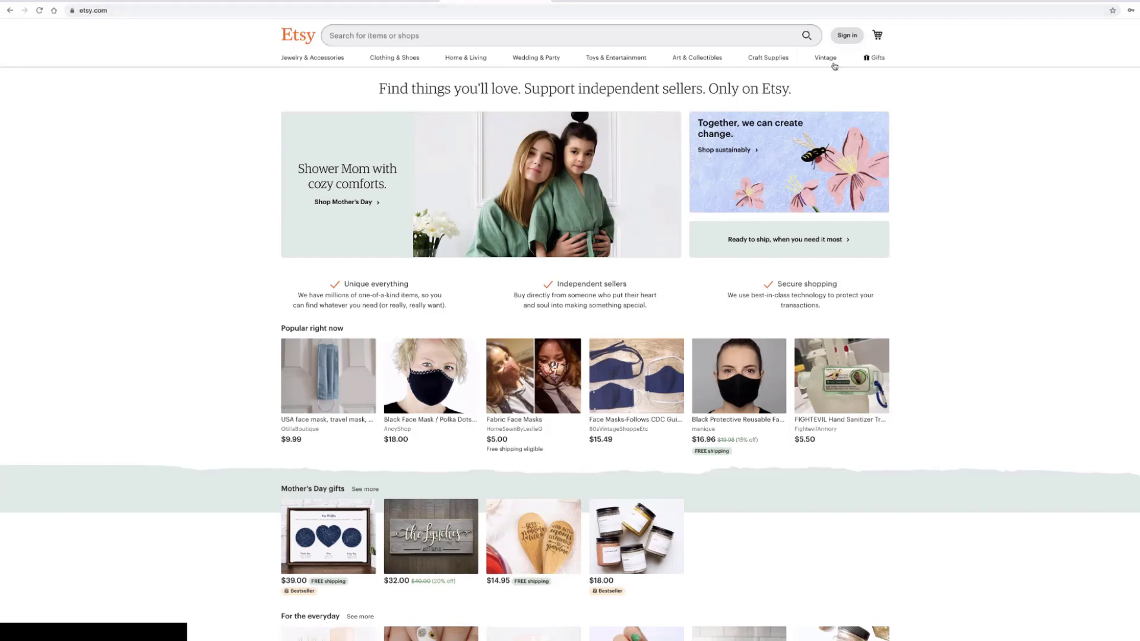
# - Open the Sign in dialog from the top right of the Etsy home page
pyautogui.click(854, 36)
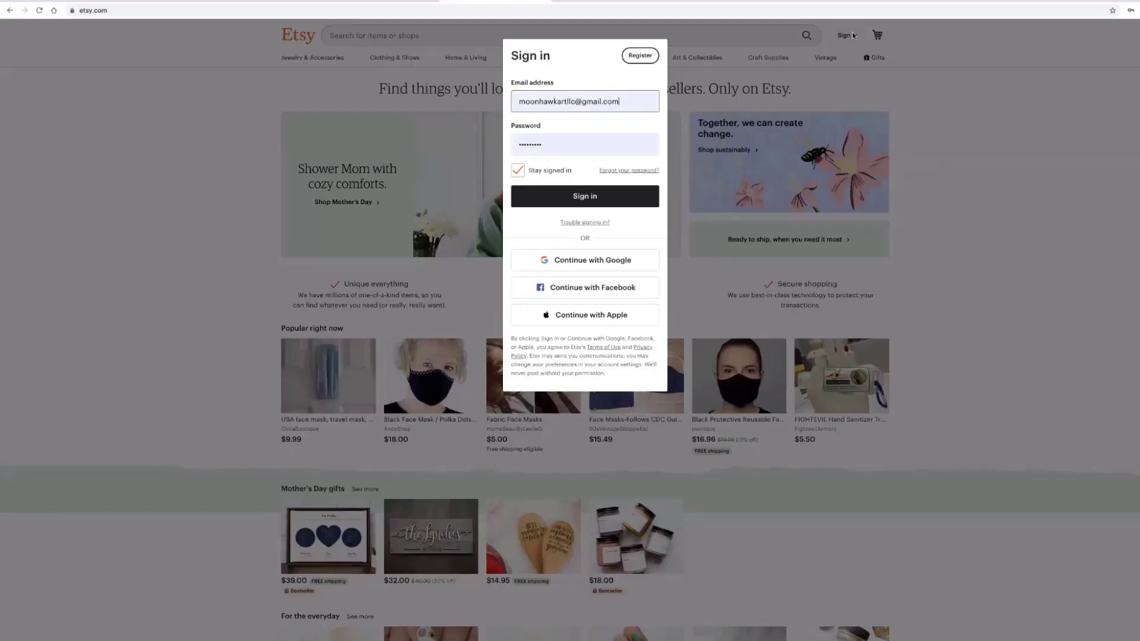
# - Start a new account registration, replacing the autofilled e-mail and filling the first name
pyautogui.click(631, 55)
pyautogui.moveTo(624, 108); pyautogui.dragTo(511, 104)
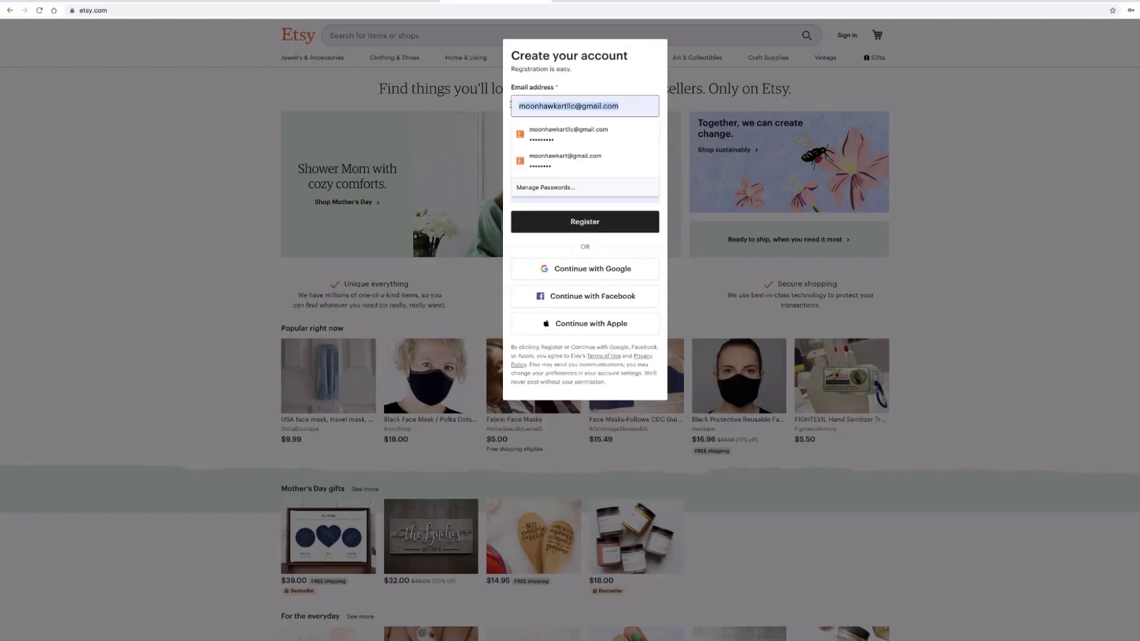
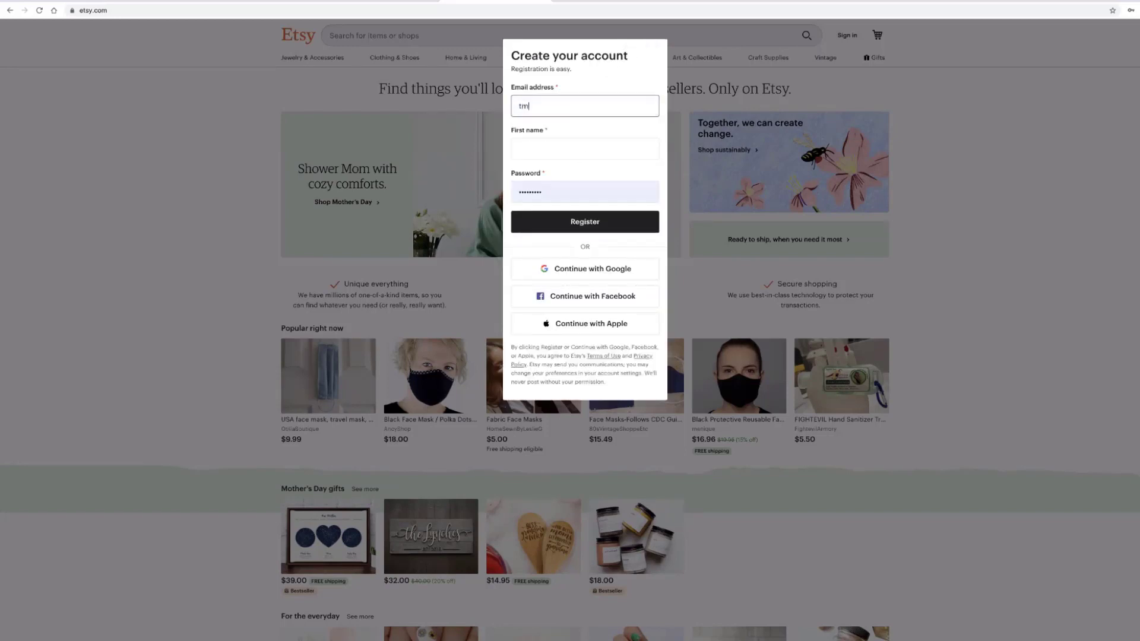
pyautogui.click(520, 149)
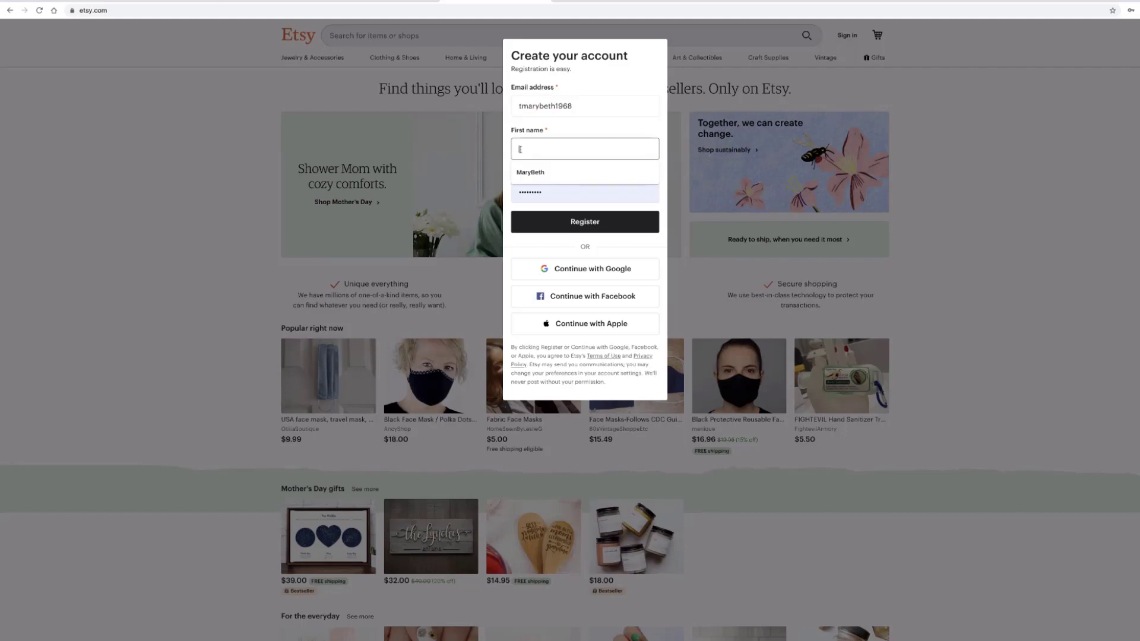
pyautogui.click(520, 171)
pyautogui.click(523, 191)
pyautogui.click(494, 192)
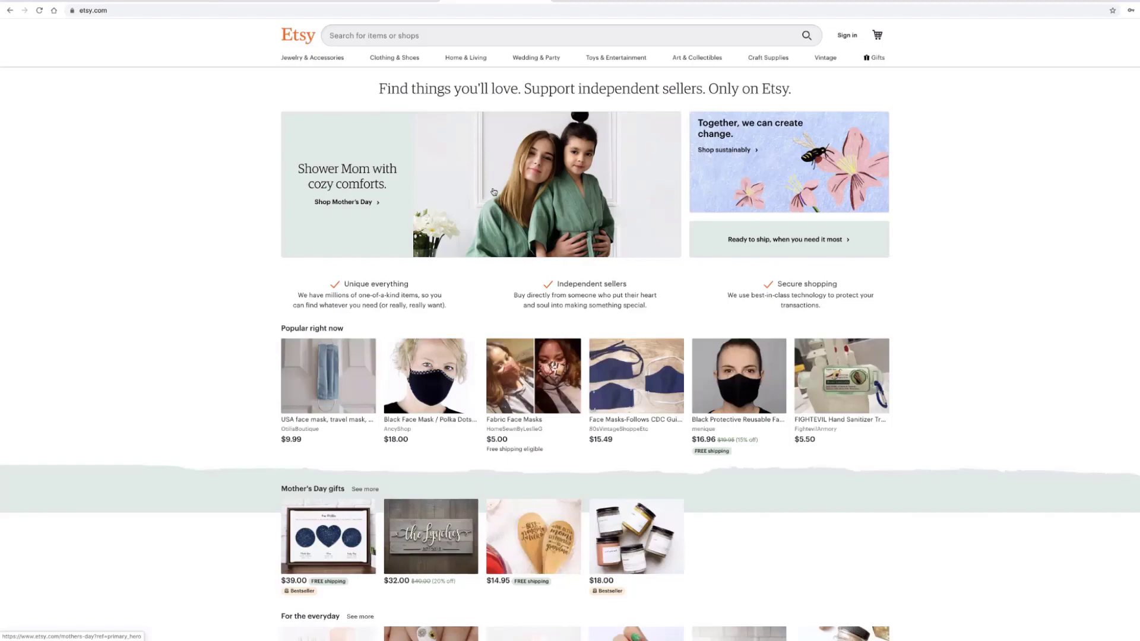
# - Reopen the registration form and re-enter the e-mail and suggested first name
pyautogui.click(840, 36)
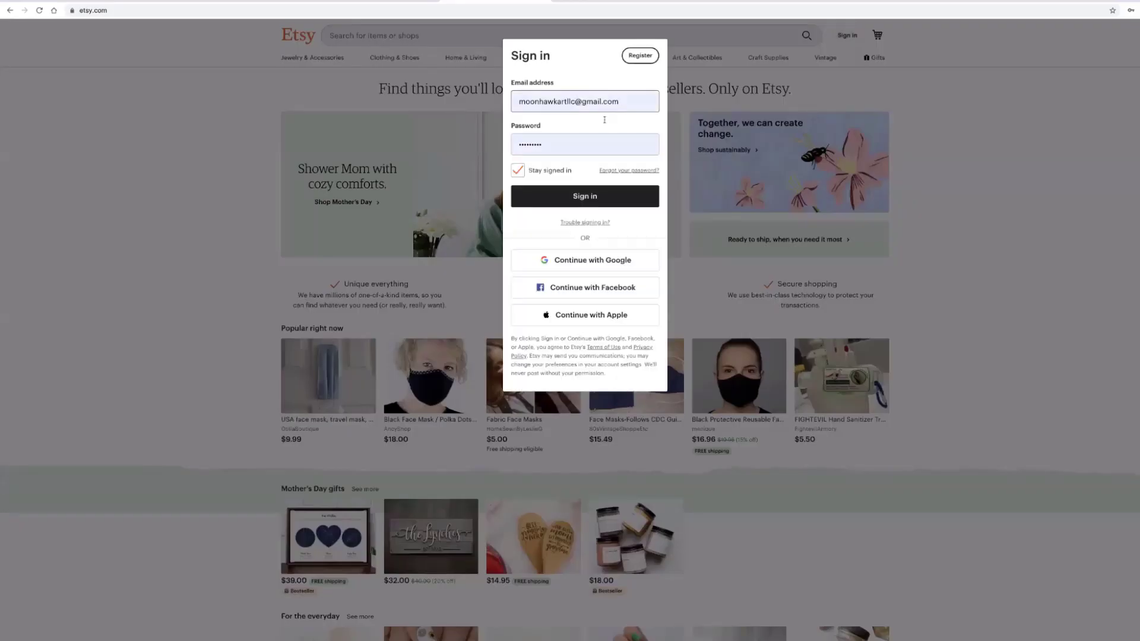
pyautogui.click(621, 104)
pyautogui.click(644, 56)
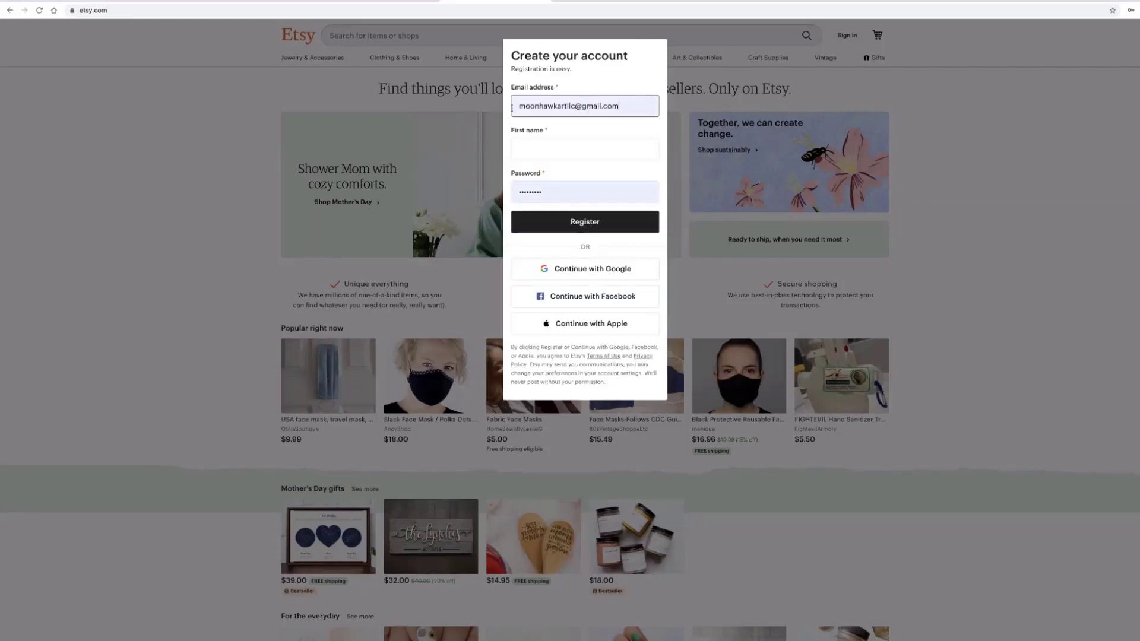
pyautogui.click(512, 108)
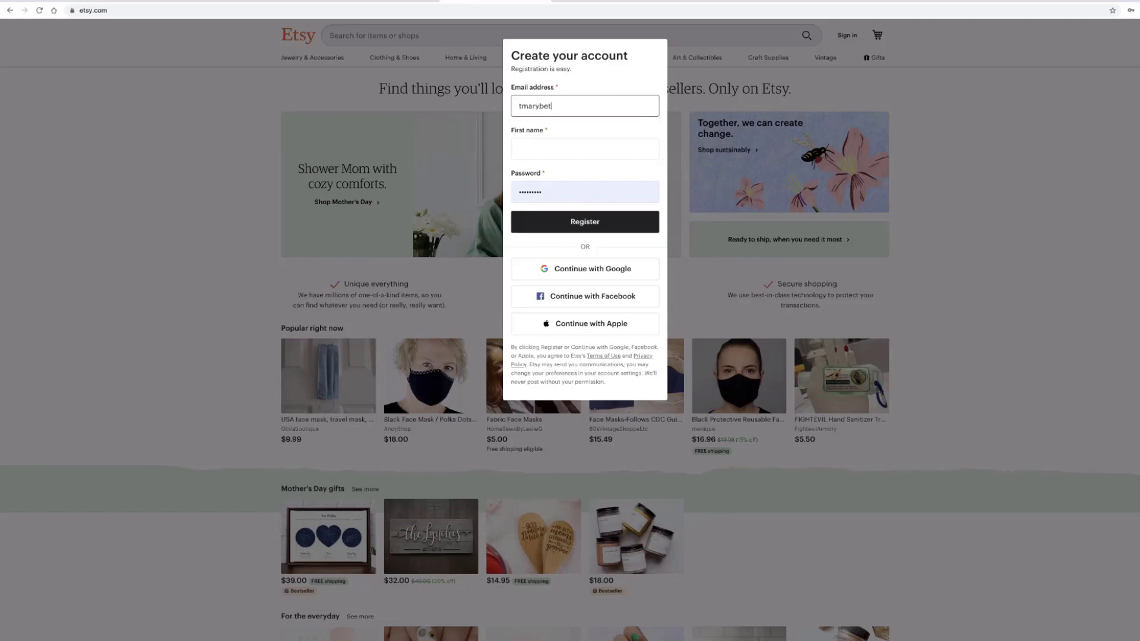
pyautogui.click(524, 148)
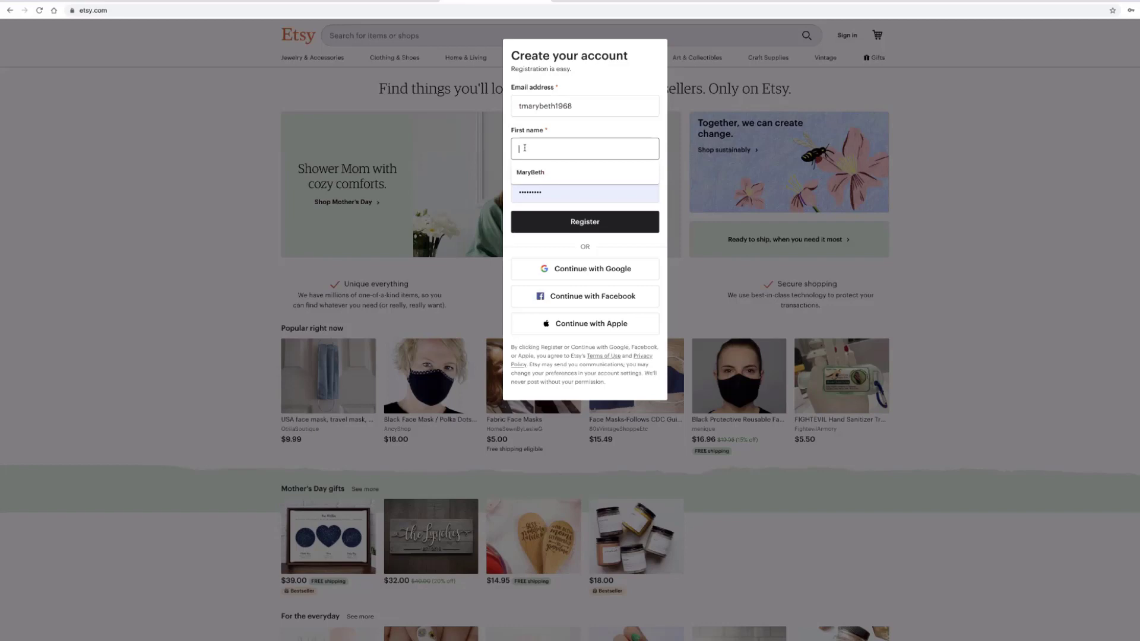
pyautogui.click(530, 172)
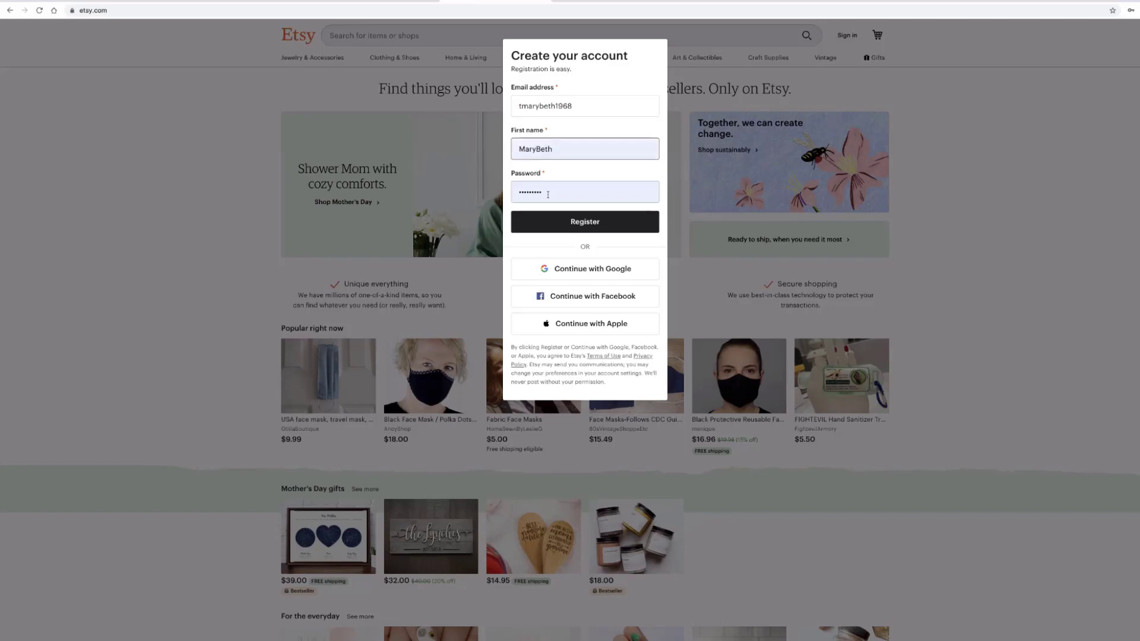
pyautogui.moveTo(548, 194); pyautogui.dragTo(513, 192)
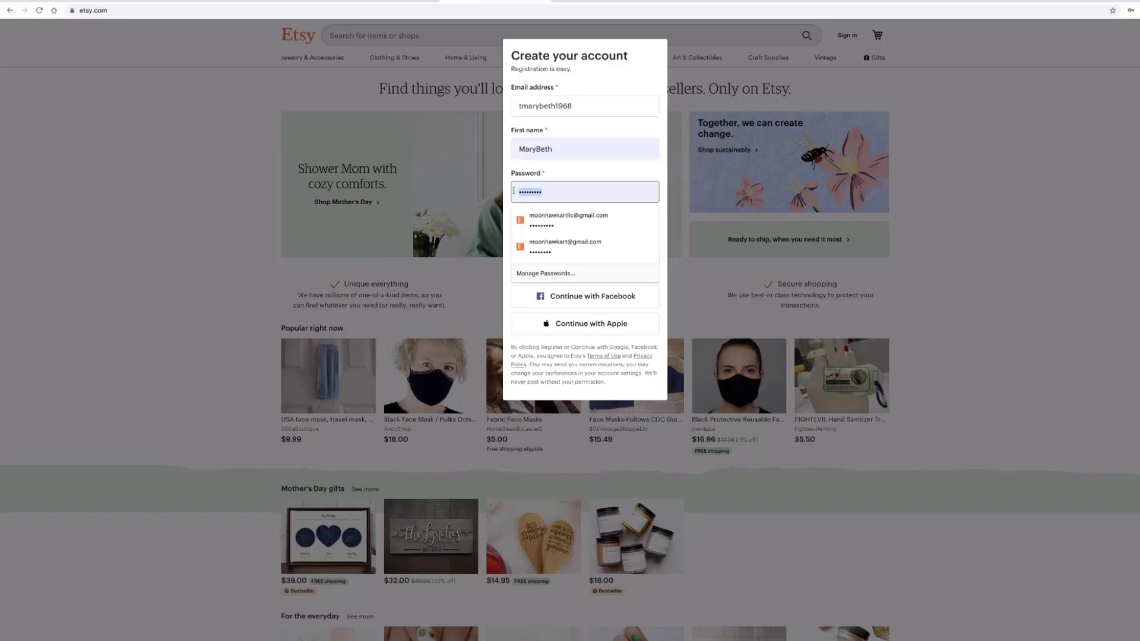
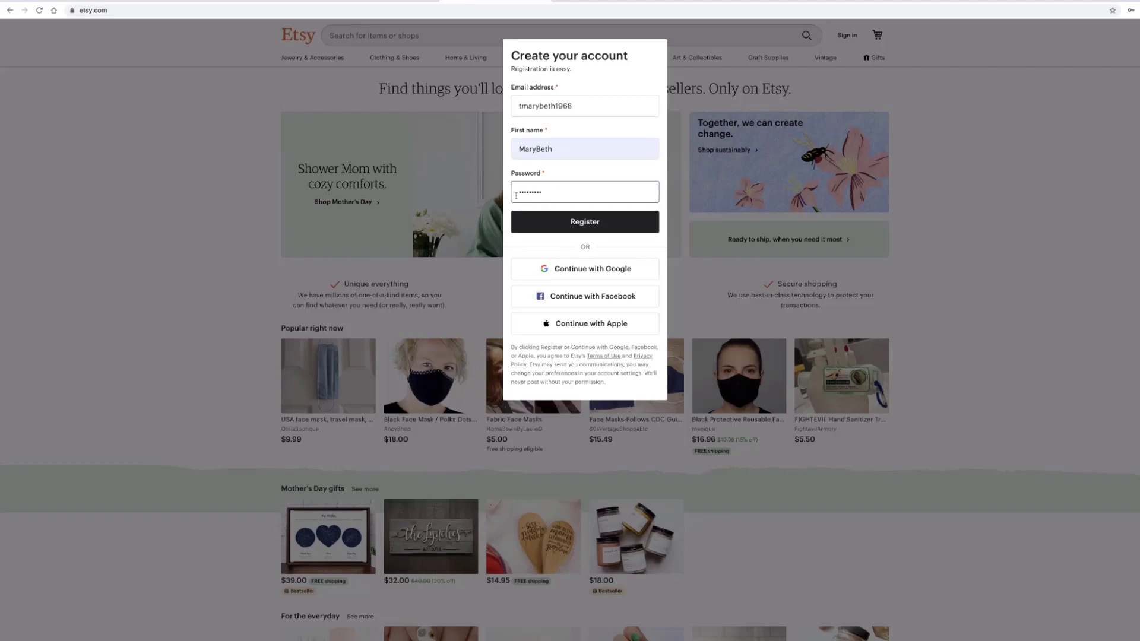
pyautogui.click(564, 221)
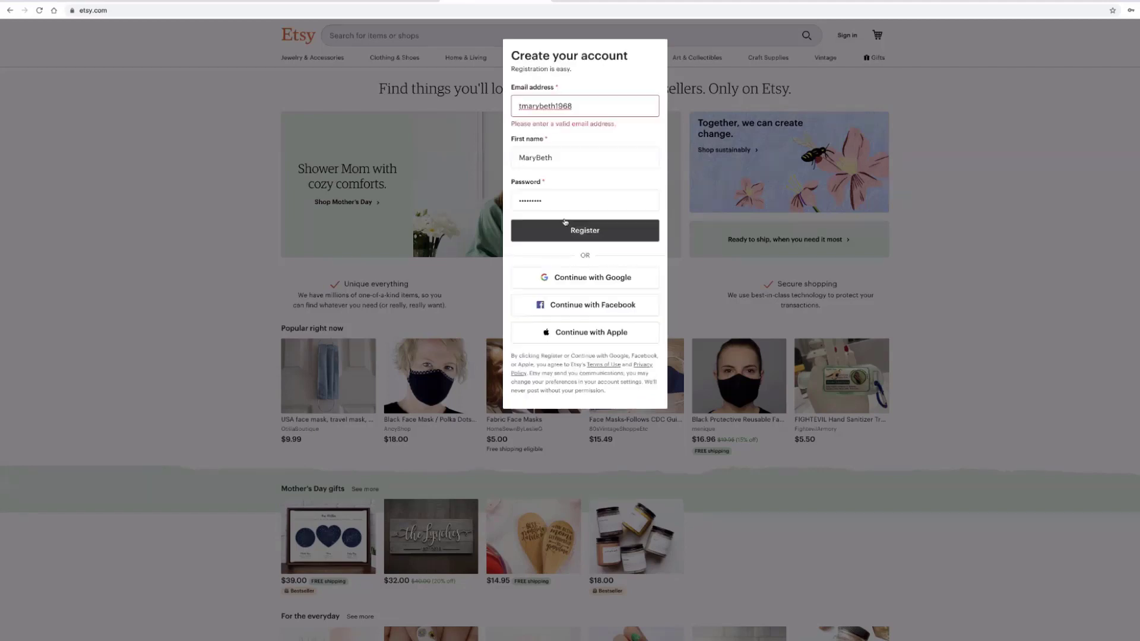
pyautogui.click(574, 107)
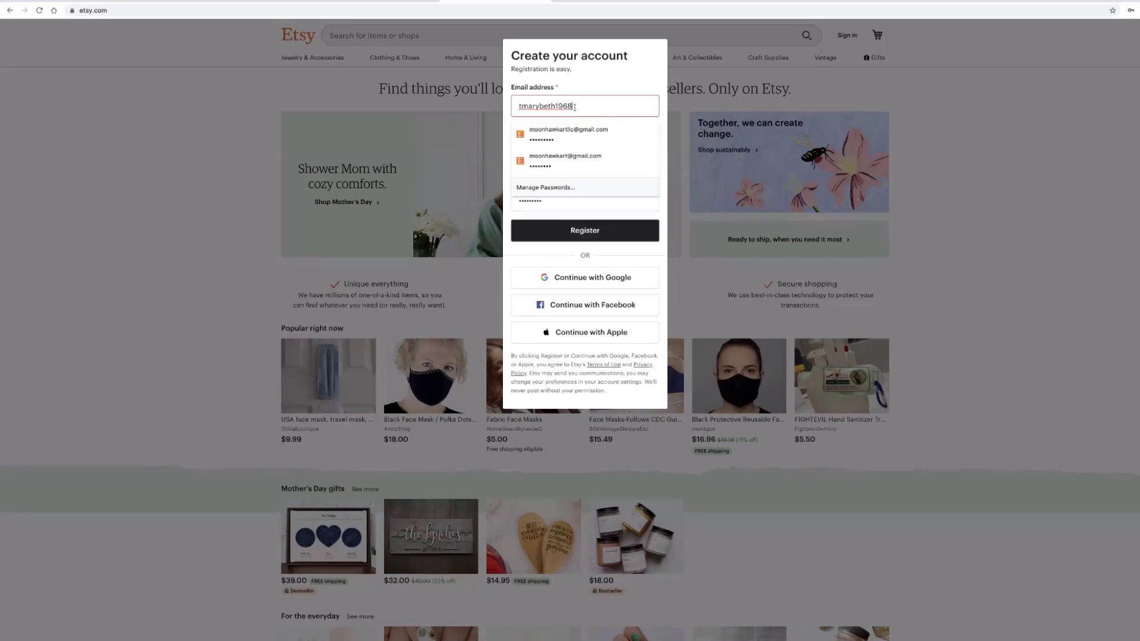
pyautogui.write('@gmail.com')
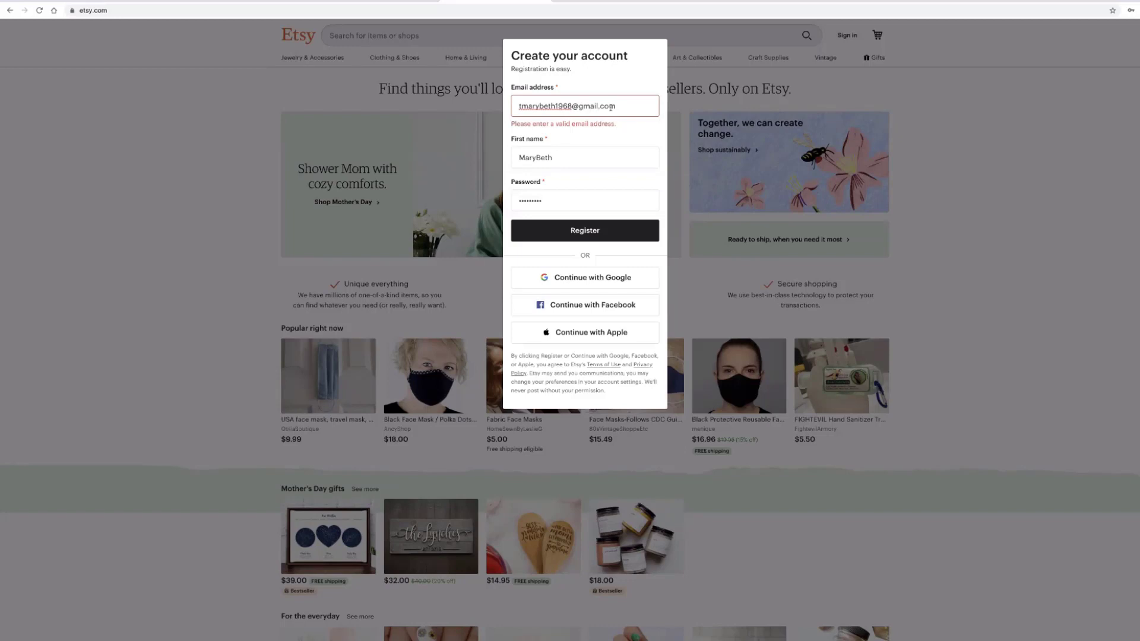
pyautogui.click(596, 241)
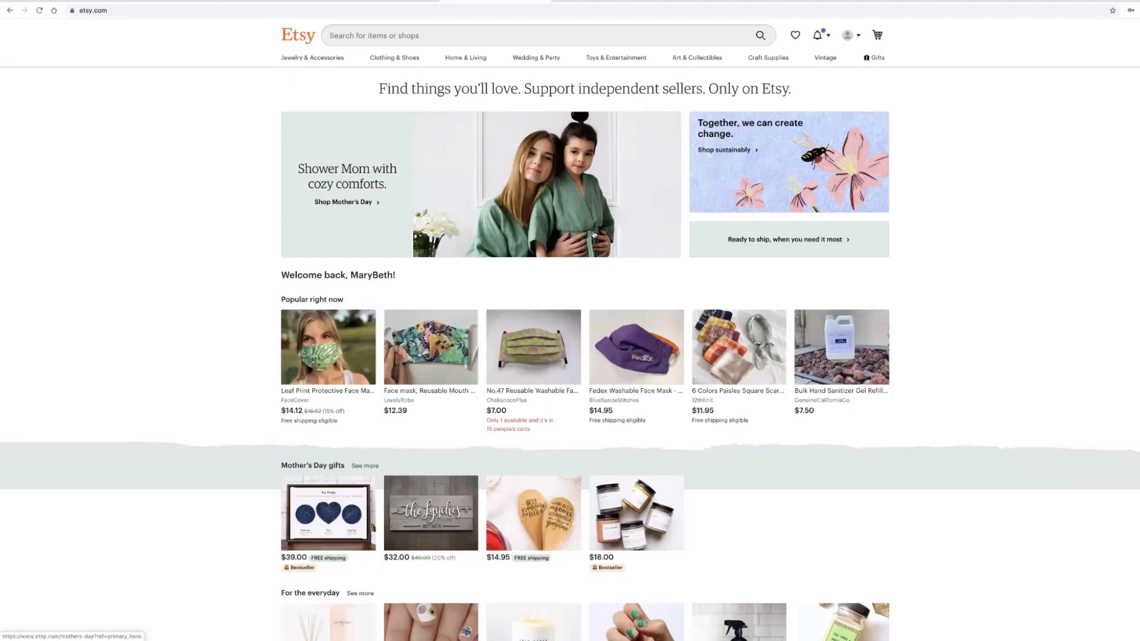
# - Choose Sell on Etsy from the account icon menu
pyautogui.click(849, 39)
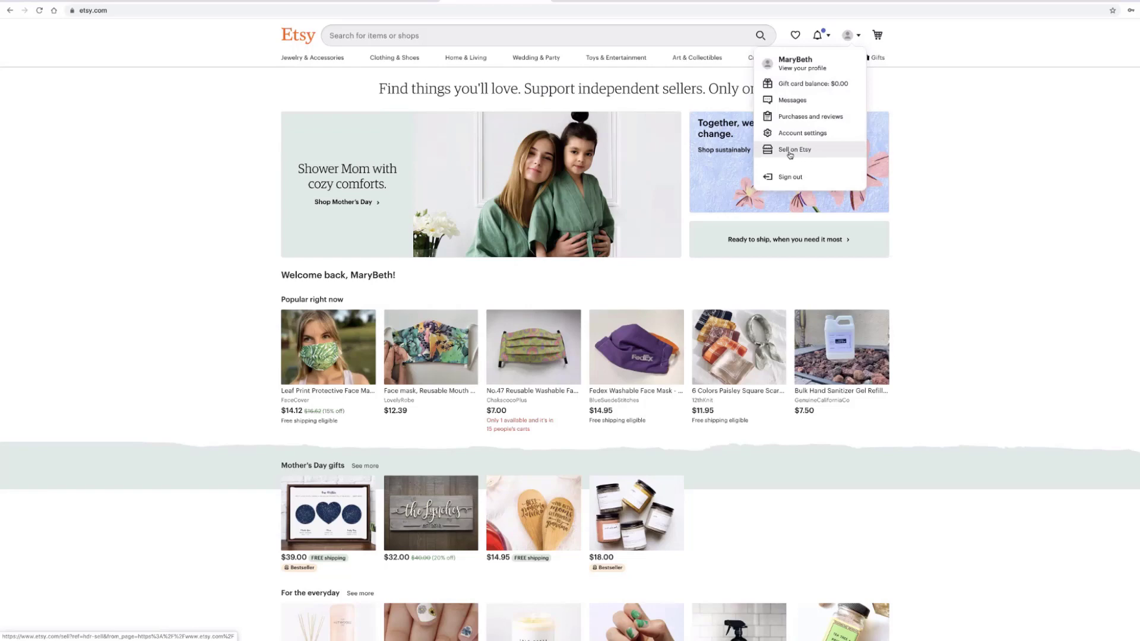
pyautogui.click(809, 151)
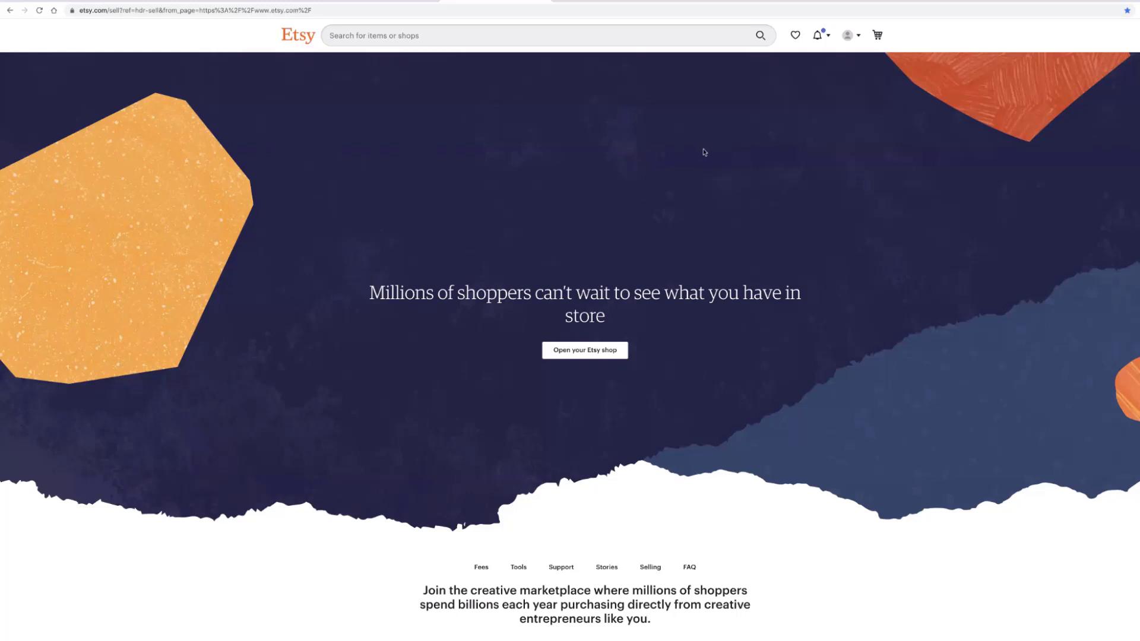
# - Start the shop-creation flow with the Open your Etsy shop button
pyautogui.click(600, 354)
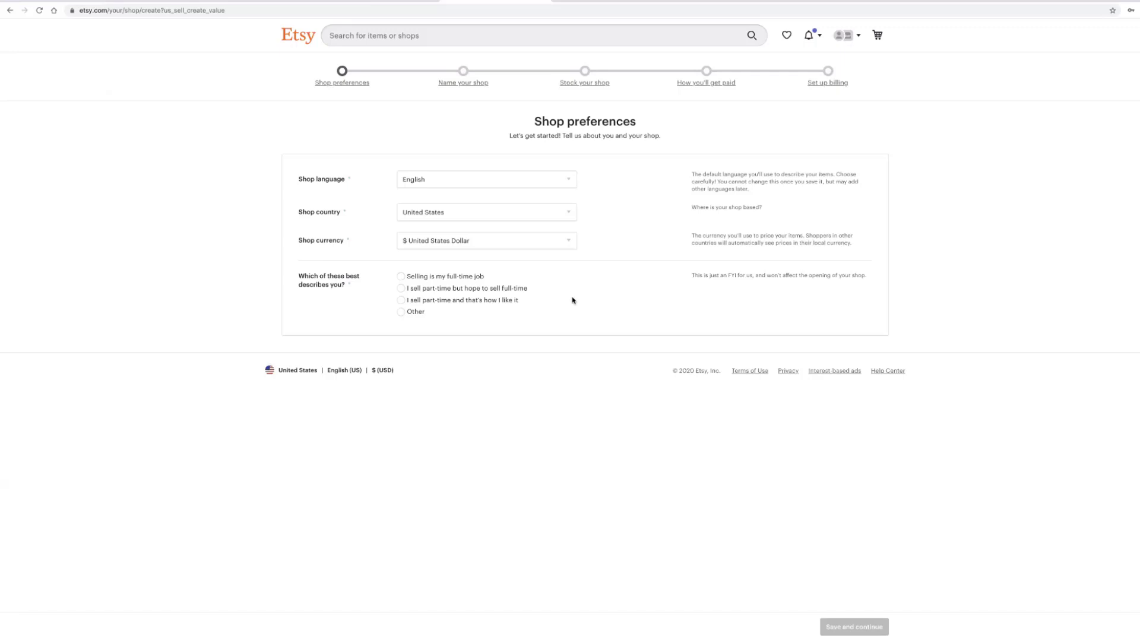
# - Choose 'Selling is my full-time job' and save the shop preferences
pyautogui.click(402, 277)
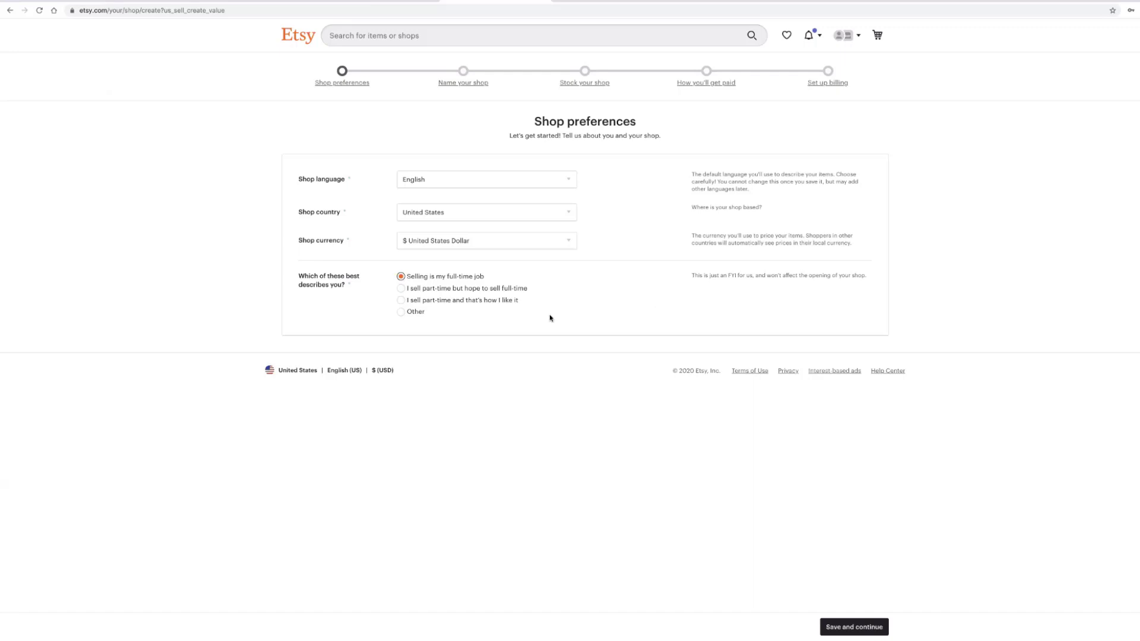
pyautogui.click(858, 624)
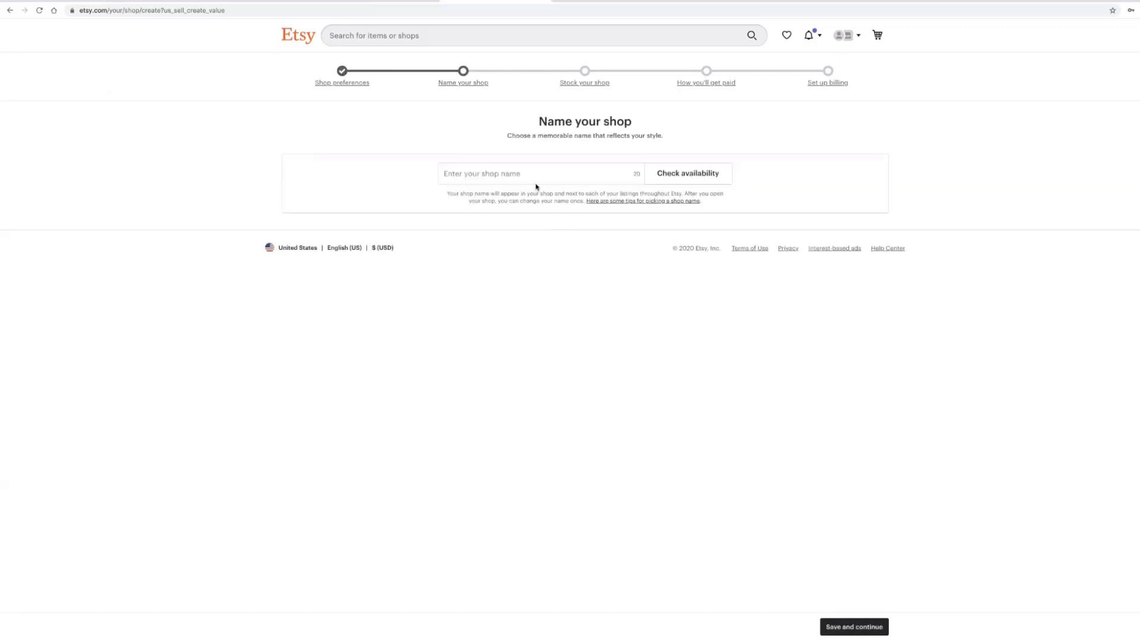
# - Check shop names moonhawkartdesigns and then moonhawkart, which turns out to be taken
pyautogui.click(484, 173)
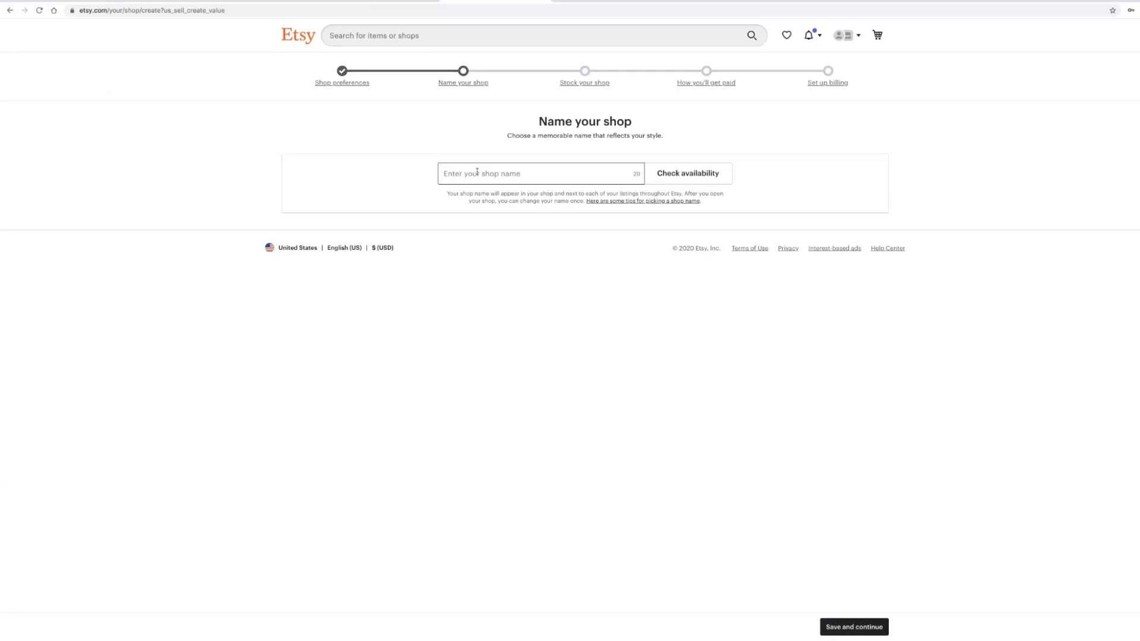
pyautogui.write('moonhawkartdesigns')
pyautogui.click(670, 175)
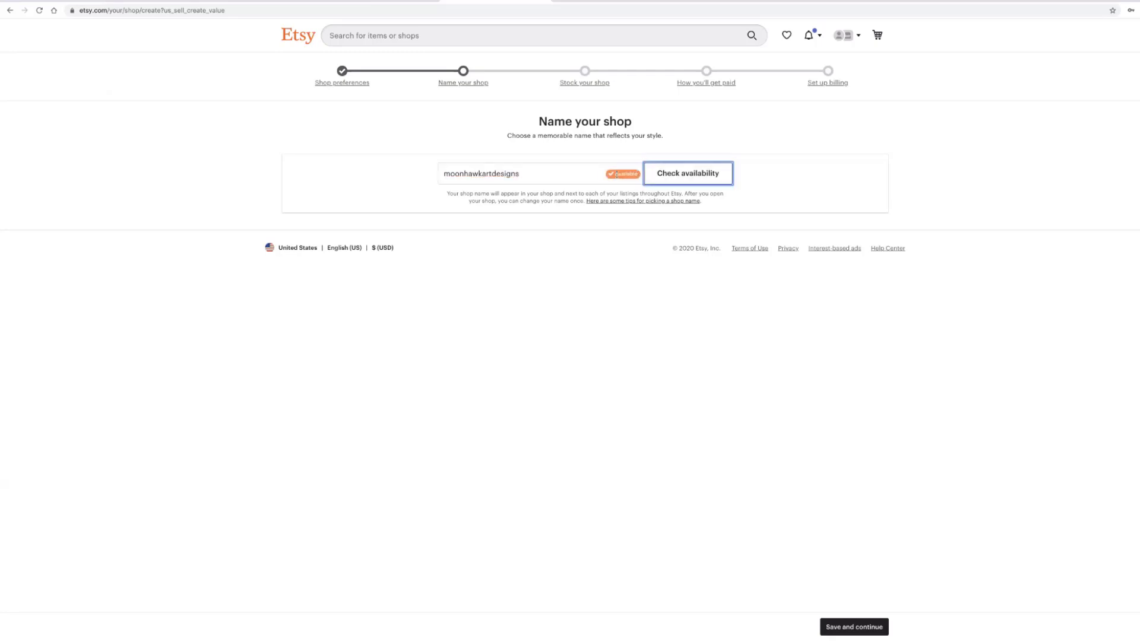
pyautogui.moveTo(521, 173); pyautogui.dragTo(440, 171)
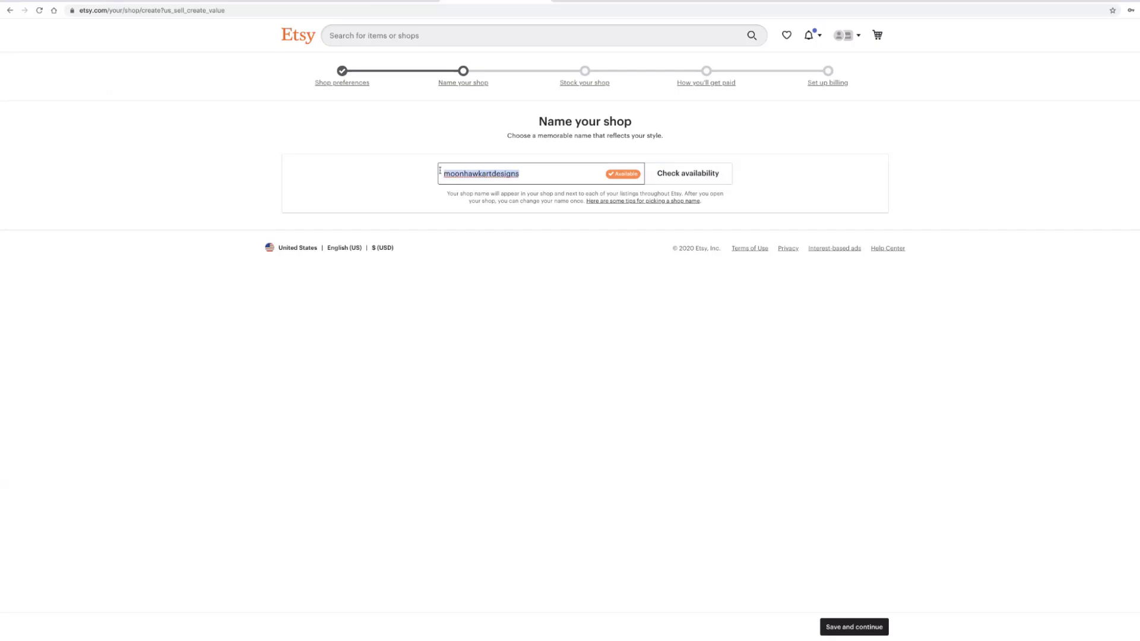
pyautogui.write('moonhawk')
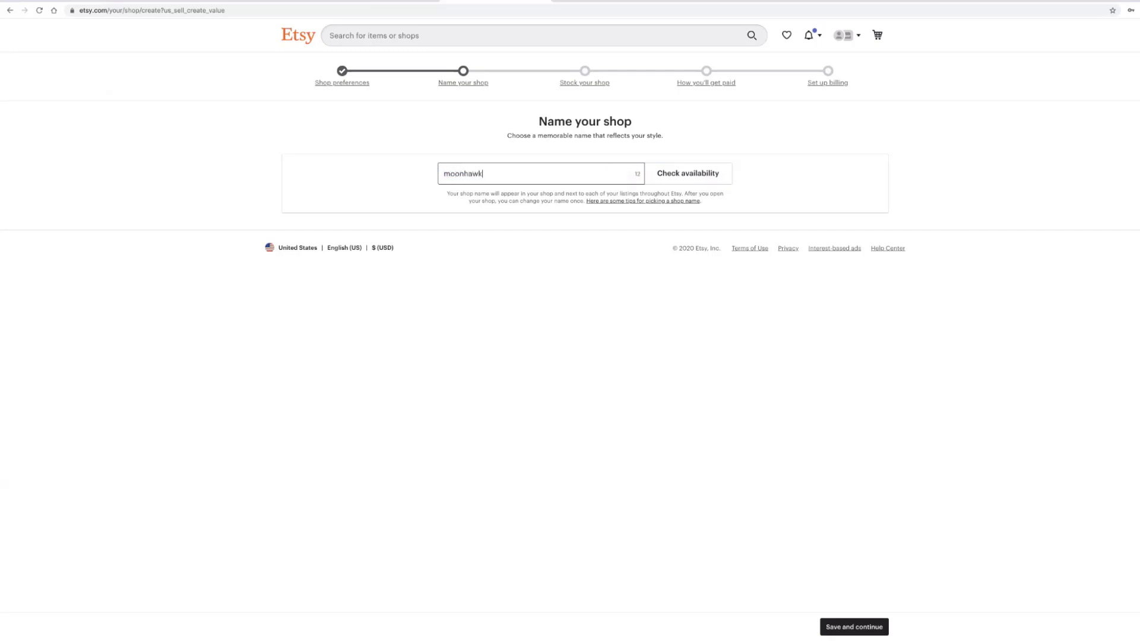
pyautogui.write('artr')
pyautogui.click(699, 173)
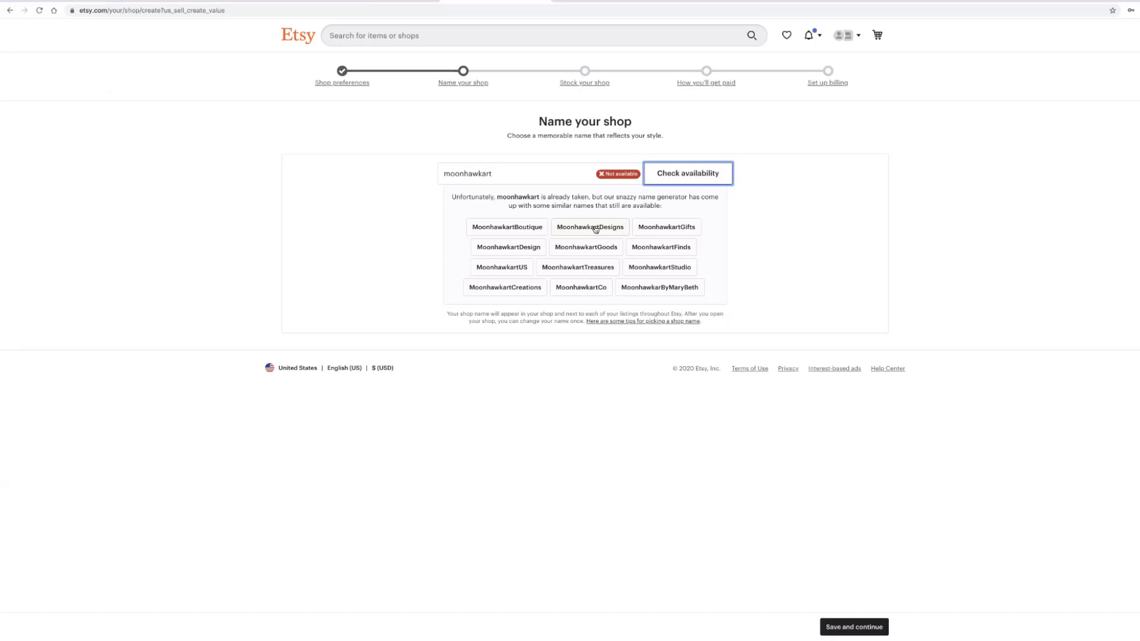
# - Set the shop name to moonhawkartdesigns, confirm it is available, and save it
pyautogui.click(593, 229)
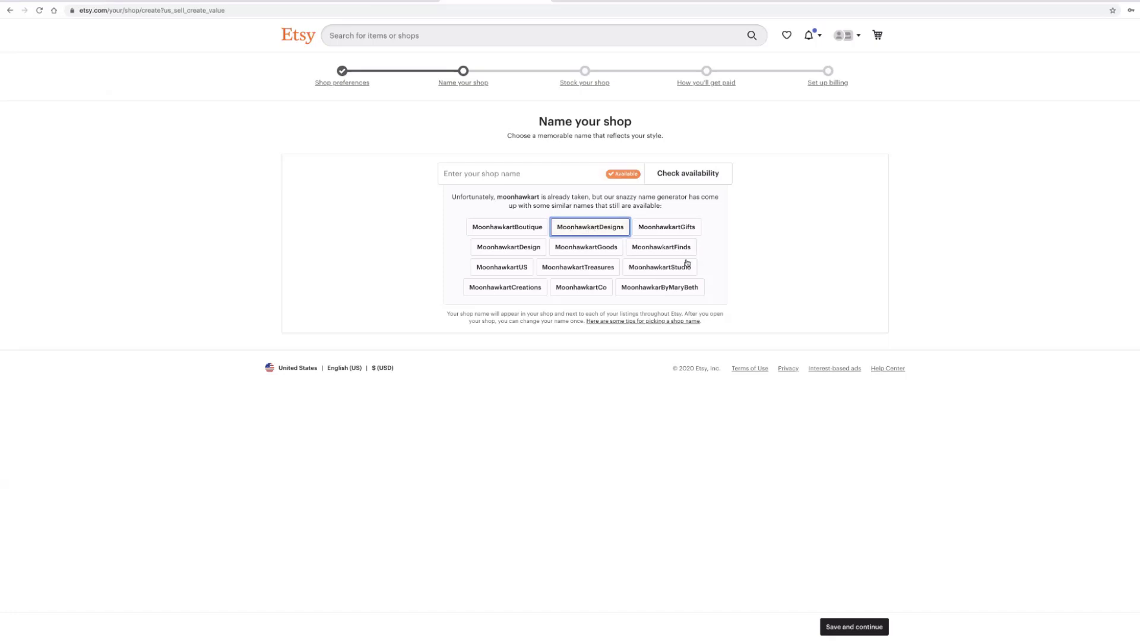
pyautogui.click(855, 628)
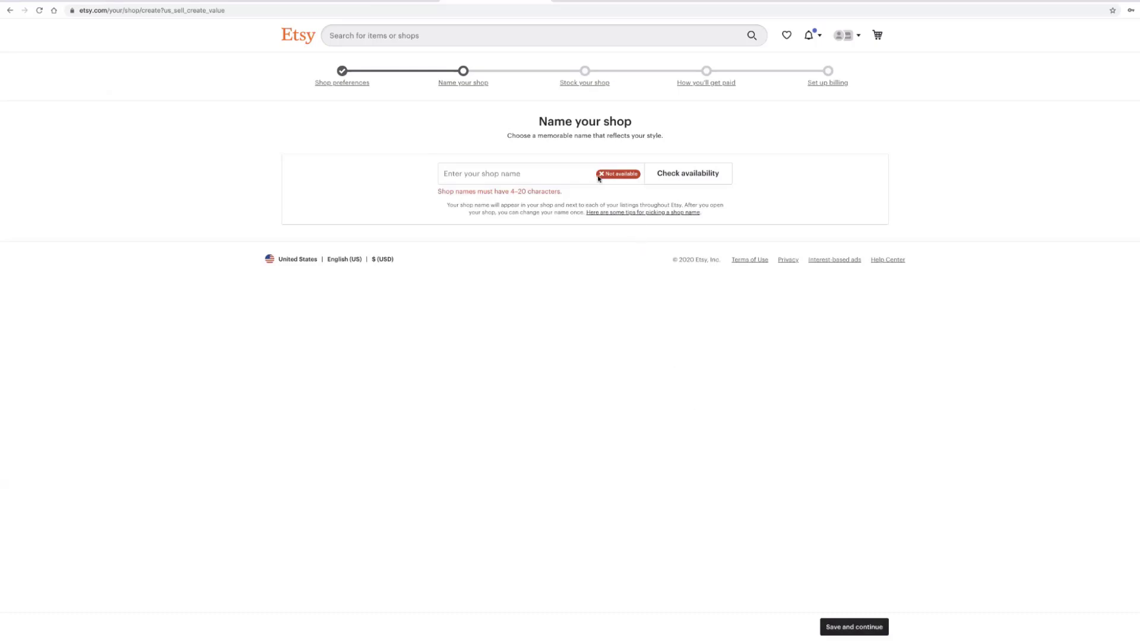
pyautogui.click(551, 176)
pyautogui.click(602, 177)
pyautogui.click(562, 174)
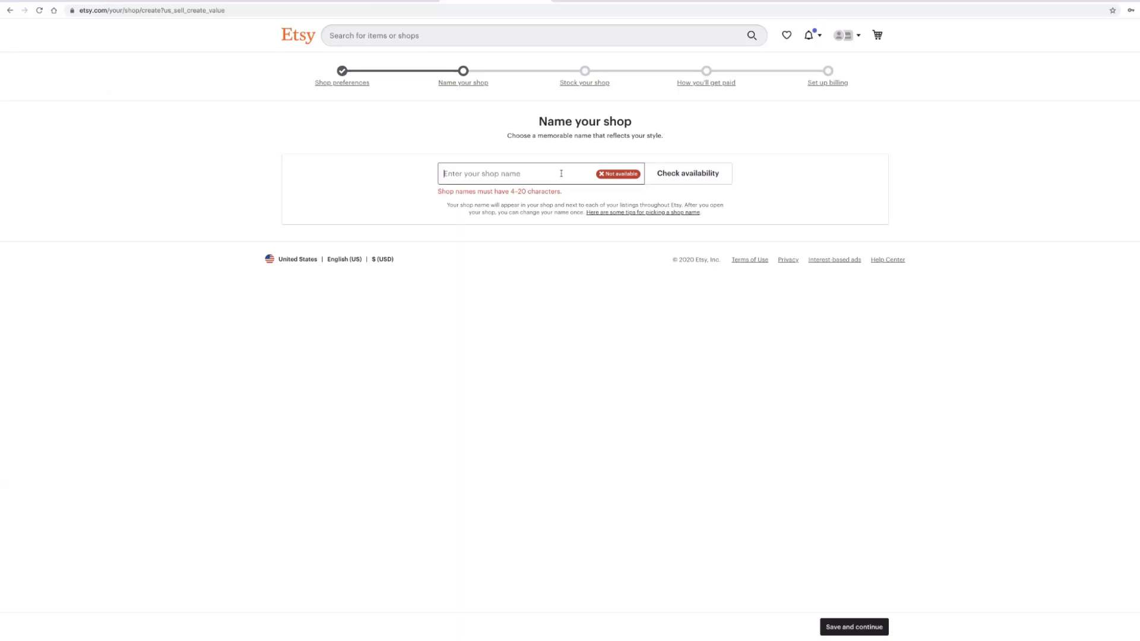
pyautogui.write('moo')
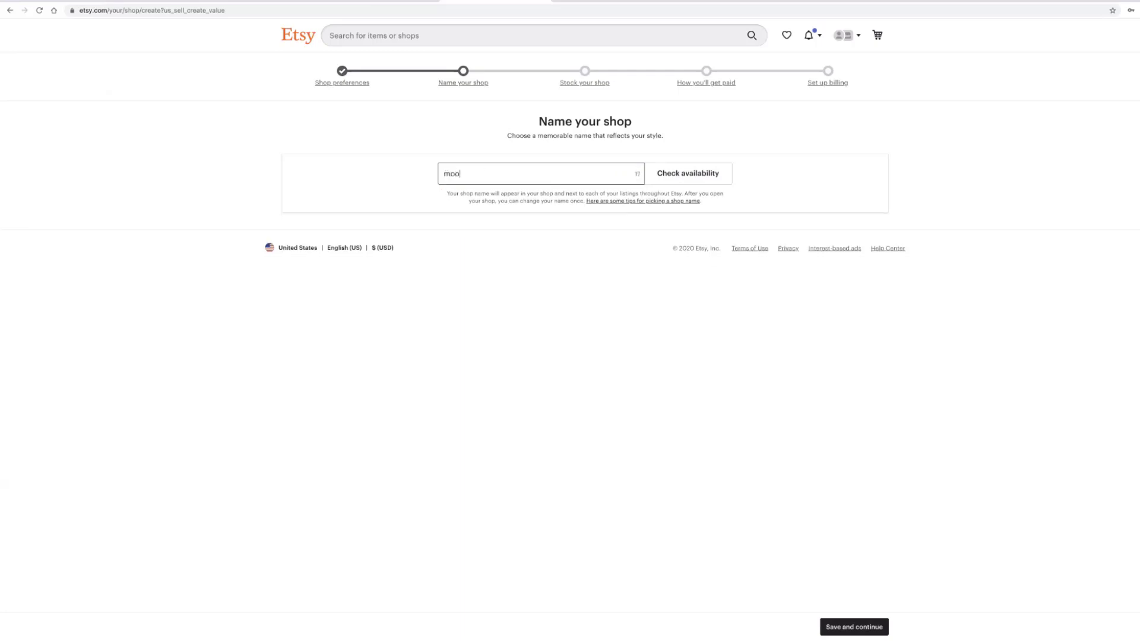
pyautogui.write('nhawkartdesigns')
pyautogui.click(688, 176)
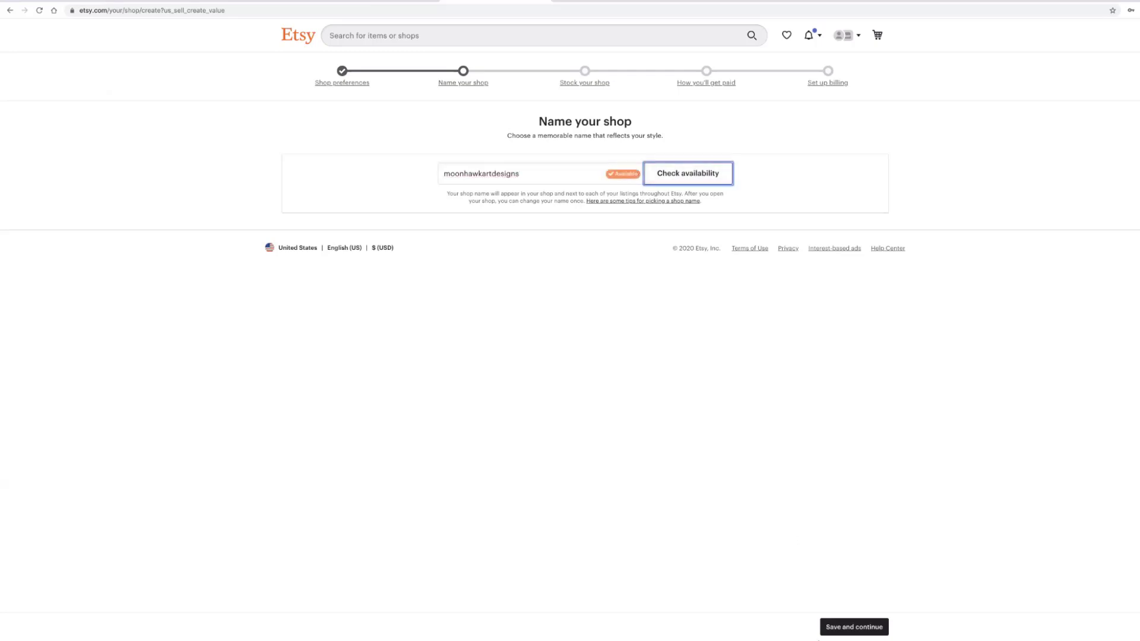
pyautogui.click(843, 627)
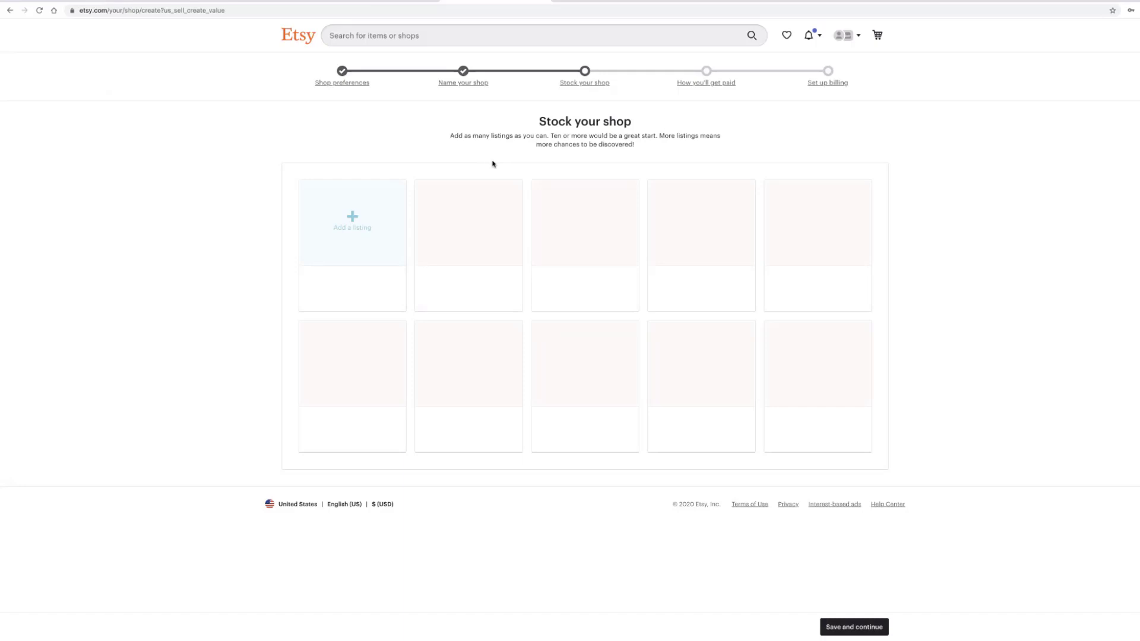
# - Begin the first listing from the Add a listing tile on Stock your shop
pyautogui.click(355, 220)
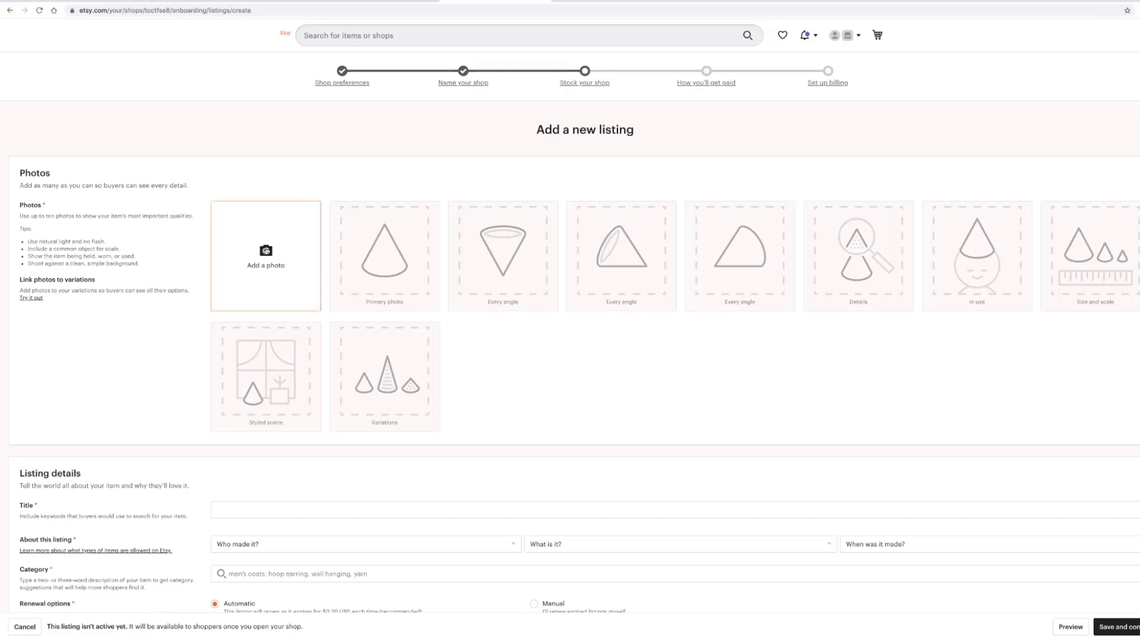
# - Upload the bracelet image from the for website folder as the listing's first photo
pyautogui.click(266, 250)
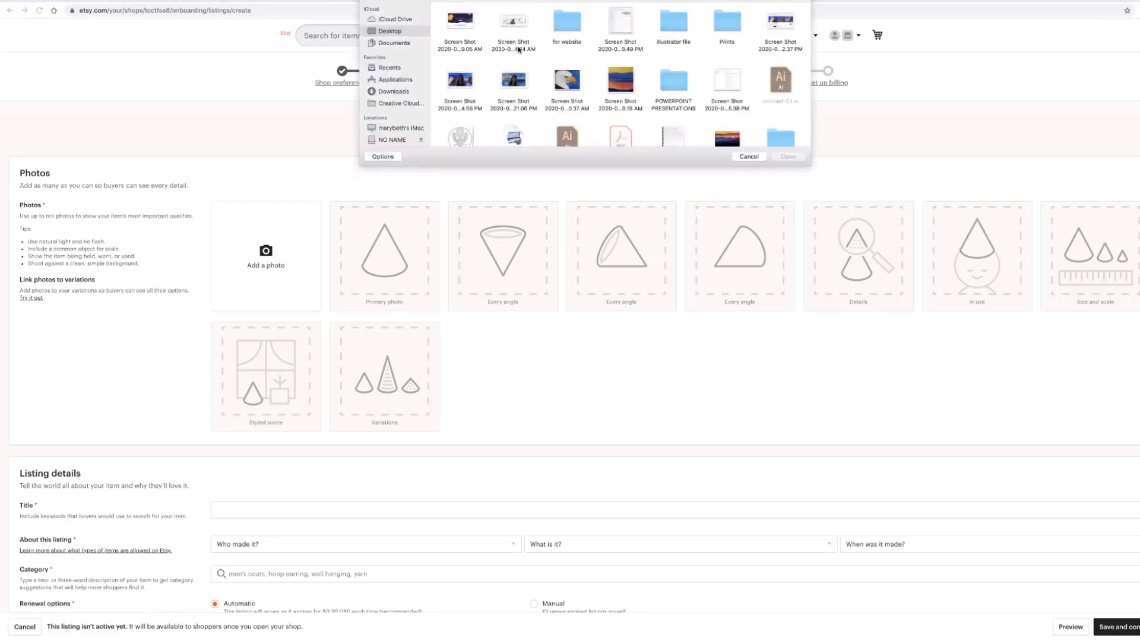
pyautogui.click(570, 33)
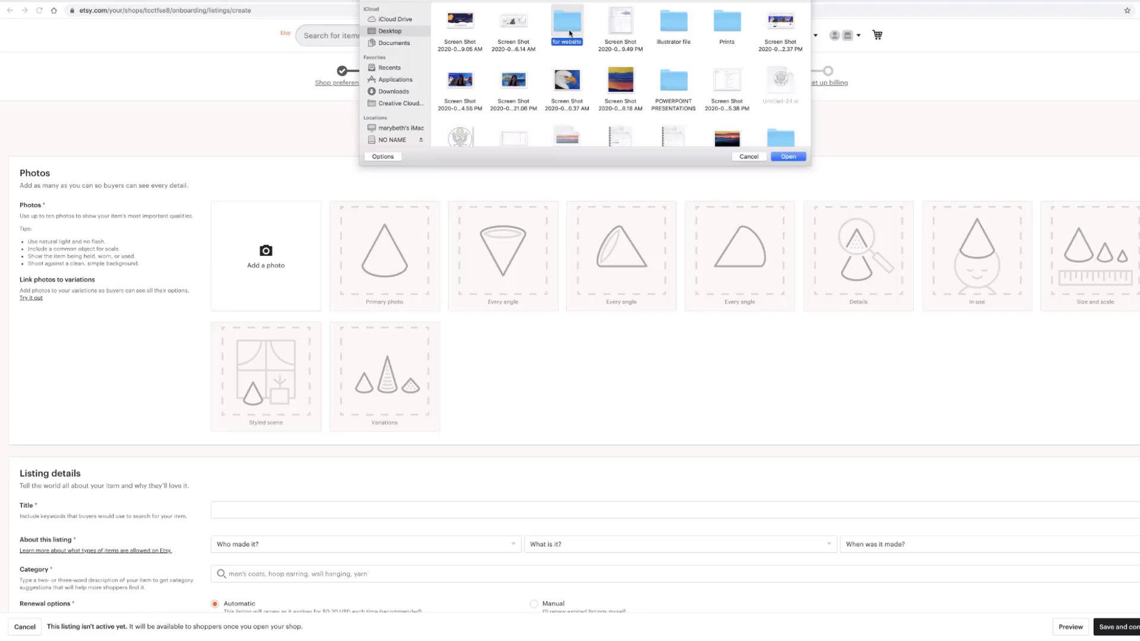
pyautogui.click(789, 157)
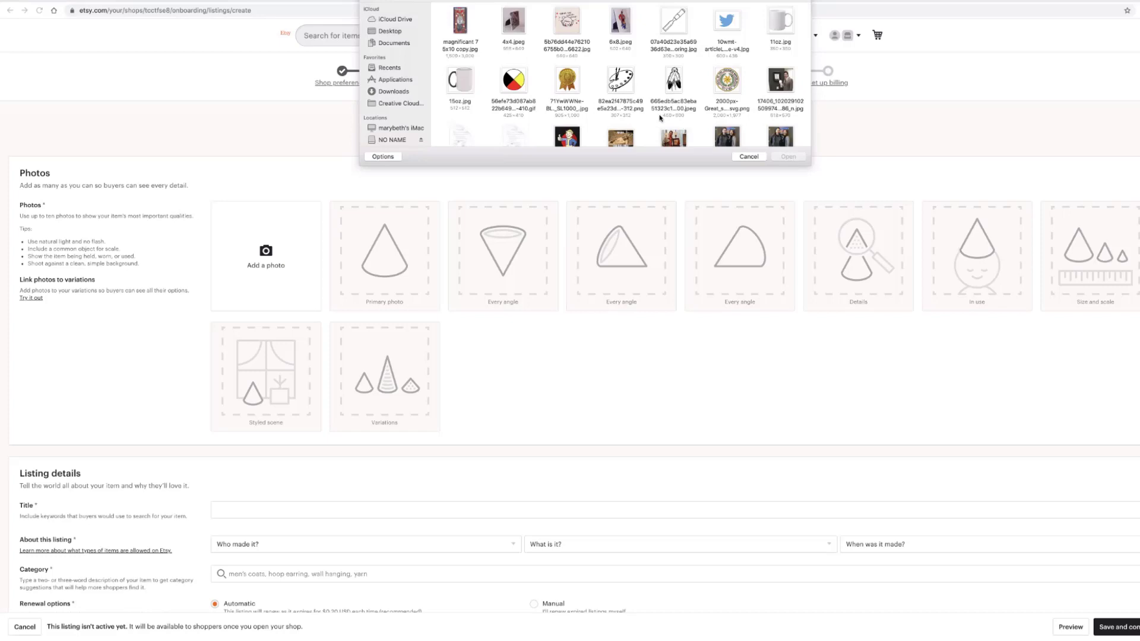
pyautogui.scroll(-5, 653, 113)
pyautogui.scroll(-1, 653, 113)
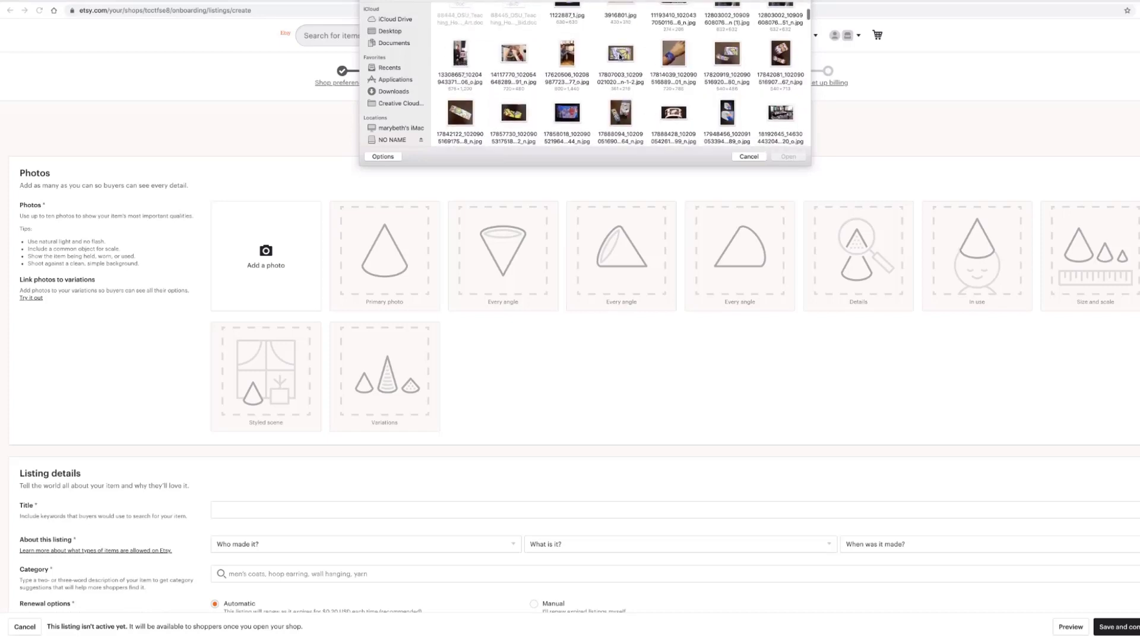
pyautogui.doubleClick(780, 53)
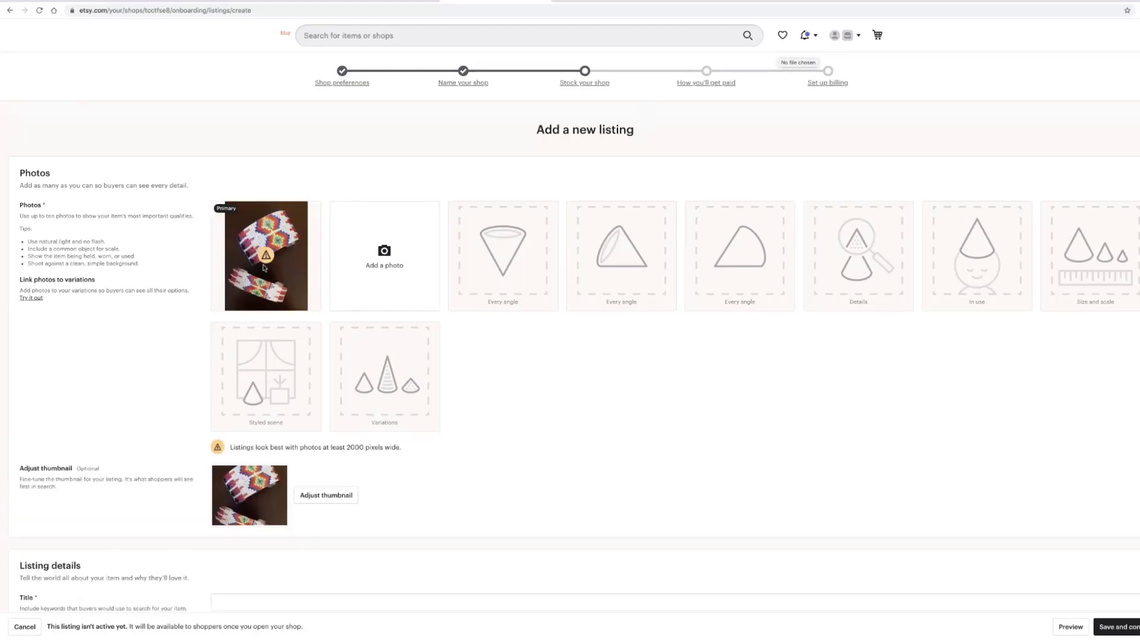
# - Let the bracelet photo finish uploading and bring up its thumbnail-adjustment preview
pyautogui.moveTo(264, 266)
pyautogui.moveTo(296, 290)
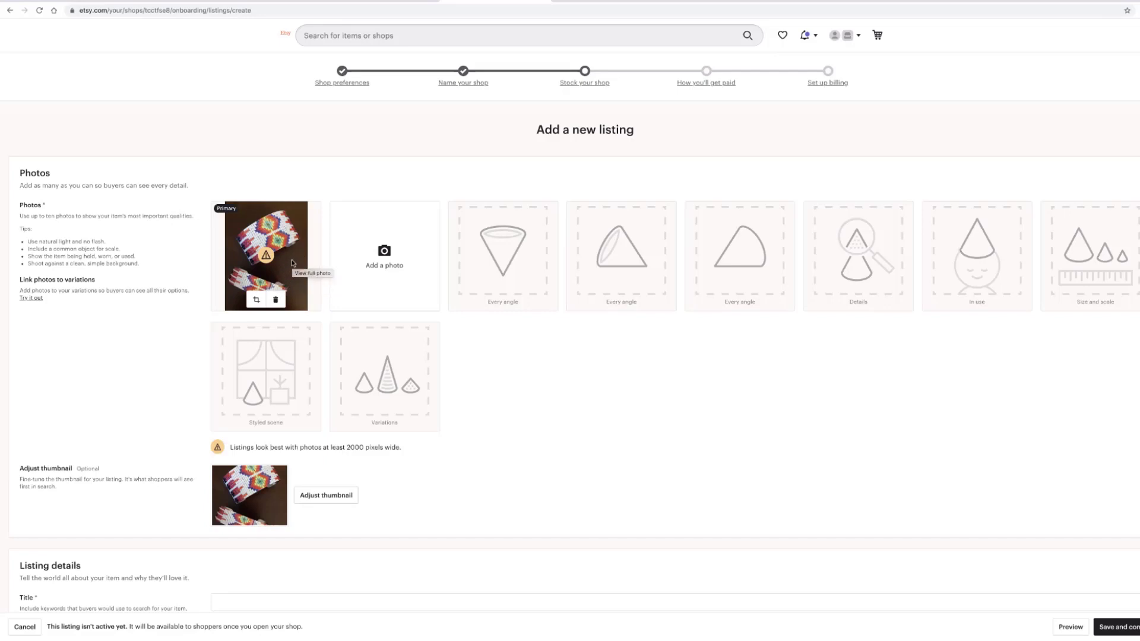
# - Drag the bracelet photo lower within its thumbnail crop and save the adjusted thumbnail
pyautogui.click(335, 500)
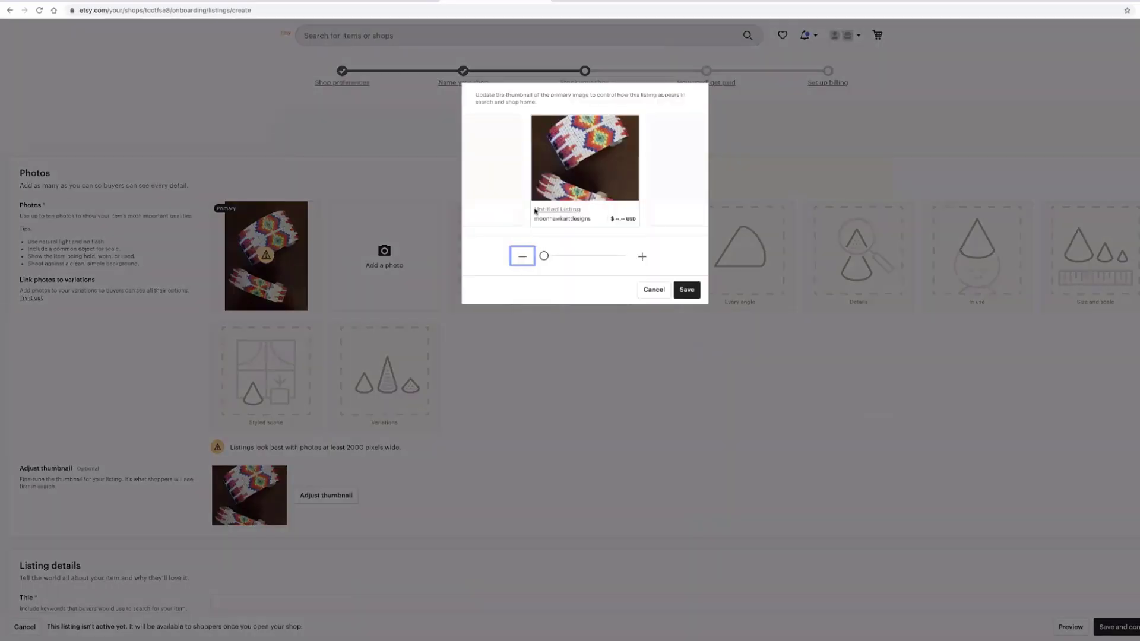
pyautogui.moveTo(585, 158); pyautogui.dragTo(586, 153)
pyautogui.moveTo(602, 139); pyautogui.dragTo(598, 152)
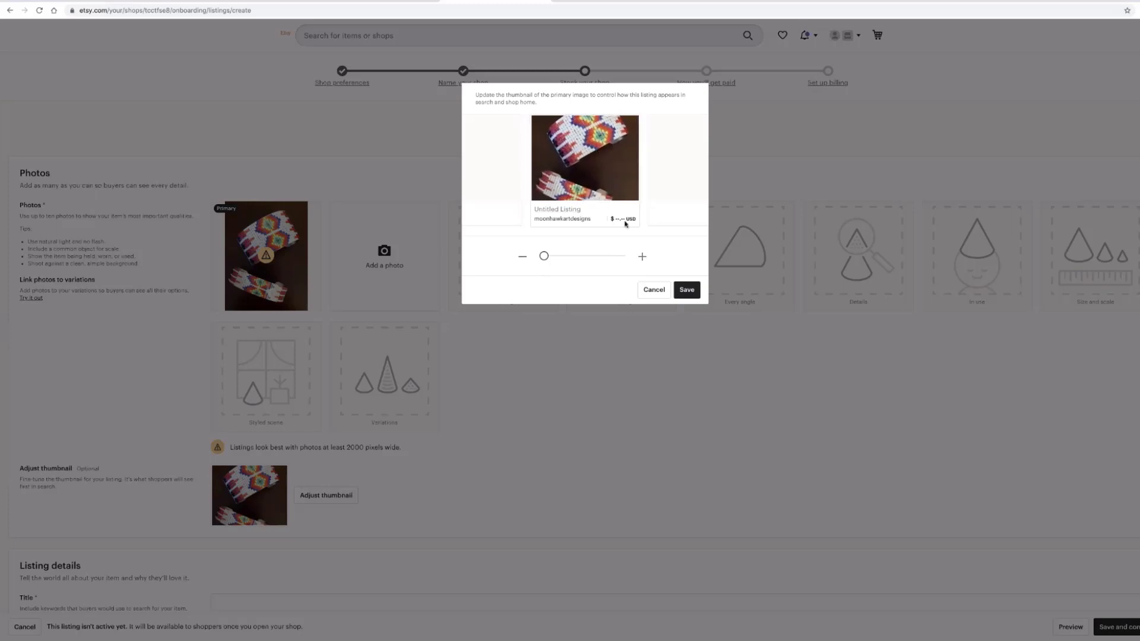
pyautogui.click(686, 291)
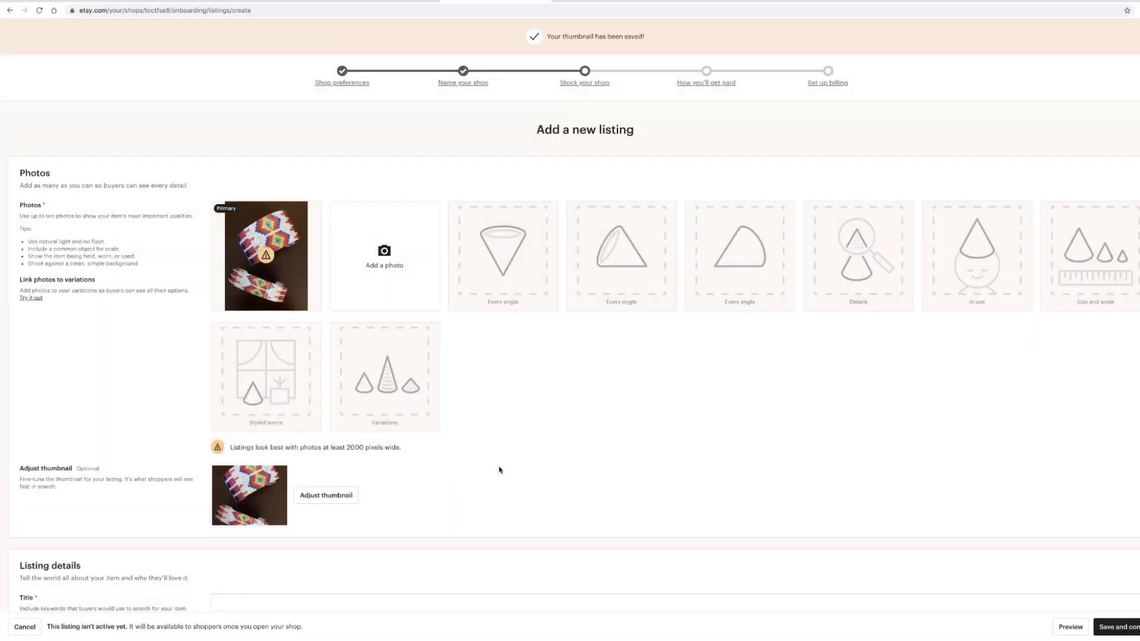
pyautogui.moveTo(305, 290)
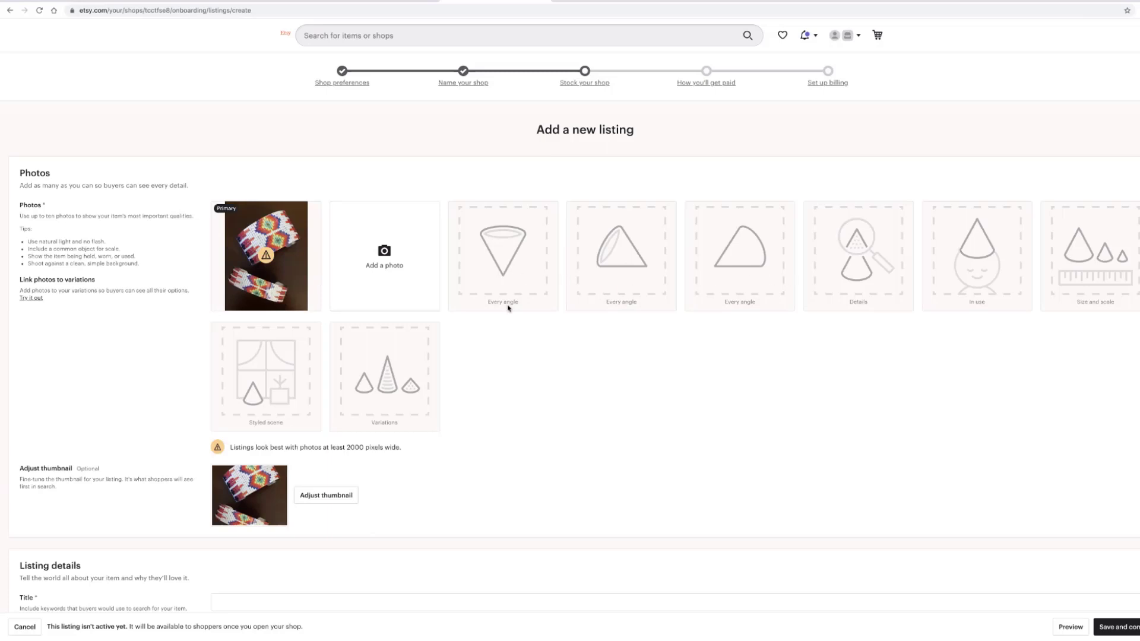
pyautogui.moveTo(294, 262)
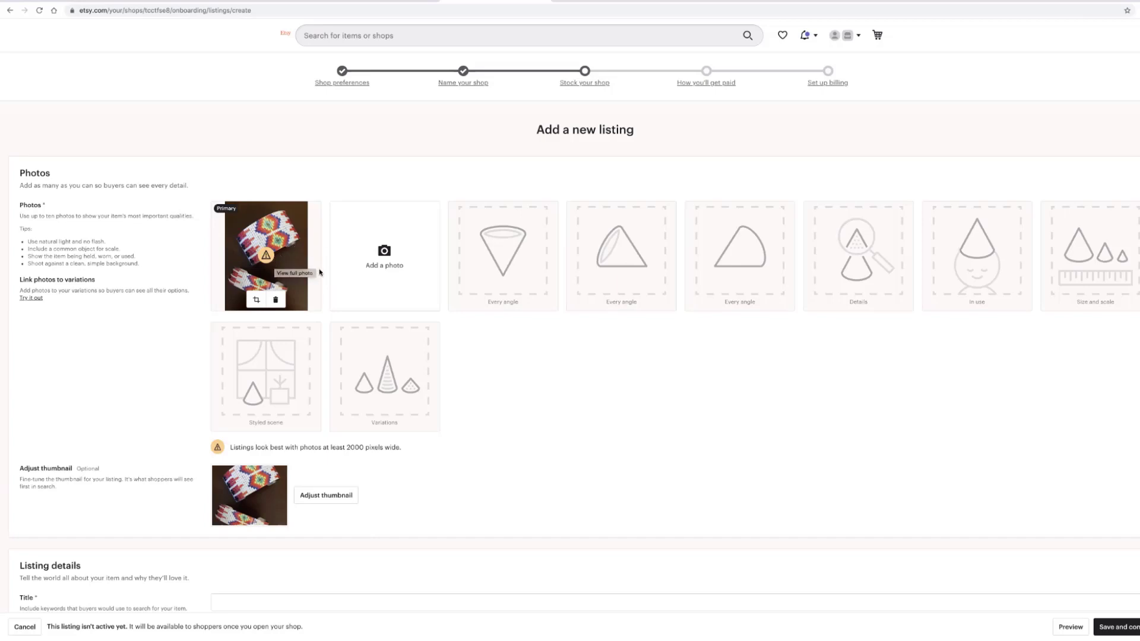
pyautogui.scroll(-1, 509, 416)
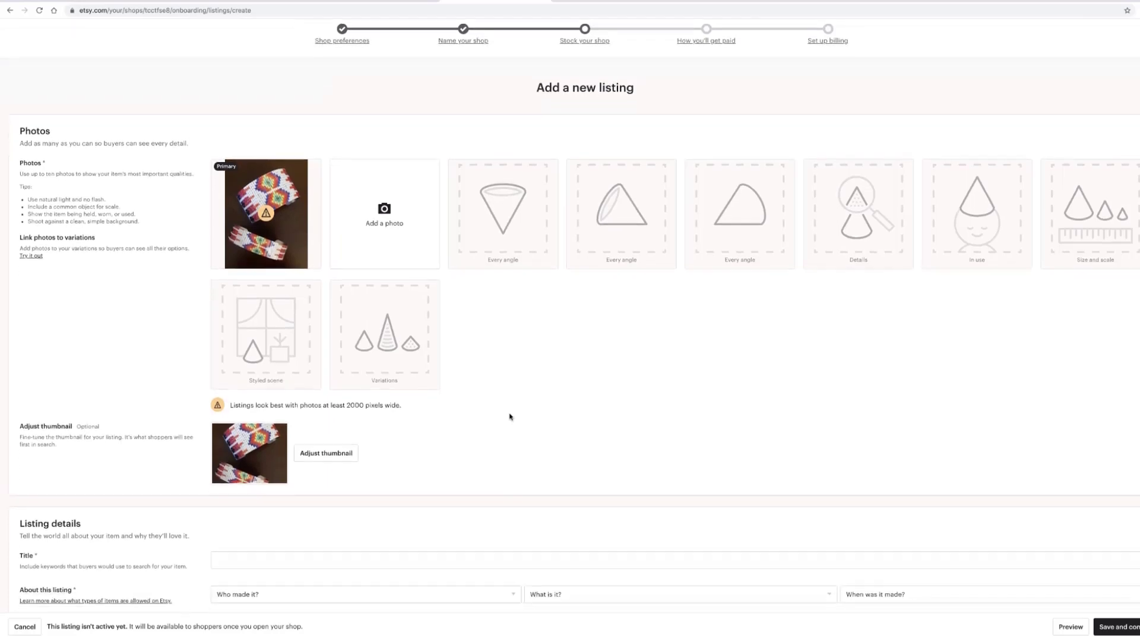
pyautogui.scroll(-5, 509, 416)
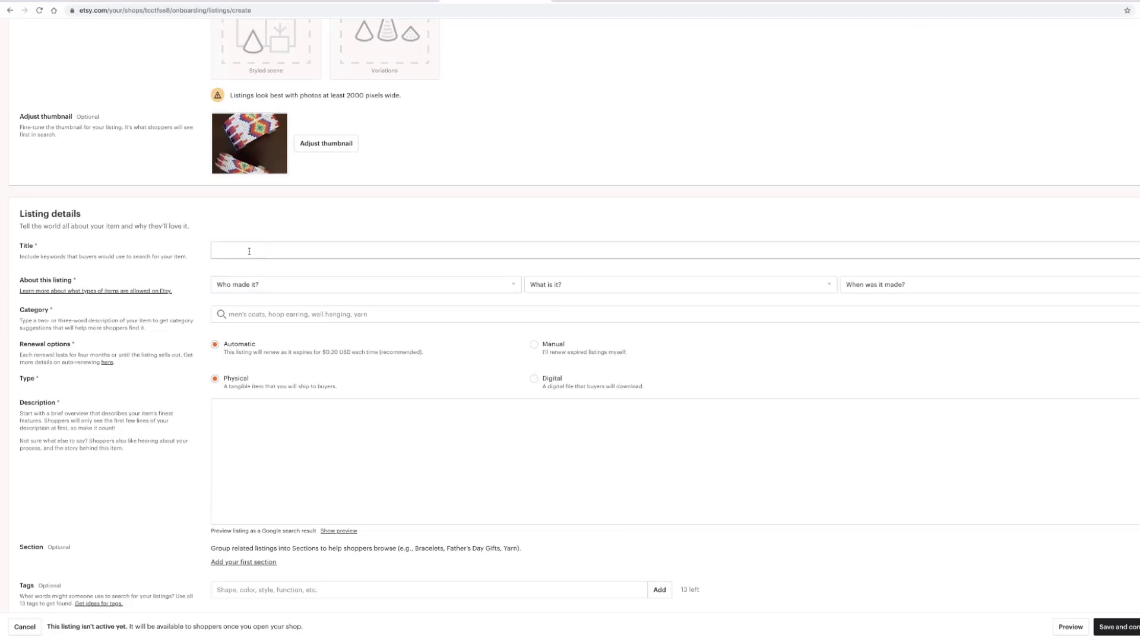
# - Enter the title 'Printed bead design on adjustable, aluminum cuff bracelet'
pyautogui.click(218, 250)
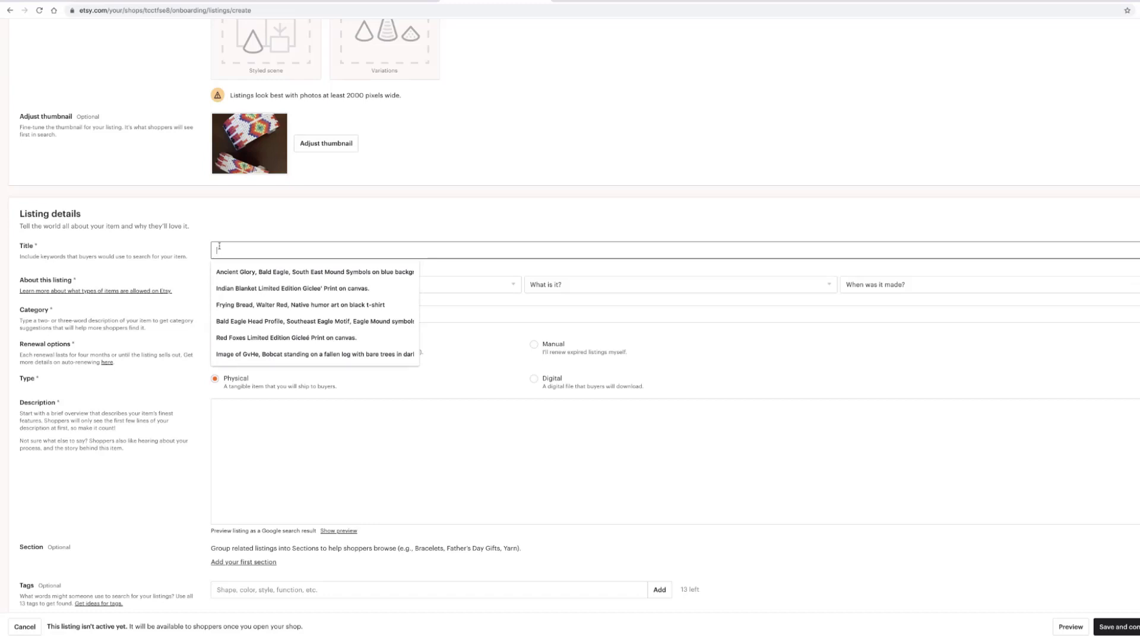
pyautogui.write('P')
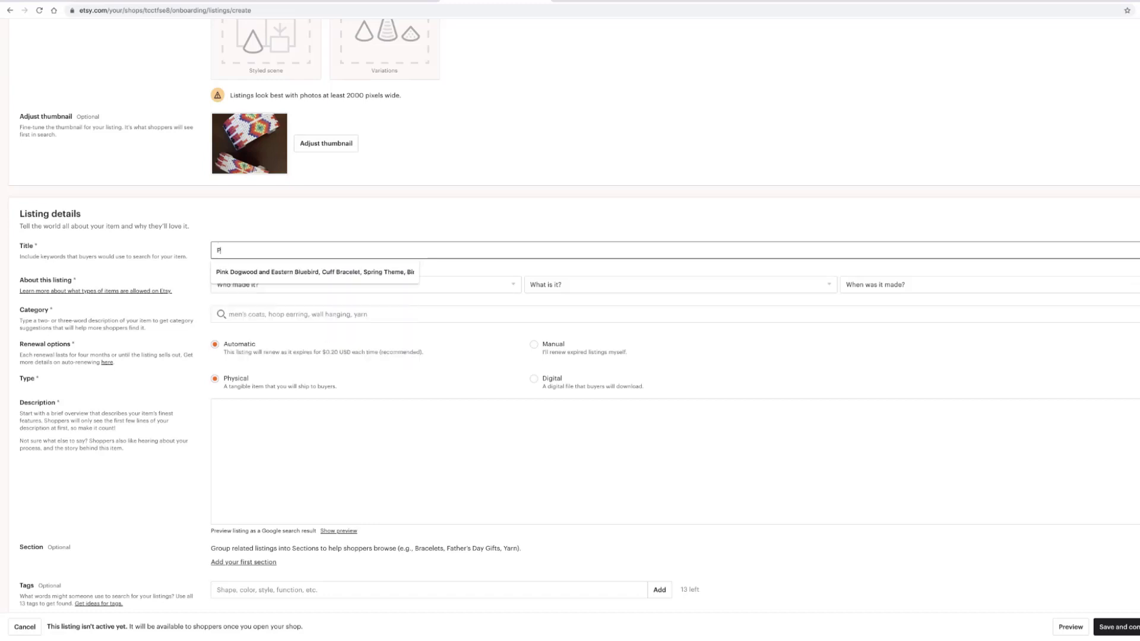
pyautogui.write('rinted bead d')
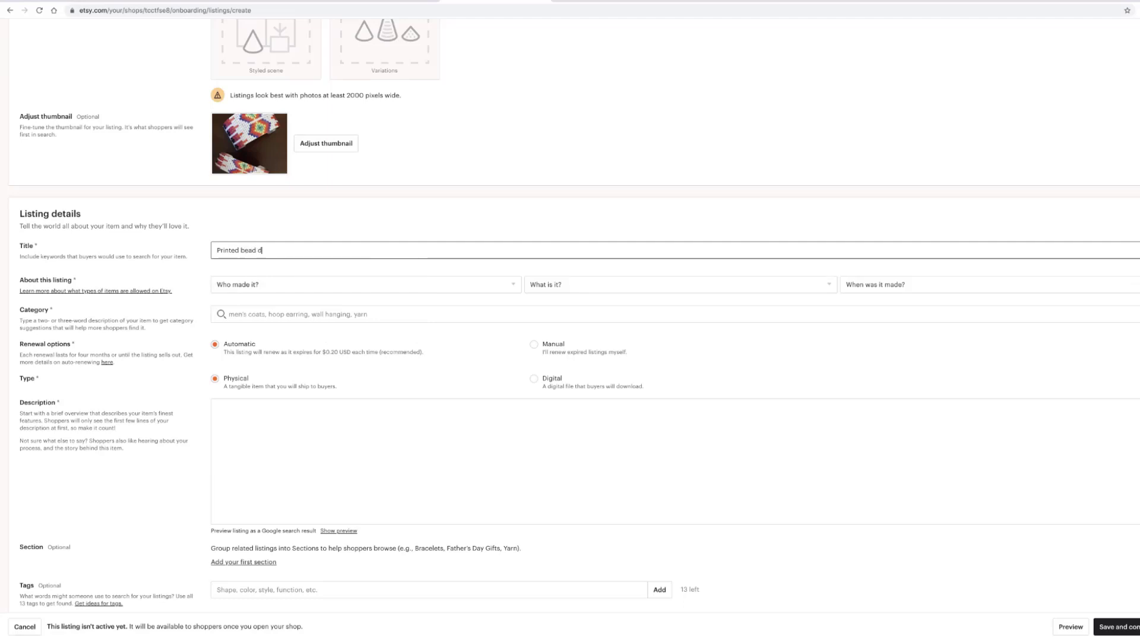
pyautogui.write('esign on adjustable, alum')
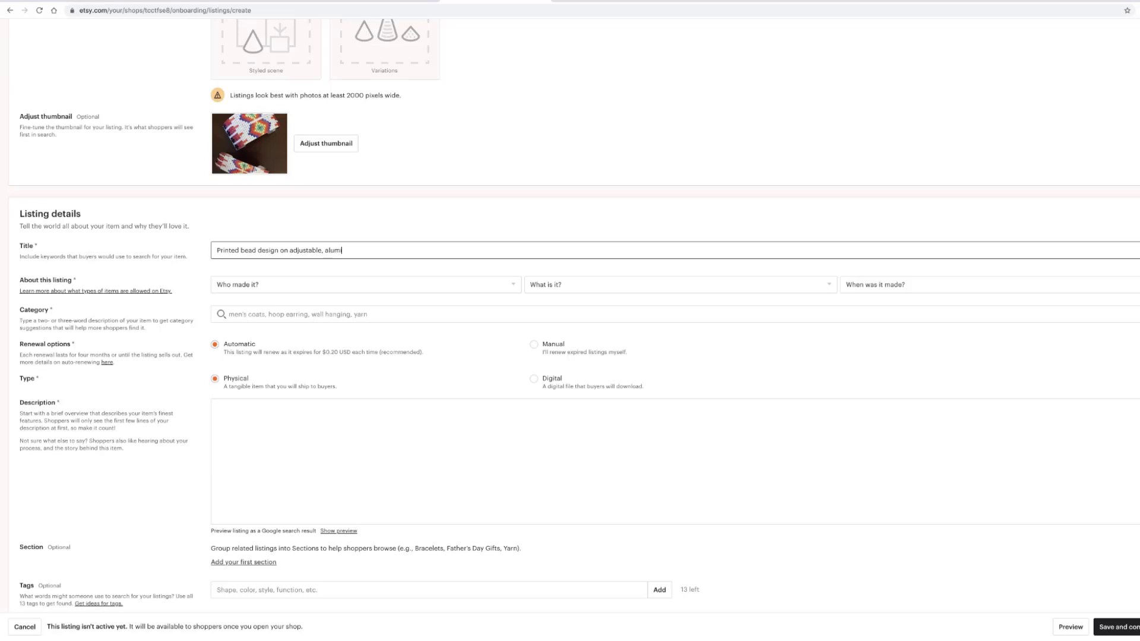
pyautogui.write('inum cuff bracelet')
# - Set About this listing to I did, A finished product and Made To Order
pyautogui.click(265, 287)
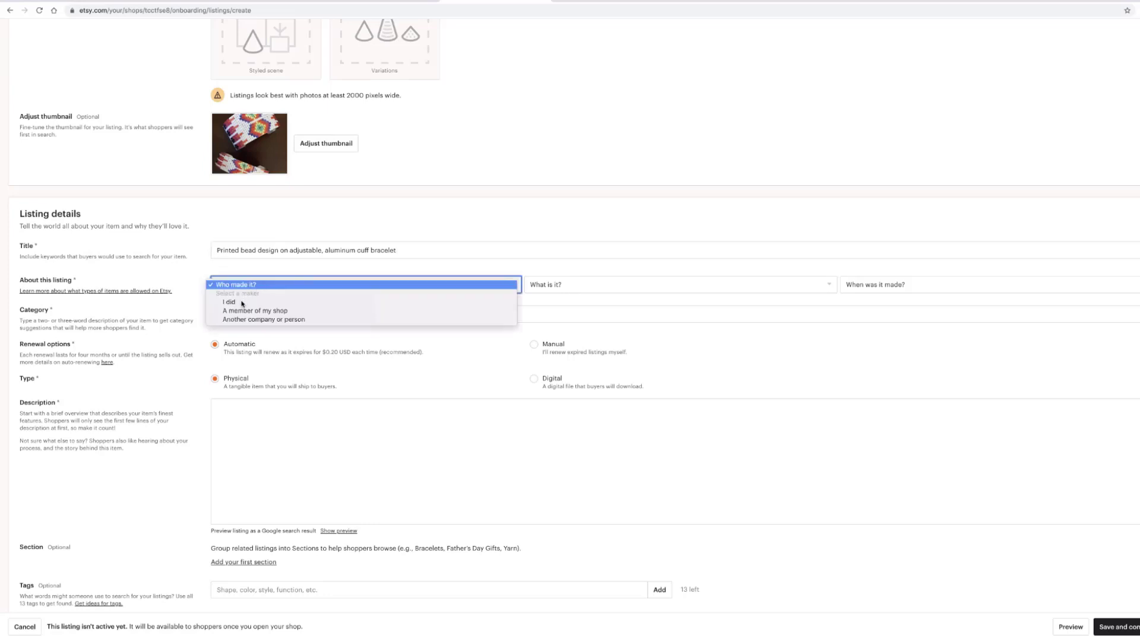
pyautogui.click(241, 303)
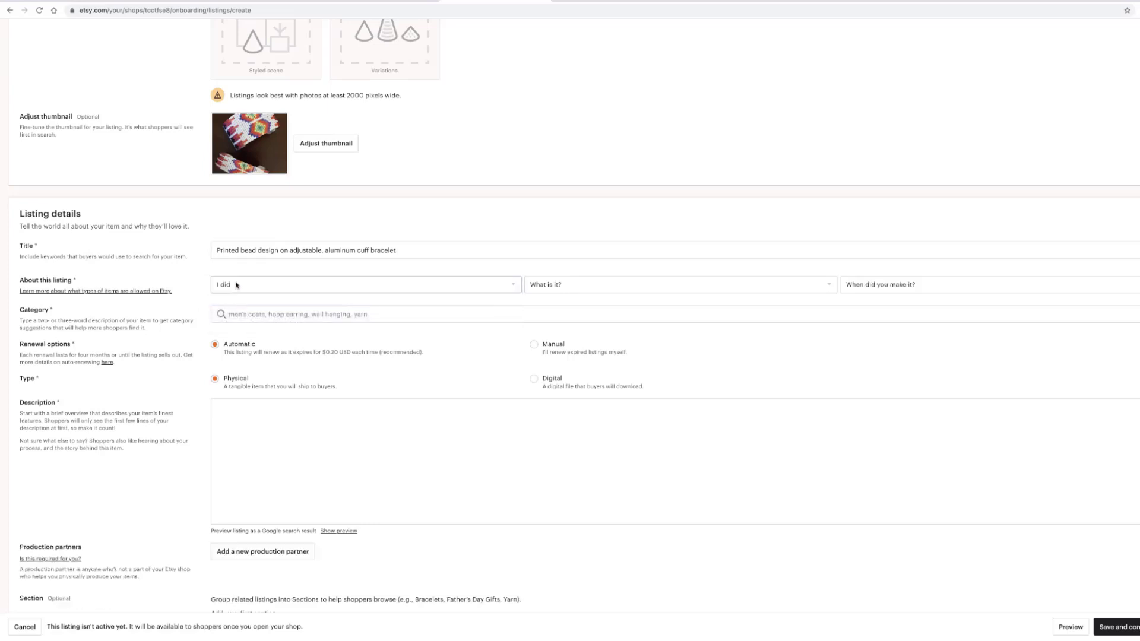
pyautogui.click(512, 285)
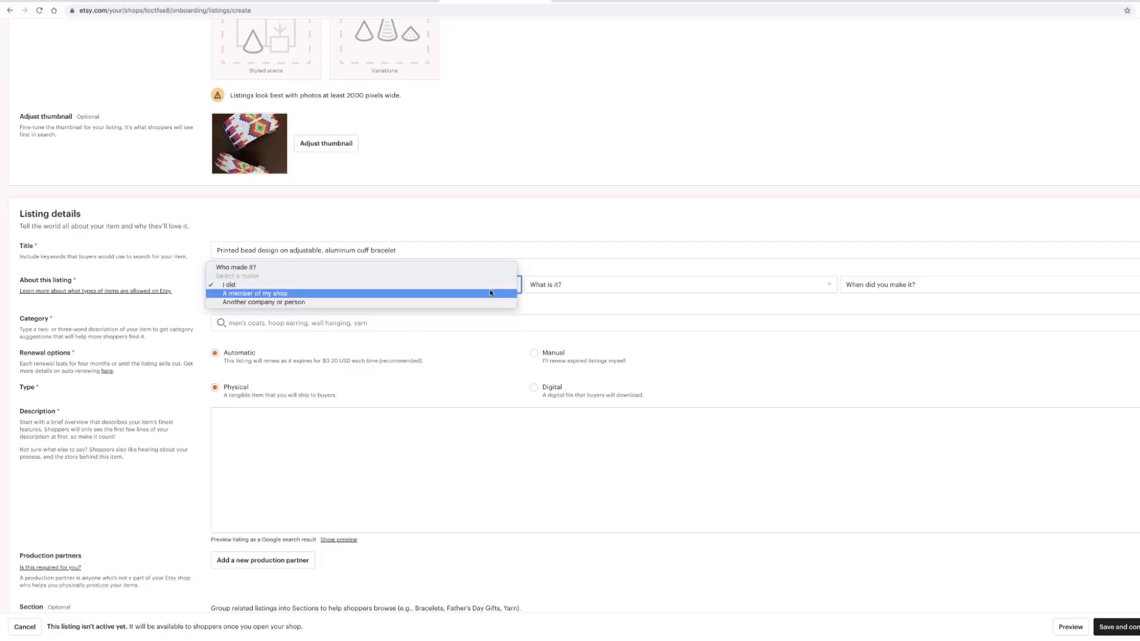
pyautogui.click(616, 298)
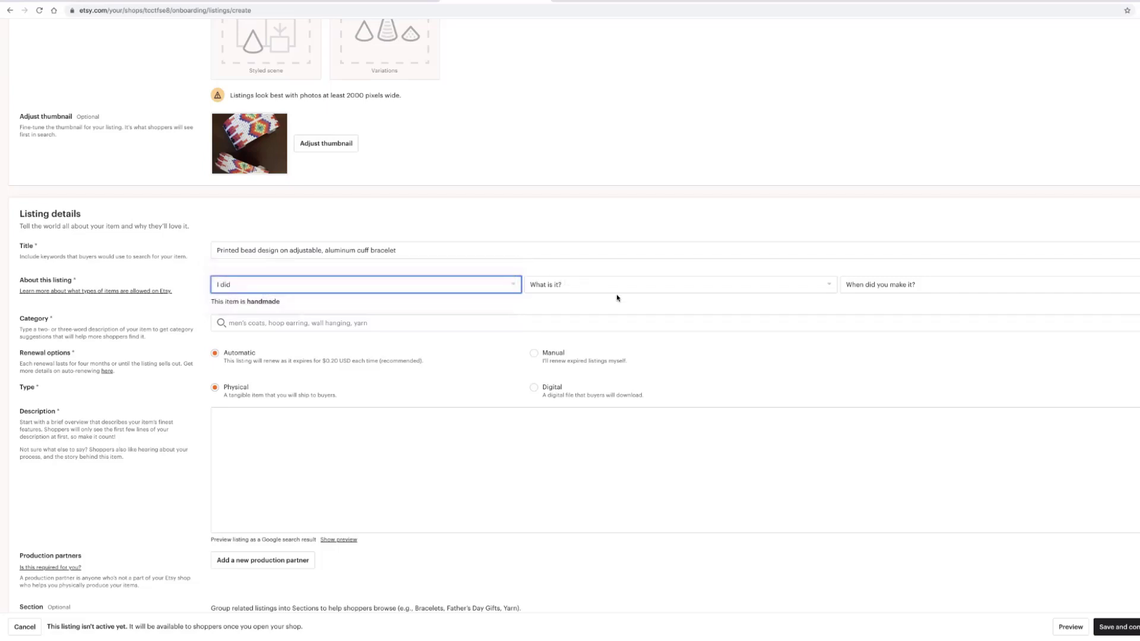
pyautogui.click(830, 285)
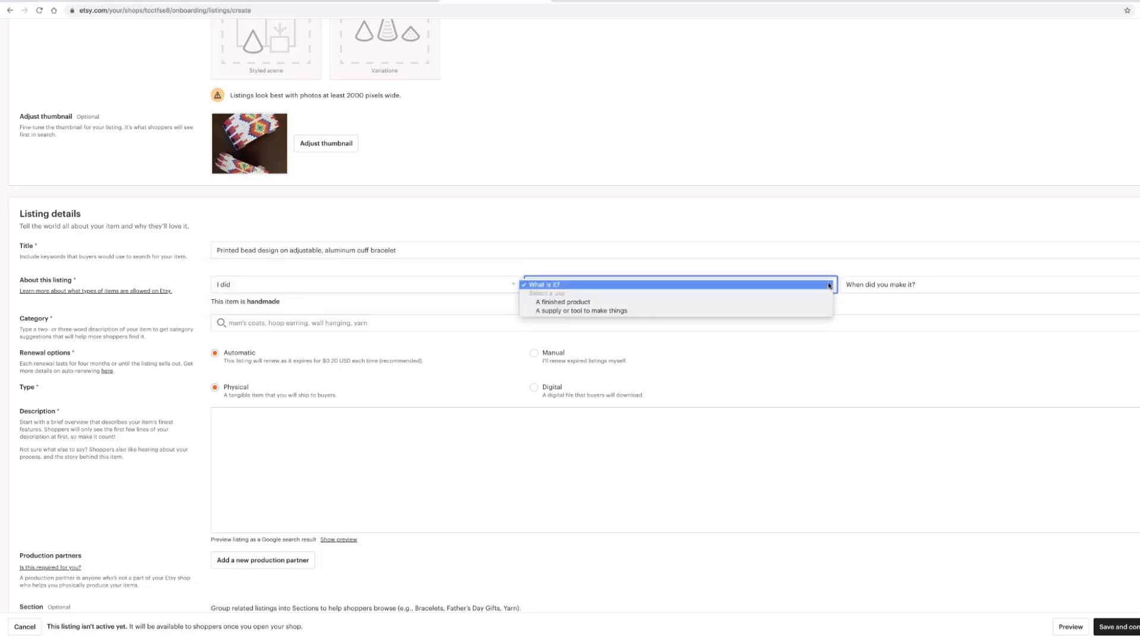
pyautogui.click(576, 304)
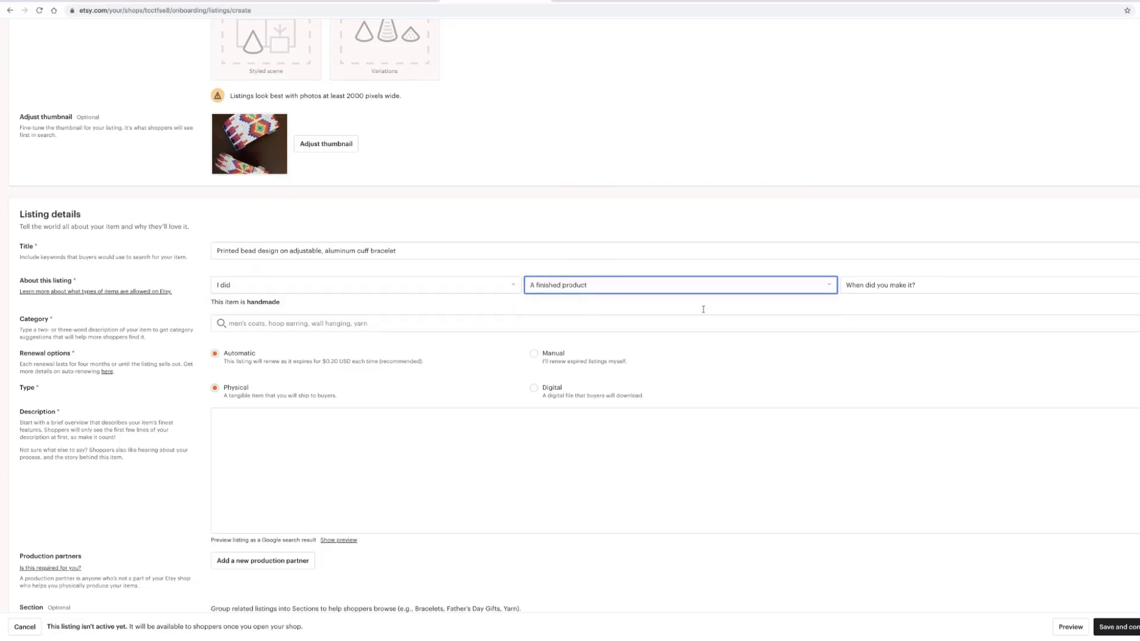
pyautogui.click(1010, 285)
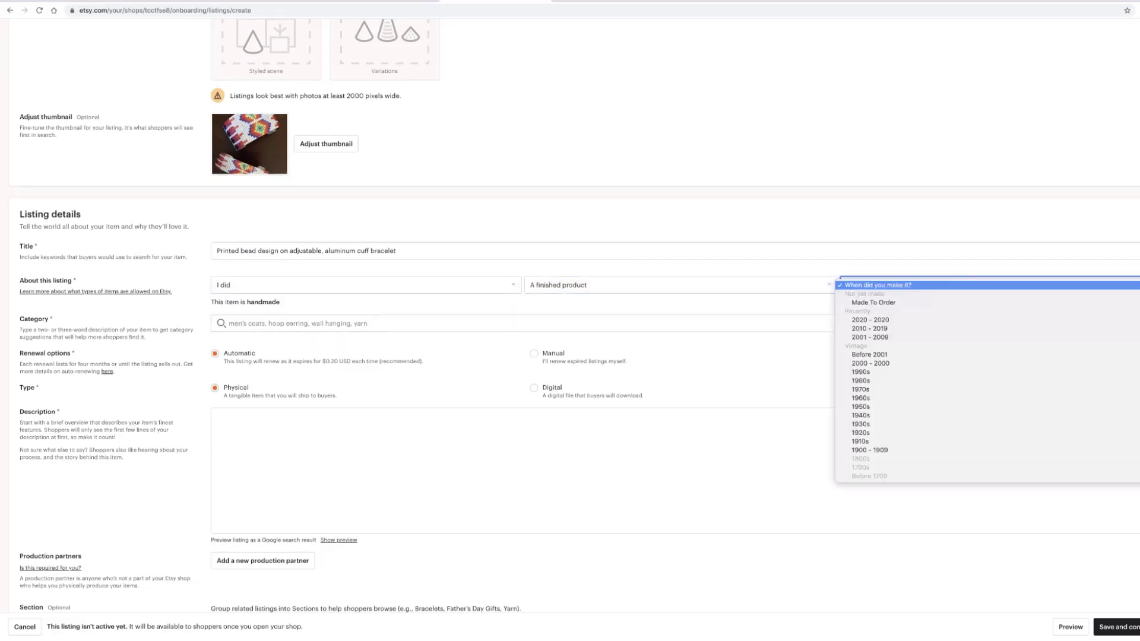
pyautogui.click(889, 304)
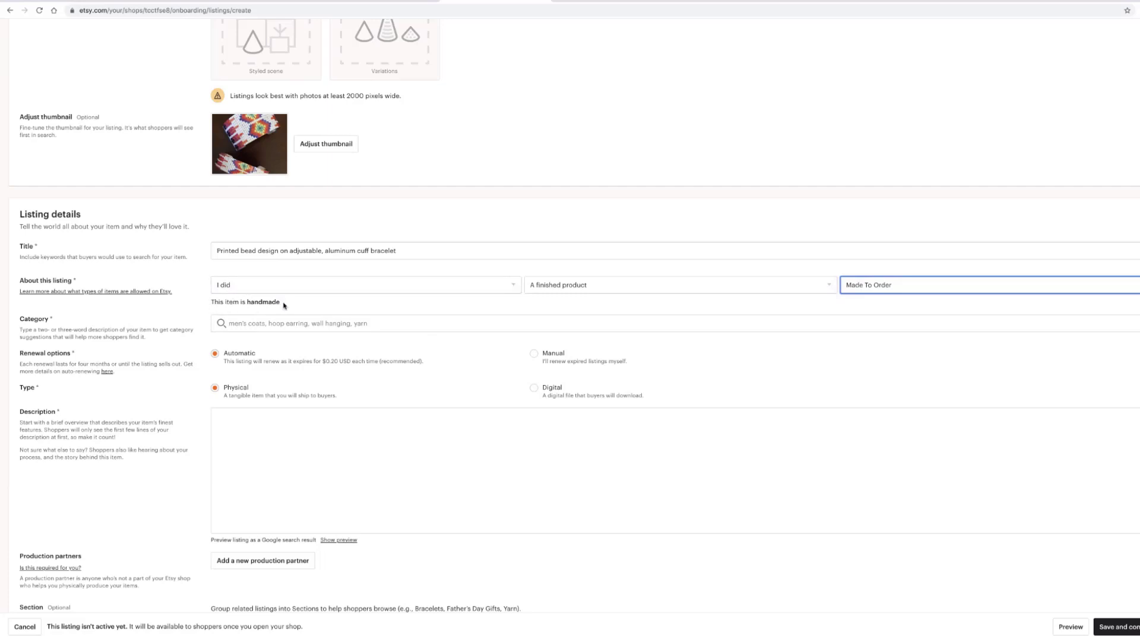
pyautogui.scroll(-2, 284, 306)
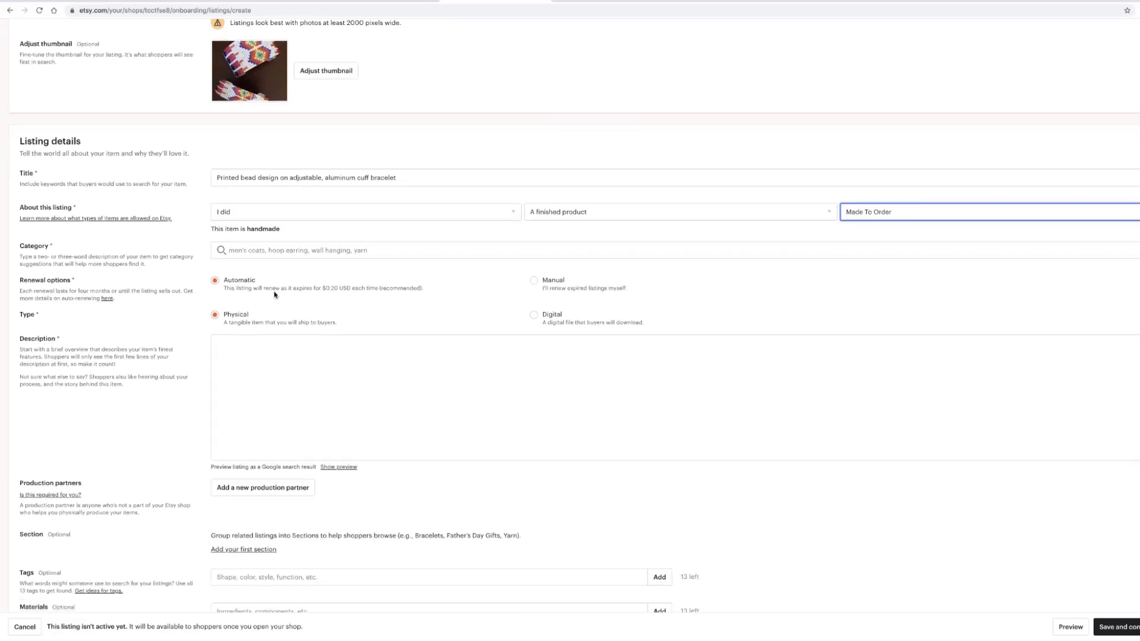
pyautogui.click(246, 250)
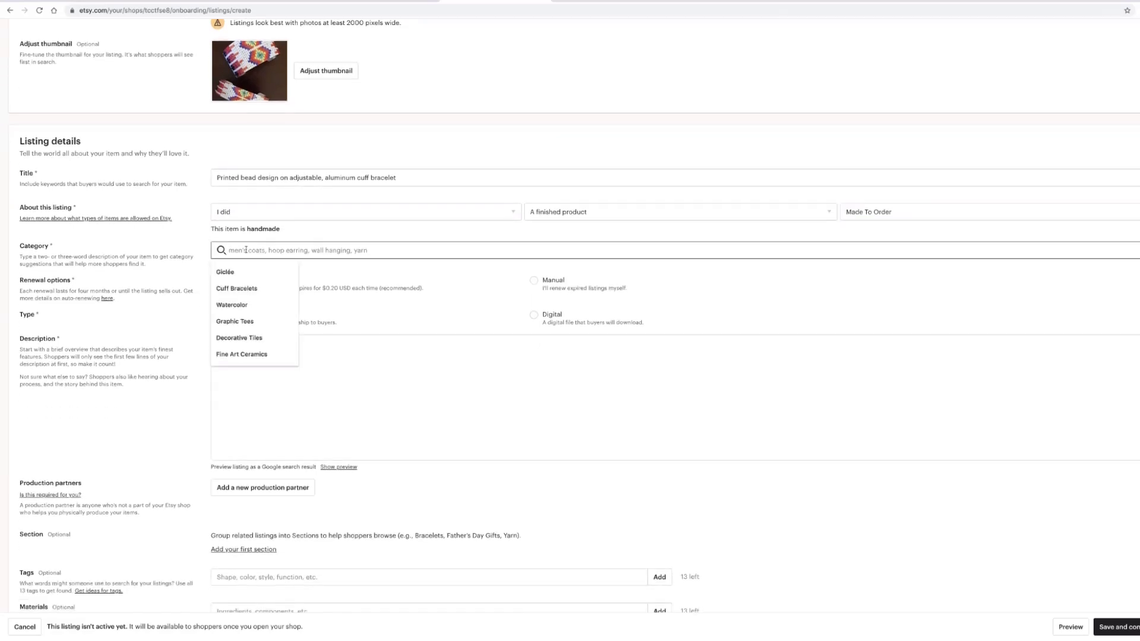
# - Pick Cuff Bracelets under Jewelry › Bracelets from the category suggestions
pyautogui.click(232, 289)
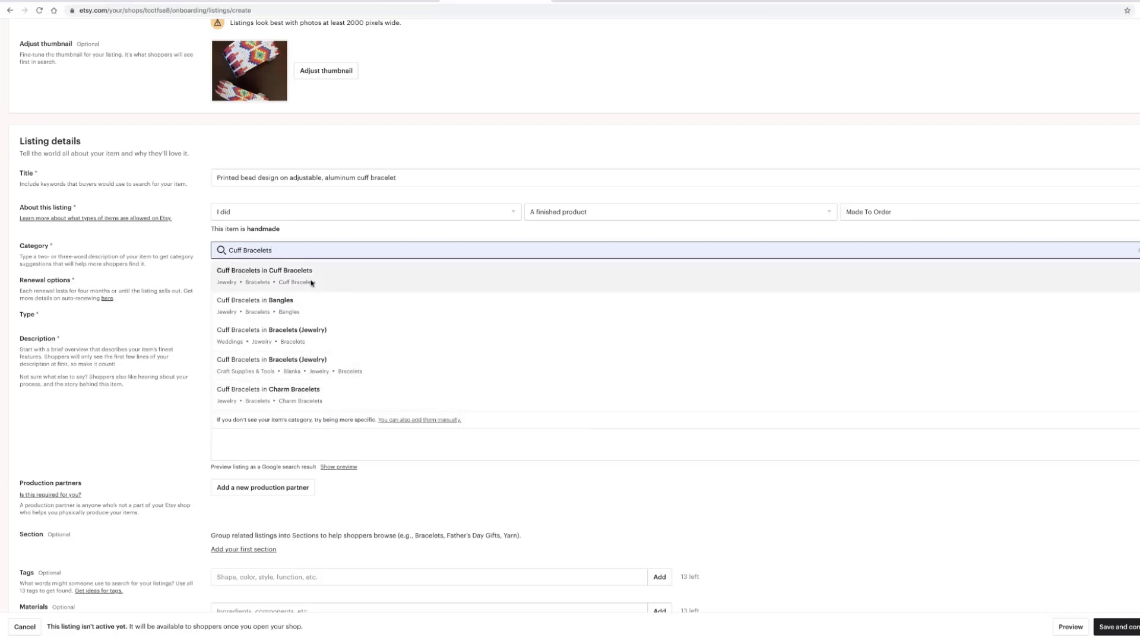
pyautogui.click(249, 279)
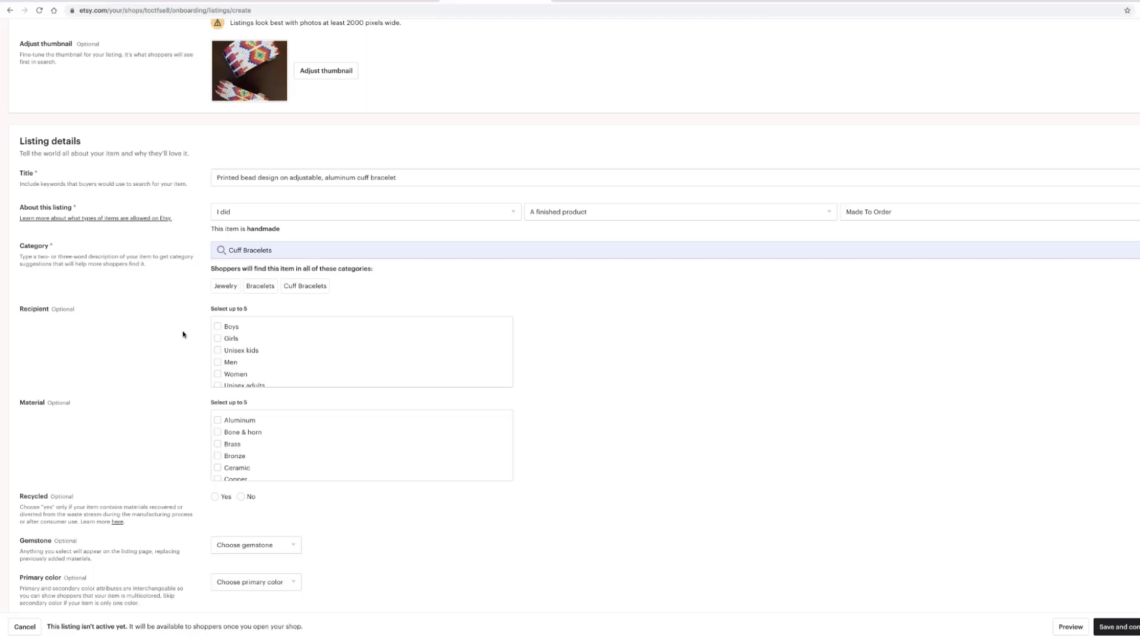
# - Tick Men, Women and Unisex adults as the bracelet's recipients
pyautogui.scroll(-1, 217, 364)
pyautogui.click(218, 355)
pyautogui.click(217, 366)
pyautogui.click(215, 378)
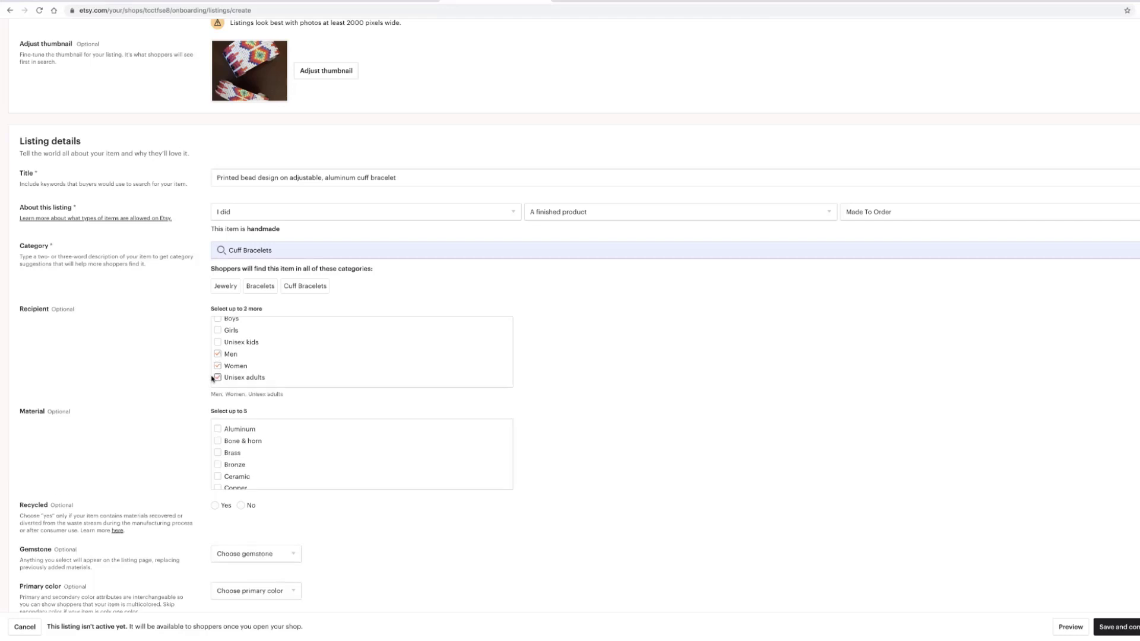
# - Set the material to Aluminum and Recycled to No
pyautogui.scroll(-3, 195, 386)
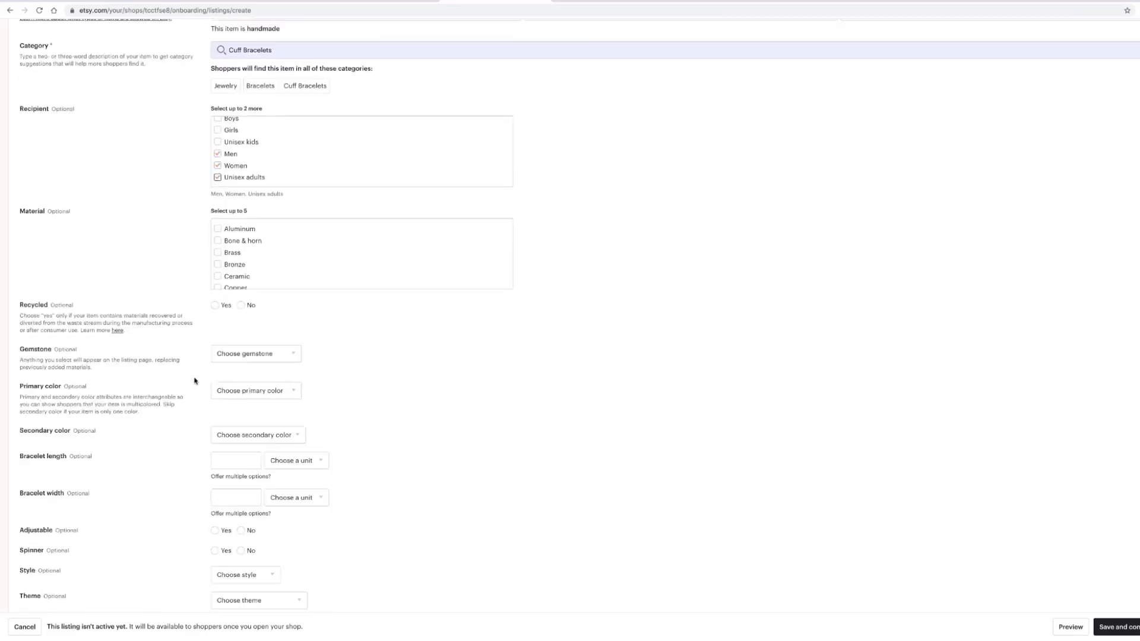
pyautogui.click(218, 220)
pyautogui.scroll(-4, 228, 244)
pyautogui.scroll(5, 230, 244)
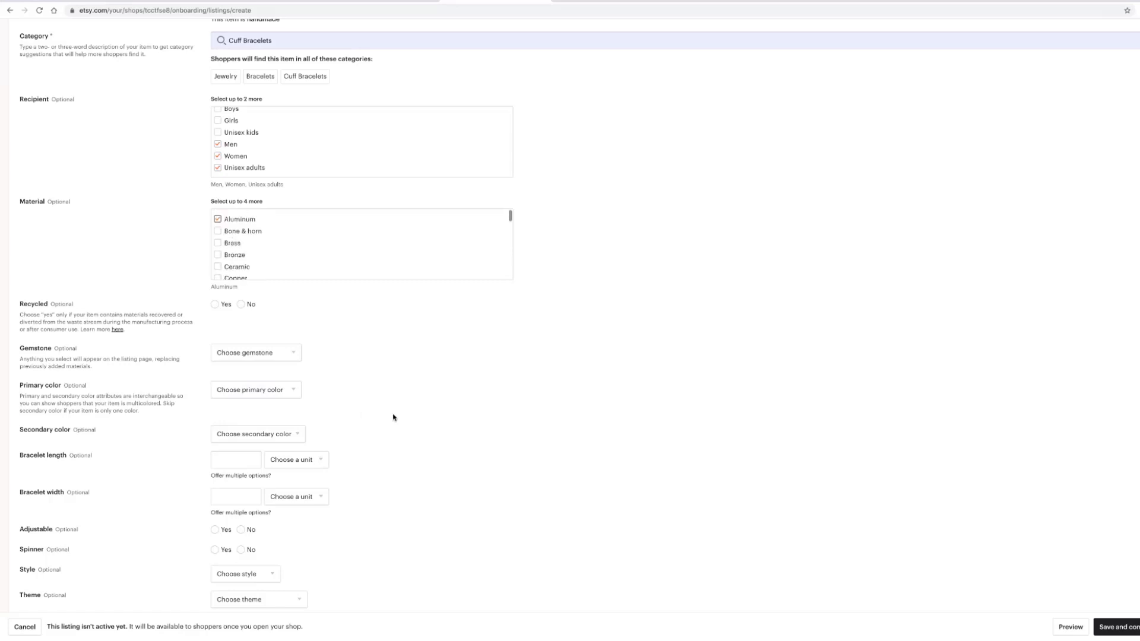
pyautogui.click(242, 305)
pyautogui.scroll(-1, 359, 345)
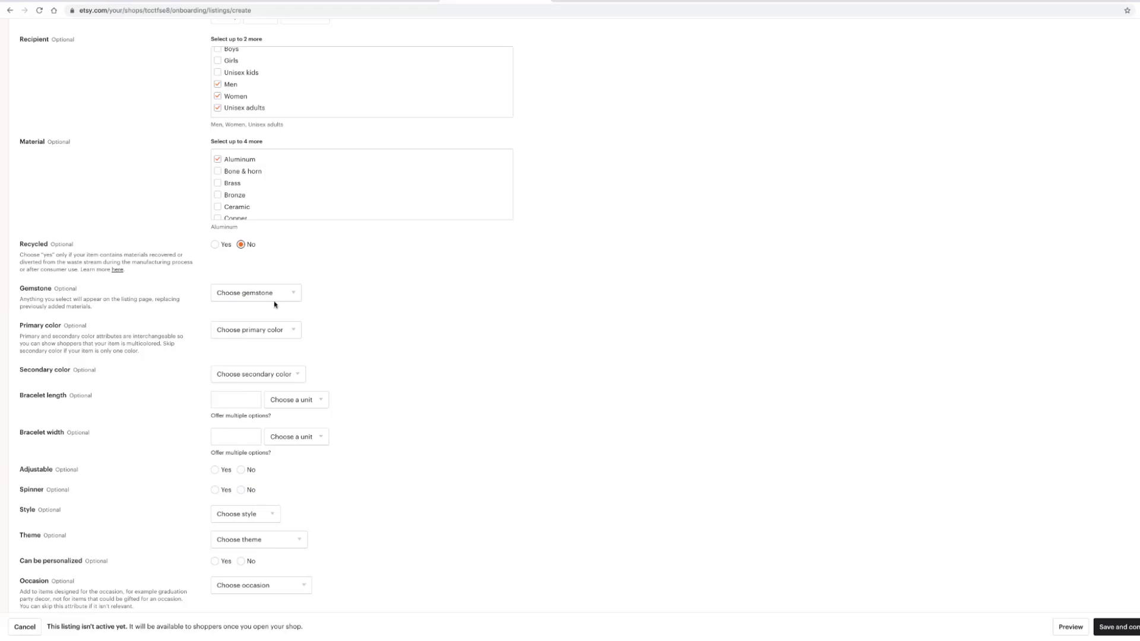
pyautogui.click(295, 295)
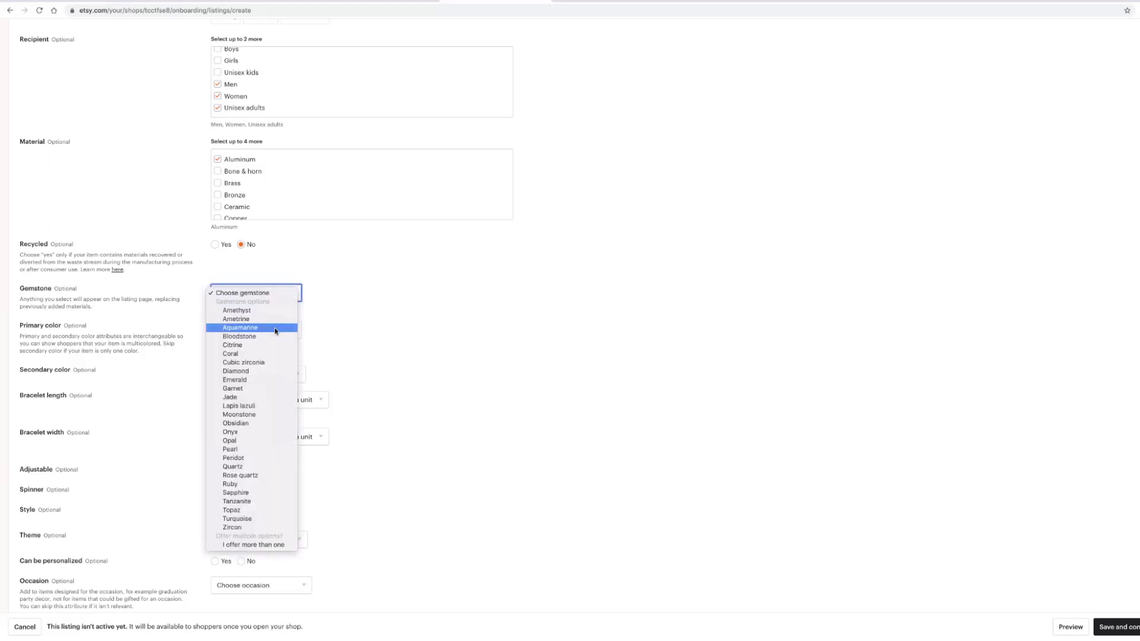
pyautogui.click(387, 328)
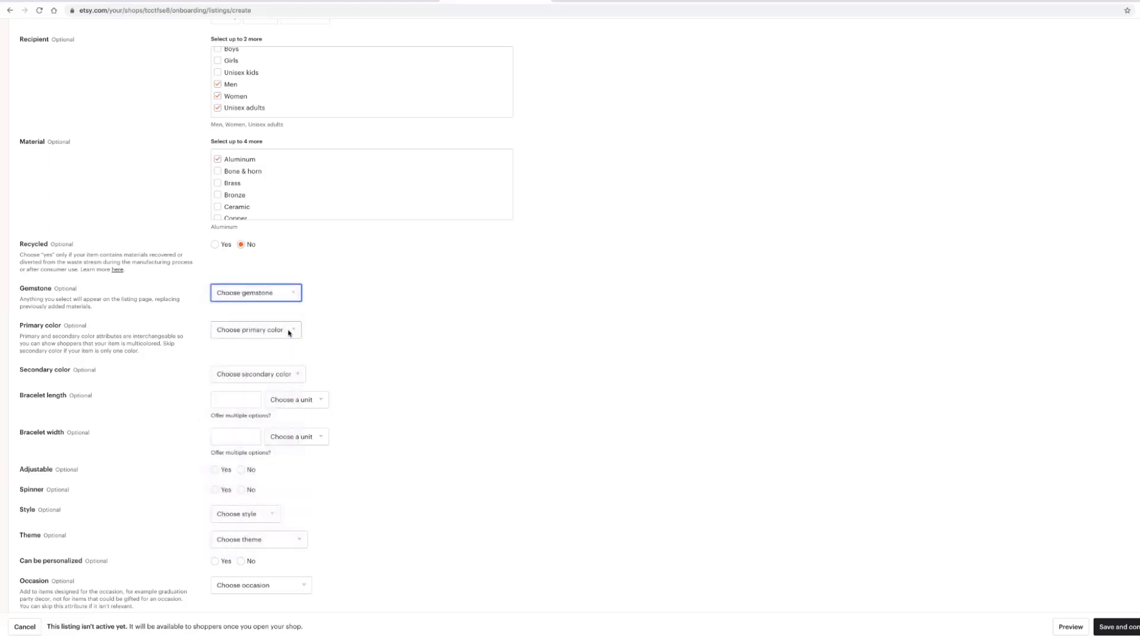
pyautogui.click(295, 332)
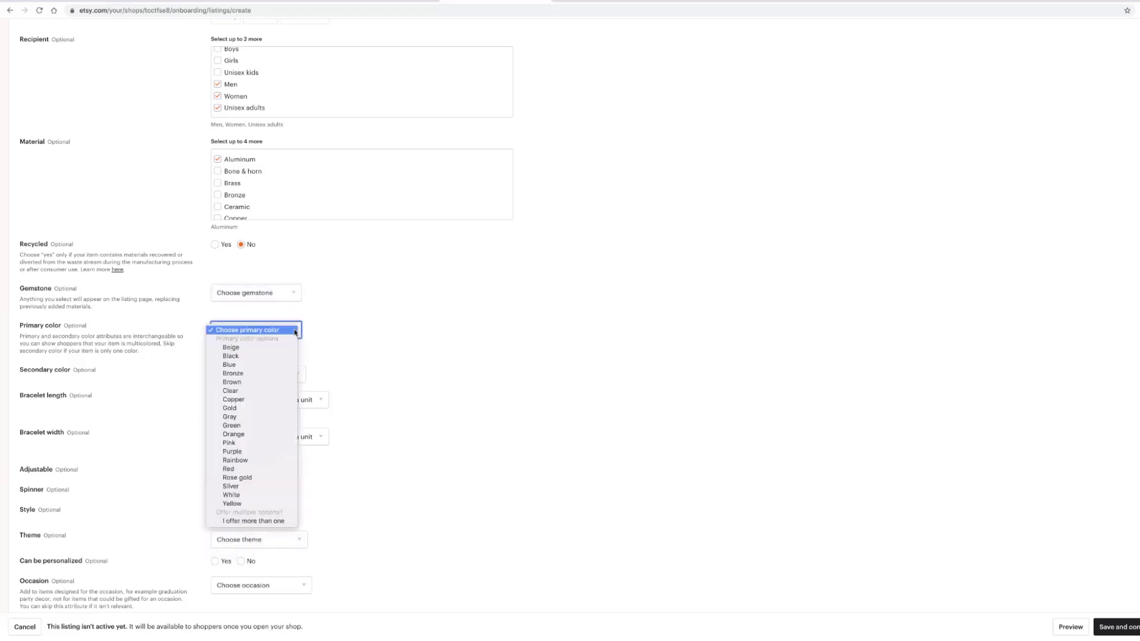
pyautogui.click(400, 358)
pyautogui.scroll(-2, 385, 303)
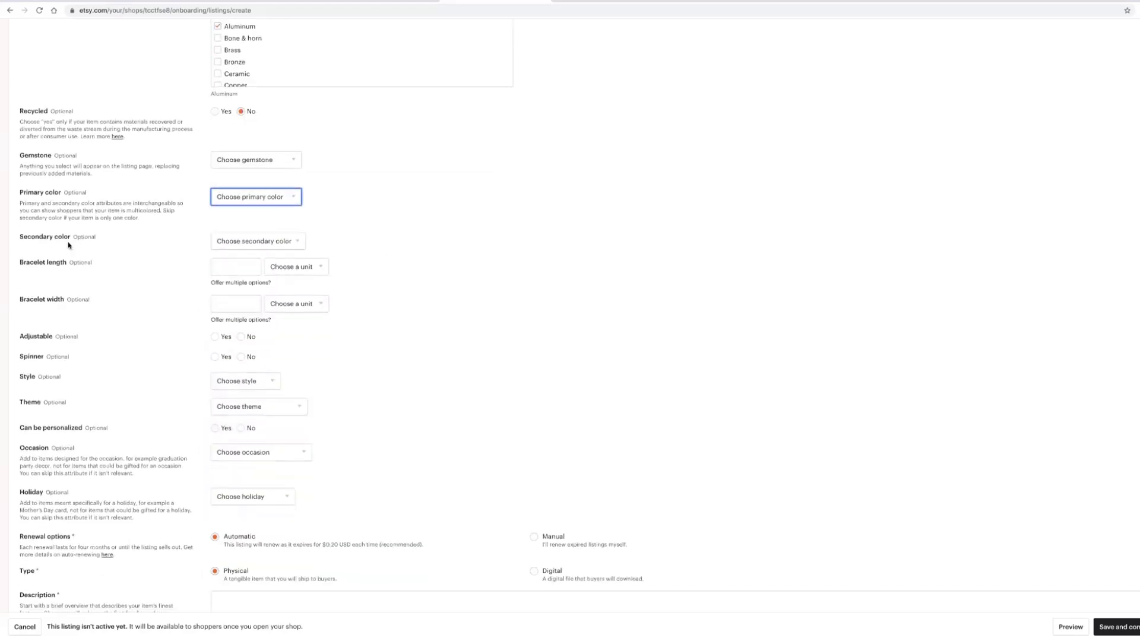
# - Set the bracelet length to 6.125 inches
pyautogui.click(222, 273)
pyautogui.write('6.125')
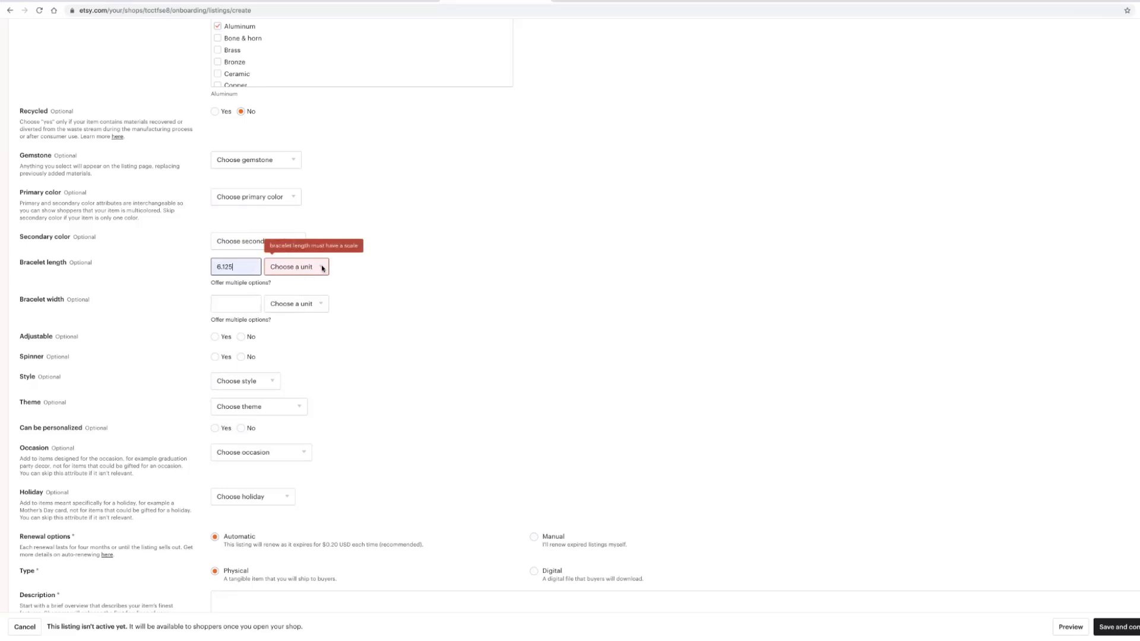
pyautogui.click(321, 268)
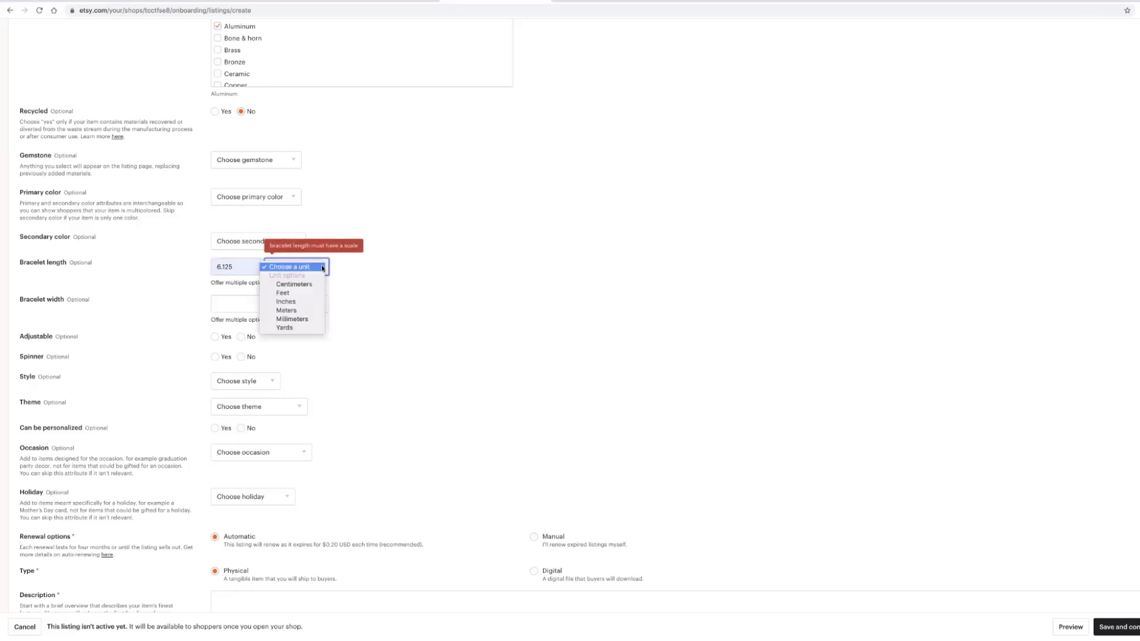
pyautogui.click(299, 301)
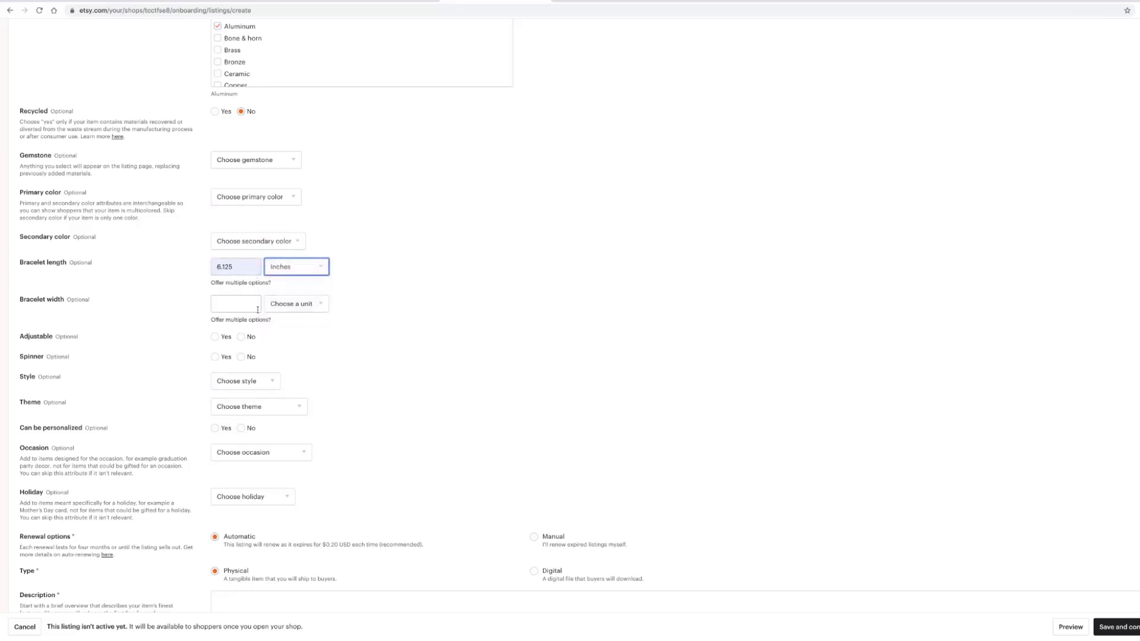
# - Set the bracelet width to 1.625 inches and mark it as adjustable
pyautogui.click(235, 307)
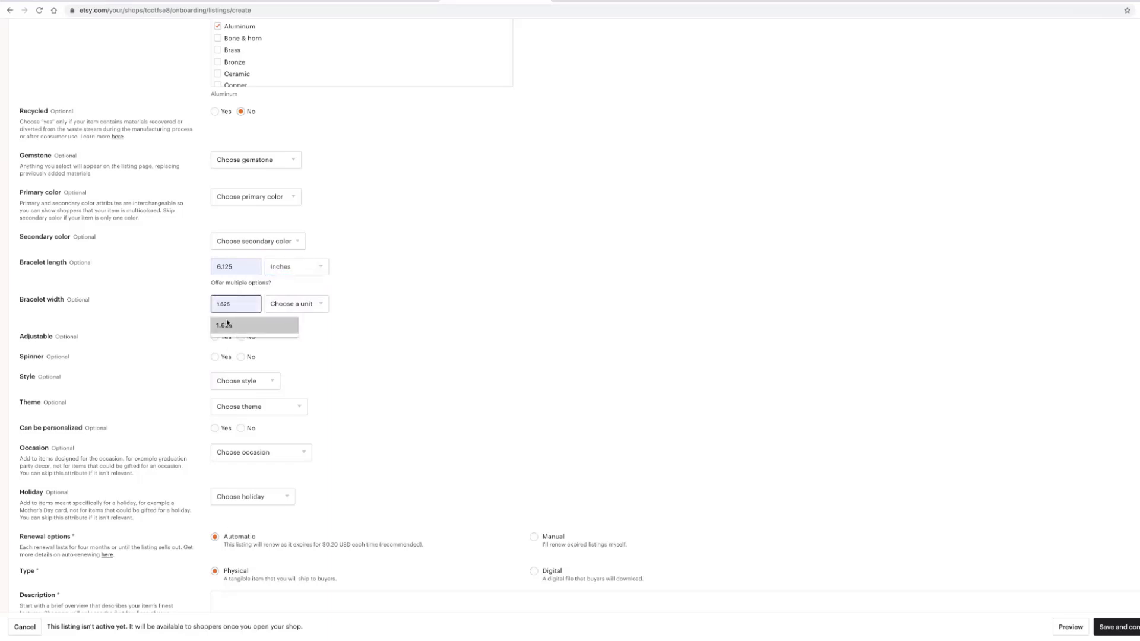
pyautogui.click(226, 325)
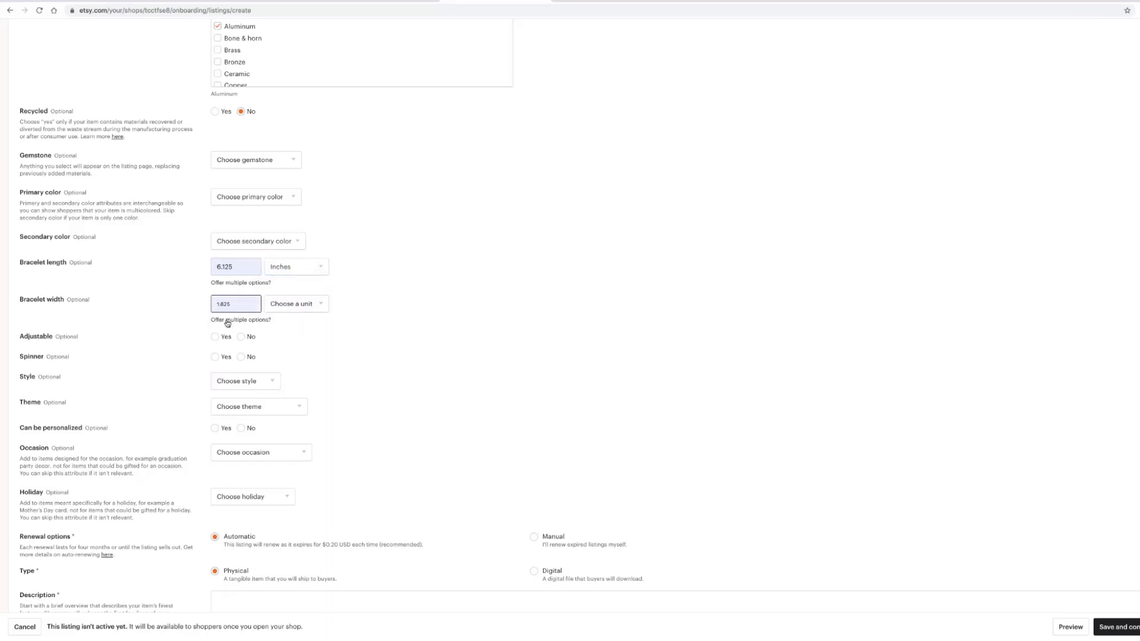
pyautogui.click(321, 305)
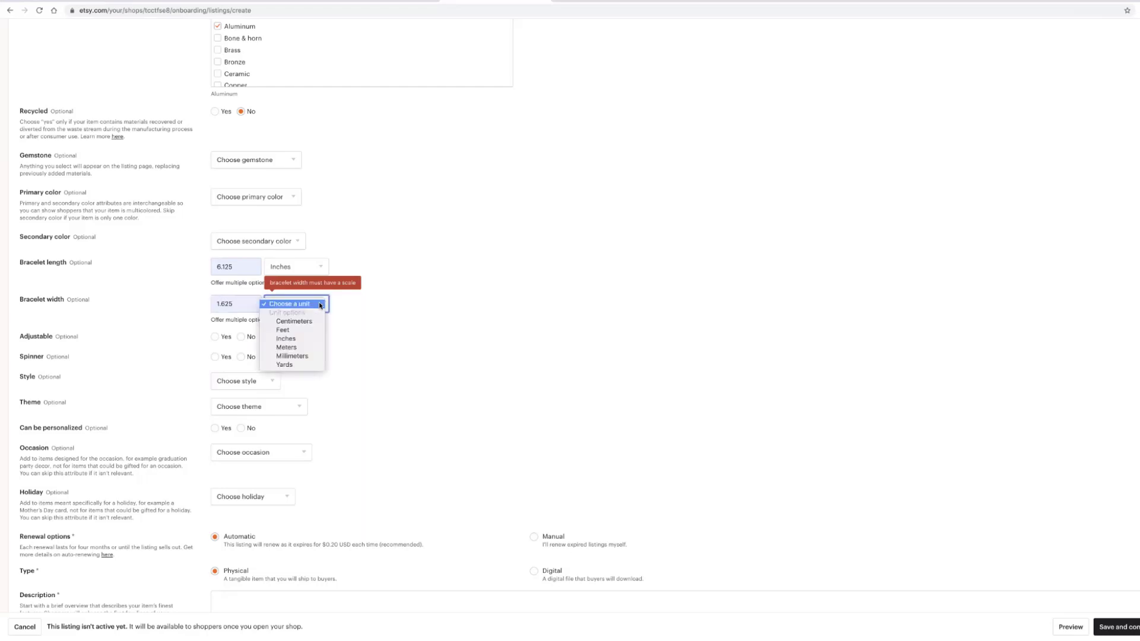
pyautogui.click(303, 338)
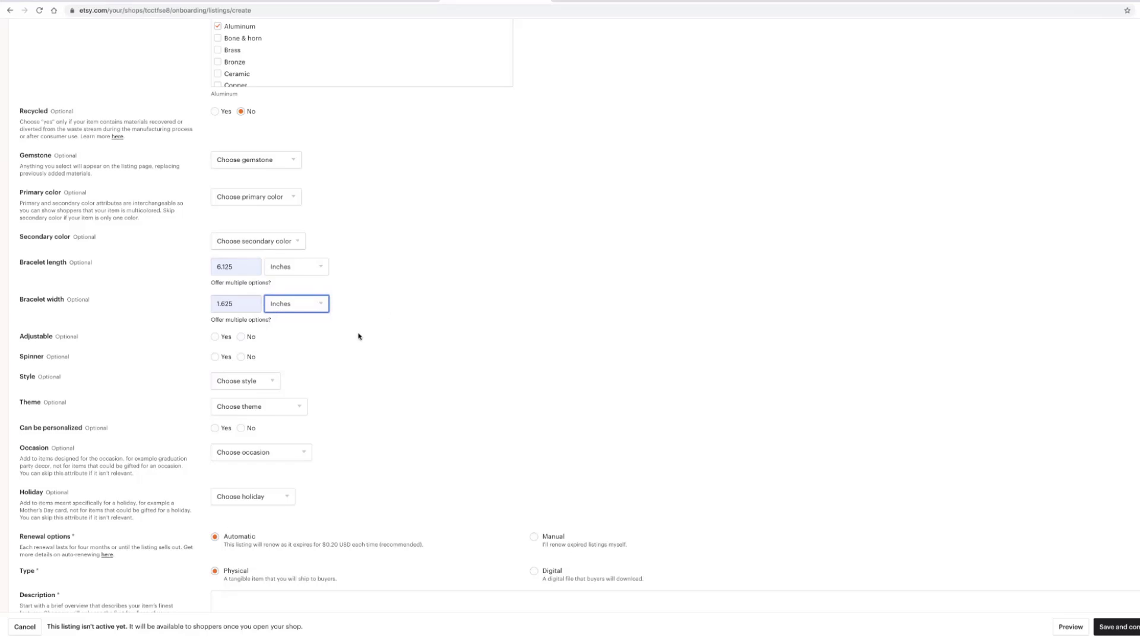
pyautogui.click(215, 336)
# - Set Spinner and Can be personalized to No, leaving Style and Theme unselected
pyautogui.click(241, 357)
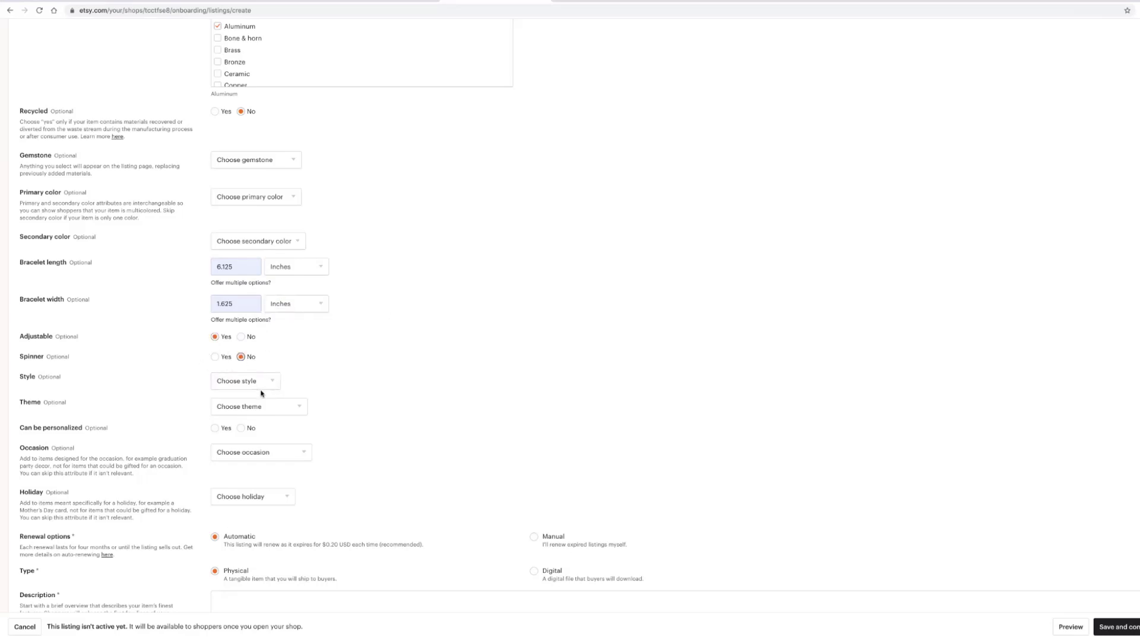
pyautogui.click(274, 382)
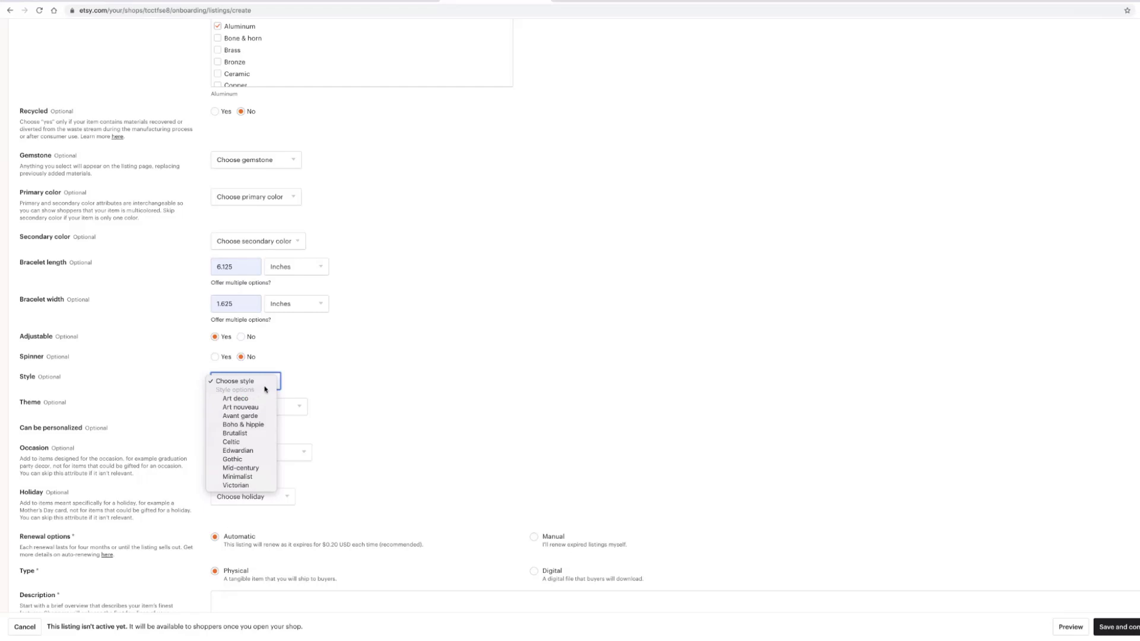
pyautogui.click(304, 378)
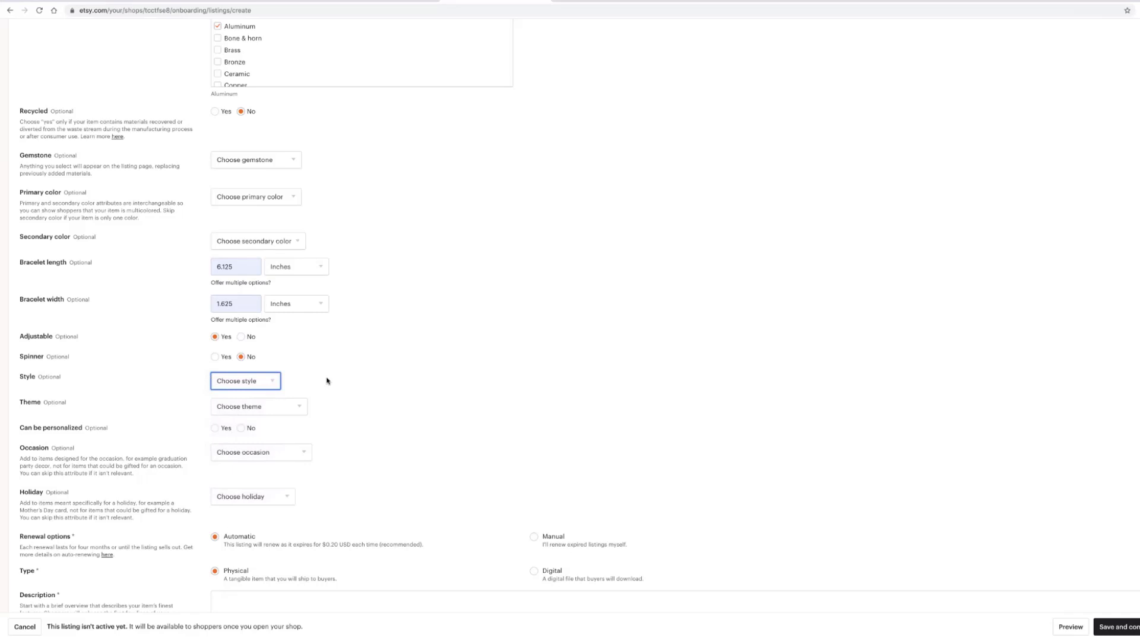
pyautogui.click(300, 408)
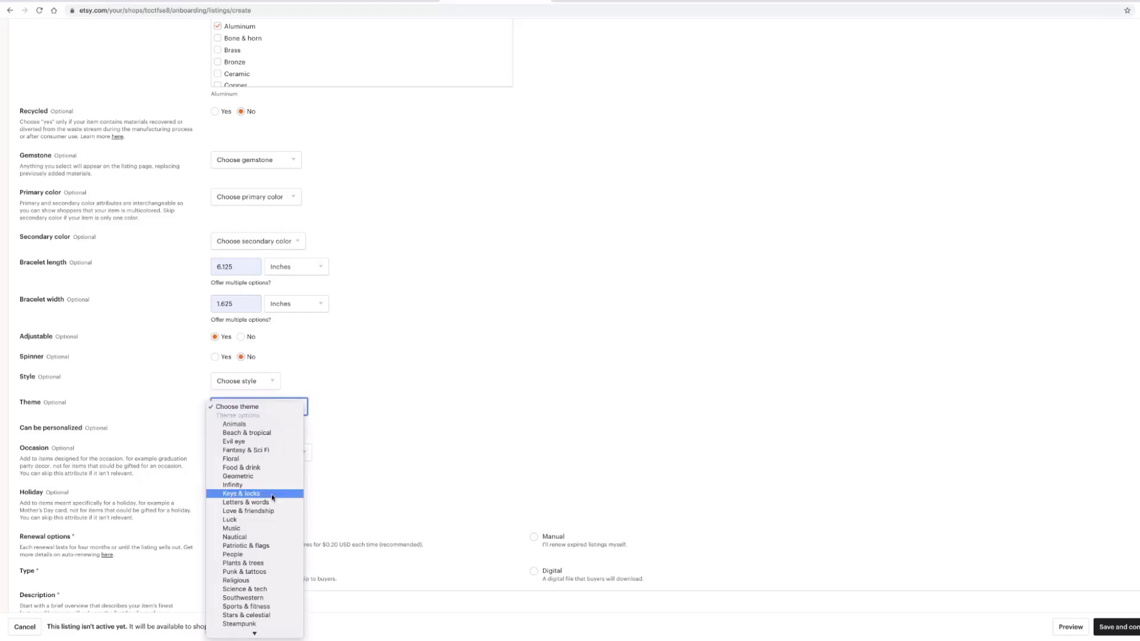
pyautogui.scroll(-1, 272, 494)
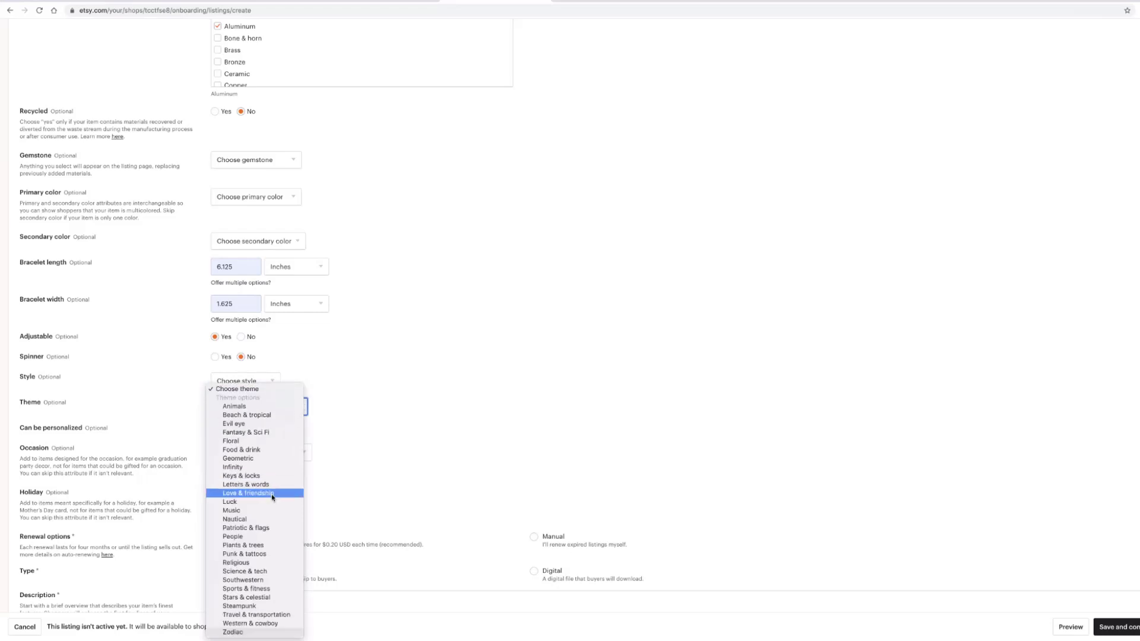
pyautogui.click(385, 477)
pyautogui.scroll(-1, 329, 426)
pyautogui.scroll(-1, 328, 426)
pyautogui.click(241, 335)
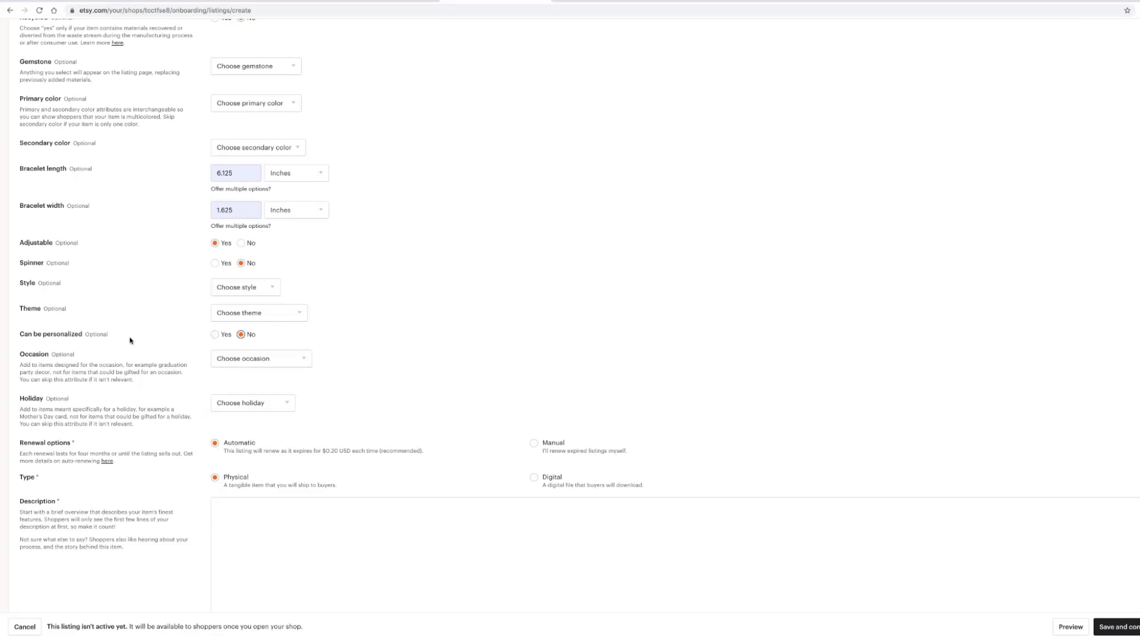
pyautogui.click(307, 361)
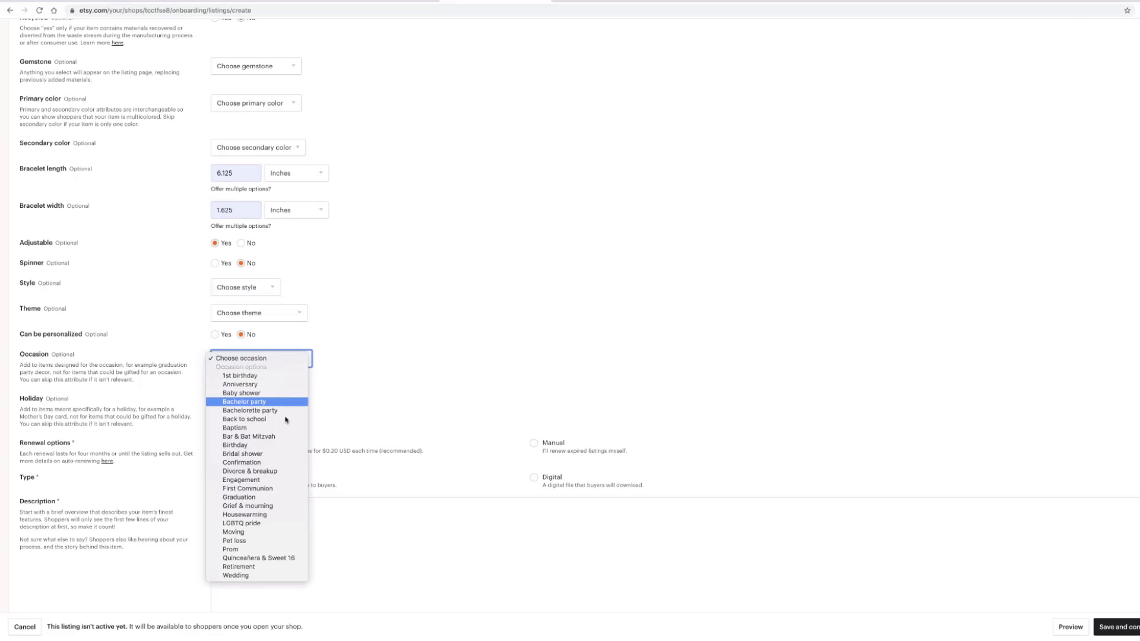
pyautogui.click(380, 408)
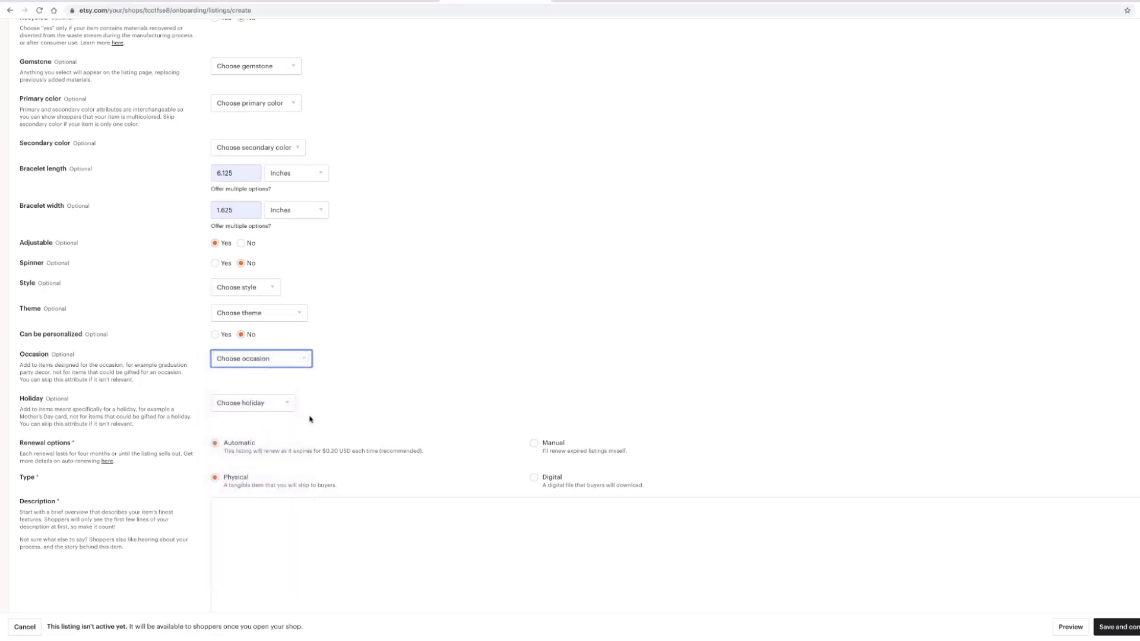
pyautogui.click(286, 404)
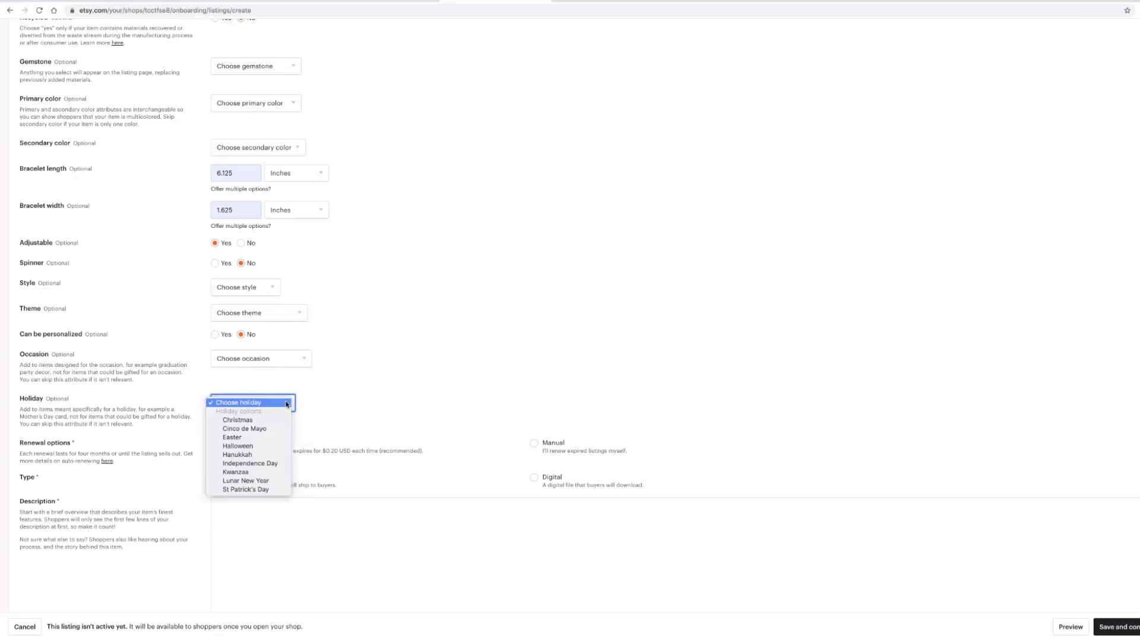
pyautogui.click(372, 410)
pyautogui.scroll(-3, 372, 410)
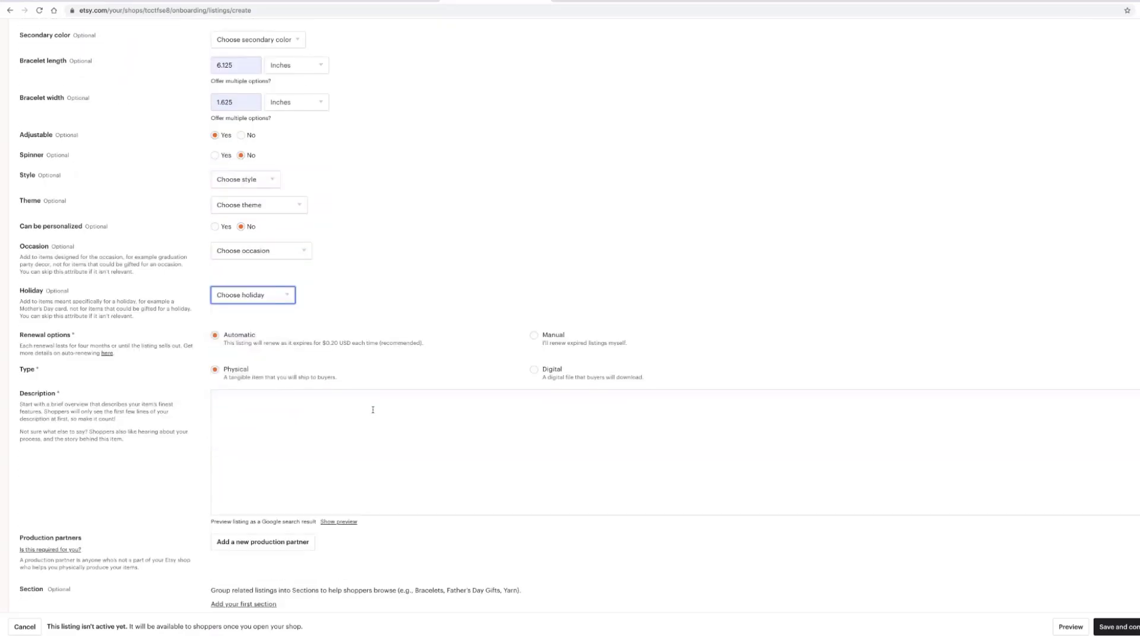
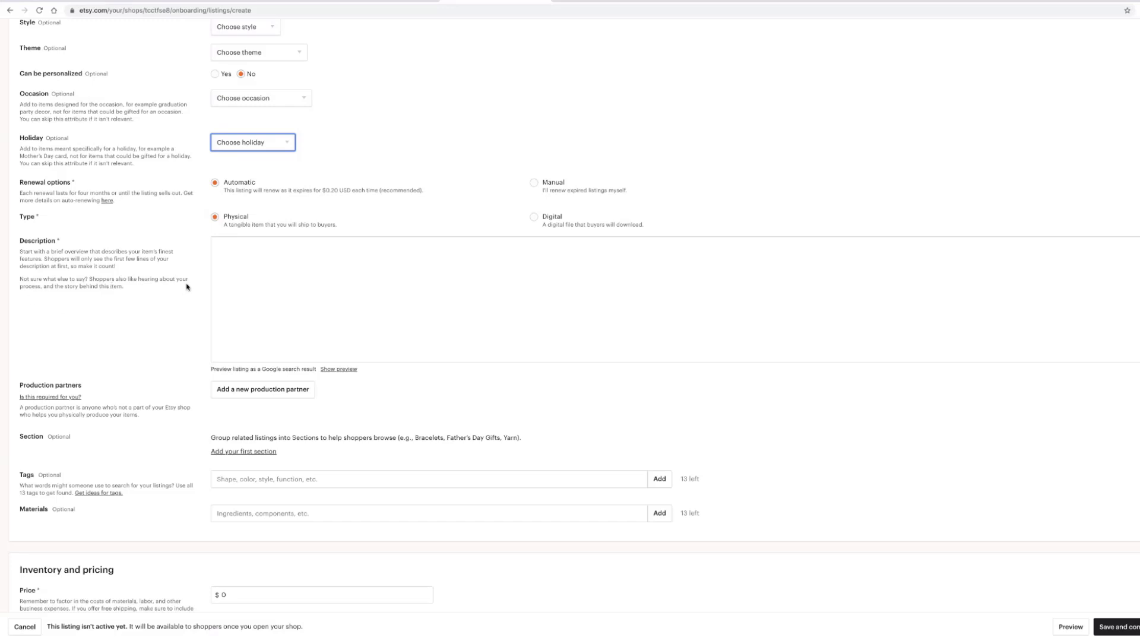
# - Enter the description 'Printed bead design on adjustable, aluminum cuff bracelet' and add a blank line above it
pyautogui.click(246, 250)
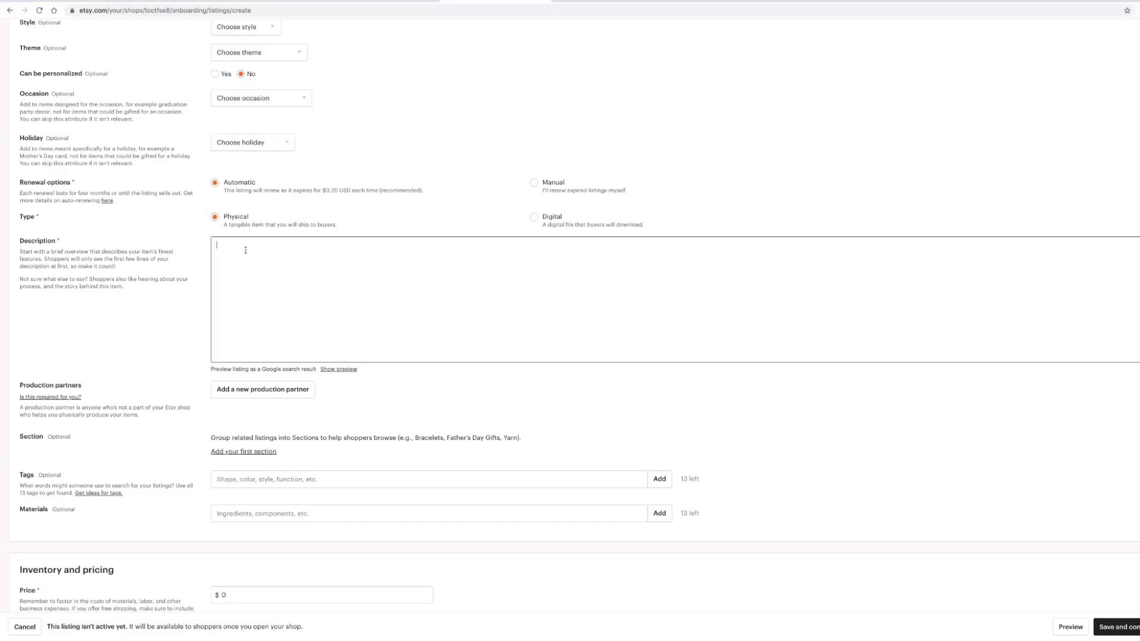
pyautogui.write('Printed')
pyautogui.write(' bea')
pyautogui.write('d')
pyautogui.write(' des')
pyautogui.write('ign on')
pyautogui.write(' adj')
pyautogui.press('BackSpace')
pyautogui.write('djustable, aluminum cuf')
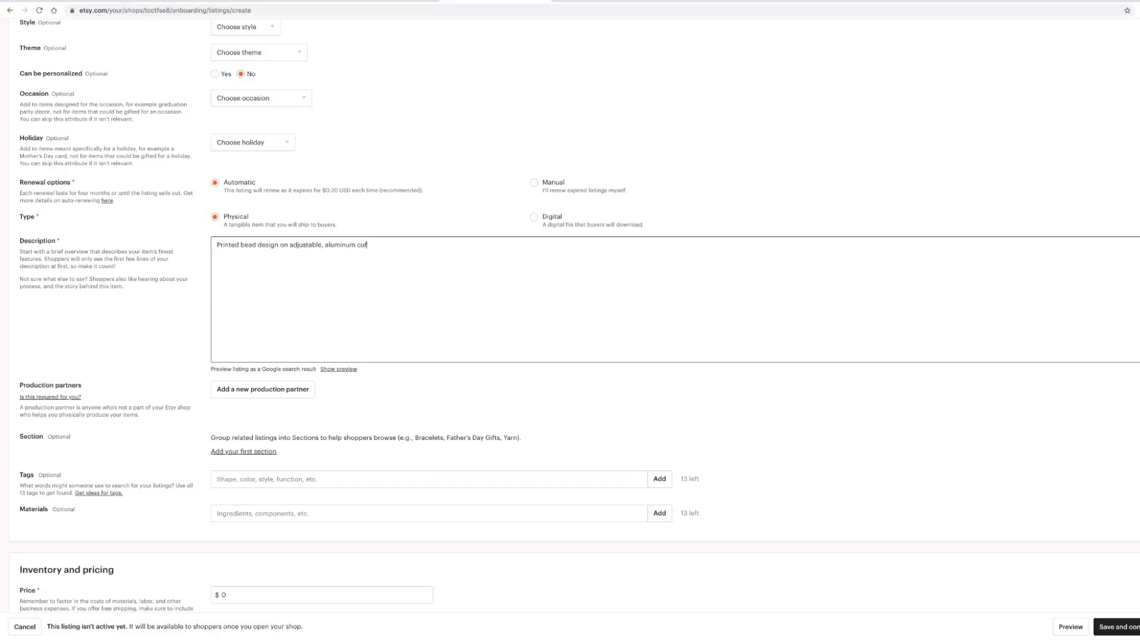
pyautogui.write('f bracelet')
pyautogui.press('Return')
pyautogui.press('Return')
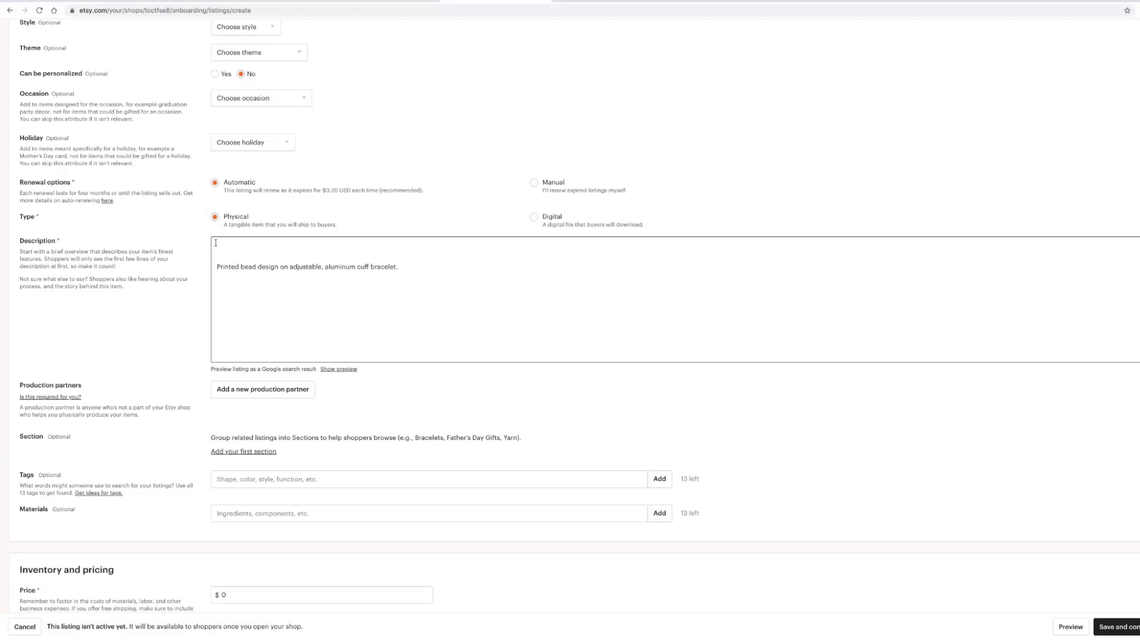
# - Write the opening line crediting the cuff's design to a named Muscogee (Creek) artist
pyautogui.write('Unc')
pyautogui.press('BackSpace')
pyautogui.press('BackSpace')
pyautogui.write('This cuff was desingned by Muscogee (Creek) ar')
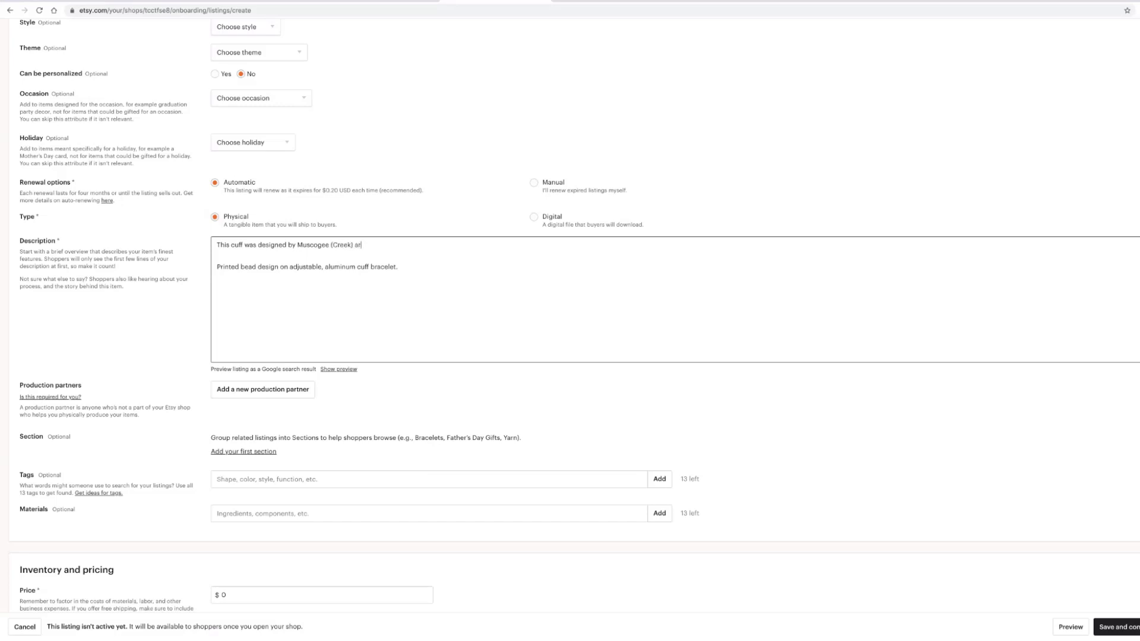
pyautogui.write('tist')
pyautogui.press('BackSpace')
# - Leave a blank line and begin a sentence on where the featured design came from
pyautogui.press('Return')
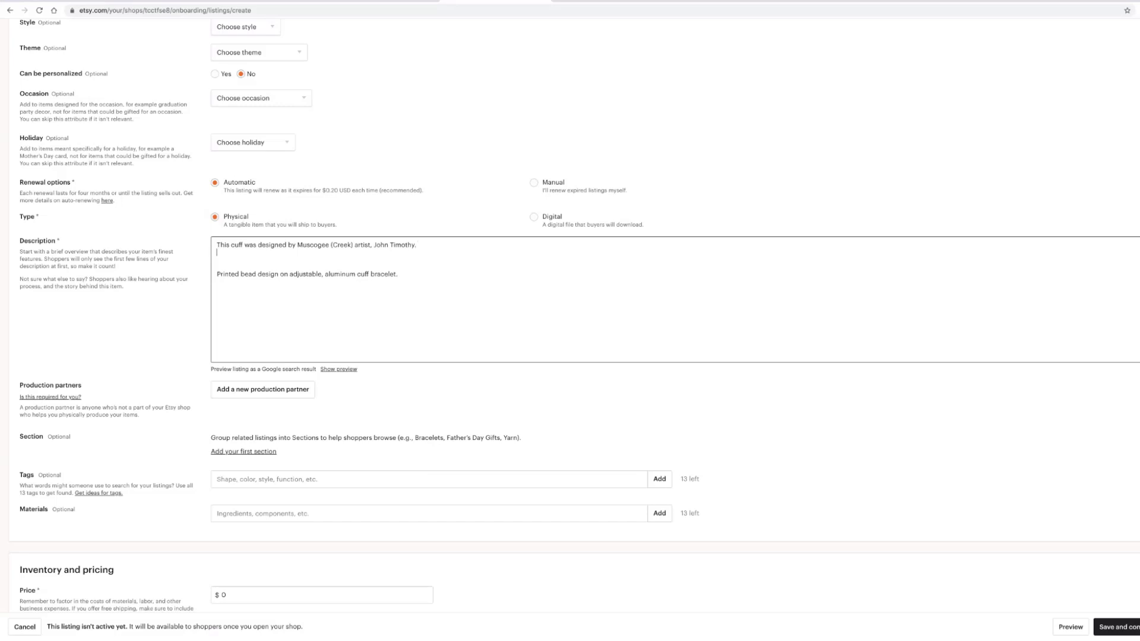
pyautogui.press('Return')
pyautogui.write('T')
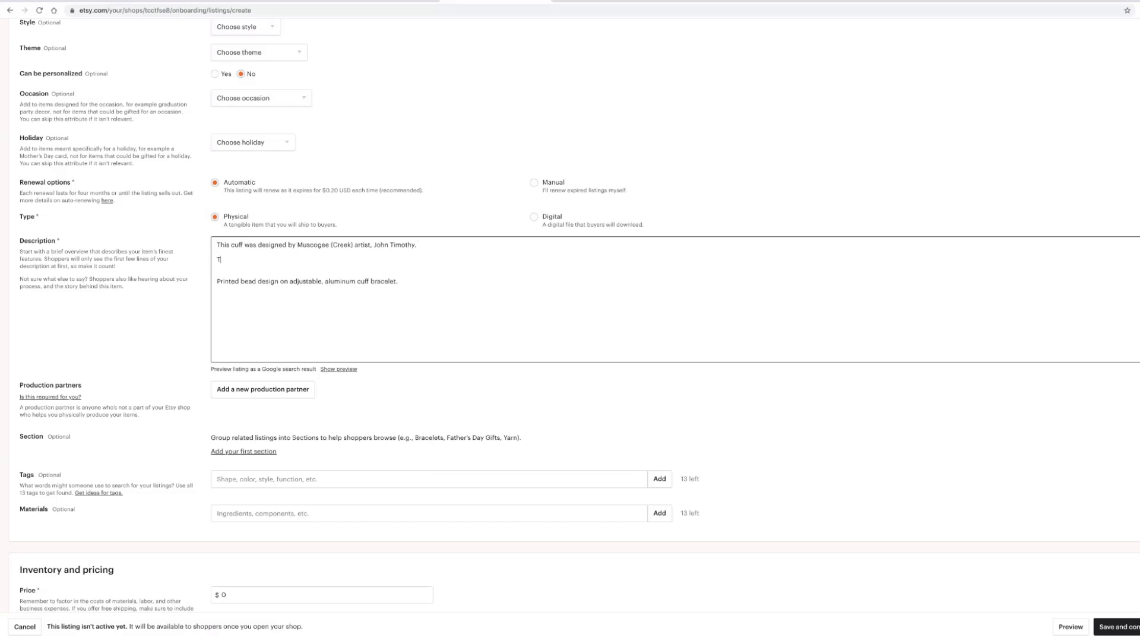
pyautogui.write("he design featured was taken from his Uncle Bud's loo")
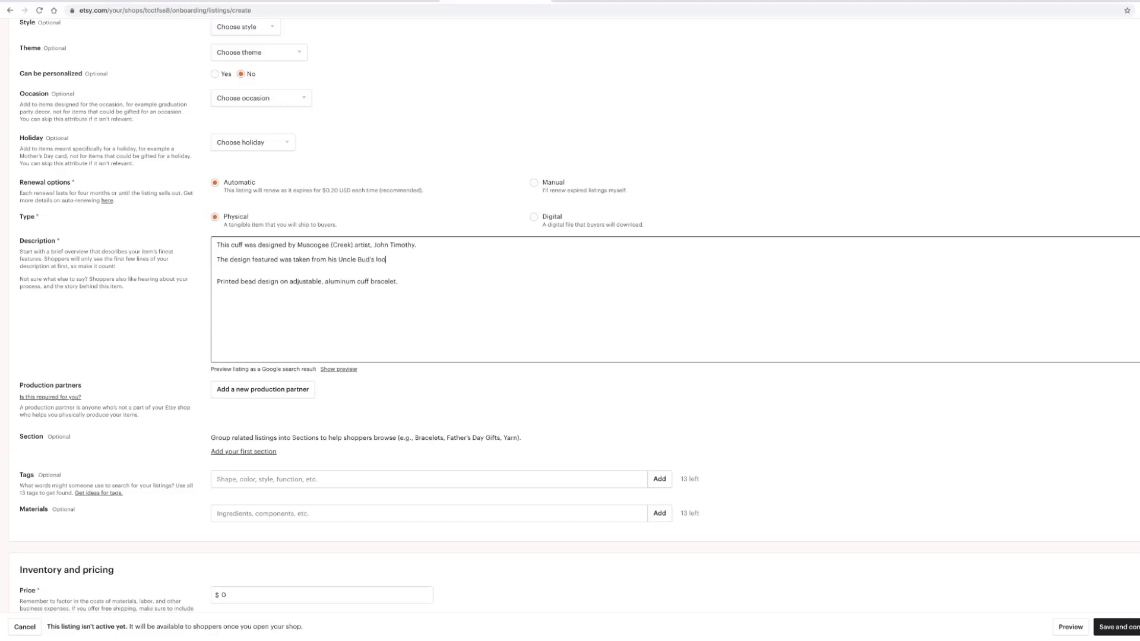
# - Finish the sentence: the design came from his uncle's bead loom, which he inherited
pyautogui.press('BackSpace')
pyautogui.press('BackSpace')
pyautogui.press('BackSpace')
pyautogui.write('bead ')
pyautogui.write('loom')
pyautogui.write(', wh')
pyautogui.write('ich he')
pyautogui.write('ohn')
pyautogui.write(' inhh')
pyautogui.write('rited.')
# - Replace 'Printed' with '**PRINTED' at the start of the product line
pyautogui.moveTo(216, 282); pyautogui.dragTo(237, 283)
pyautogui.write('*')
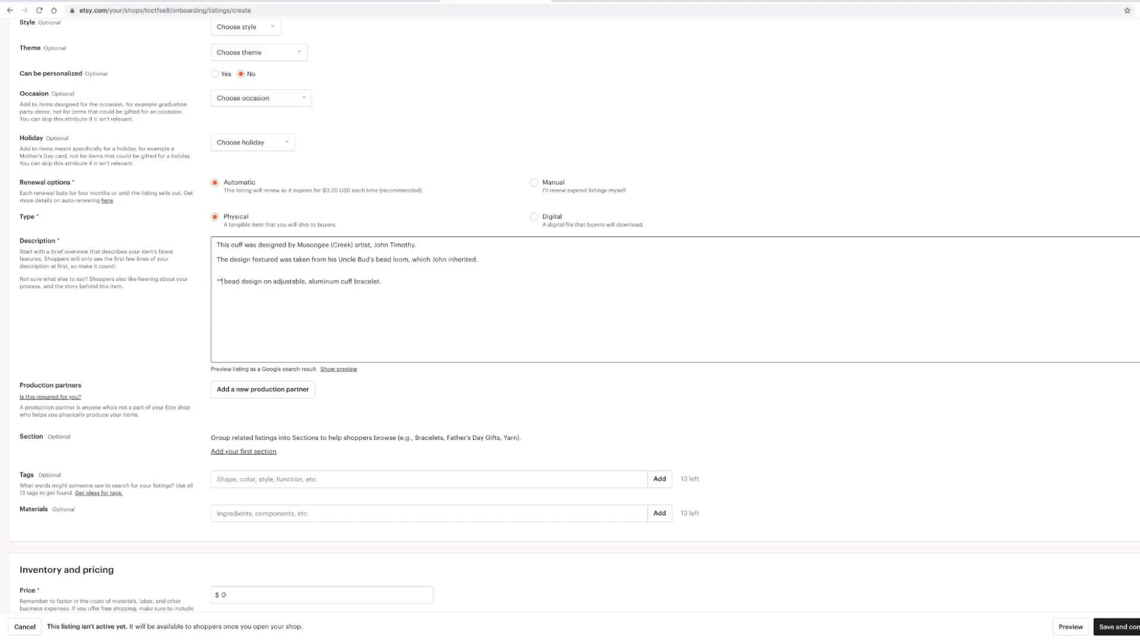
pyautogui.write('PRINTED')
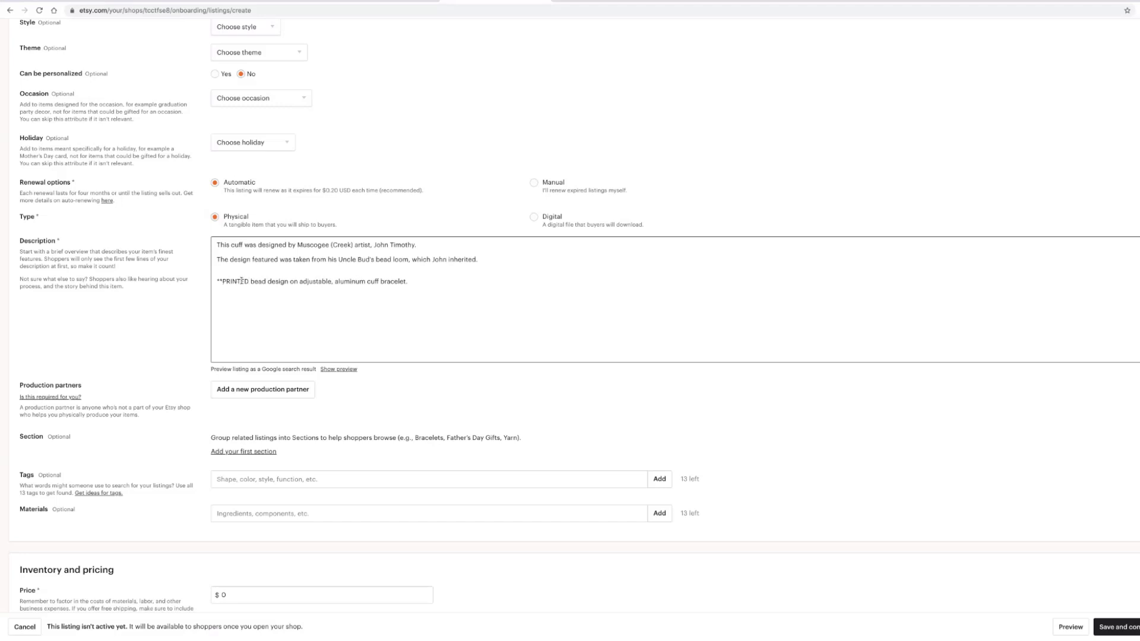
pyautogui.click(218, 282)
pyautogui.write('**')
# - Add the size line 6.125" x 1.625" below the PRINTED line, separated by a blank line
pyautogui.press('Return')
pyautogui.write('6.125" x 1.625')
pyautogui.click(419, 283)
pyautogui.press('Return')
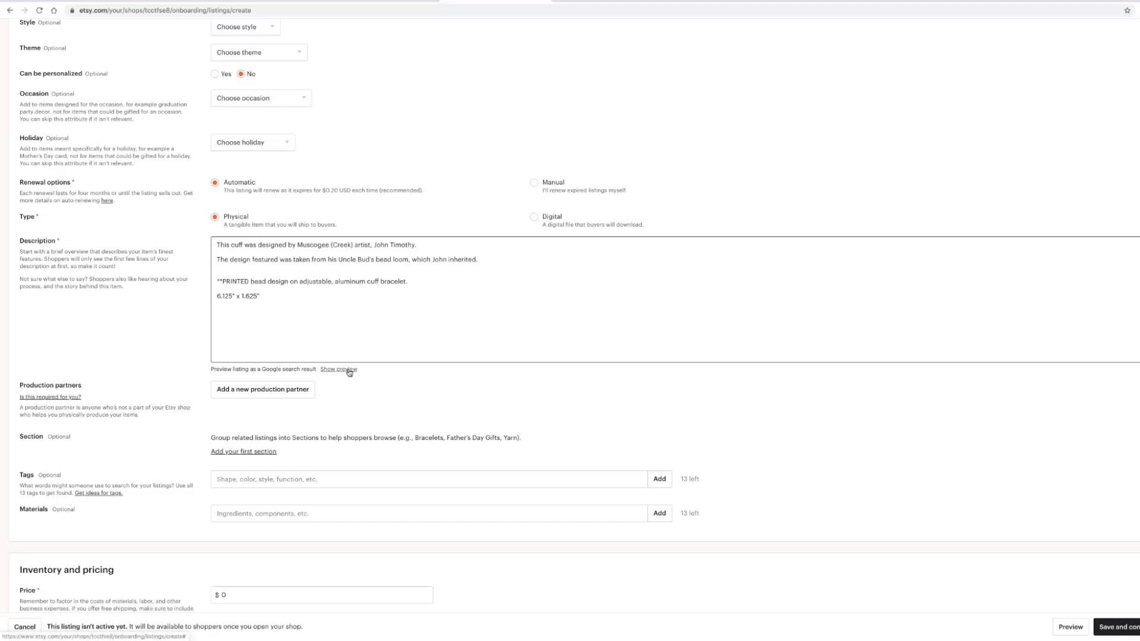
# - Add an empty line at the description's end and display the listing's Google search preview
pyautogui.press('Return')
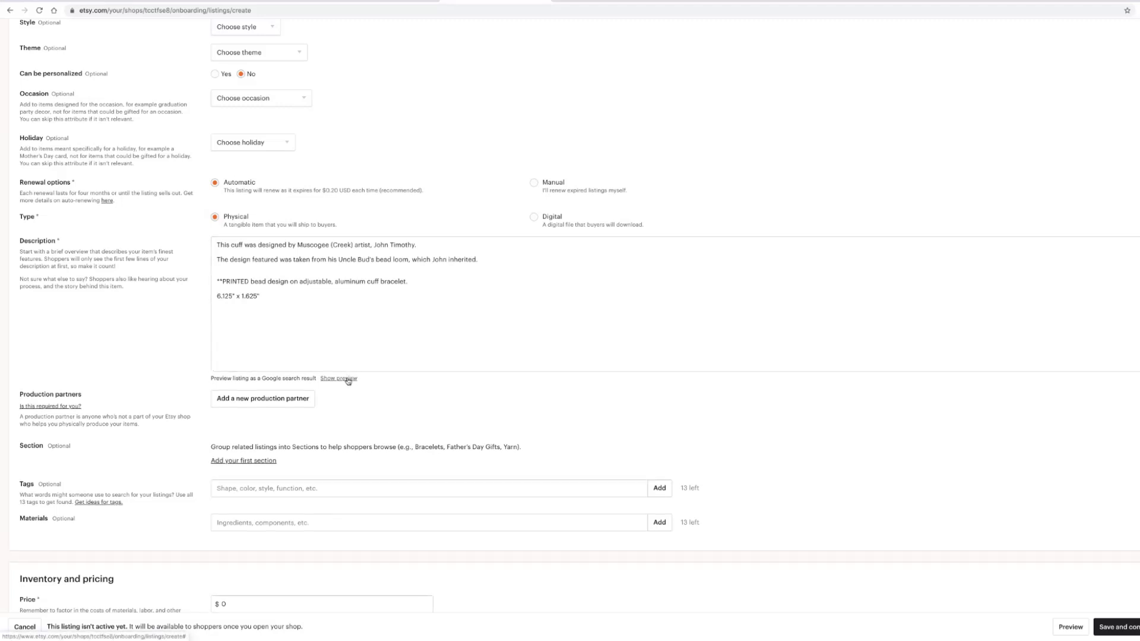
pyautogui.click(348, 379)
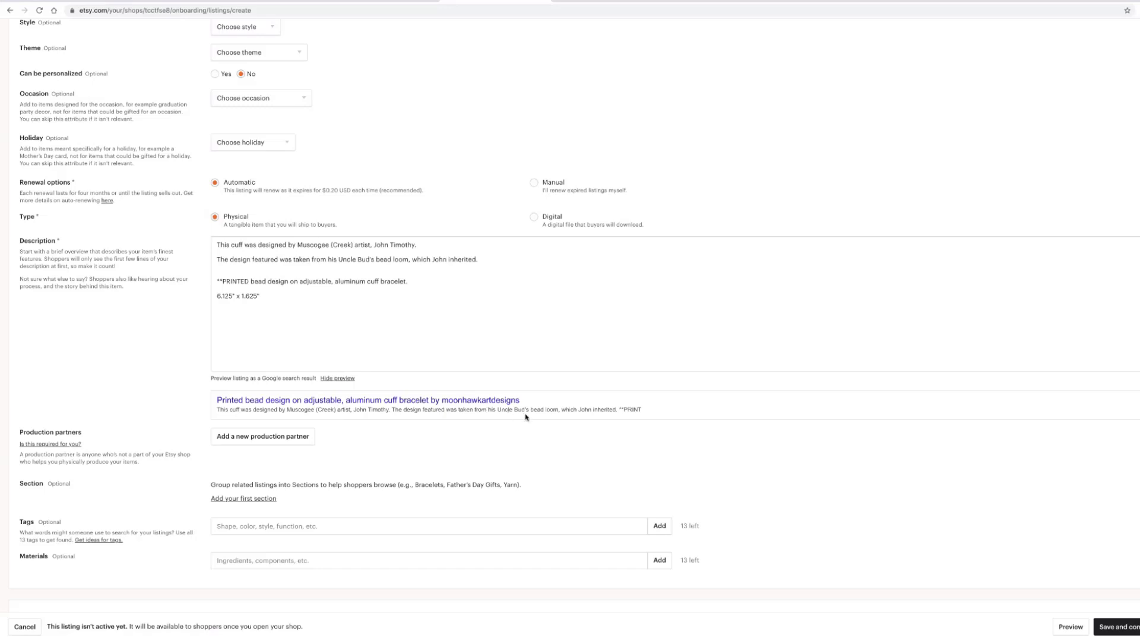
pyautogui.scroll(-2, 401, 422)
pyautogui.scroll(-5, 401, 421)
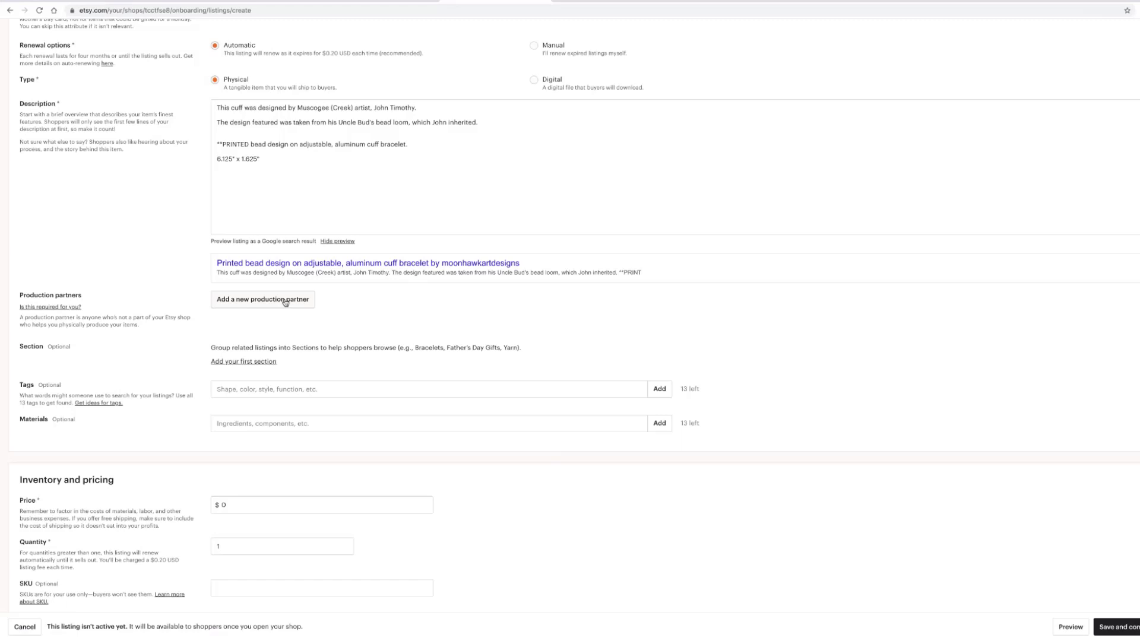
pyautogui.click(285, 302)
pyautogui.click(279, 301)
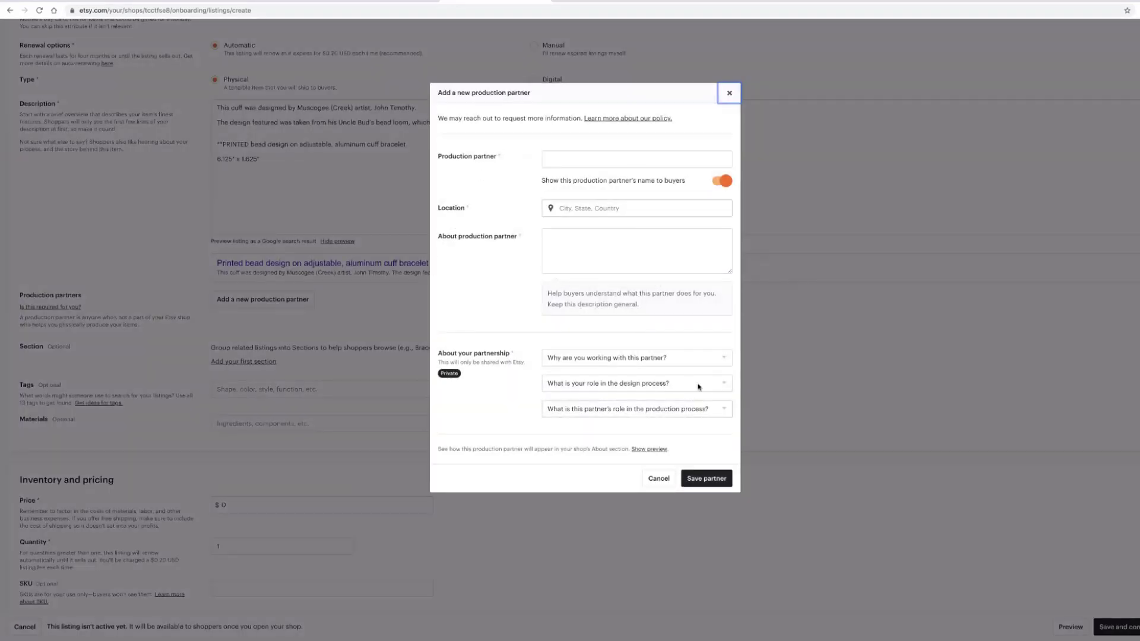
pyautogui.click(730, 95)
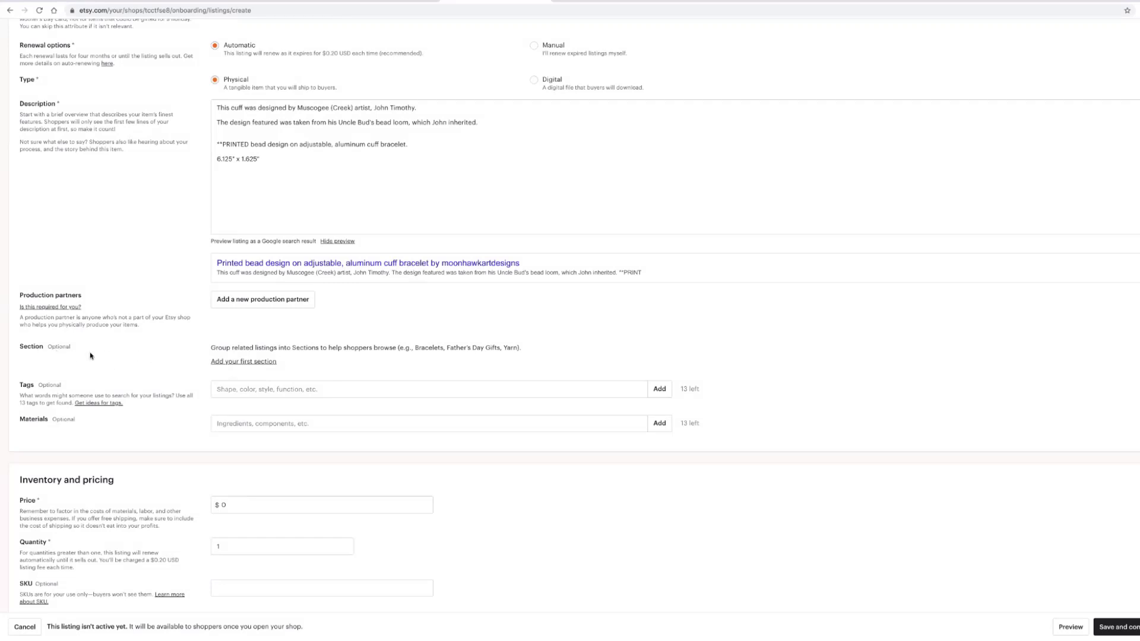
pyautogui.click(223, 362)
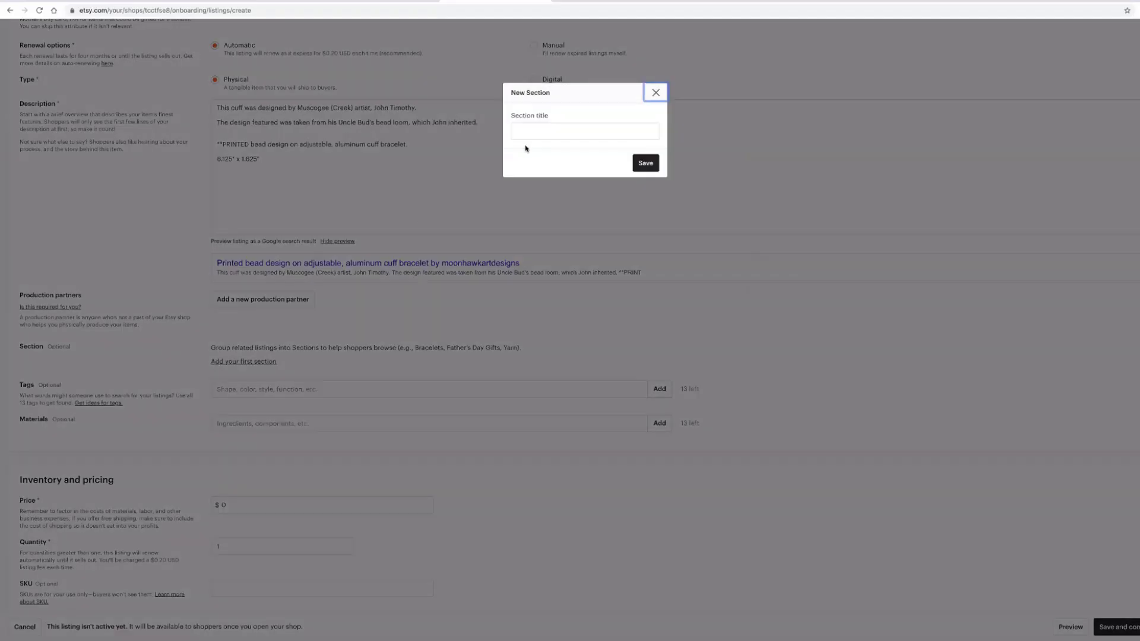
pyautogui.click(539, 129)
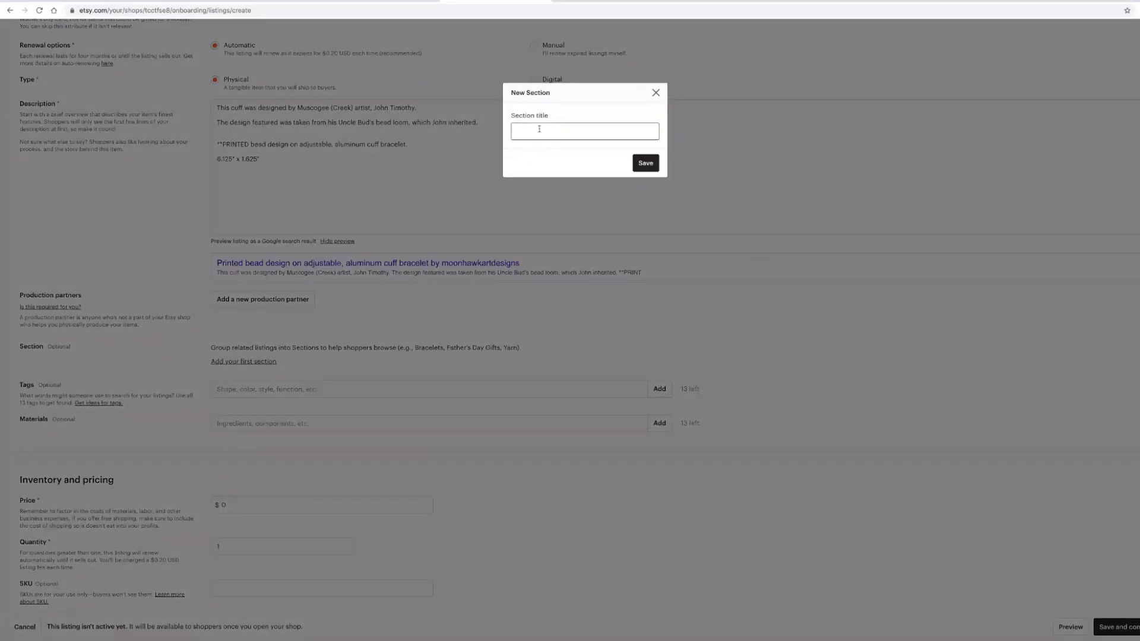
pyautogui.write('Cuff Bracelets')
pyautogui.click(646, 163)
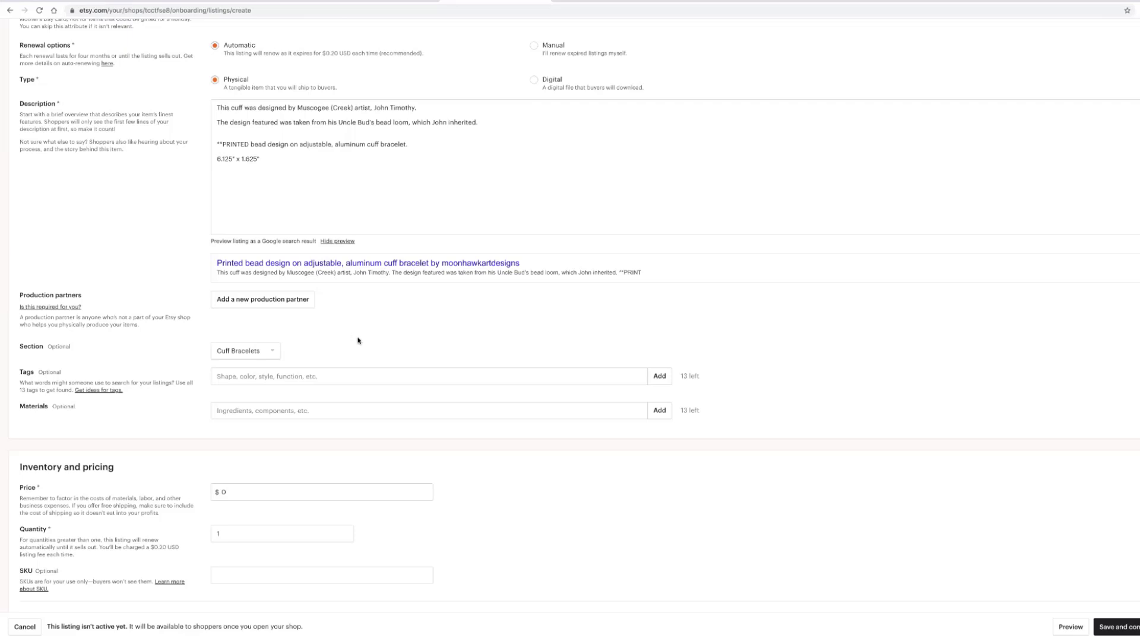
pyautogui.click(227, 376)
pyautogui.click(239, 373)
# - Add the tags 'cuff bracelet', 'native american cuff' and 'beaded cuff design'
pyautogui.click(454, 375)
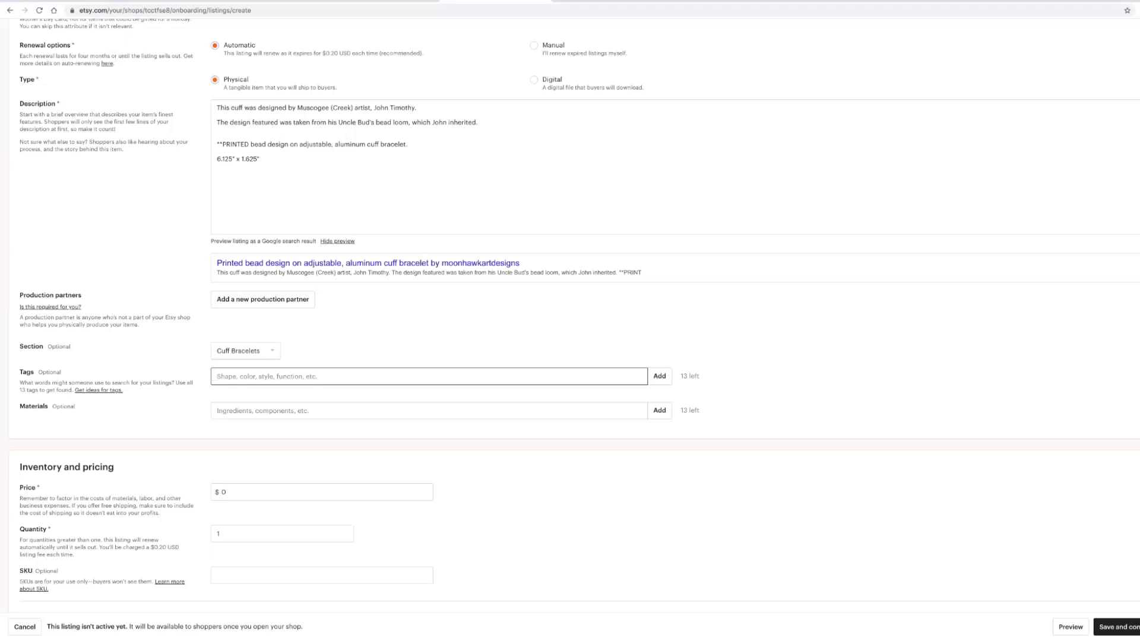
pyautogui.write('cuff bracelet')
pyautogui.press('Return')
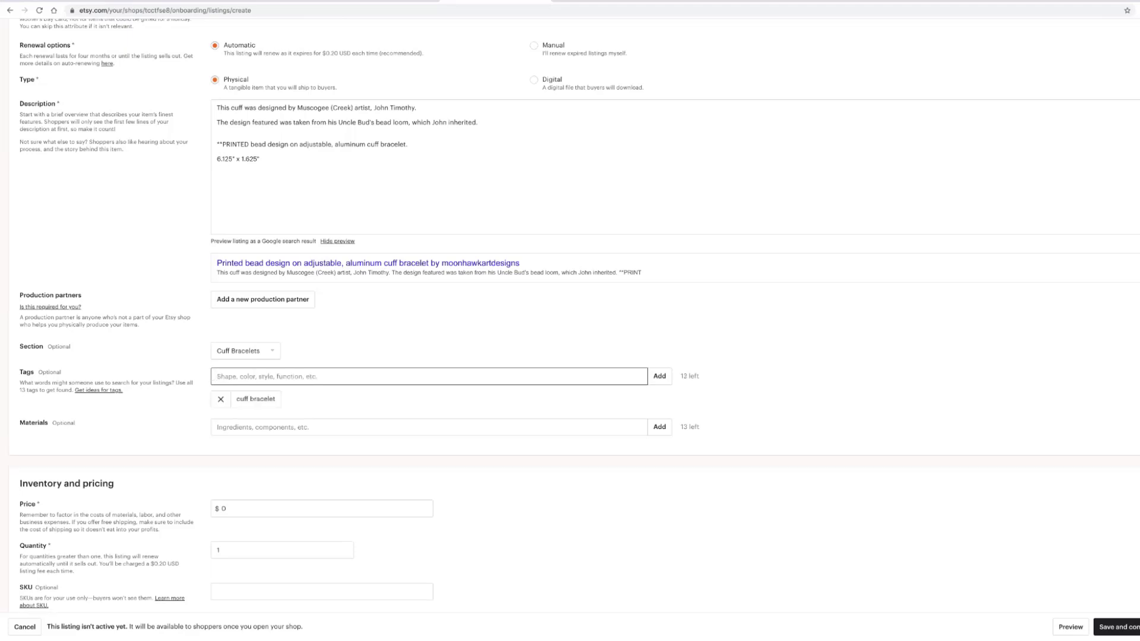
pyautogui.write('native american cuff')
pyautogui.press('Return')
pyautogui.write('d')
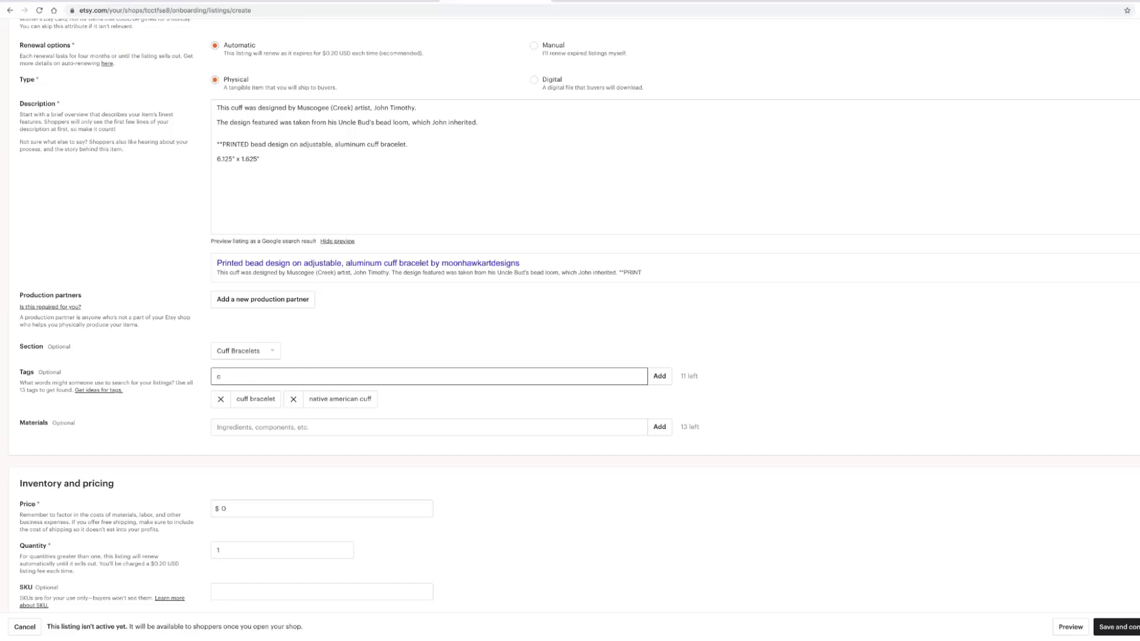
pyautogui.press('BackSpace')
pyautogui.write('beaded cuff desingn')
pyautogui.press('Return')
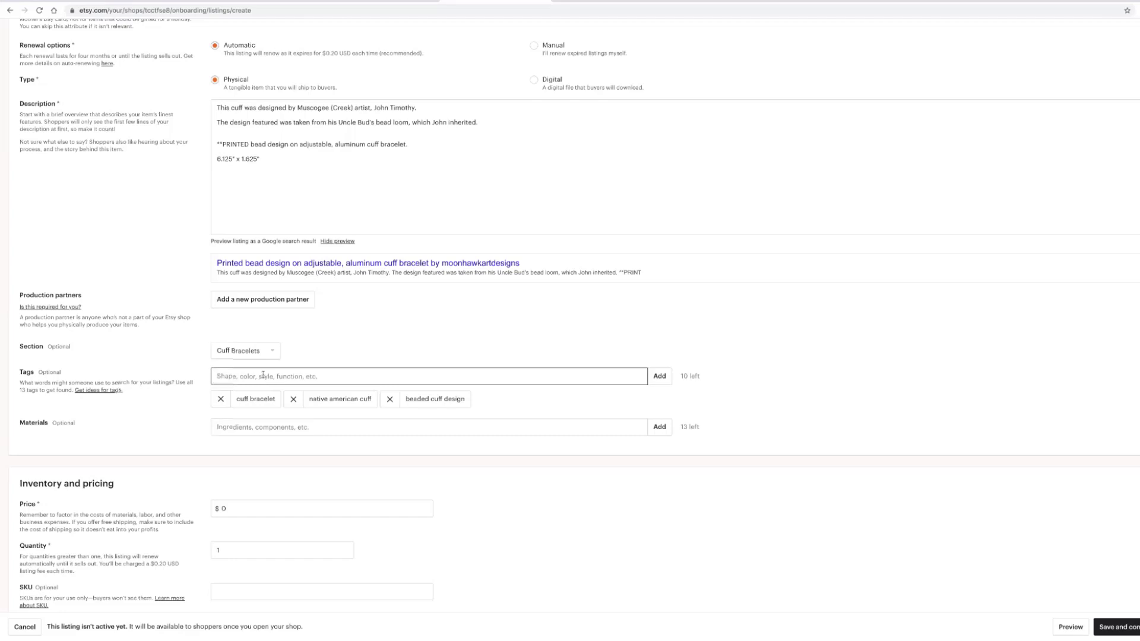
pyautogui.scroll(-1, 263, 375)
pyautogui.scroll(-1, 263, 375)
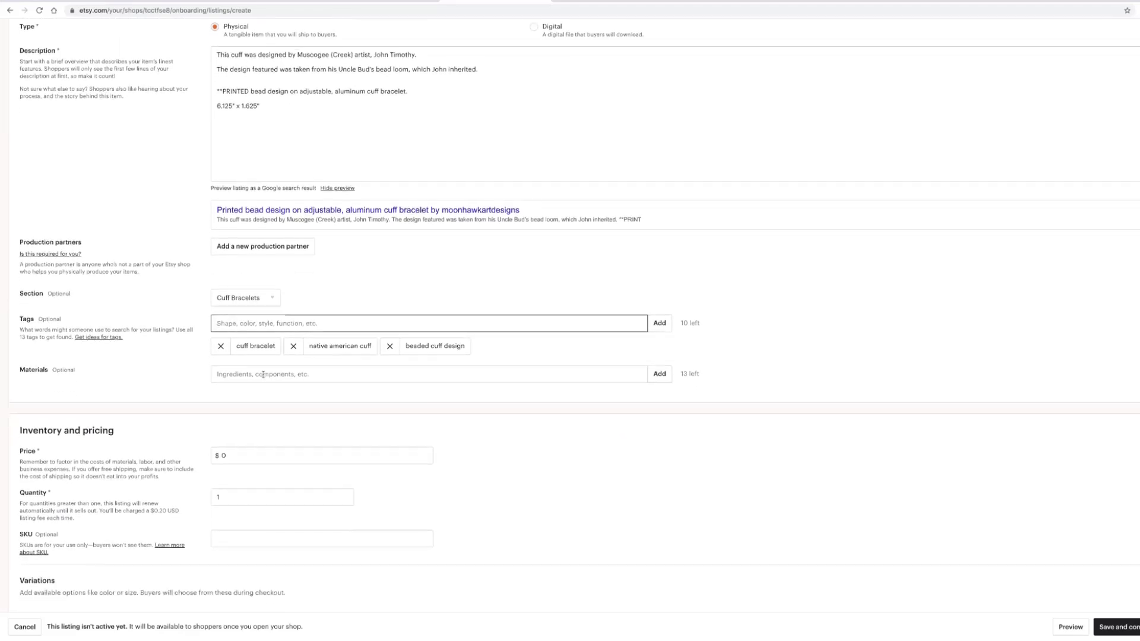
pyautogui.click(260, 375)
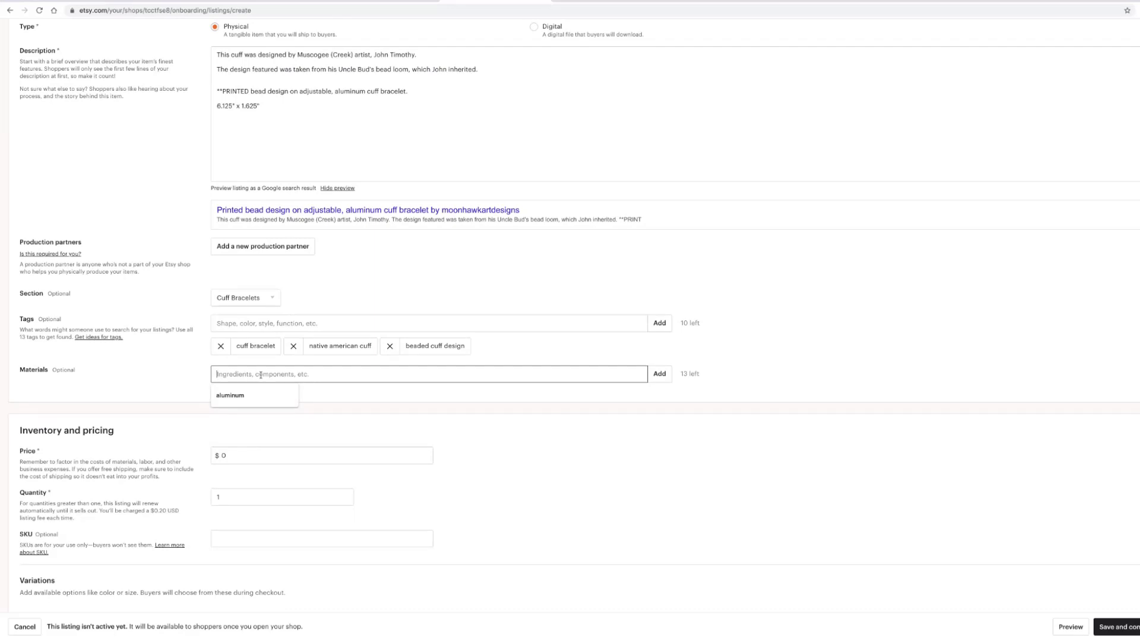
pyautogui.click(237, 396)
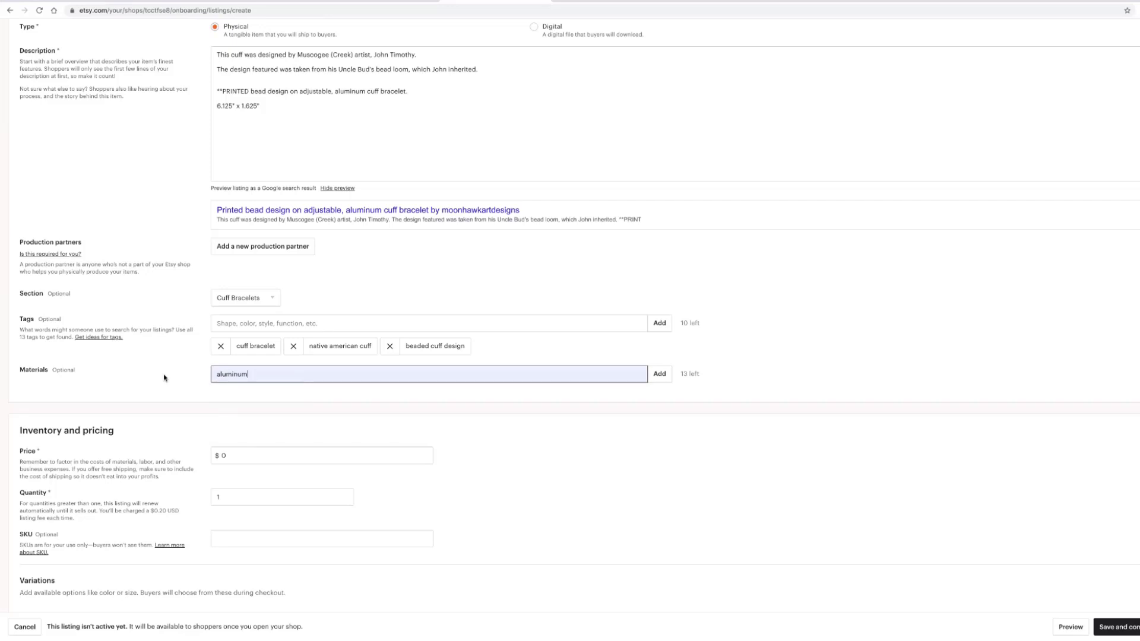
pyautogui.scroll(-1, 164, 377)
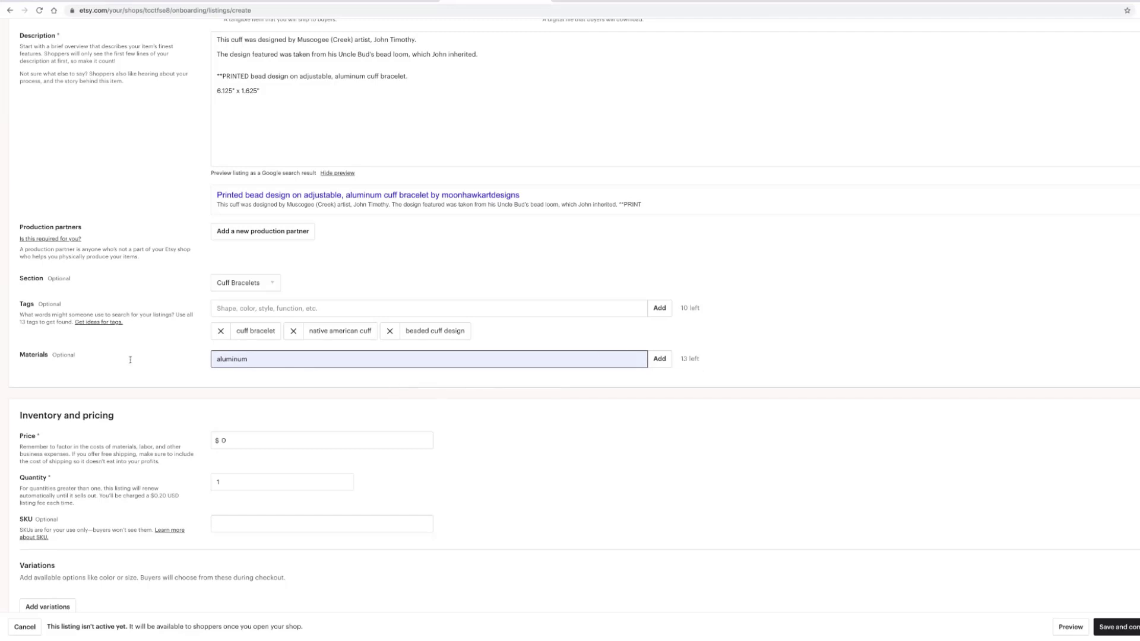
pyautogui.scroll(-2, 130, 360)
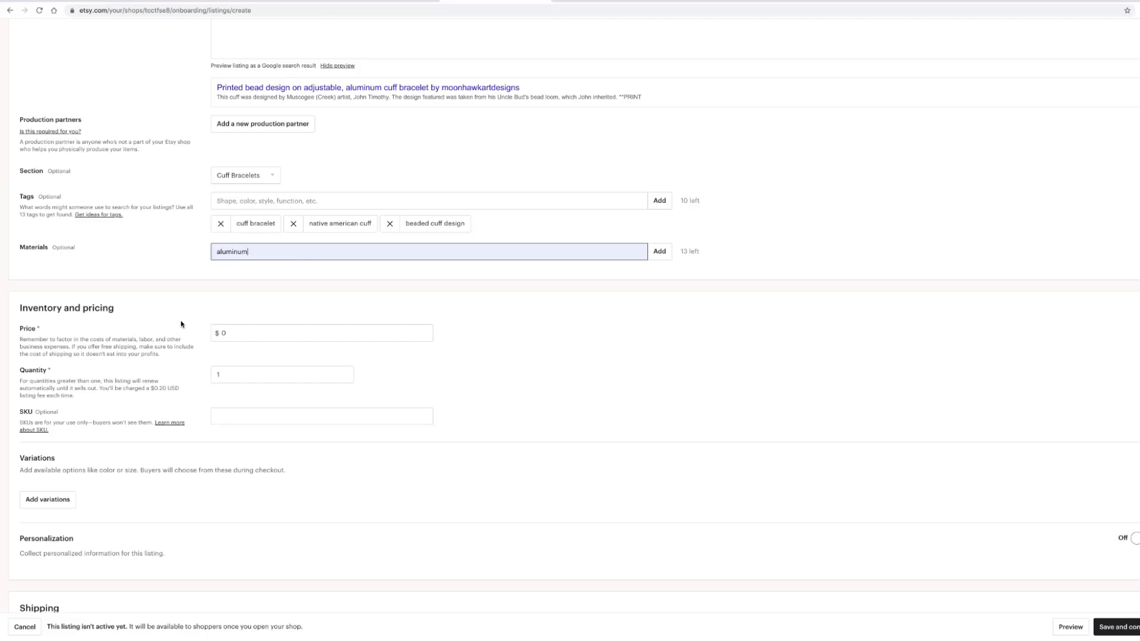
# - Enter 15 in the Price field and accept the suggested 15.00
pyautogui.click(224, 333)
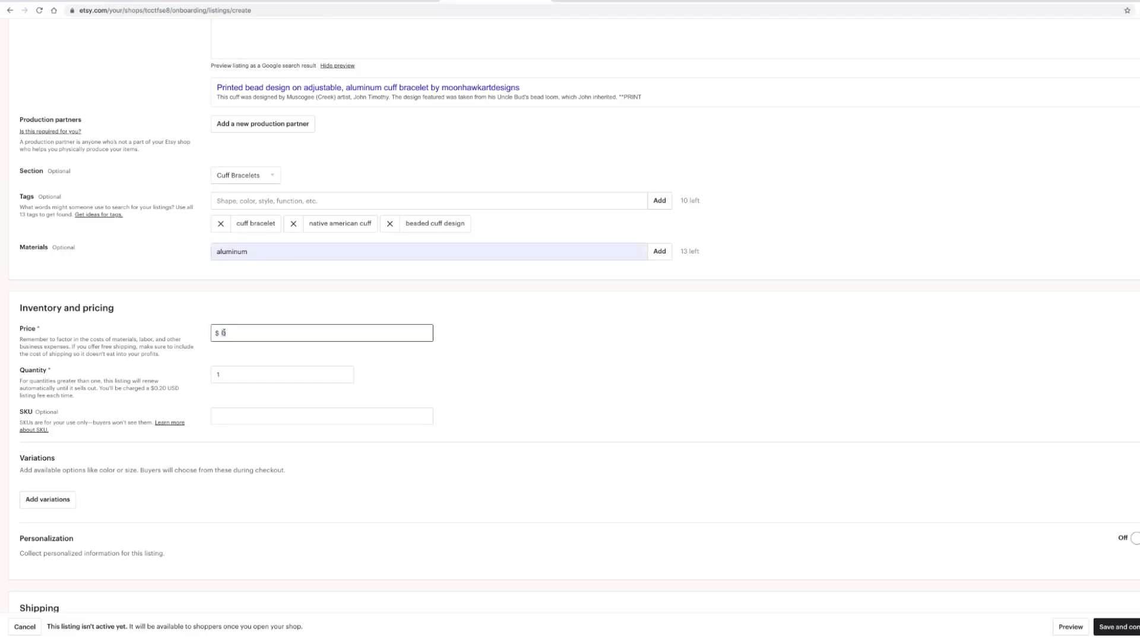
pyautogui.write('15')
pyautogui.click(229, 355)
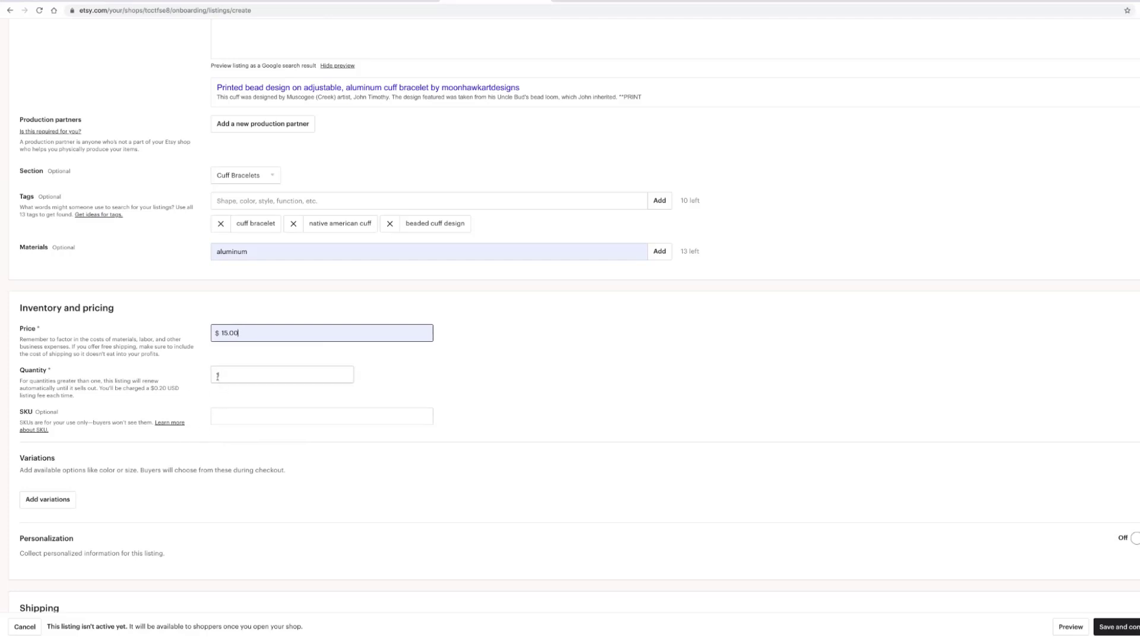
pyautogui.scroll(-1, 119, 405)
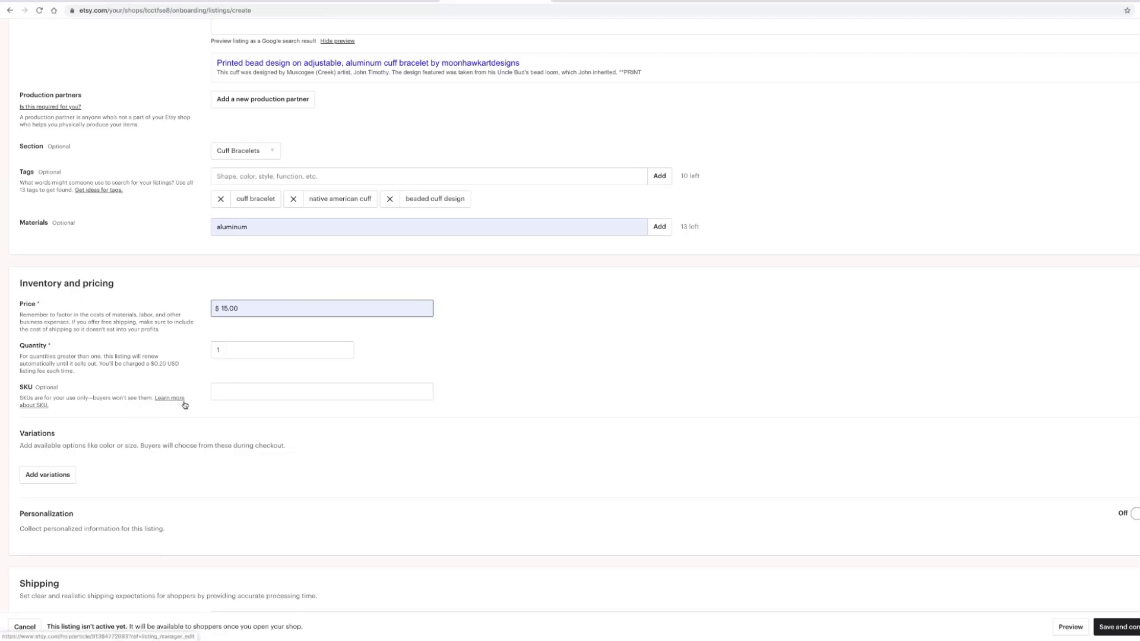
pyautogui.scroll(-2, 200, 405)
pyautogui.scroll(-2, 200, 405)
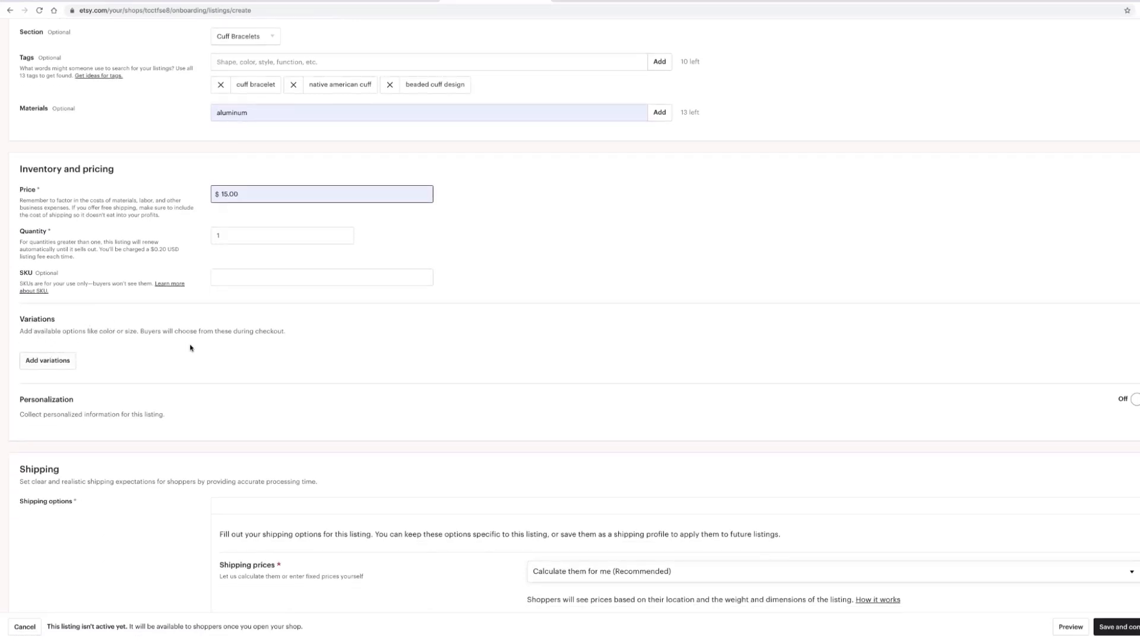
pyautogui.scroll(-1, 92, 351)
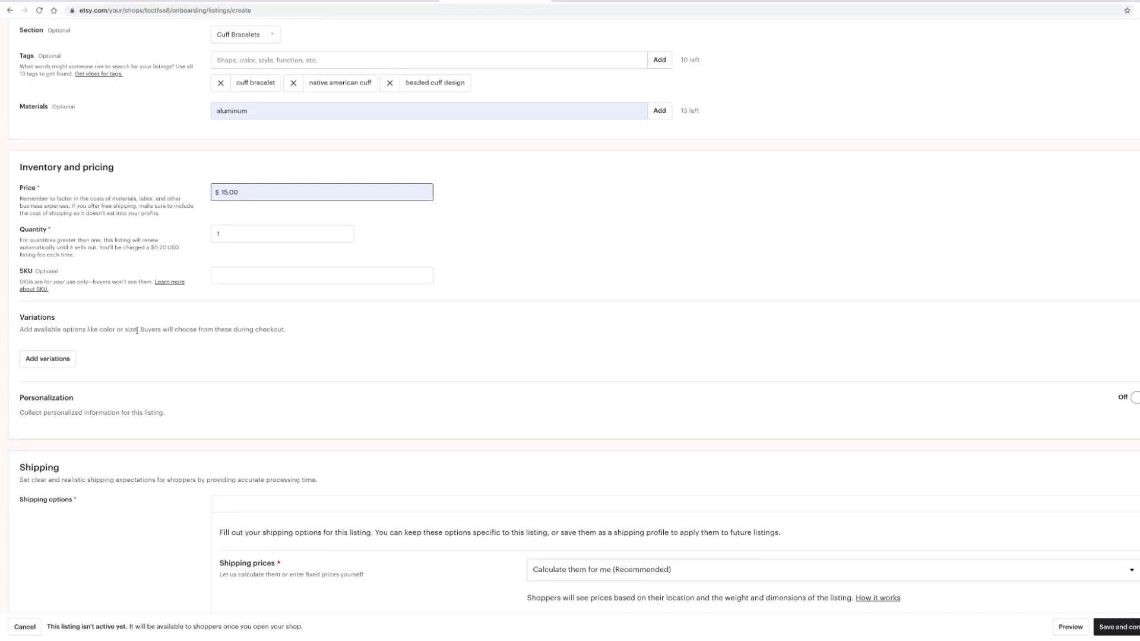
pyautogui.scroll(6, 137, 331)
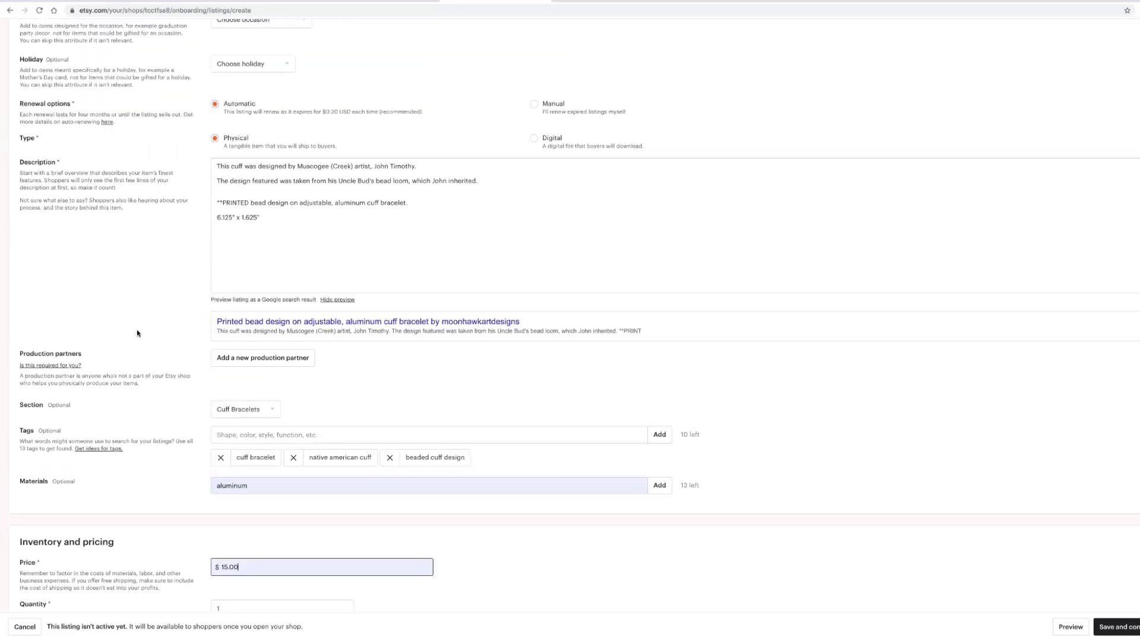
# - Add a new description line reading 6.125" x .75"
pyautogui.scroll(2, 136, 333)
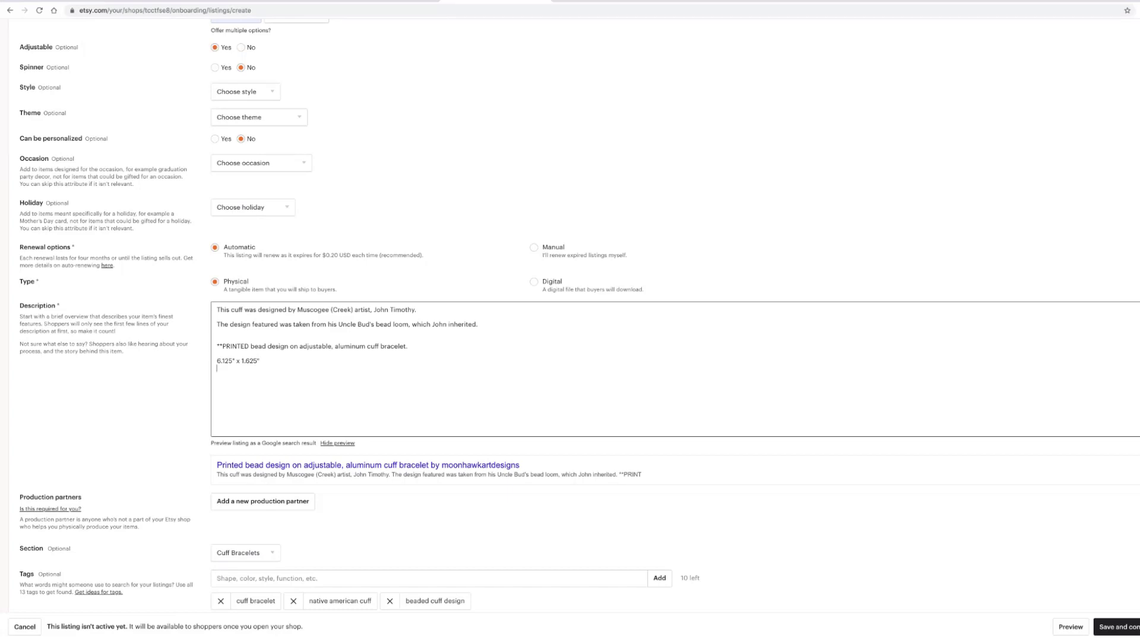
pyautogui.press('Return')
pyautogui.write('6.125')
pyautogui.write('" x .75')
# - Mark bracelet width as offered in more than one option, leaving bracelet length at 6.125
pyautogui.scroll(4, 301, 343)
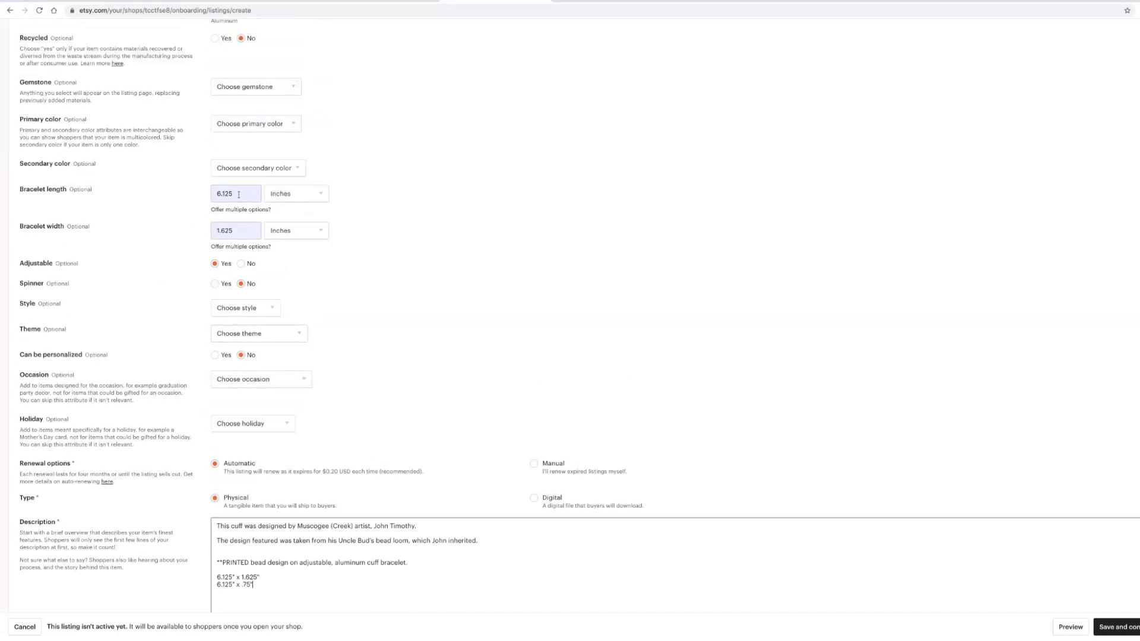
pyautogui.doubleClick(239, 195)
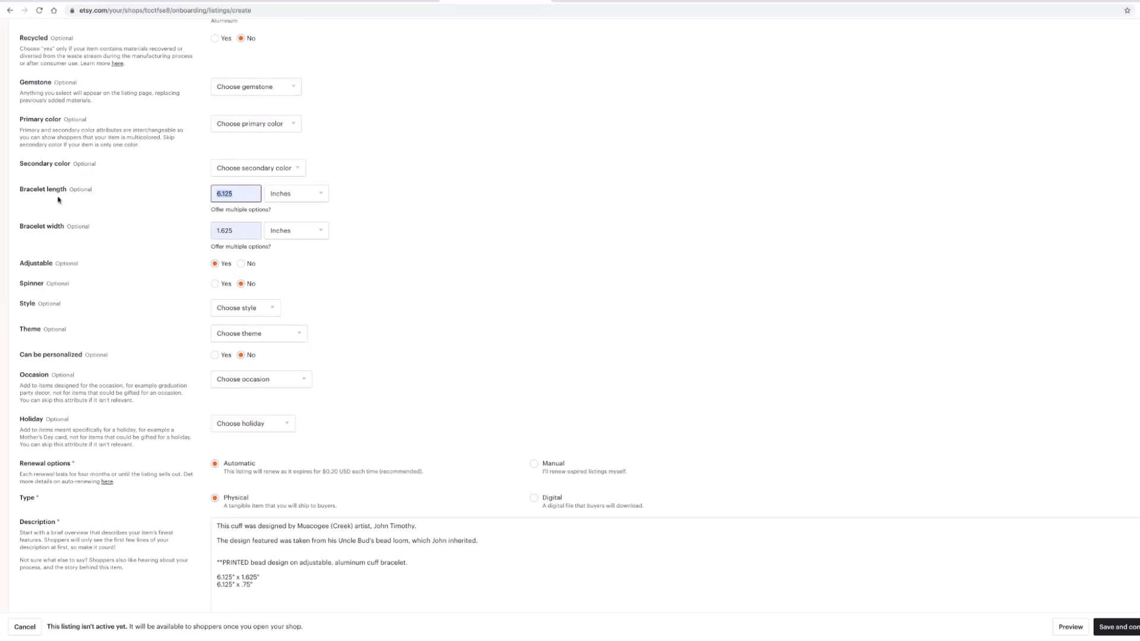
pyautogui.click(192, 216)
pyautogui.click(235, 250)
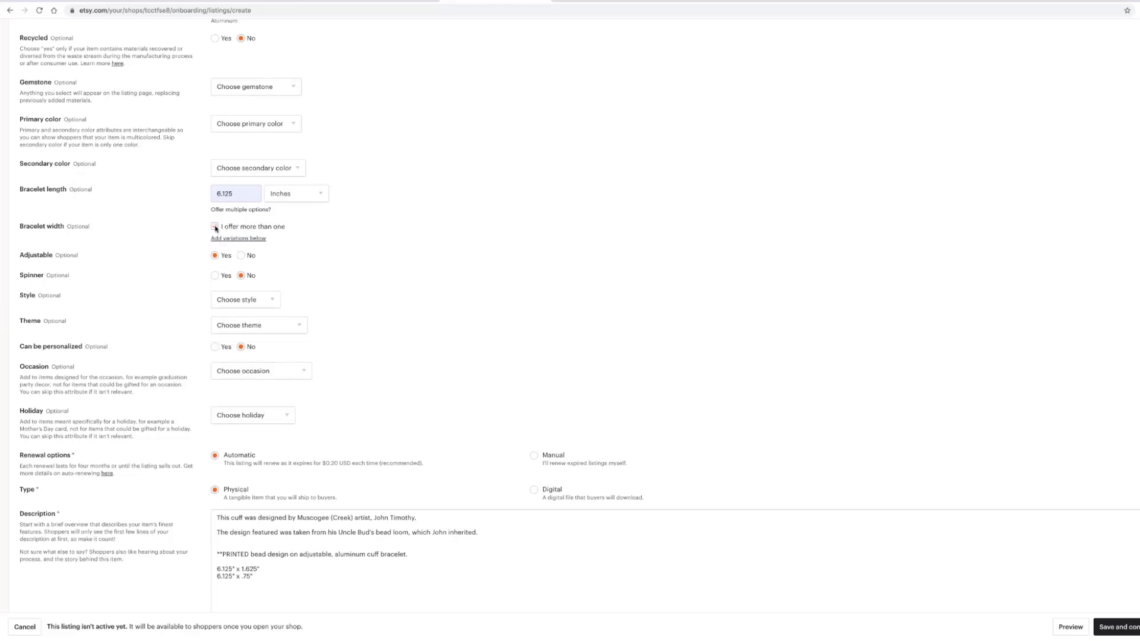
pyautogui.click(214, 227)
pyautogui.scroll(-11, 390, 309)
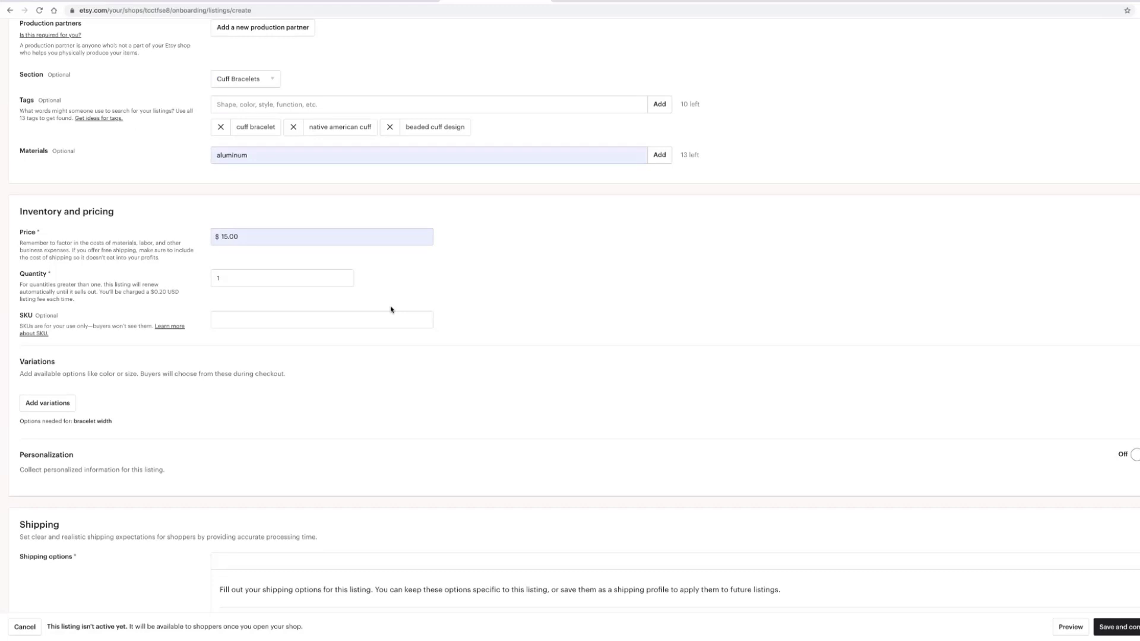
pyautogui.scroll(-2, 391, 309)
# - Open the Edit variations dialog from the Variations section's Add variations button
pyautogui.click(46, 289)
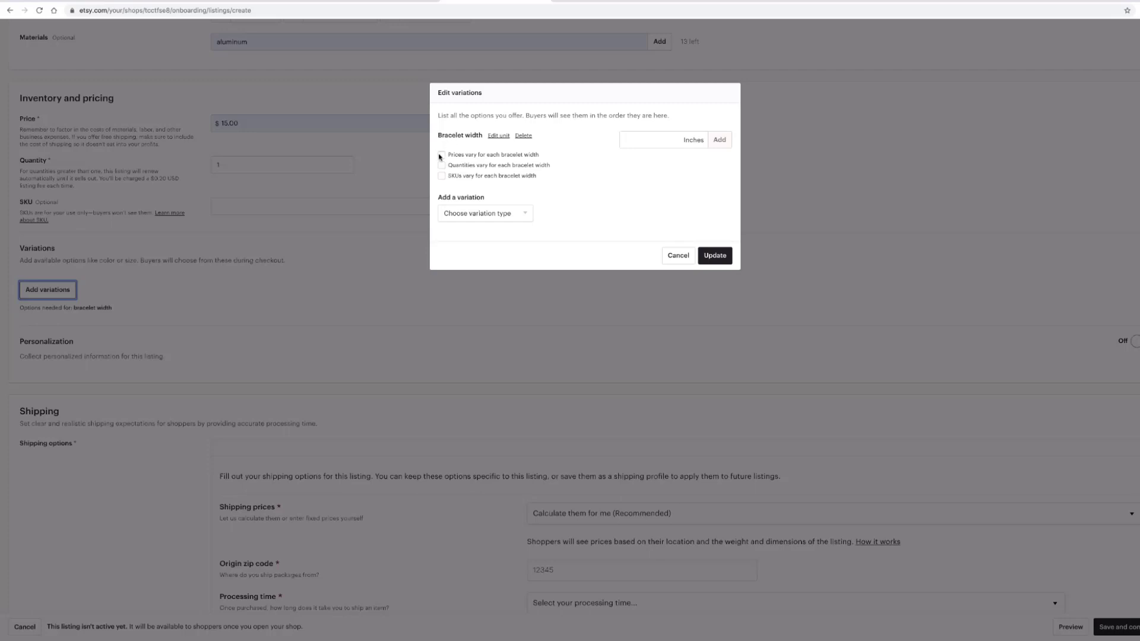
# - Turn on Prices vary and Quantities vary for bracelet width
pyautogui.scroll(3, 440, 156)
pyautogui.click(441, 155)
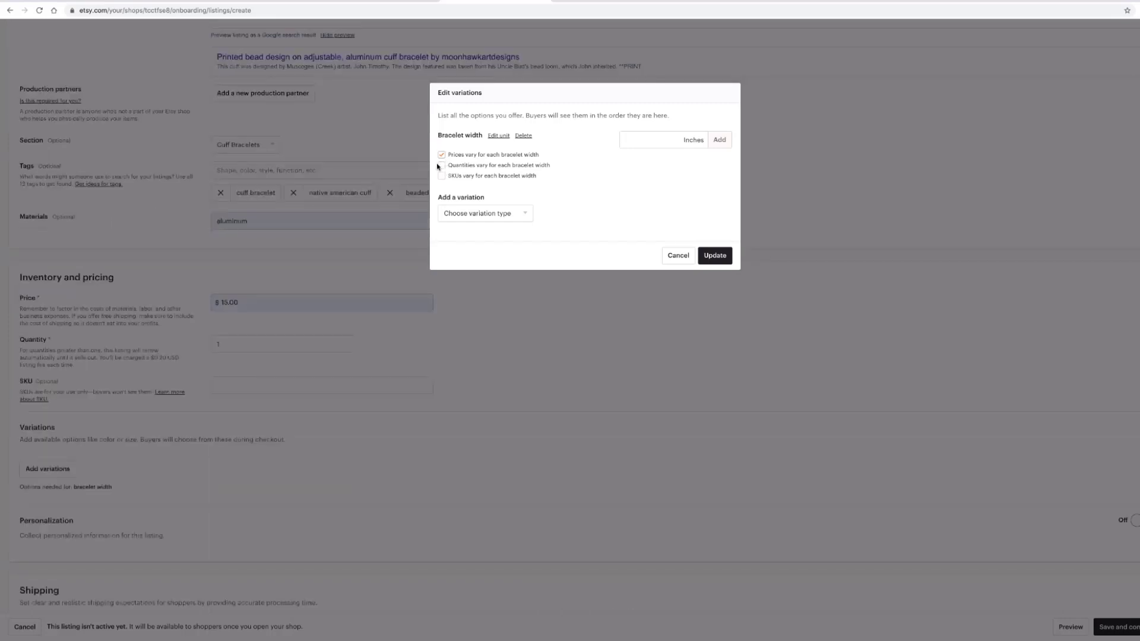
pyautogui.click(441, 166)
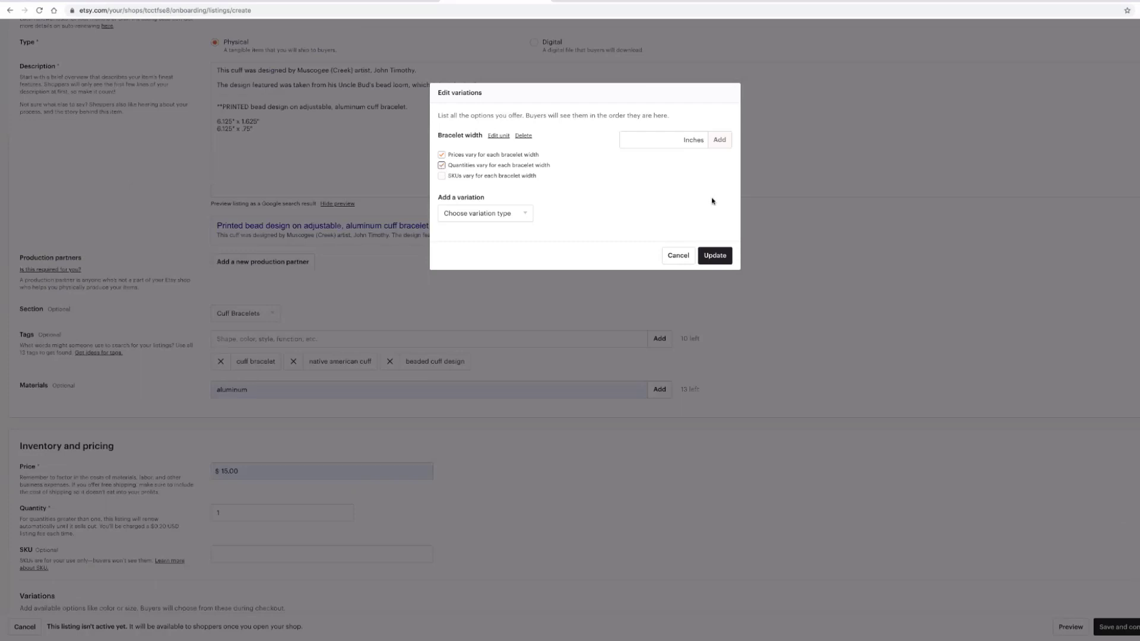
# - Add .75 and 1.625 inch bracelet width options
pyautogui.click(650, 140)
pyautogui.write('.75')
pyautogui.click(719, 140)
pyautogui.click(626, 141)
pyautogui.click(626, 140)
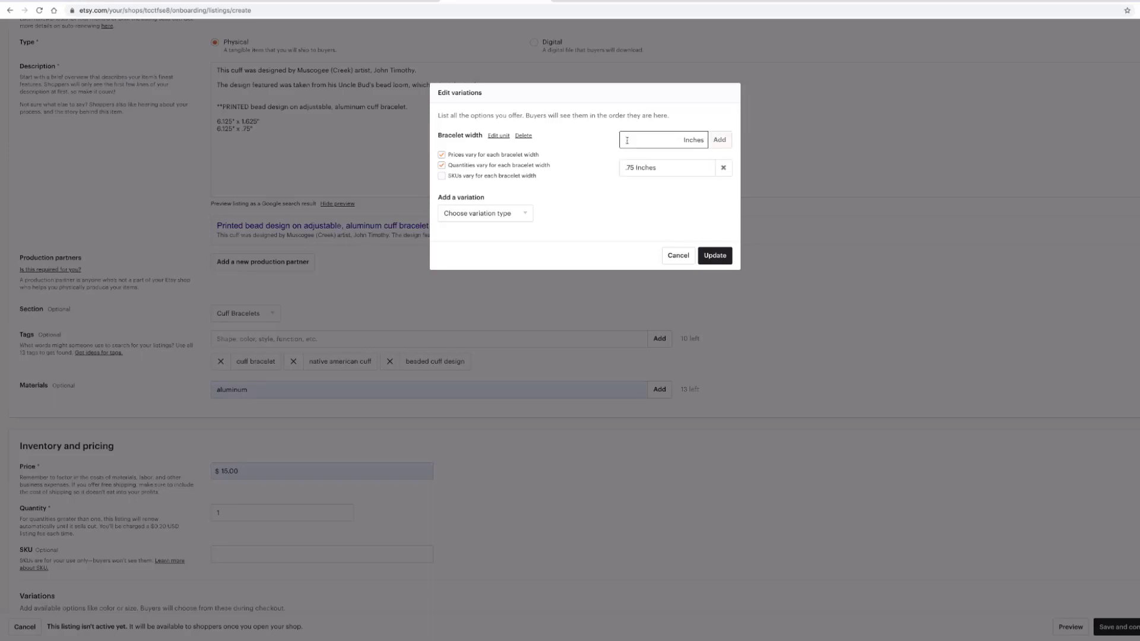
pyautogui.write('1.625')
pyautogui.click(720, 139)
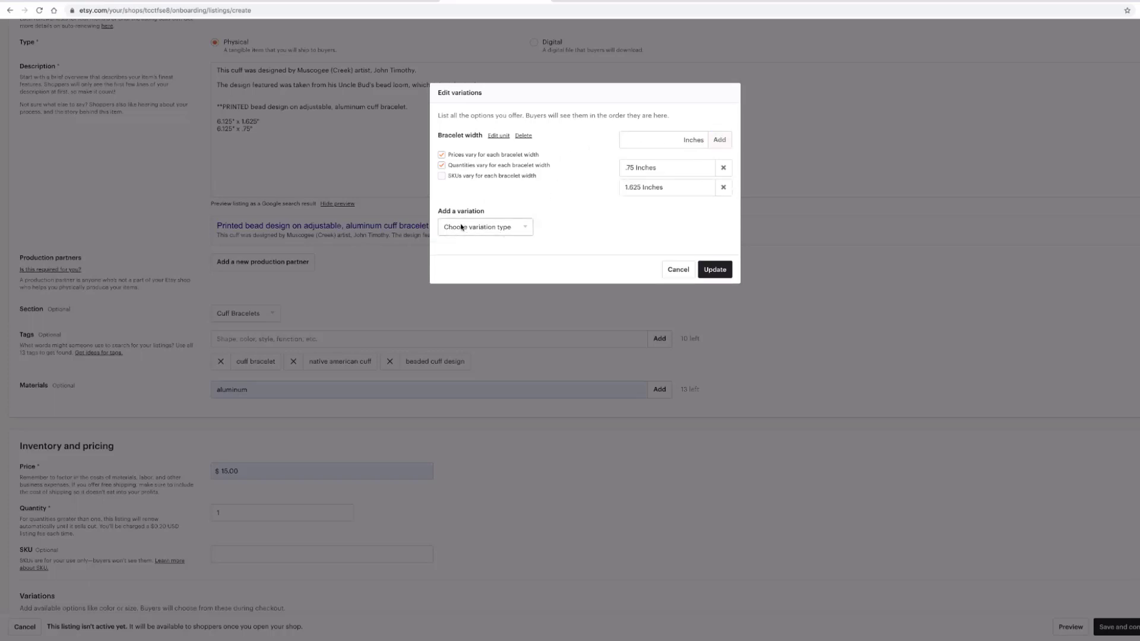
pyautogui.click(527, 230)
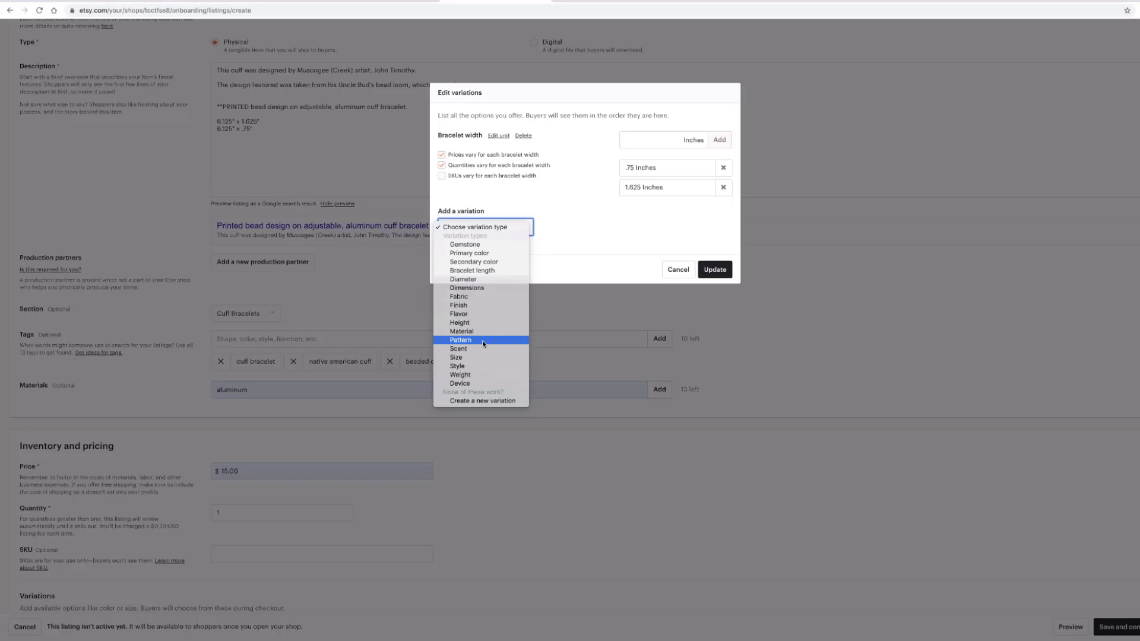
pyautogui.click(600, 228)
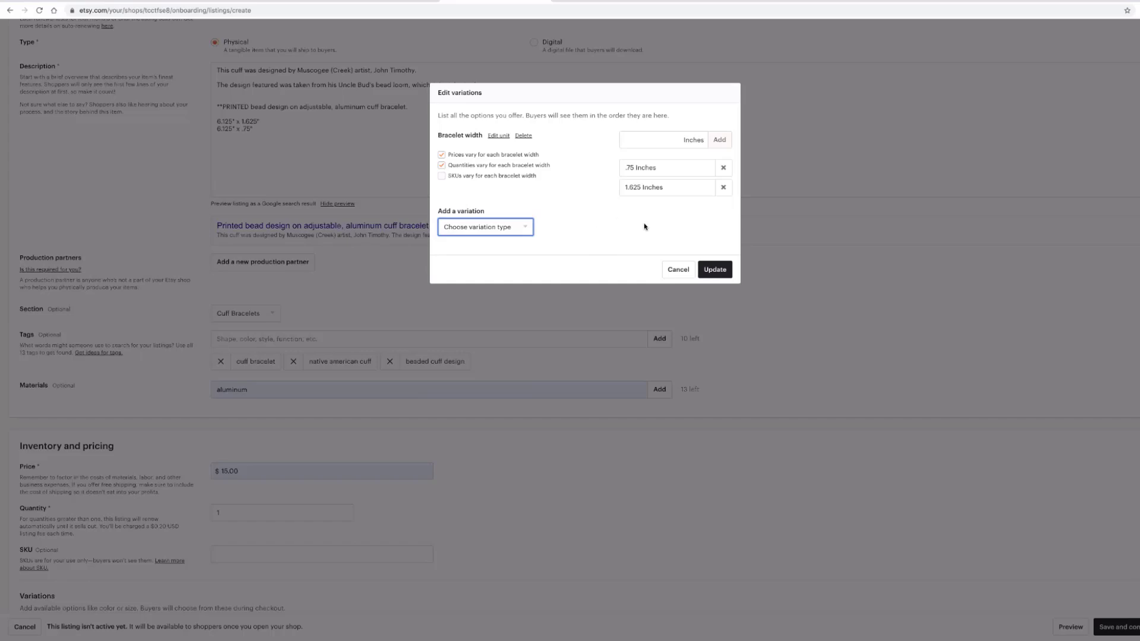
# - Apply the .75 and 1.625 inch bracelet width variations and review the Variations table
pyautogui.click(713, 267)
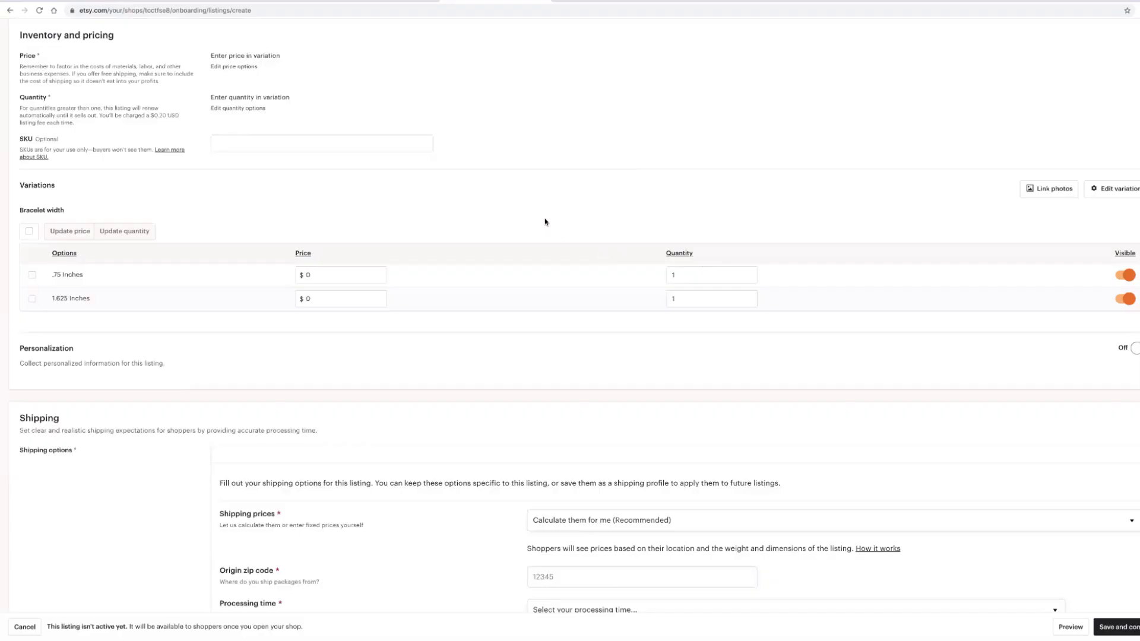
pyautogui.scroll(-1, 522, 225)
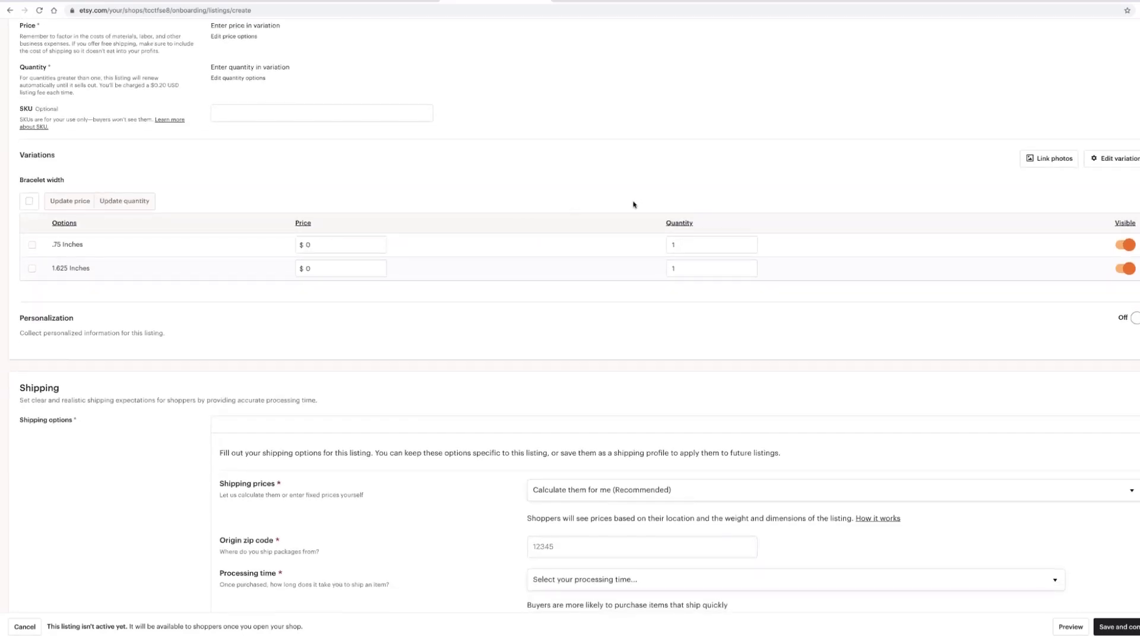
pyautogui.scroll(-1, 134, 169)
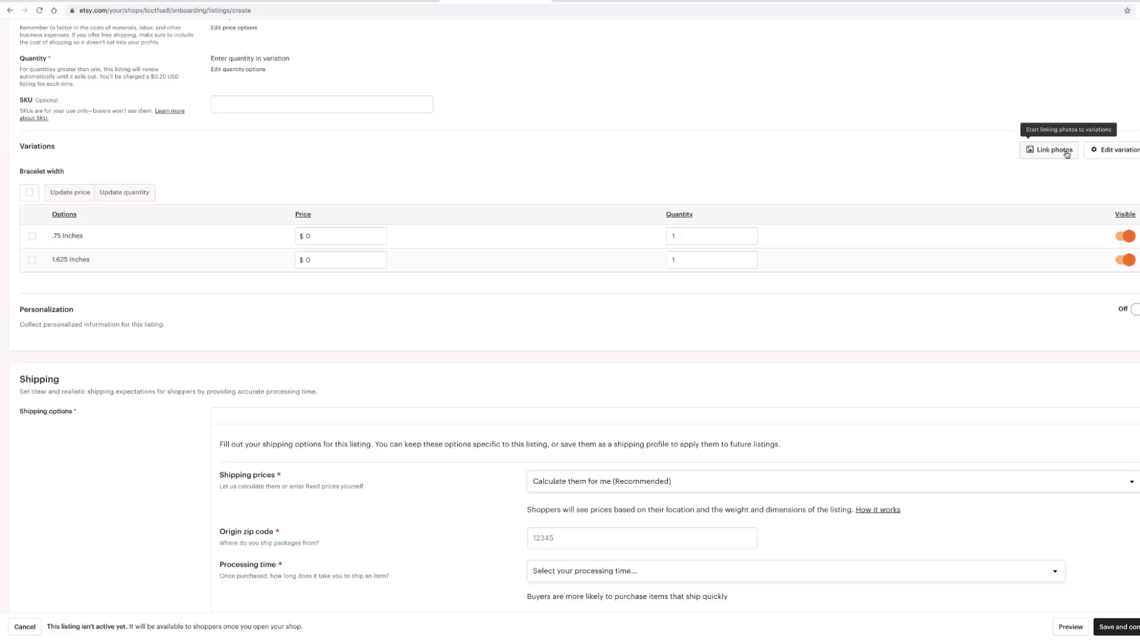
# - Open the Link photos window for the .75 inch option, then cancel without linking any photos
pyautogui.click(1068, 154)
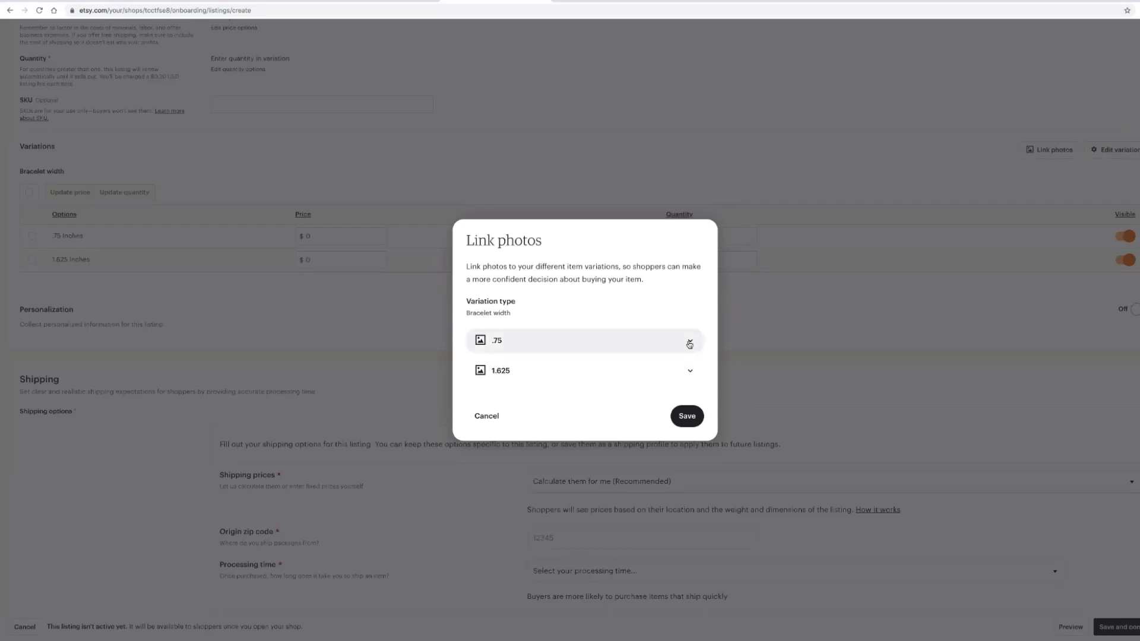
pyautogui.click(690, 343)
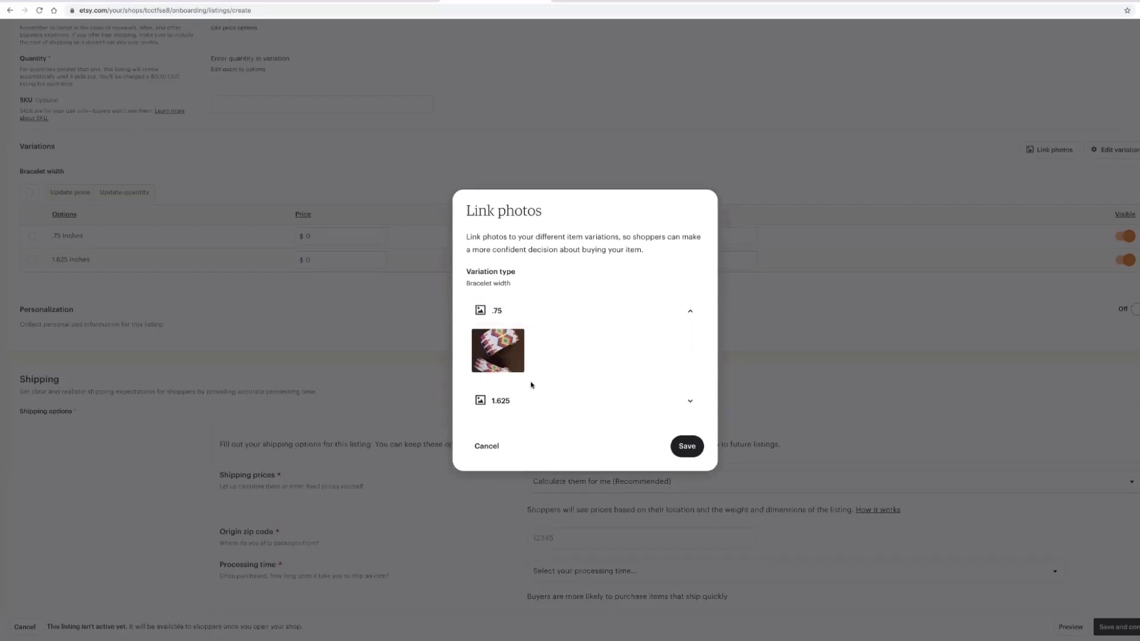
pyautogui.click(488, 446)
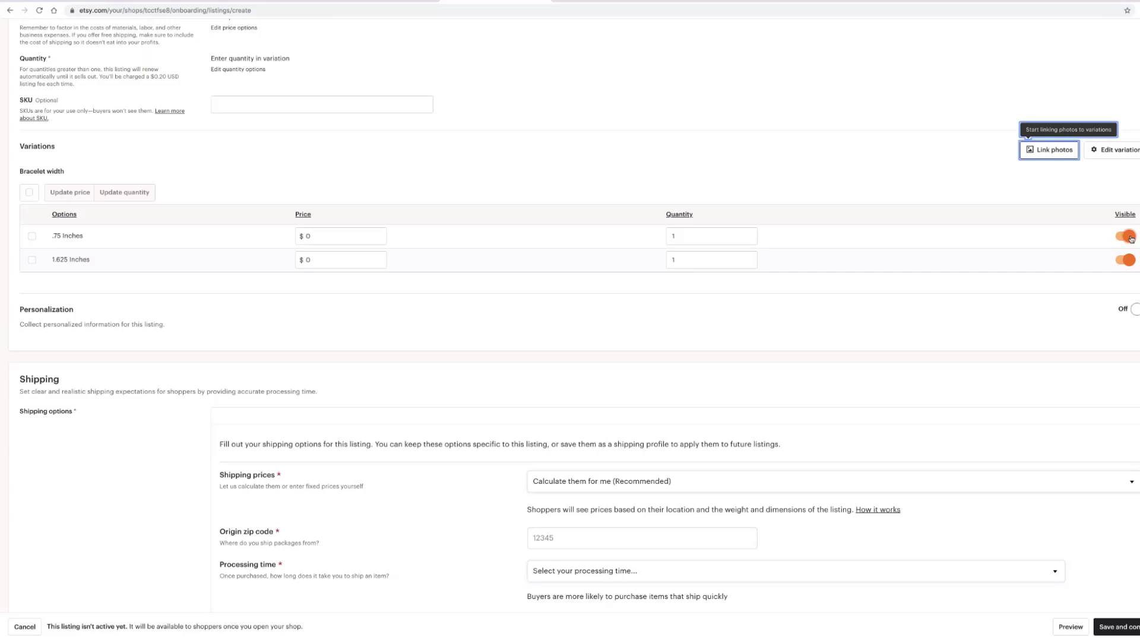
pyautogui.click(1130, 239)
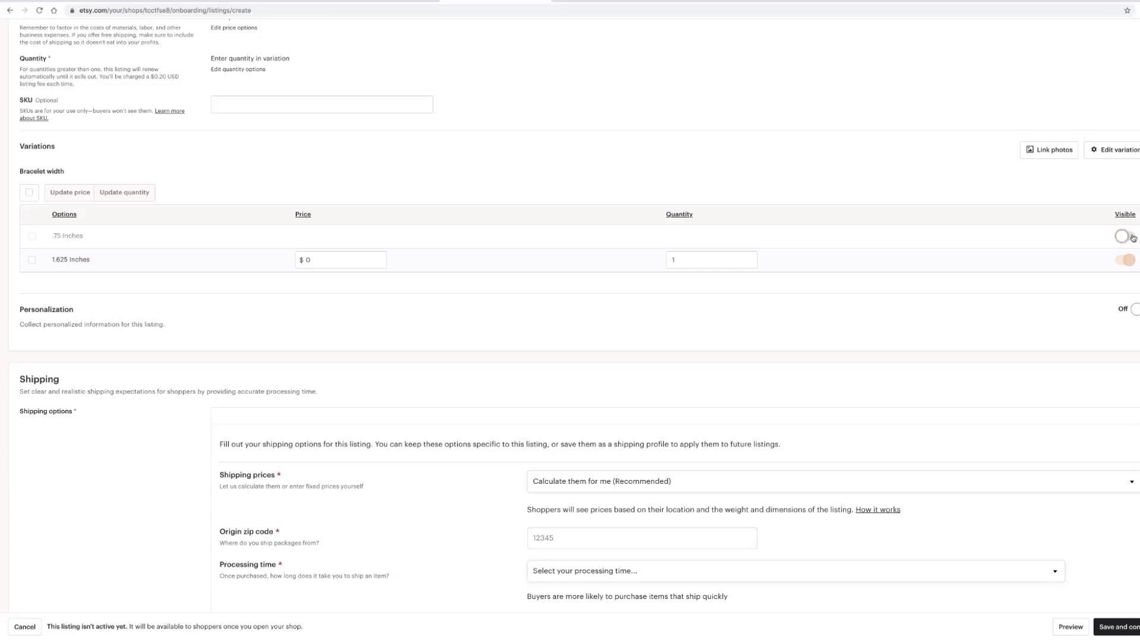
pyautogui.click(1135, 238)
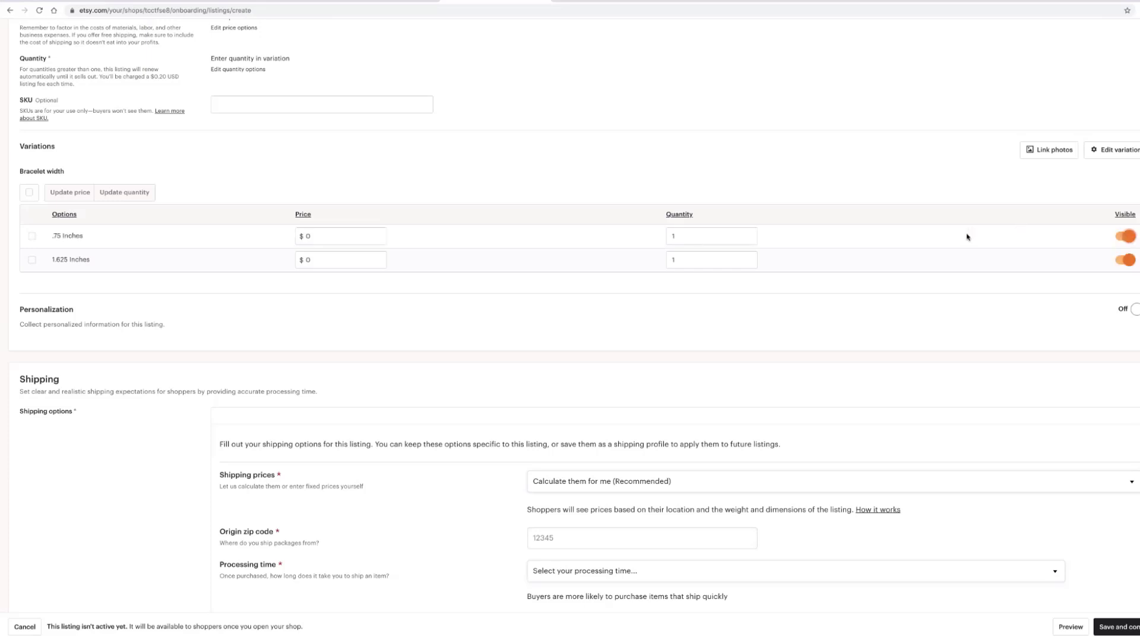
pyautogui.scroll(-1, 410, 328)
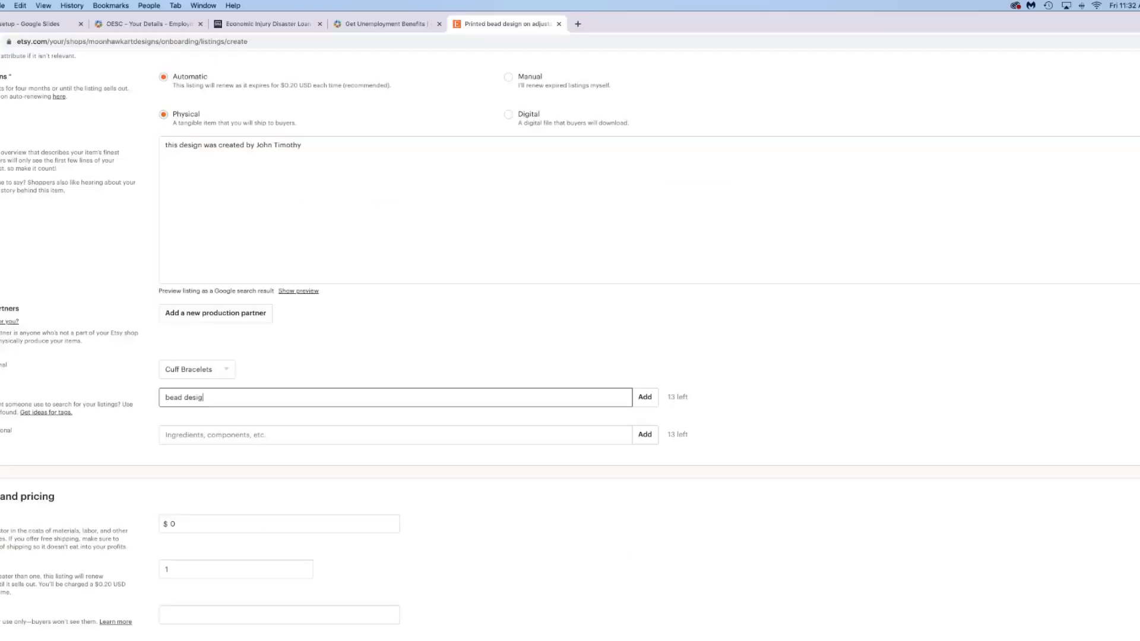
# - Add the tags 'bead design' and 'native american cuff' to the listing
pyautogui.write('n')
pyautogui.press('Return')
pyautogui.write('nat')
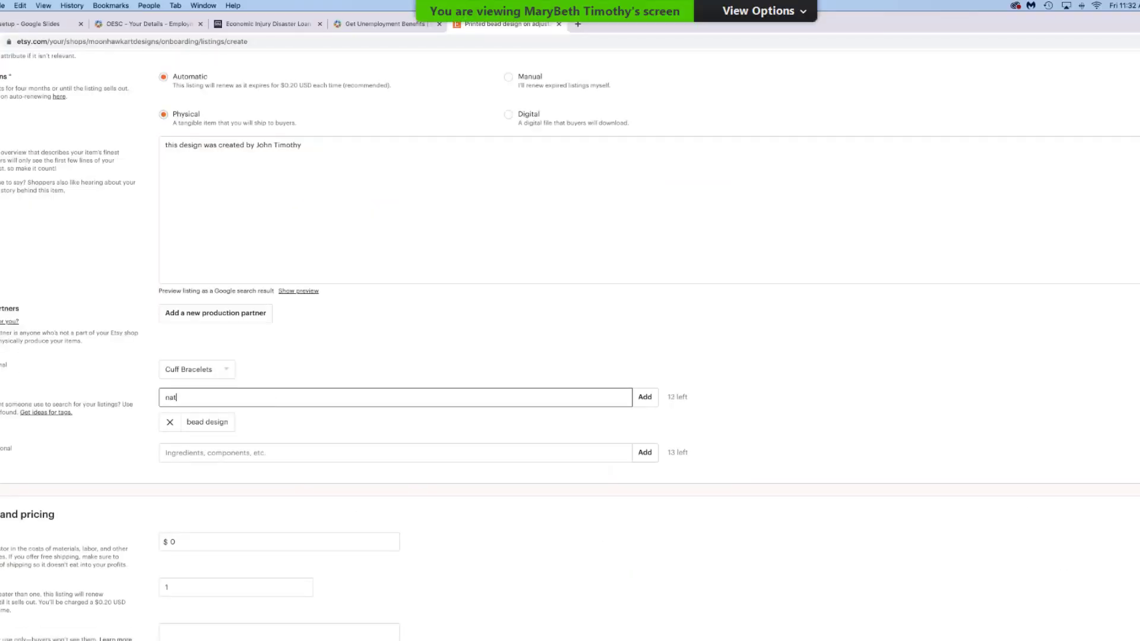
pyautogui.write('ive american cuff')
pyautogui.press('Return')
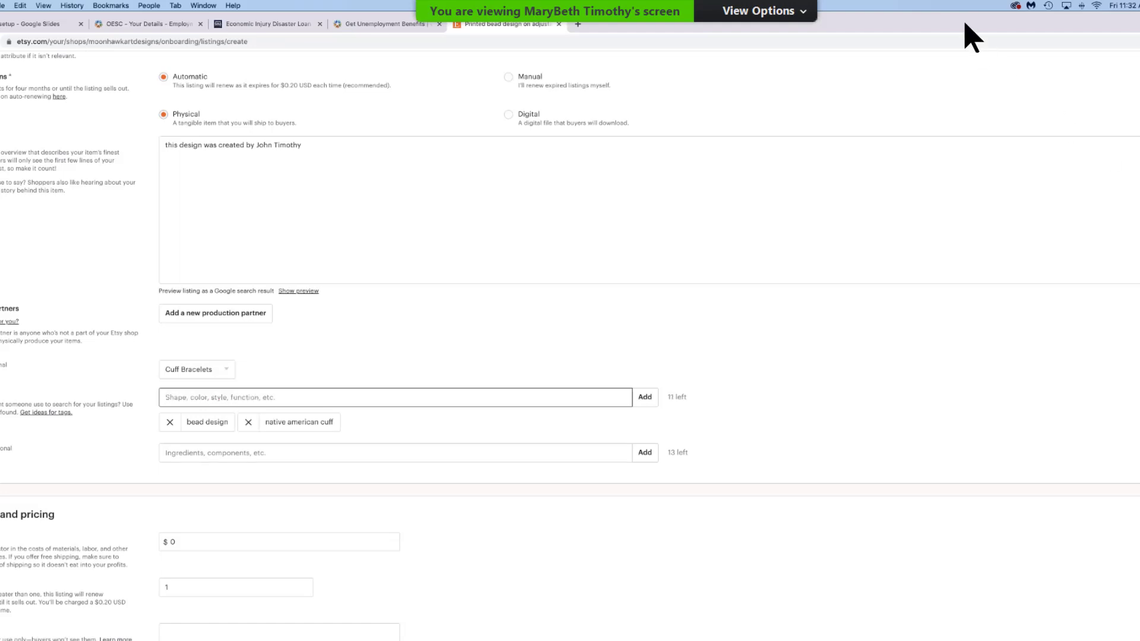
# - Choose 'aluminum' from the Materials suggestions as the listing's material
pyautogui.scroll(-2, 250, 356)
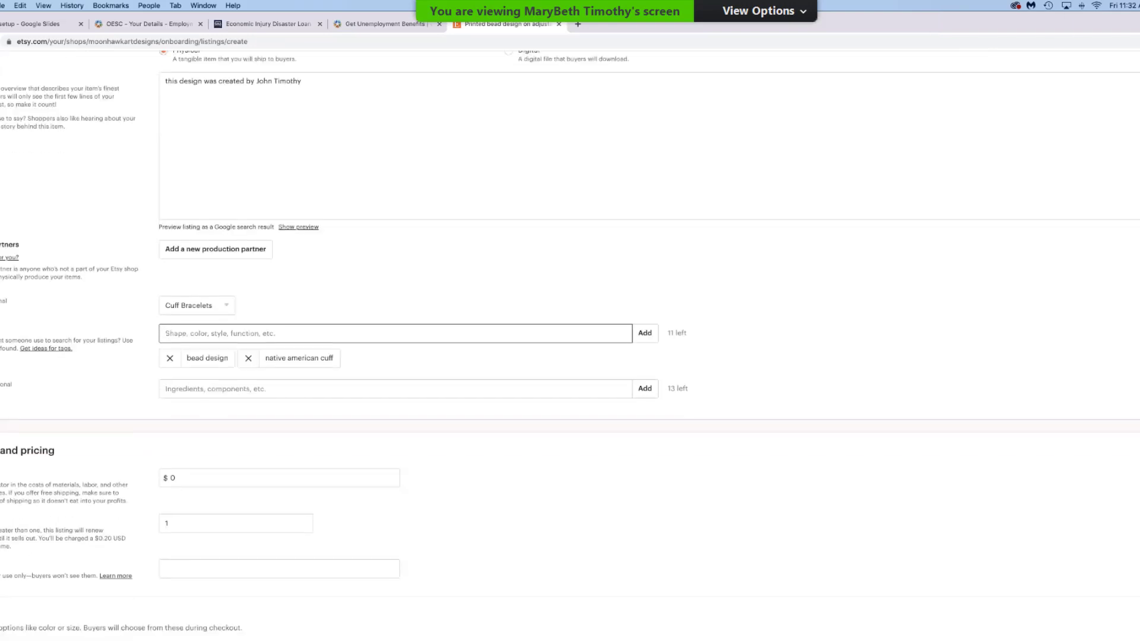
pyautogui.click(250, 453)
pyautogui.press('Down')
pyautogui.press('Return')
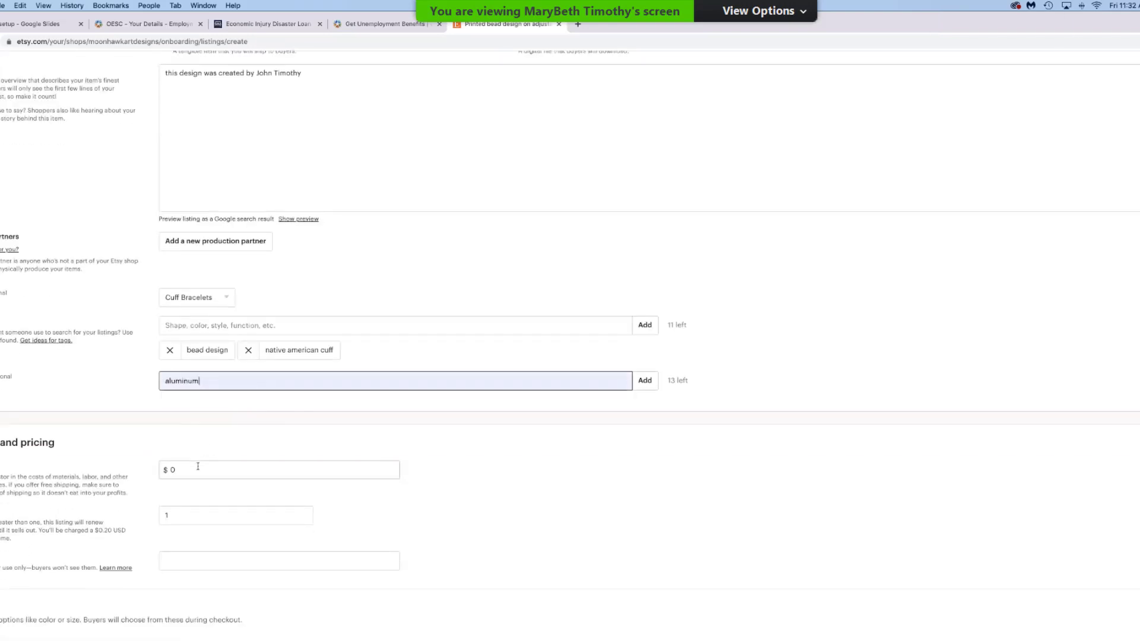
pyautogui.click(197, 467)
# - Set the listing price to $15.00
pyautogui.write('15')
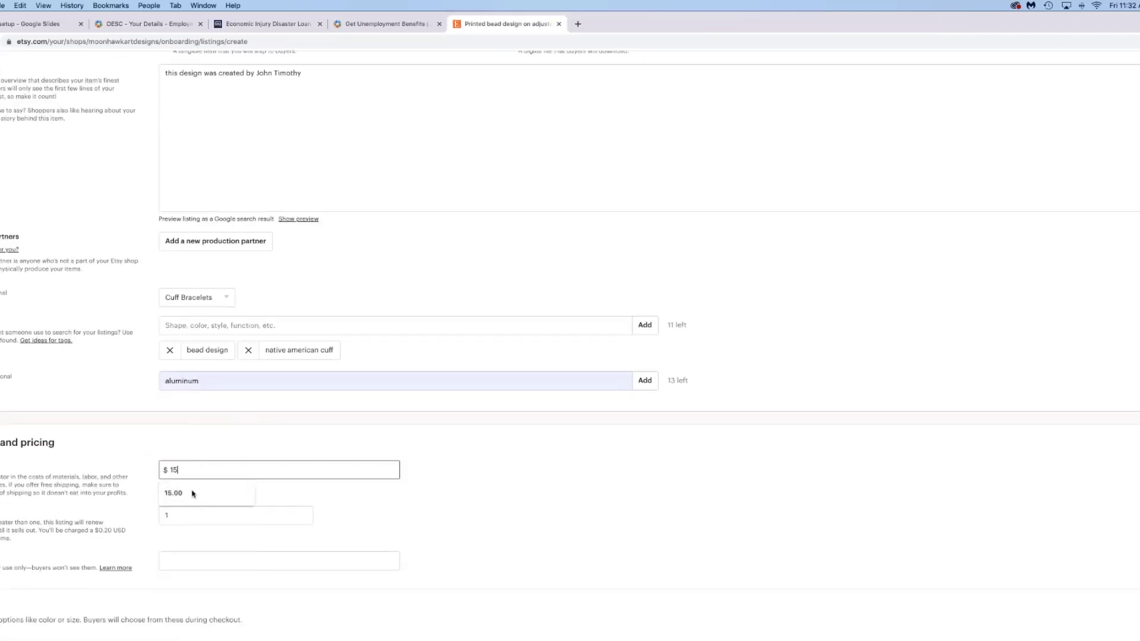
pyautogui.click(190, 501)
pyautogui.scroll(-5, 190, 529)
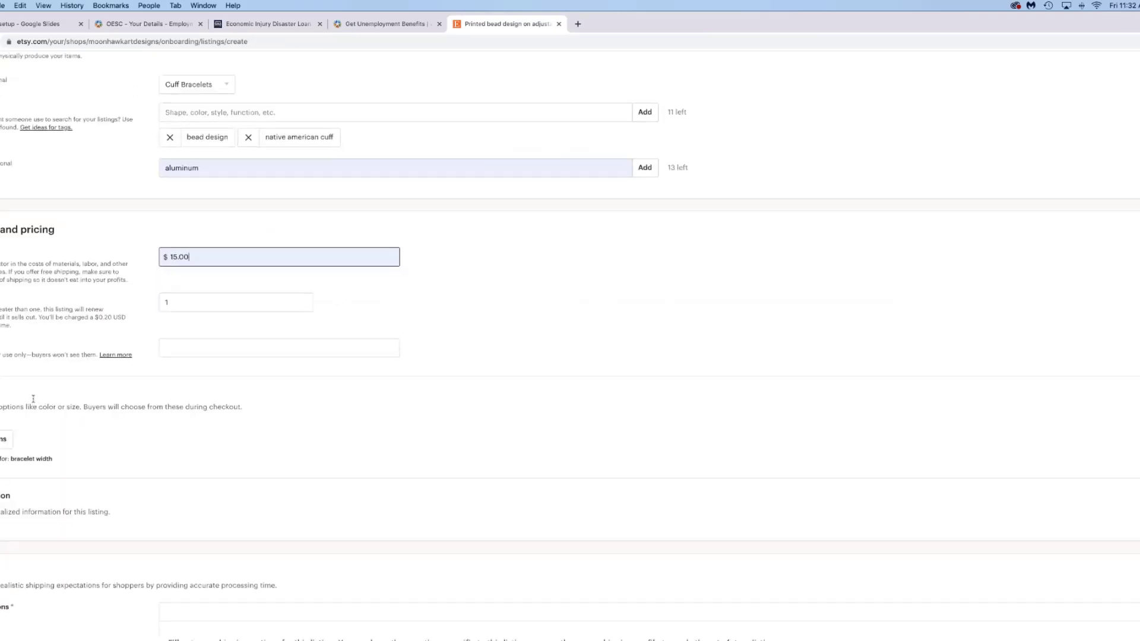
# - Add bracelet width variations of .75 and 1.625 Inches, with prices and quantities varying per option
pyautogui.click(2, 443)
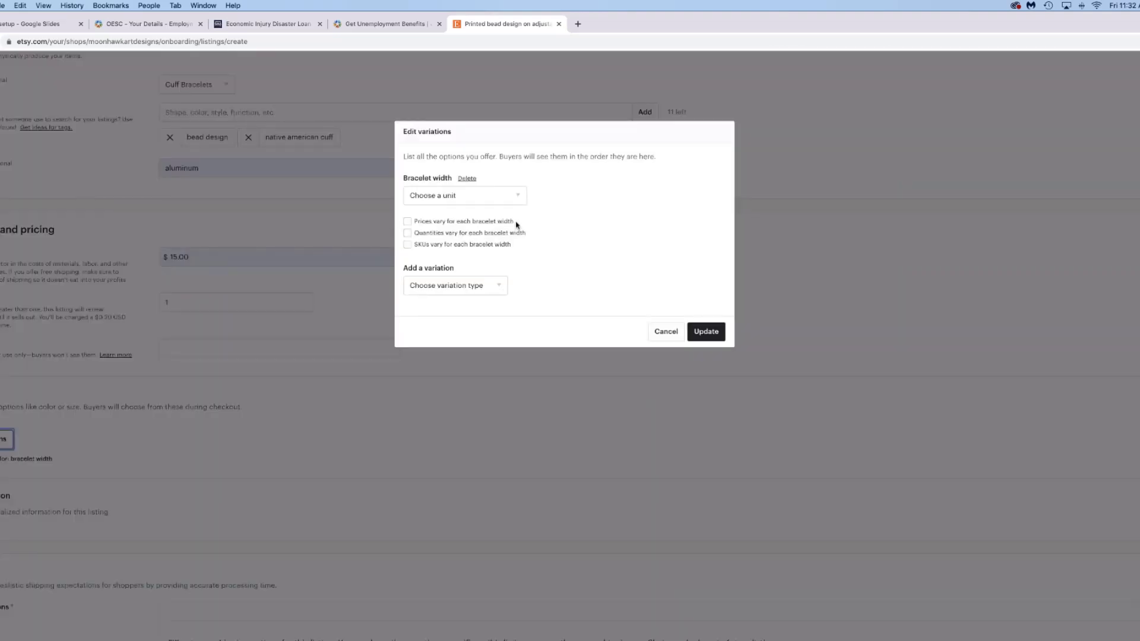
pyautogui.click(407, 221)
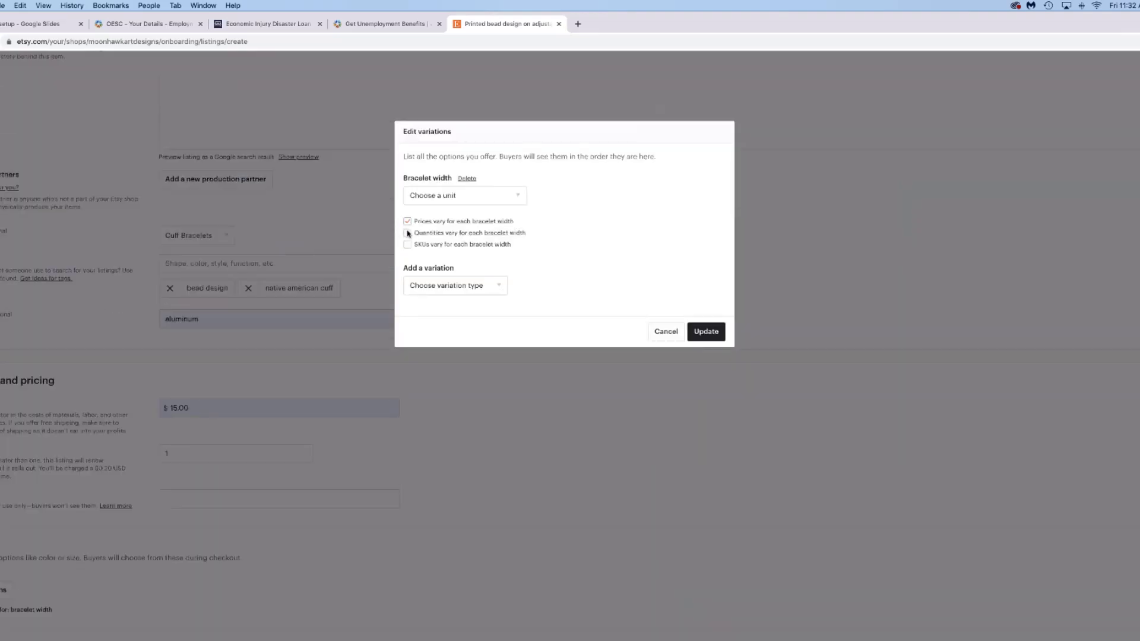
pyautogui.click(407, 233)
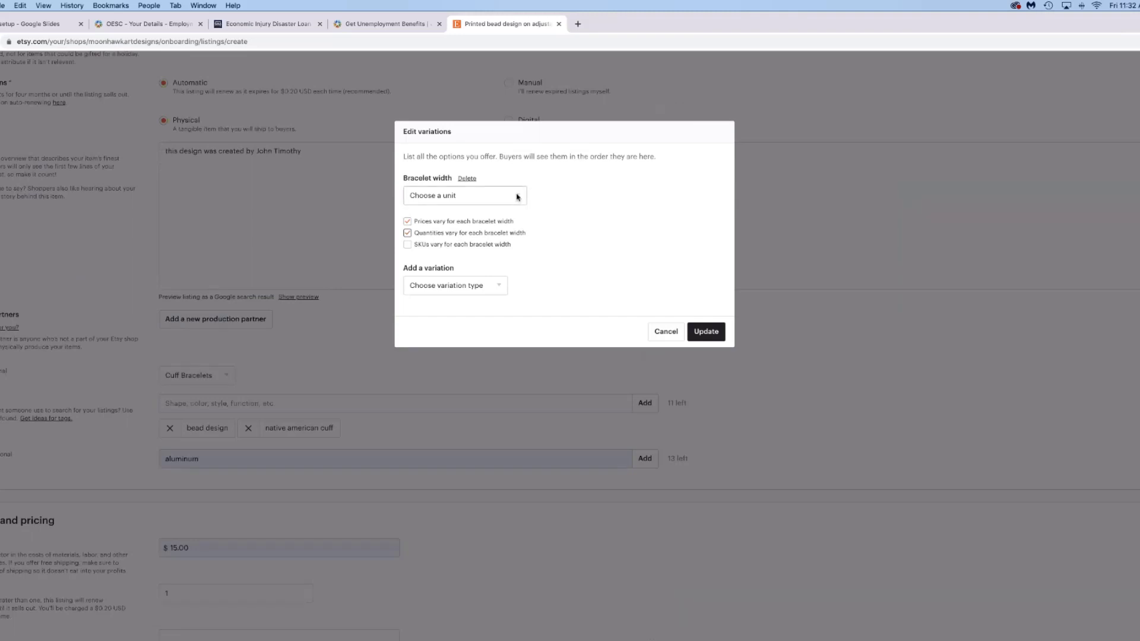
pyautogui.click(517, 197)
pyautogui.click(527, 223)
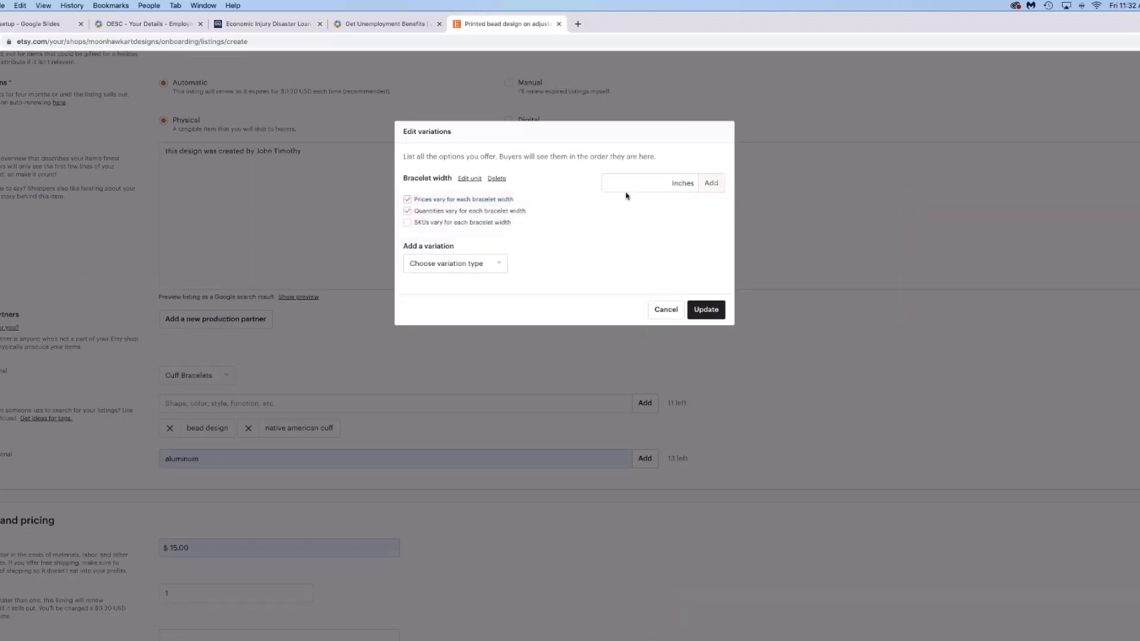
pyautogui.click(626, 188)
pyautogui.write('.75')
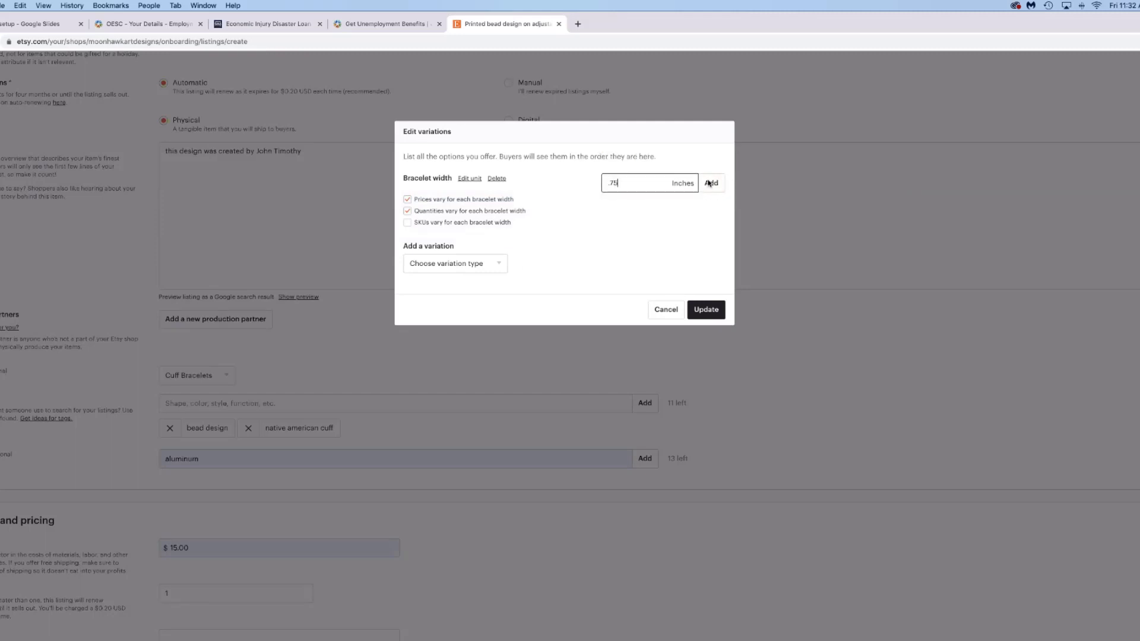
pyautogui.press('Return')
pyautogui.write('1.625')
pyautogui.click(707, 182)
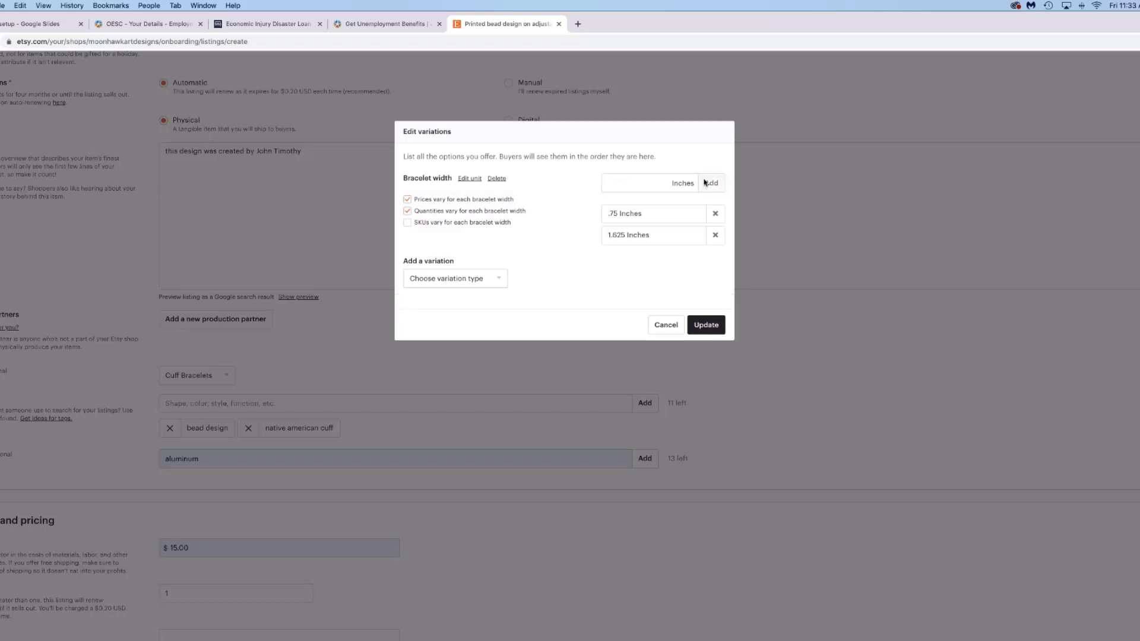
pyautogui.click(712, 326)
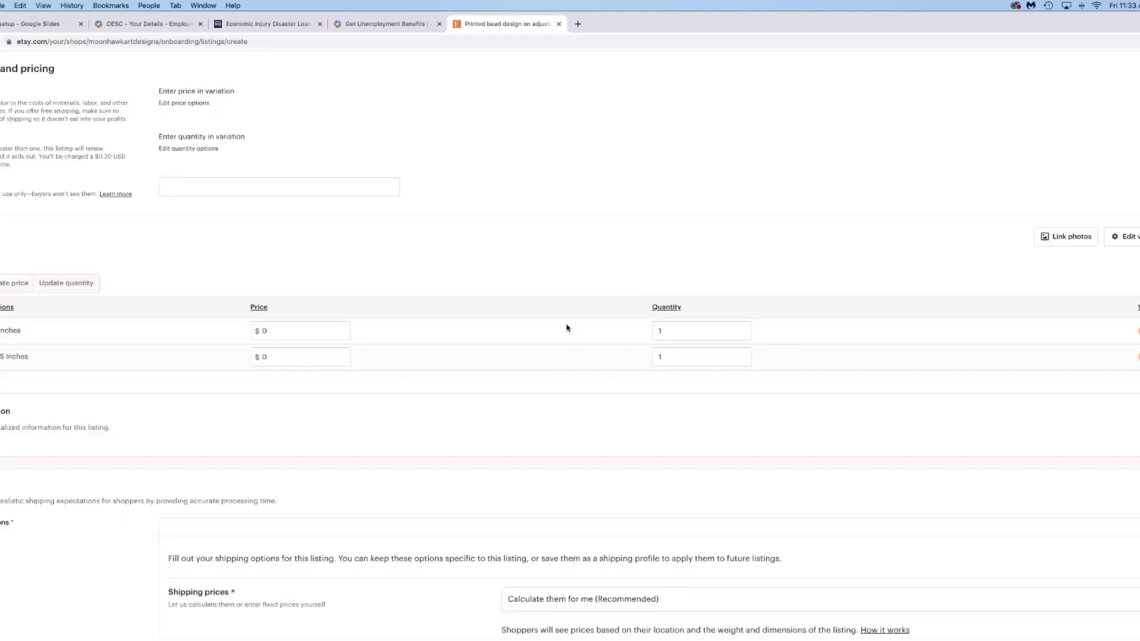
pyautogui.scroll(-6, 567, 328)
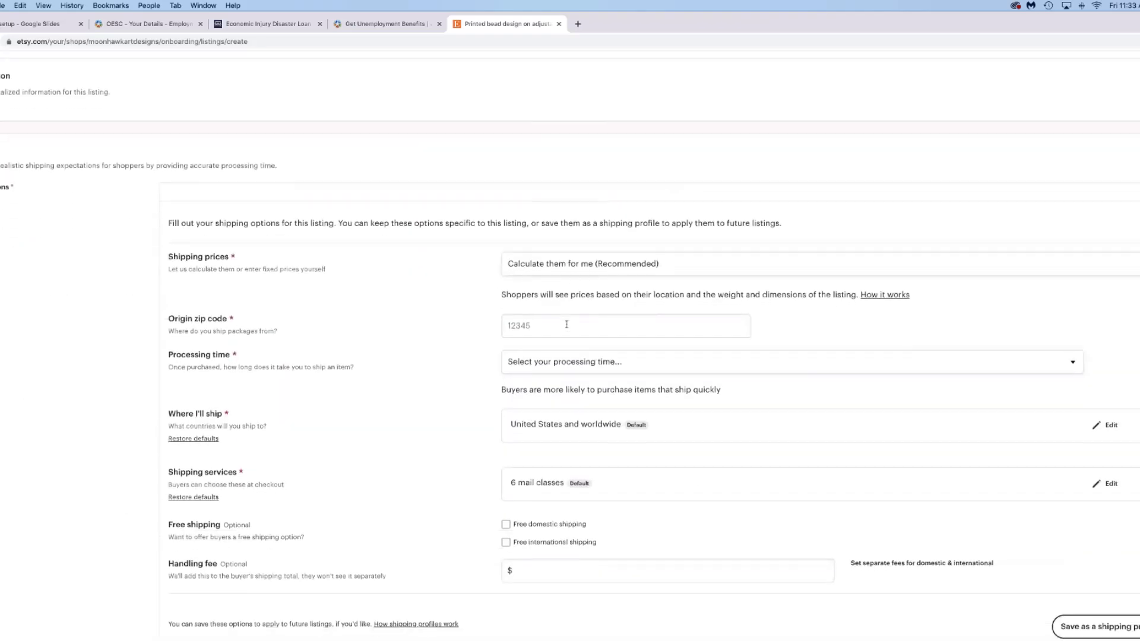
pyautogui.click(567, 324)
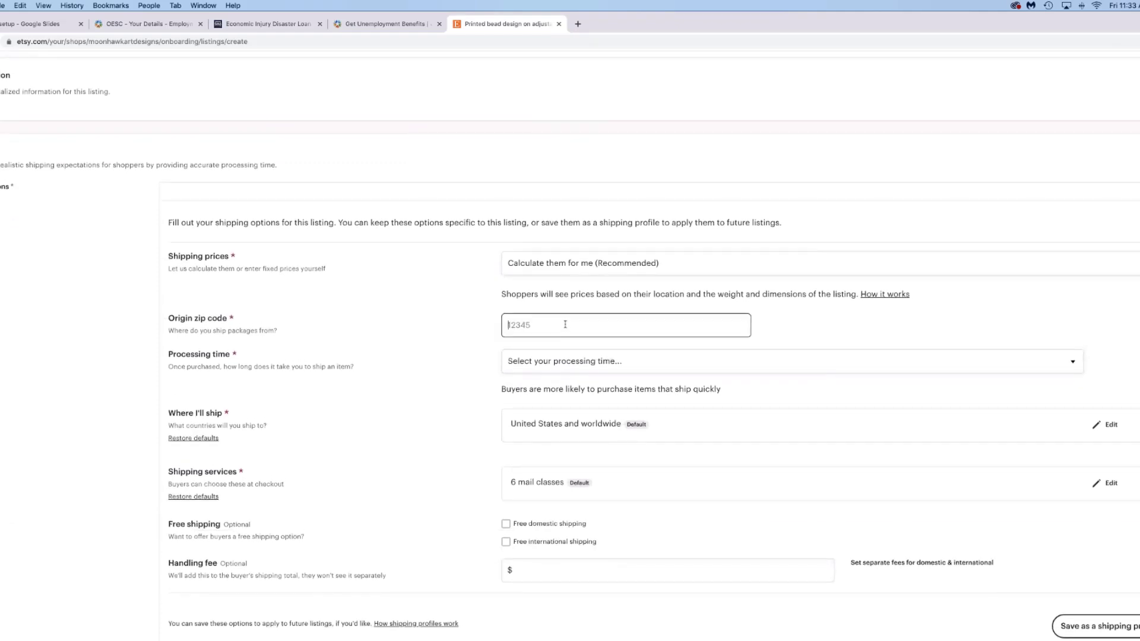
pyautogui.scroll(-1, 308, 334)
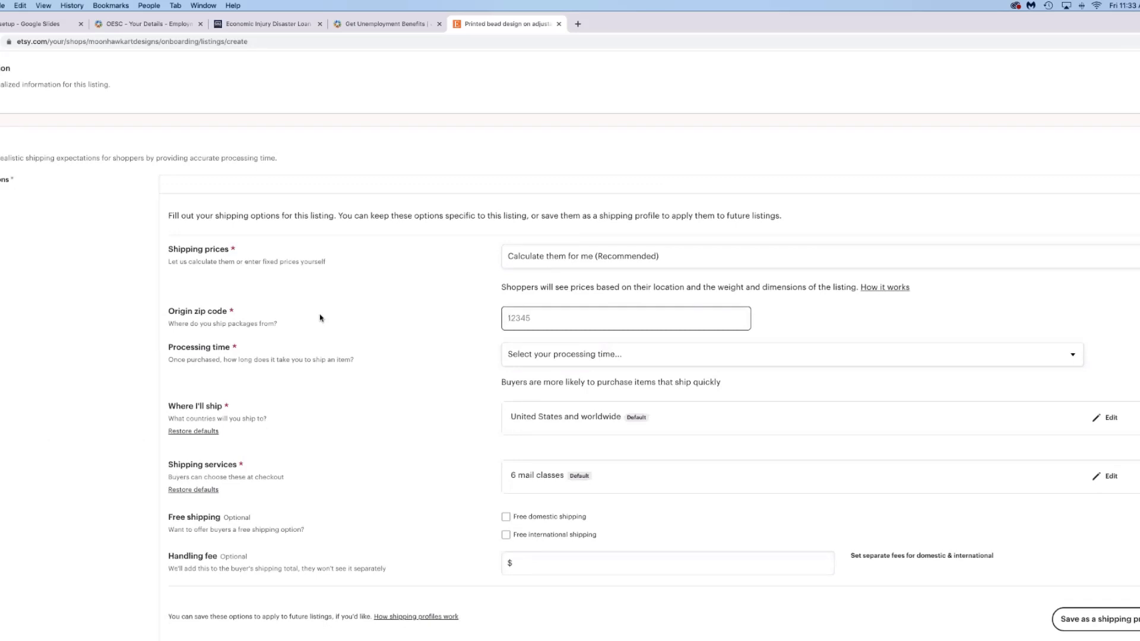
pyautogui.scroll(-2, 320, 318)
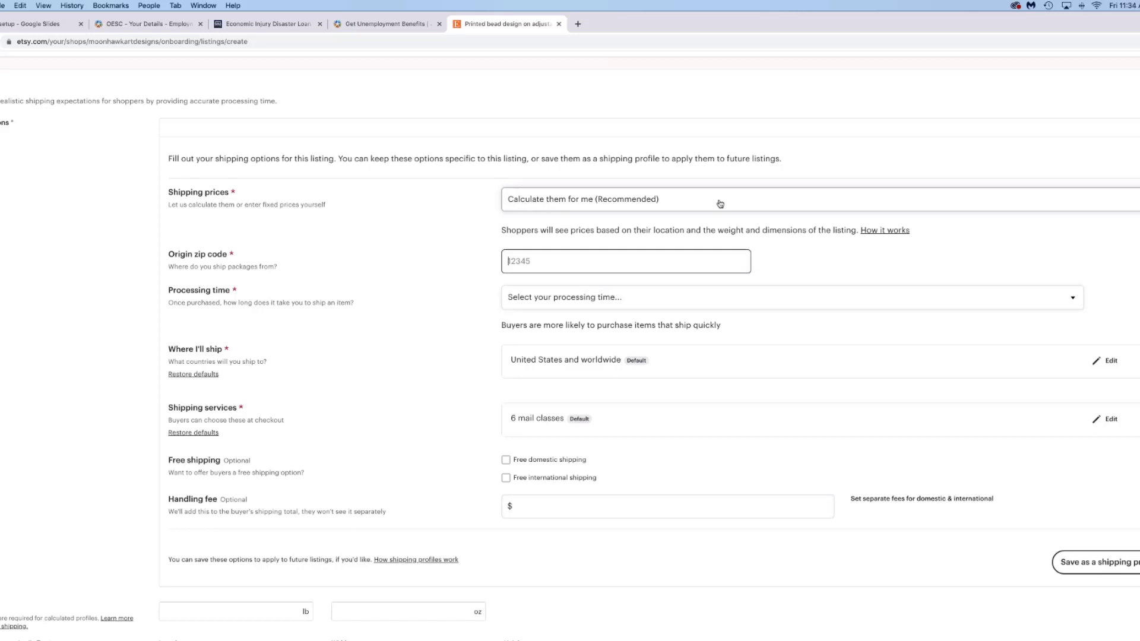
pyautogui.hotkey('shift', 'Tab')
pyautogui.press('space')
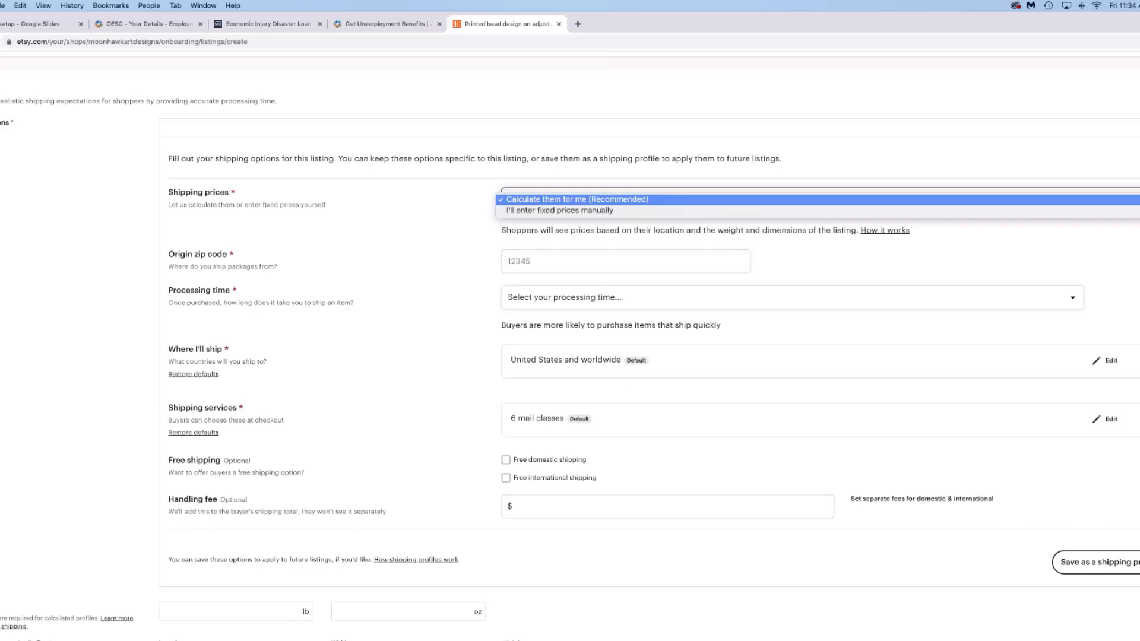
pyautogui.click(1075, 240)
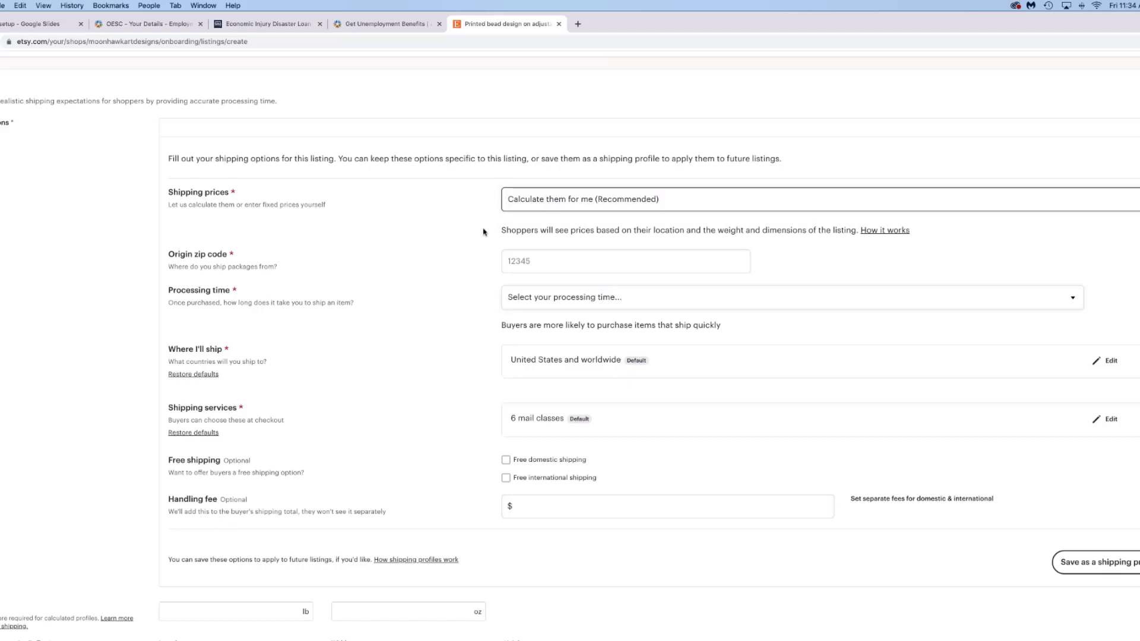
# - Enter 74403 as the listing's origin zip code
pyautogui.click(552, 264)
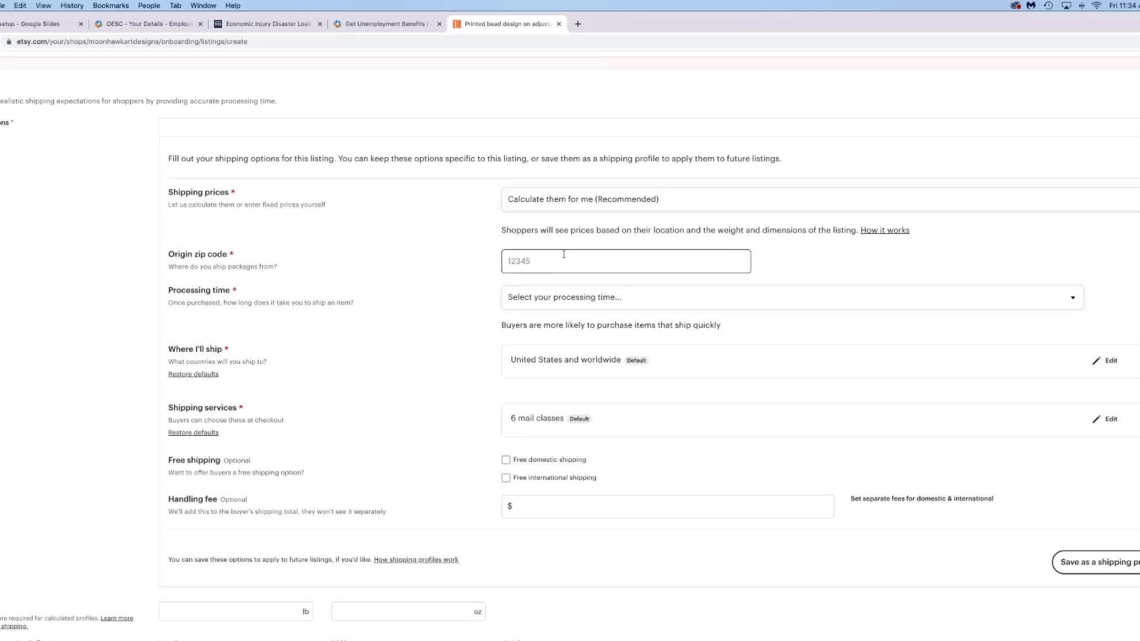
pyautogui.write('74403')
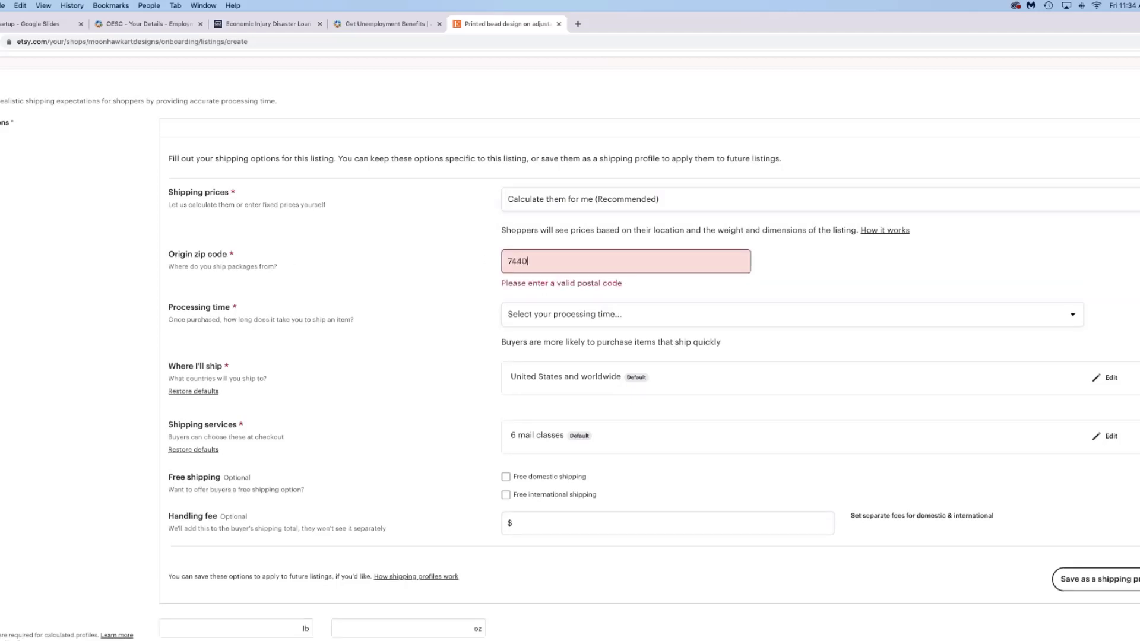
pyautogui.click(599, 305)
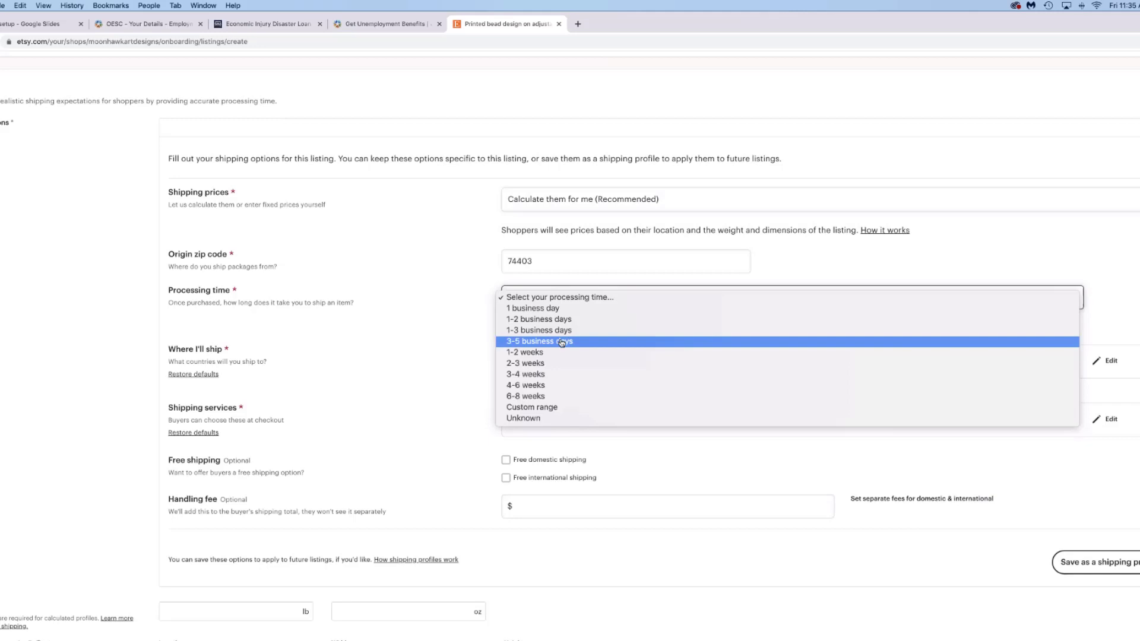
# - Choose '3-5 business days' from the Processing time dropdown
pyautogui.click(561, 343)
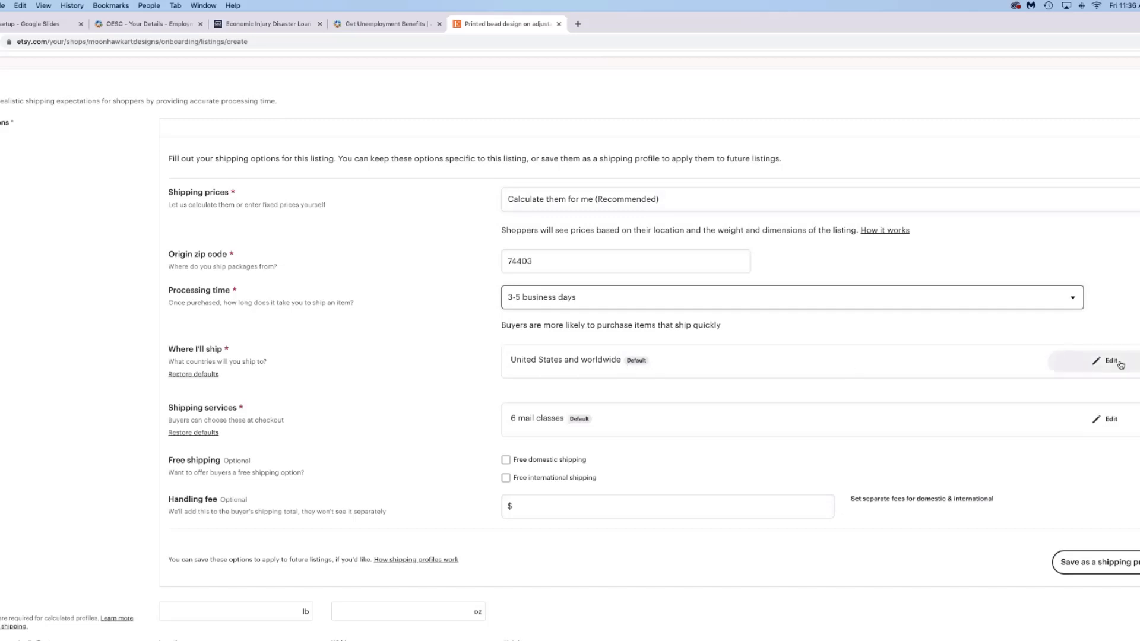
# - Uncheck All countries, add North America, then remove Canada, Puerto Rico and Saint Pierre and Miquelon
pyautogui.click(1120, 364)
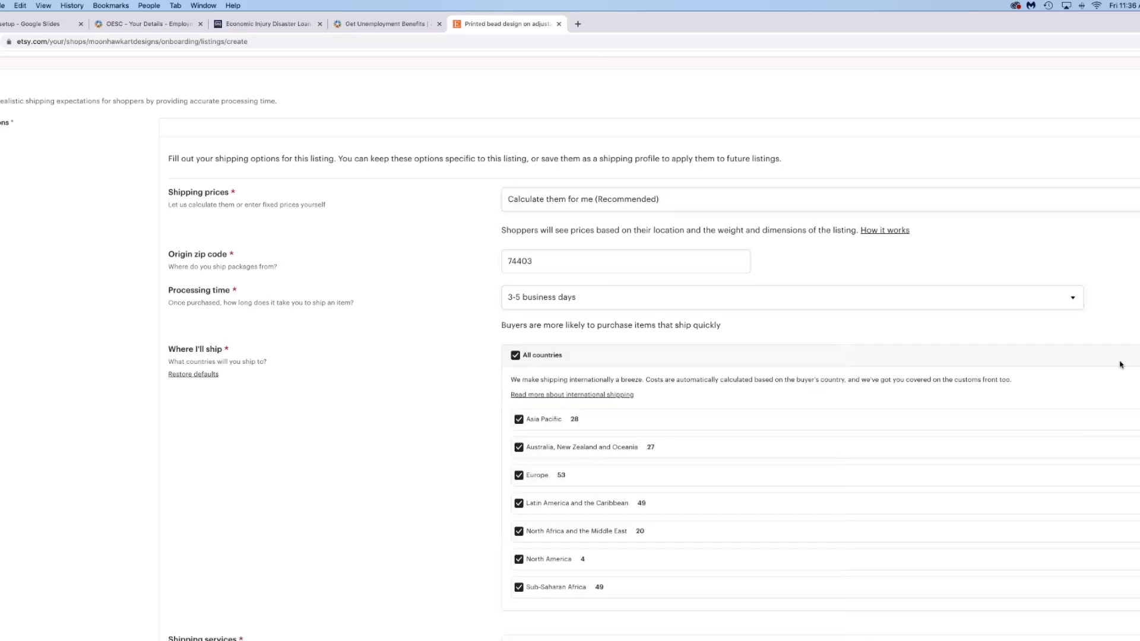
pyautogui.scroll(-3, 984, 383)
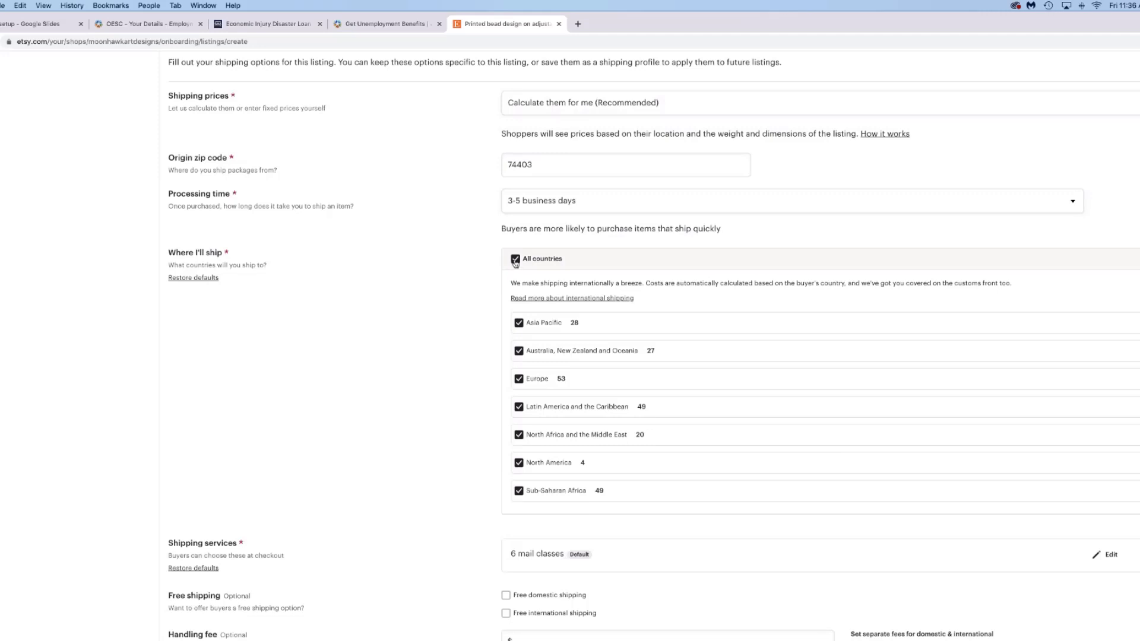
pyautogui.click(515, 260)
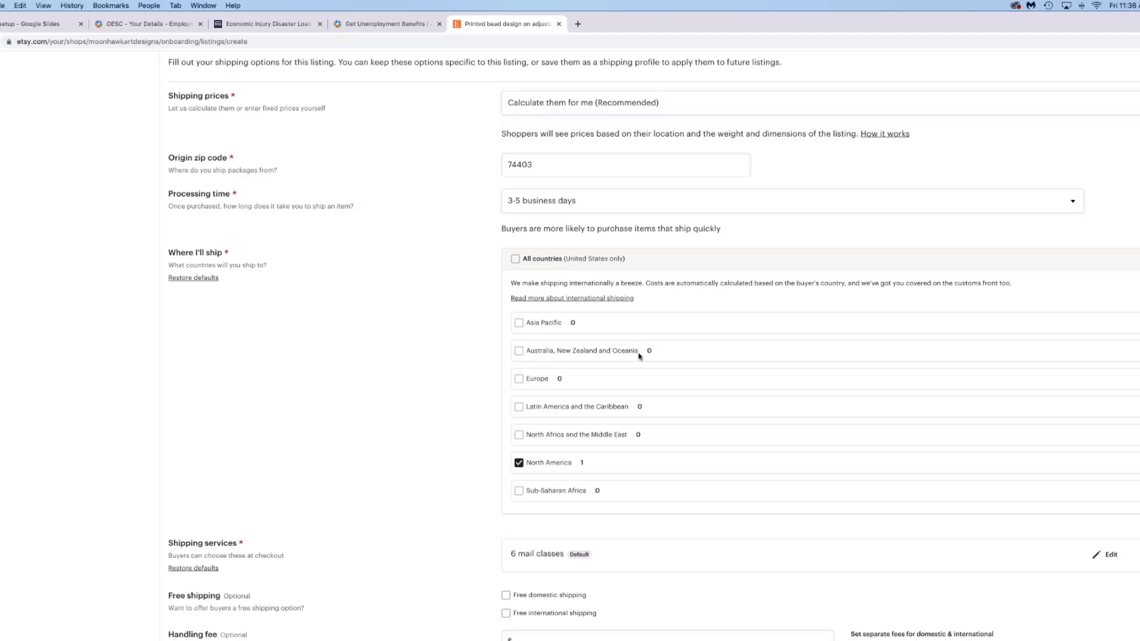
pyautogui.scroll(-1, 676, 398)
pyautogui.scroll(-1, 676, 398)
pyautogui.click(558, 364)
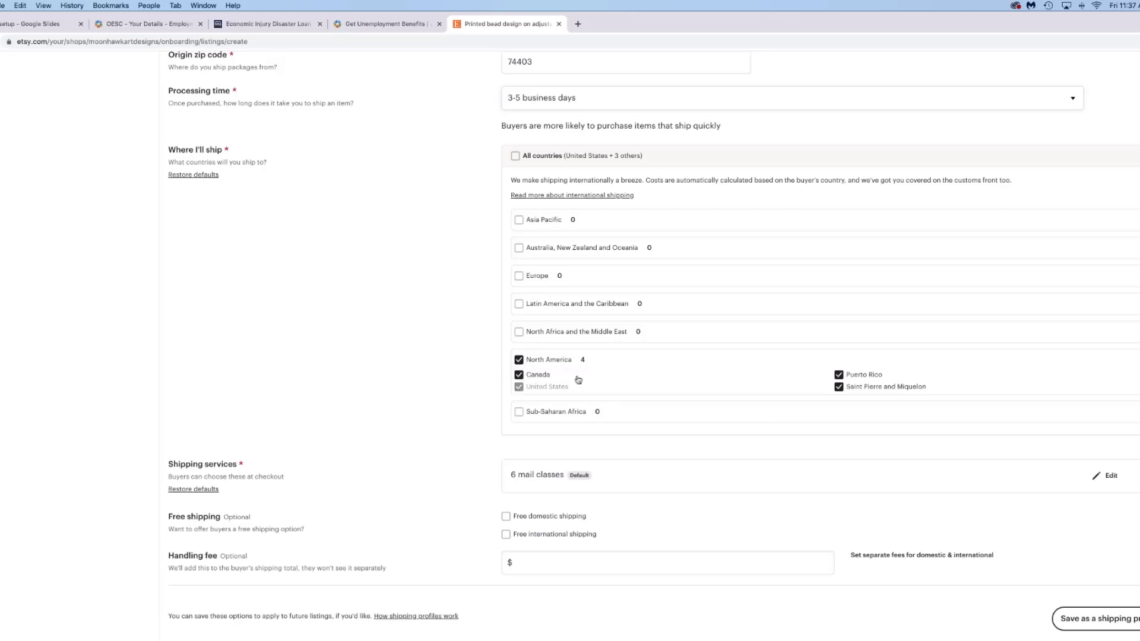
pyautogui.click(519, 375)
pyautogui.click(839, 374)
pyautogui.click(839, 387)
# - Re-check All countries as the destination and collapse the Asia Pacific country list
pyautogui.scroll(3, 604, 372)
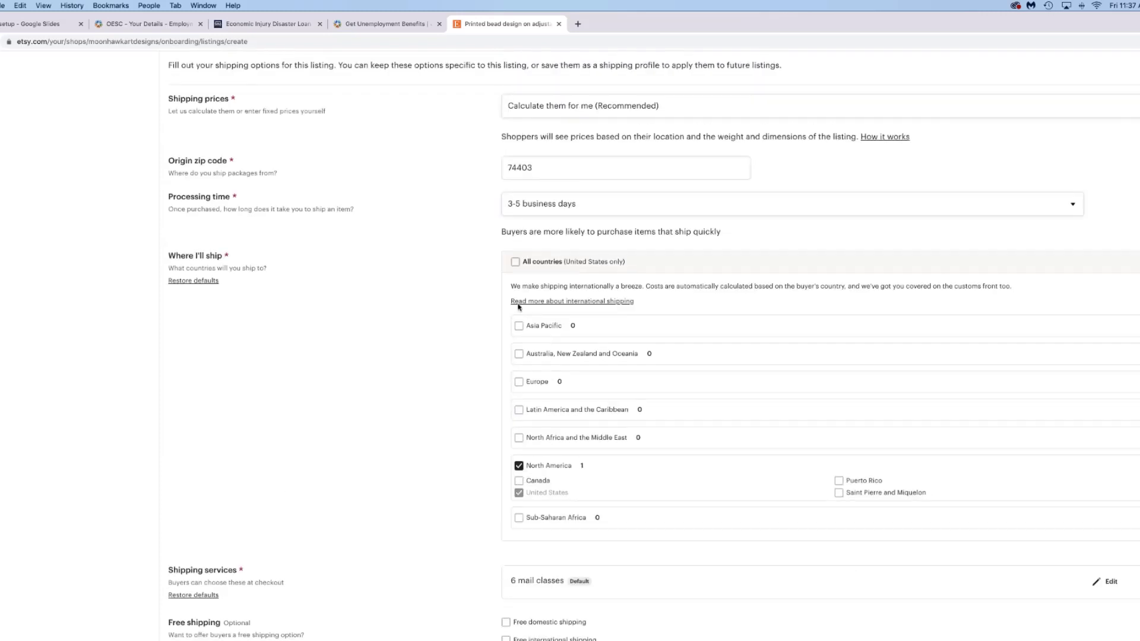
pyautogui.click(515, 262)
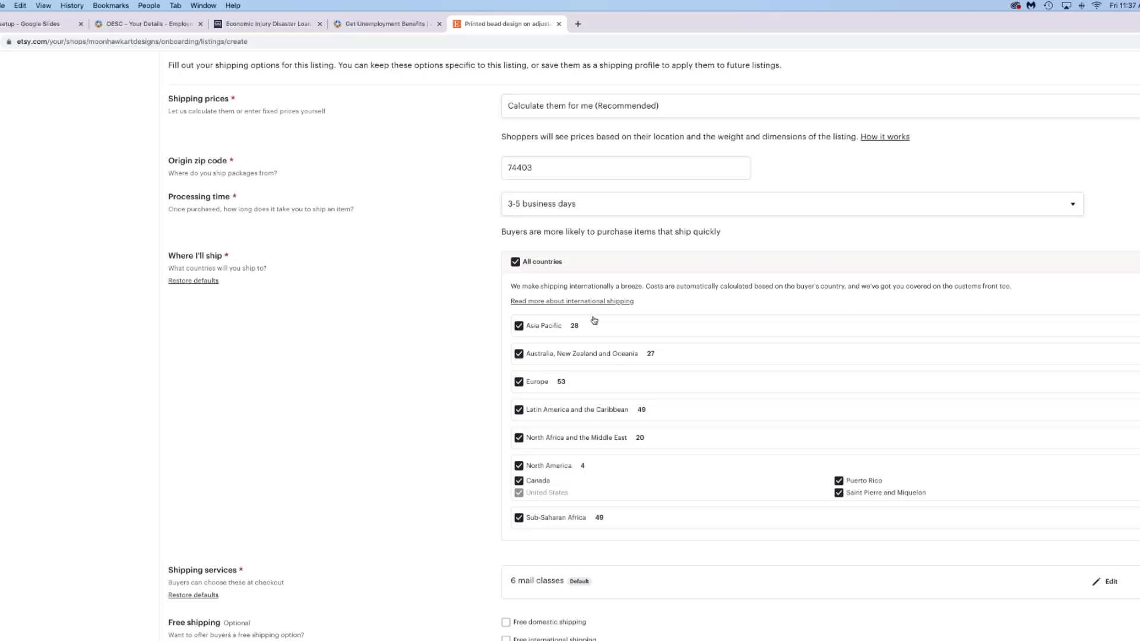
pyautogui.scroll(-1, 594, 320)
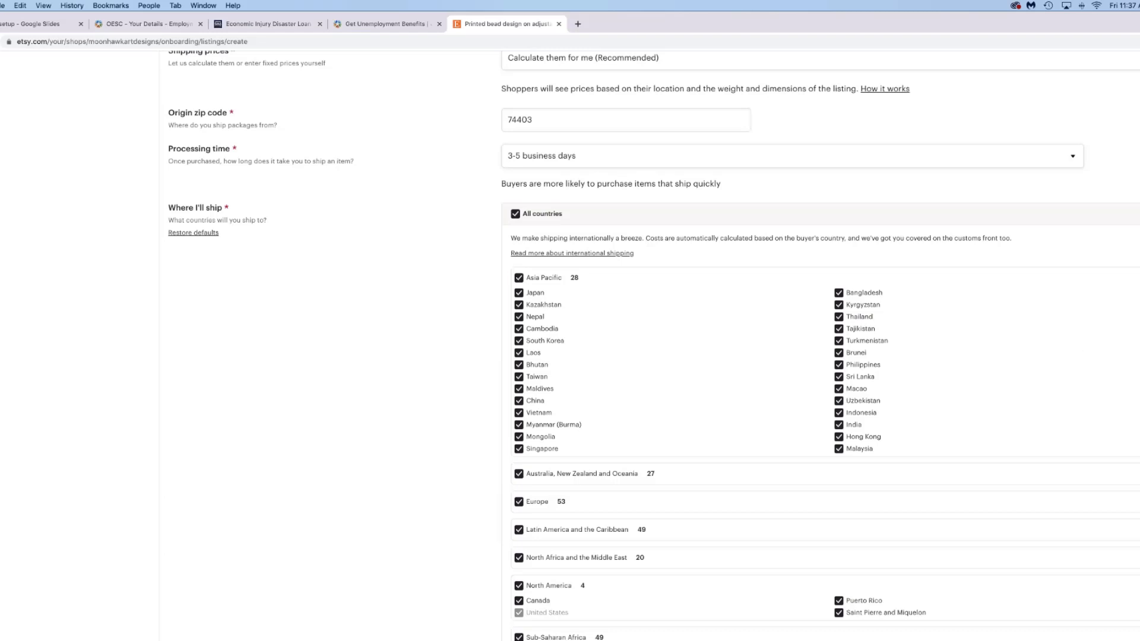
pyautogui.click(1137, 277)
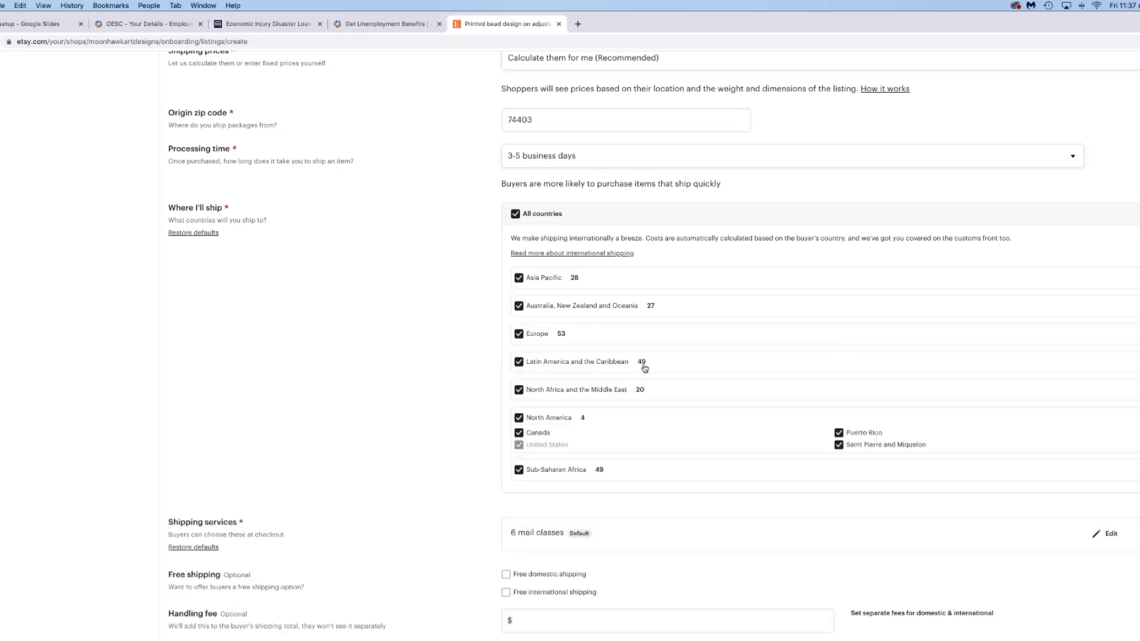
pyautogui.scroll(-5, 645, 369)
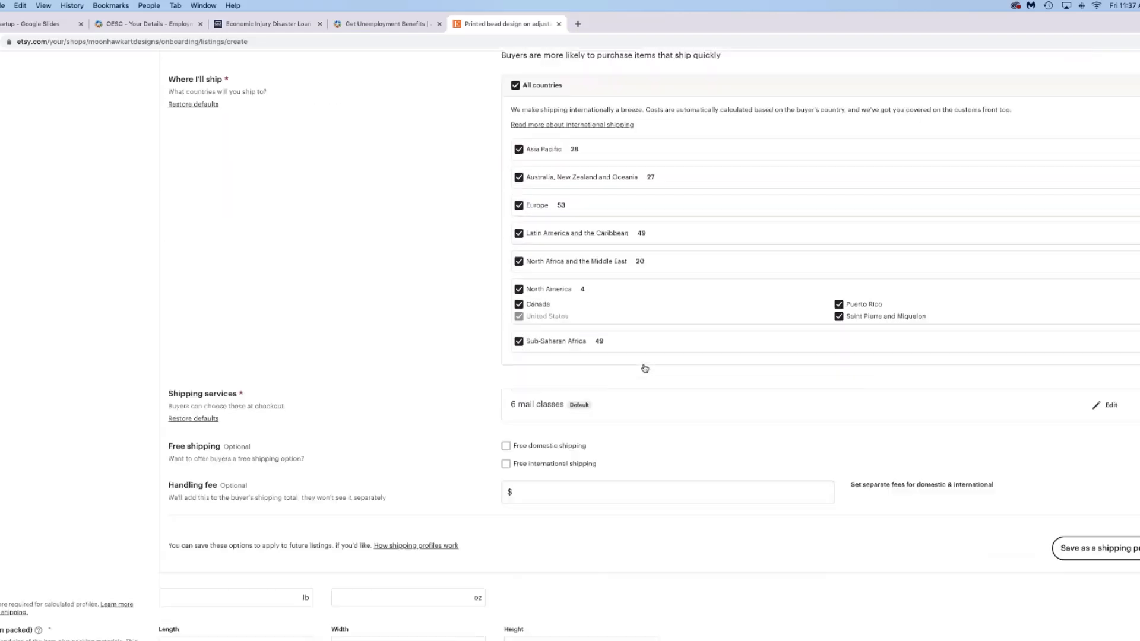
pyautogui.scroll(-2, 644, 368)
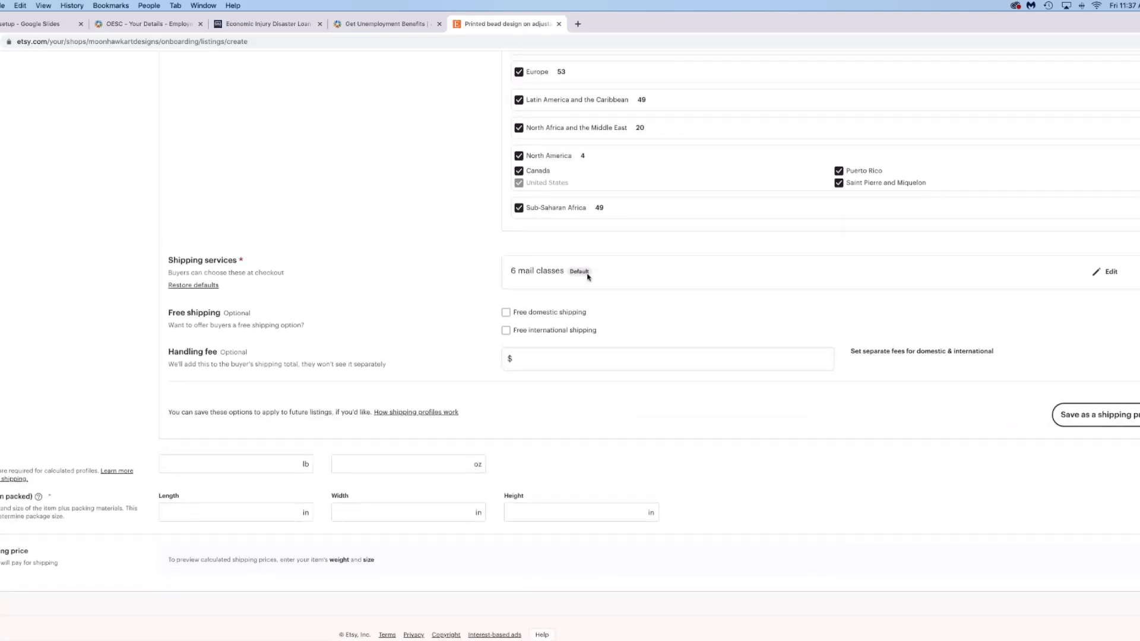
# - Expand the shipping services and advanced services, then check USPS Parcel Select Ground
pyautogui.click(1105, 273)
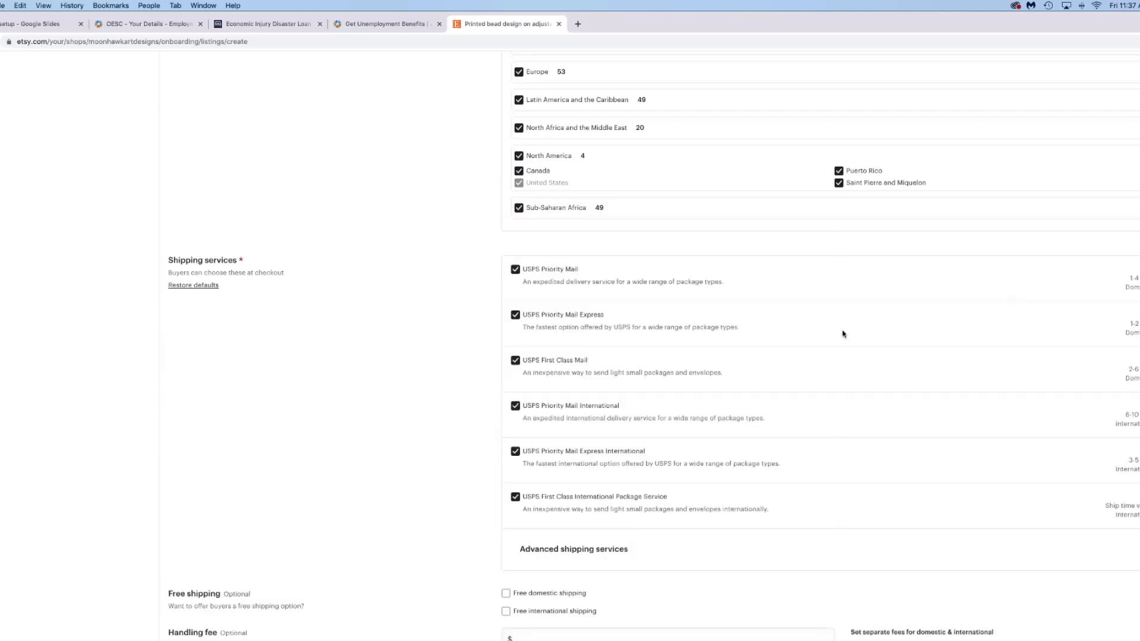
pyautogui.scroll(-3, 843, 334)
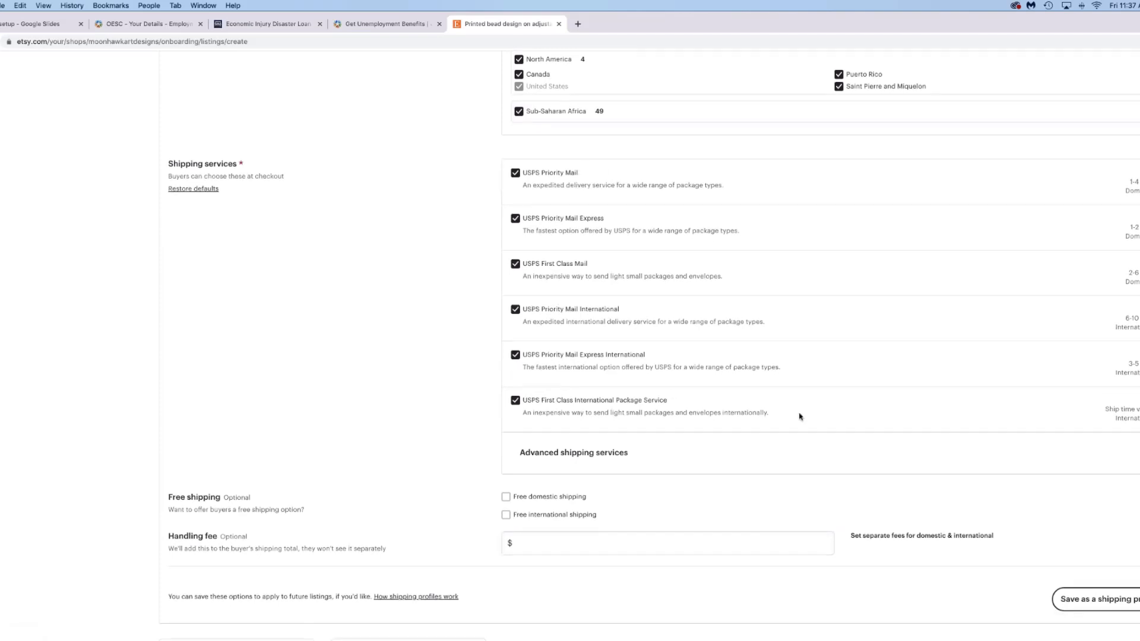
pyautogui.scroll(-1, 713, 443)
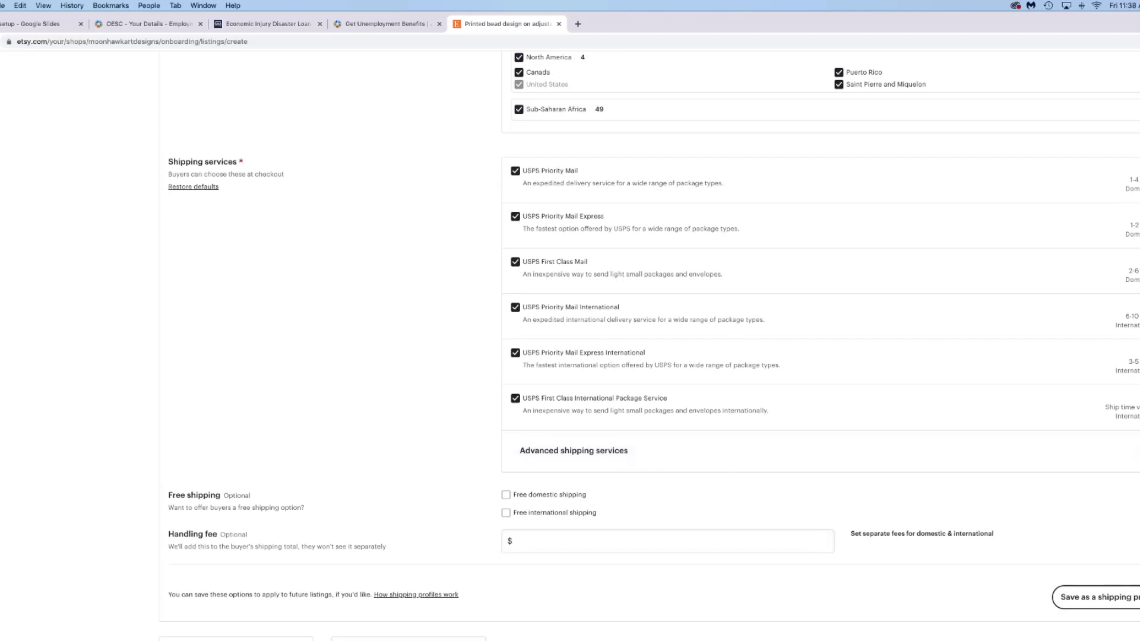
pyautogui.click(1061, 457)
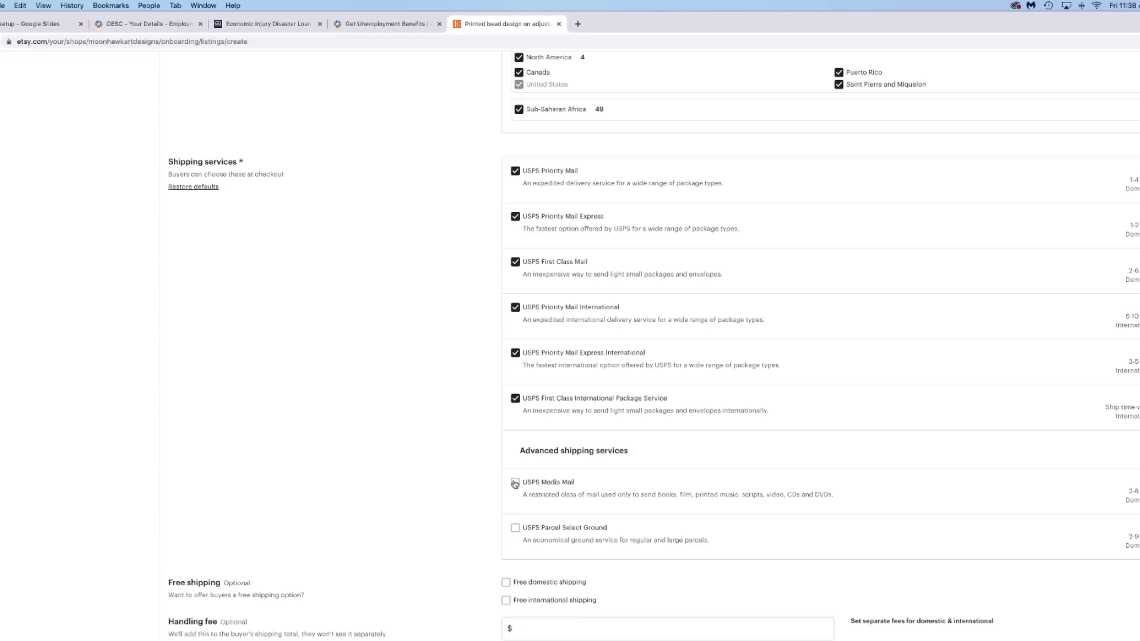
pyautogui.click(515, 529)
pyautogui.scroll(-1, 441, 396)
pyautogui.scroll(-5, 441, 396)
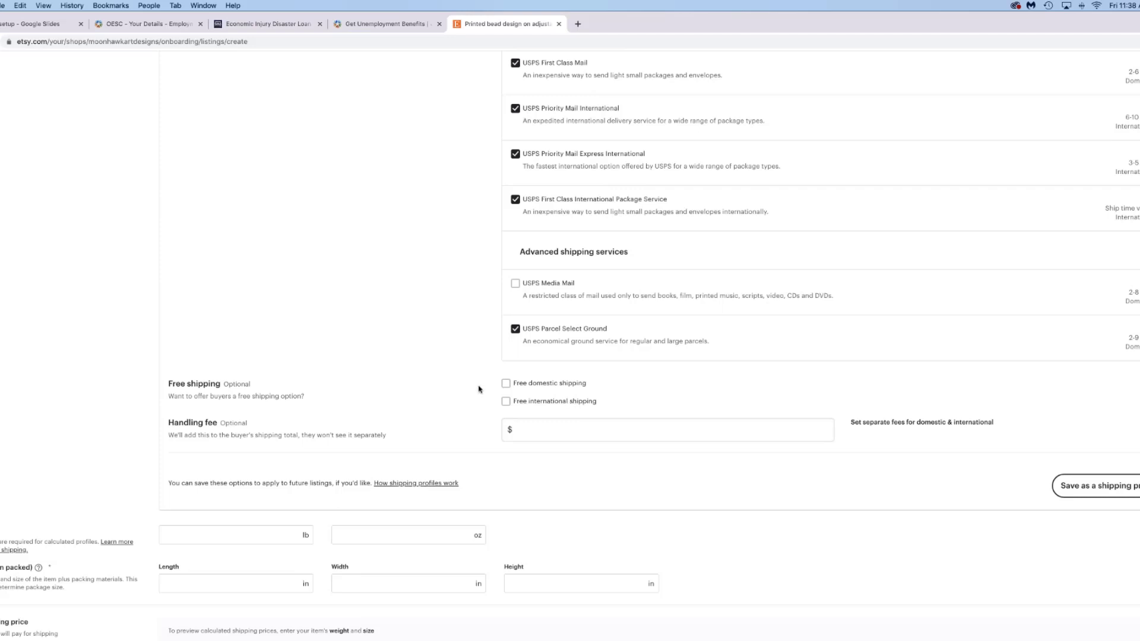
pyautogui.scroll(-2, 476, 389)
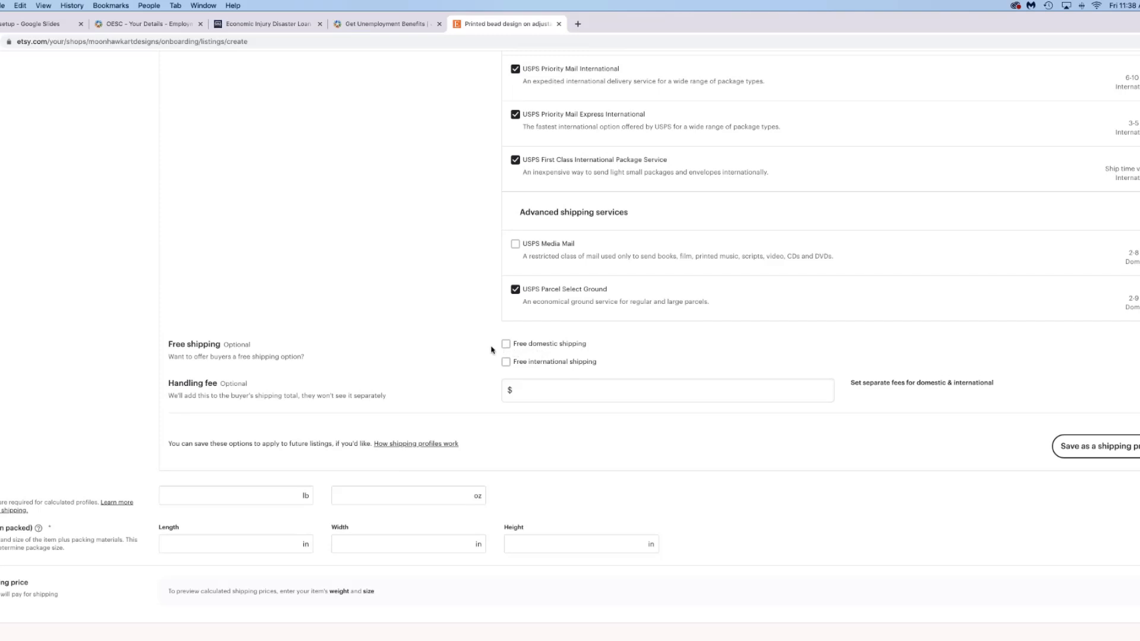
pyautogui.scroll(-2, 491, 350)
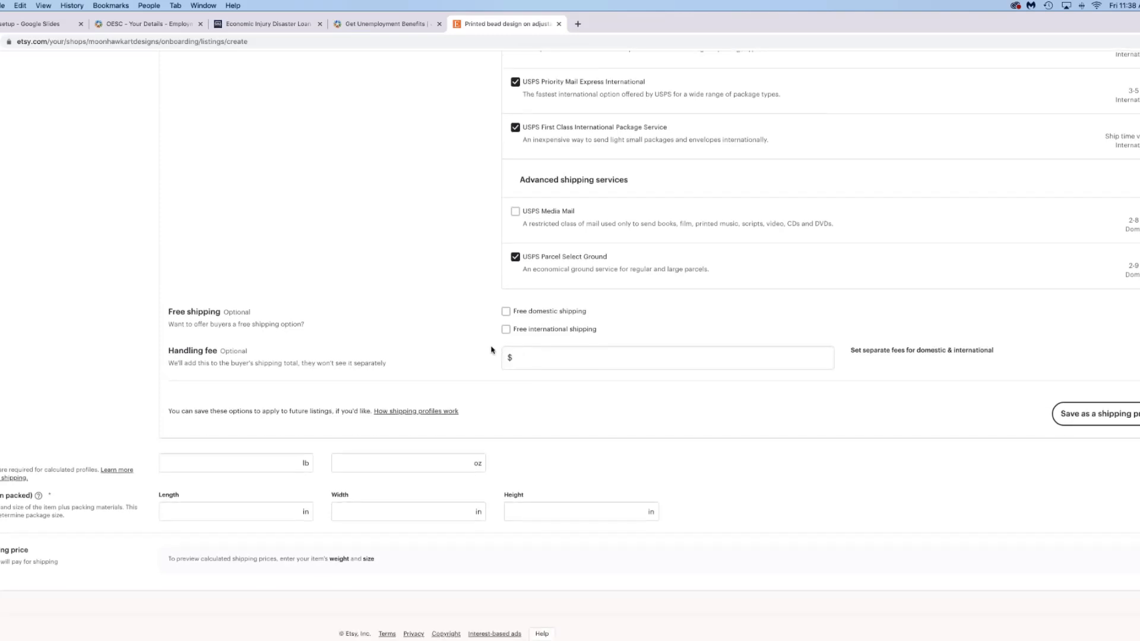
pyautogui.click(515, 358)
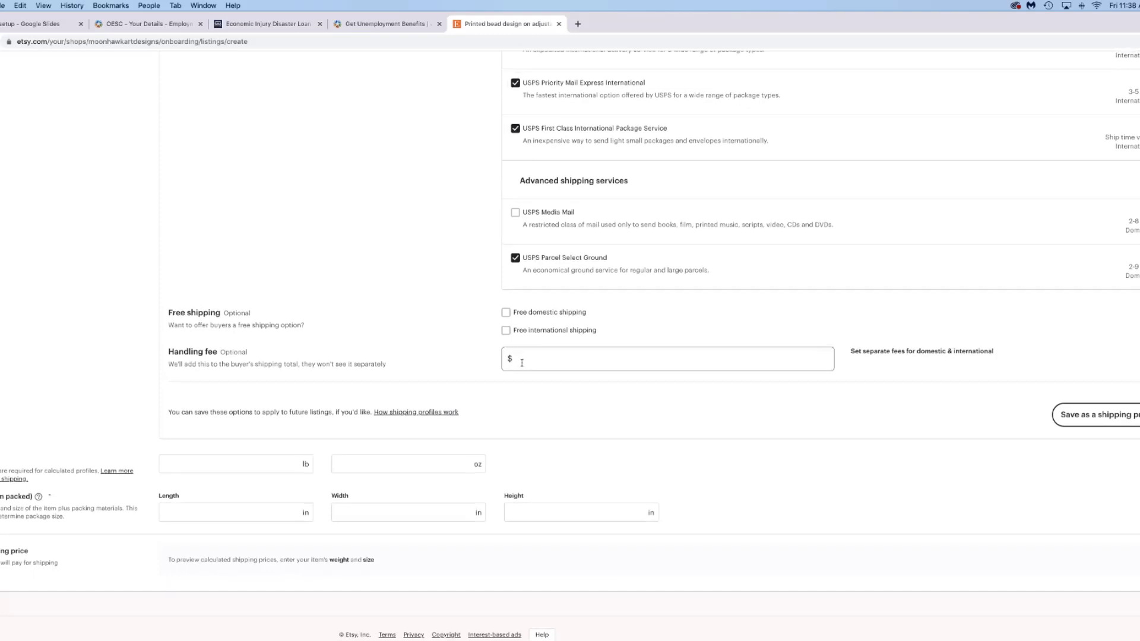
pyautogui.click(475, 375)
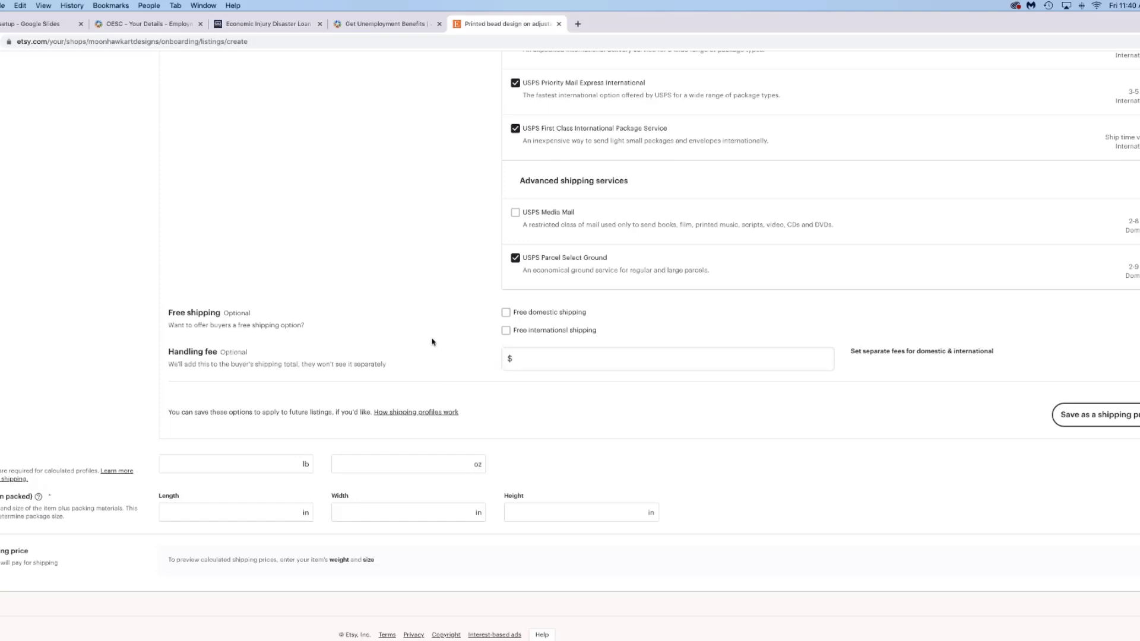
pyautogui.click(544, 359)
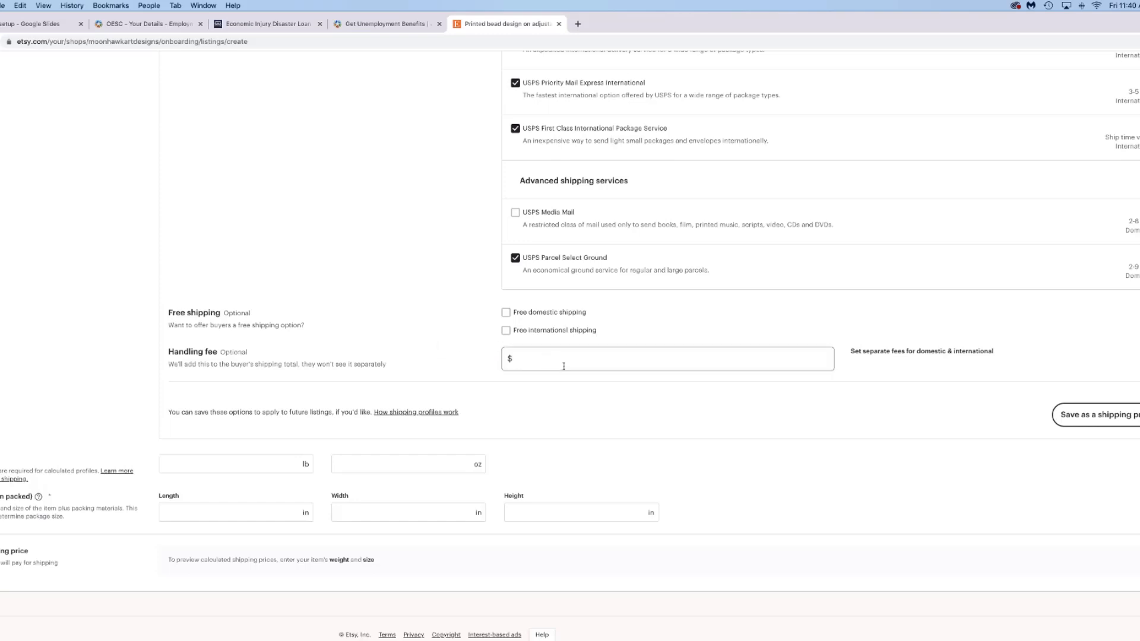
pyautogui.click(472, 324)
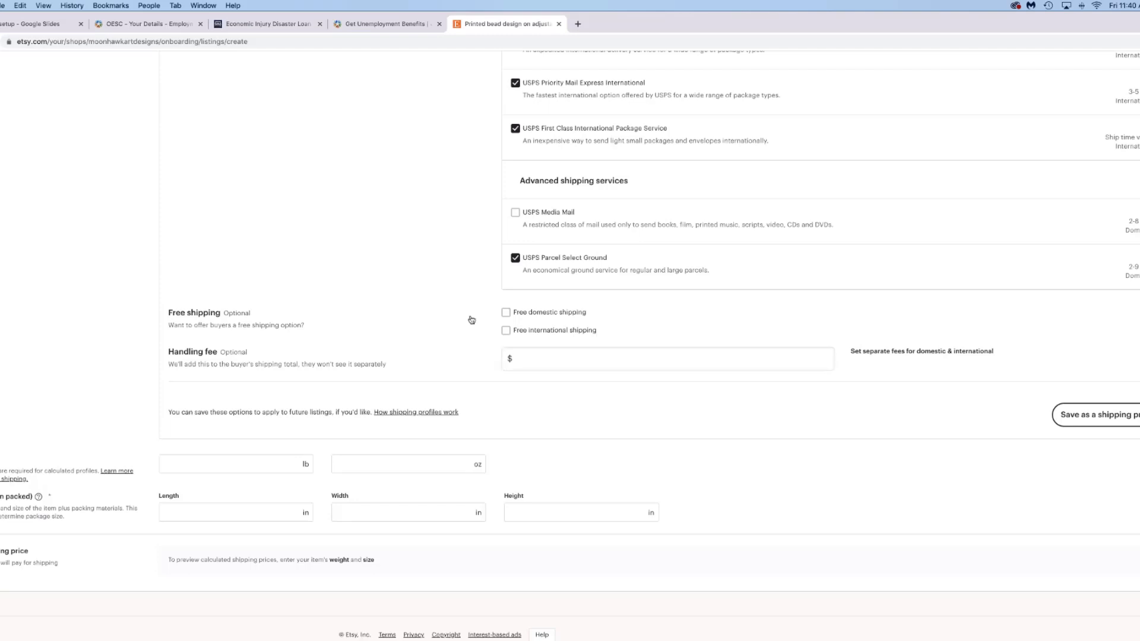
pyautogui.click(585, 356)
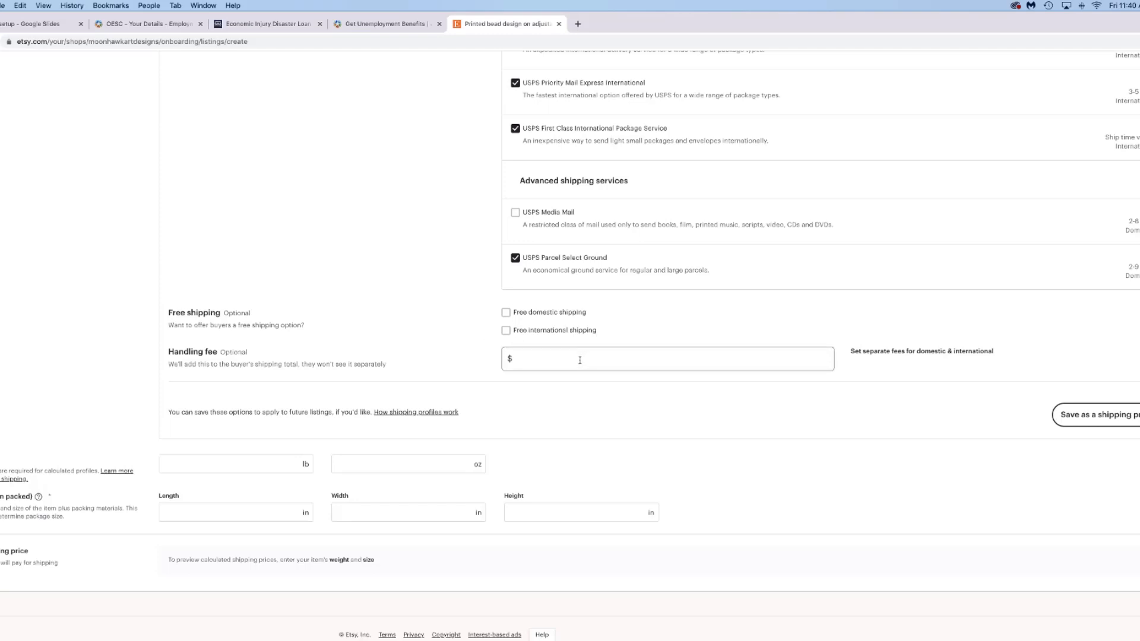
pyautogui.click(478, 373)
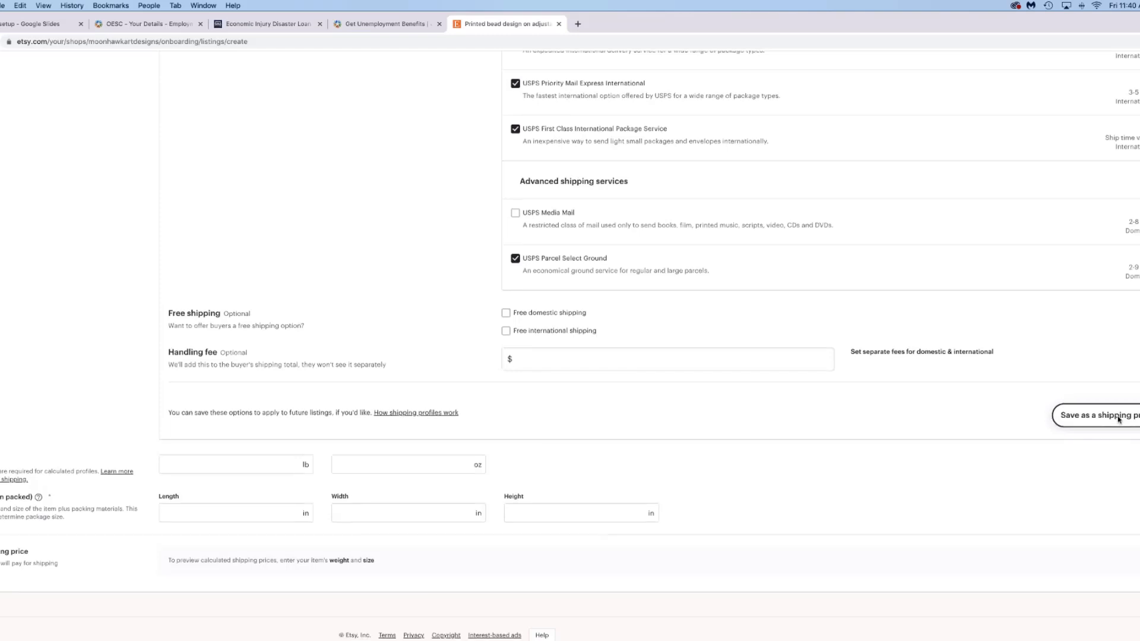
# - Create a shipping profile named 'cuffs' from the listing's current shipping options
pyautogui.click(1119, 420)
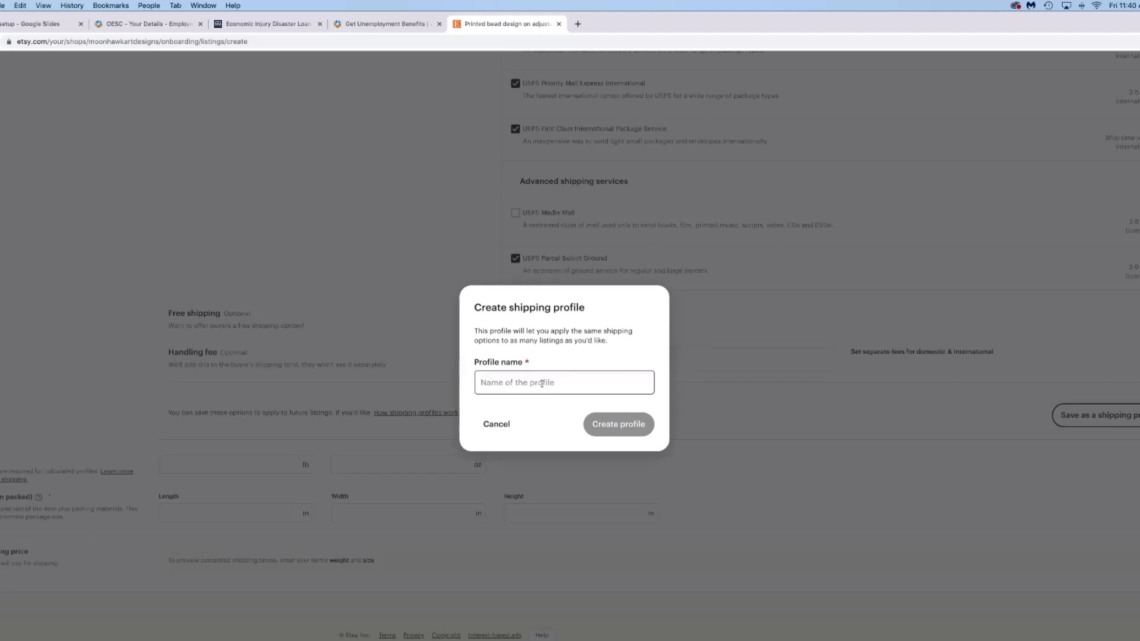
pyautogui.write('cuff')
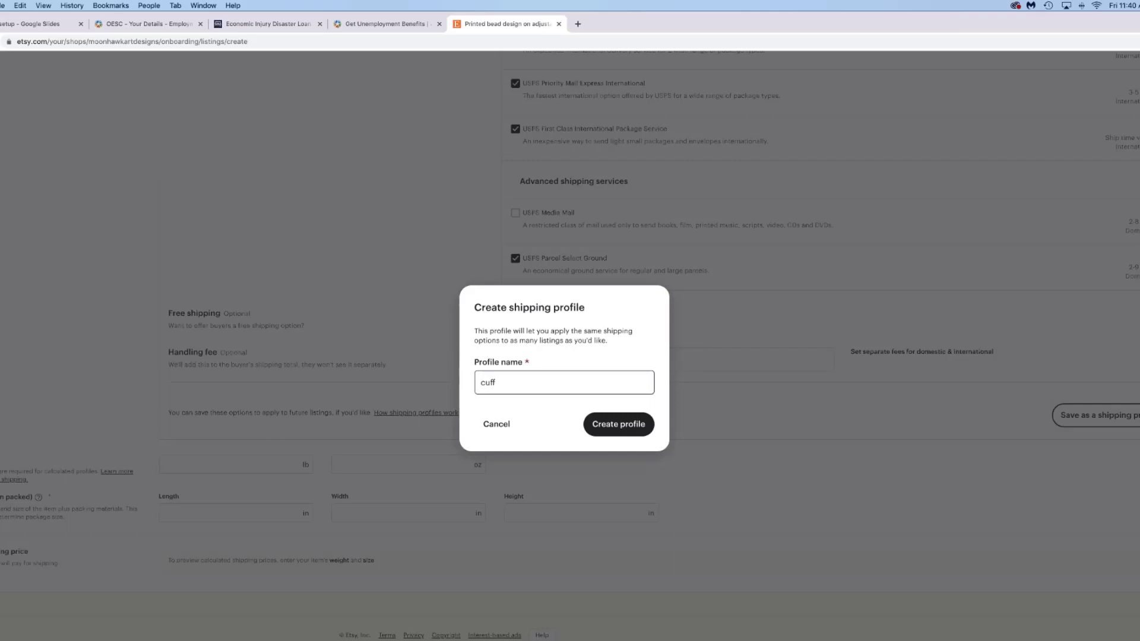
pyautogui.press('BackSpace')
pyautogui.write('s')
pyautogui.click(607, 424)
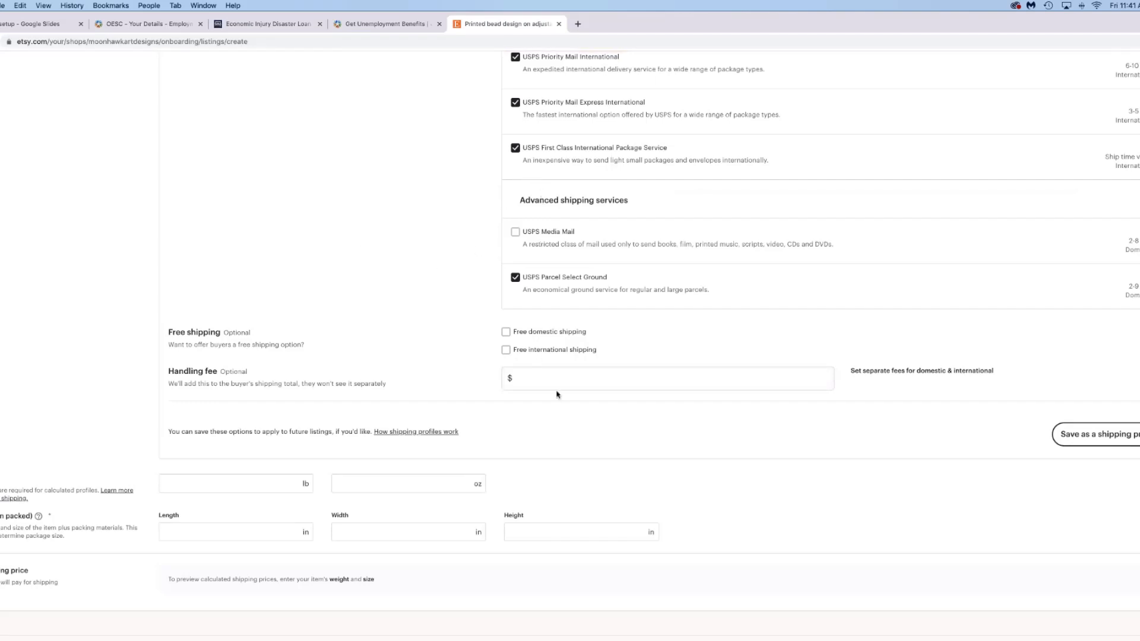
# - Set the package weight to 4 oz
pyautogui.click(174, 483)
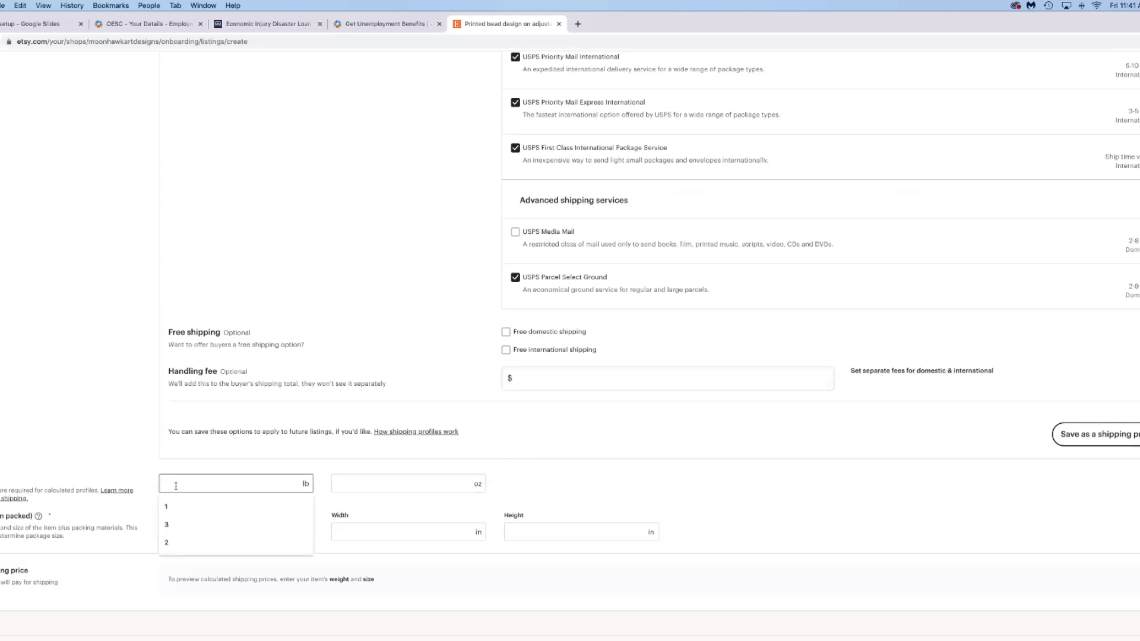
pyautogui.click(383, 486)
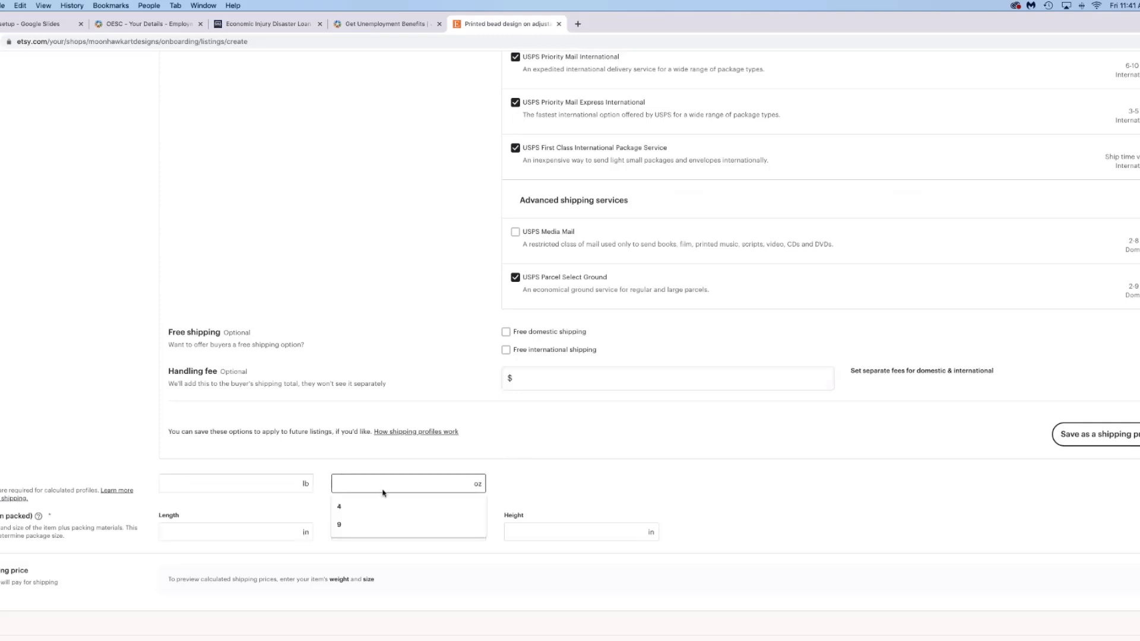
pyautogui.press('Escape')
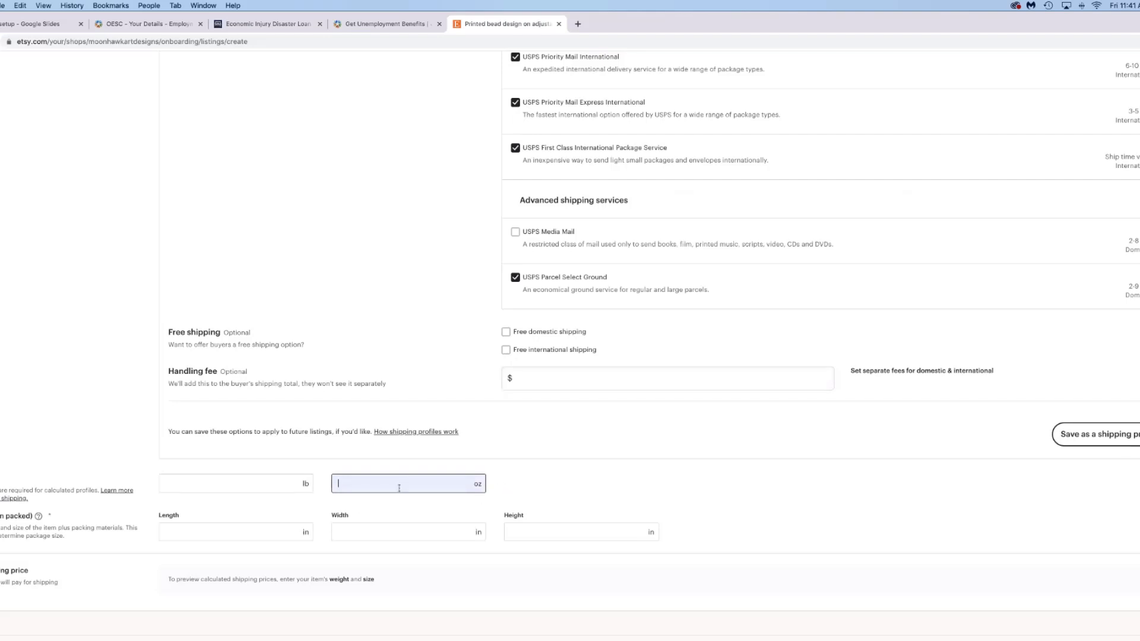
pyautogui.write('4')
pyautogui.scroll(-1, 492, 478)
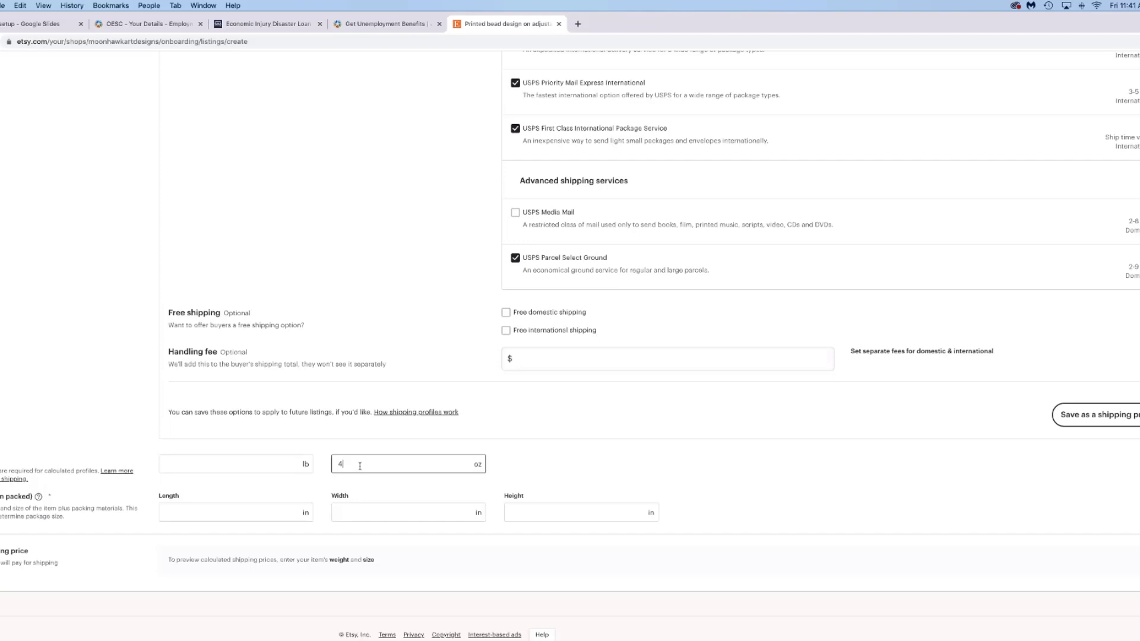
# - Set the package dimensions to 9 x 5 x 3 inches (length, width, height)
pyautogui.click(283, 512)
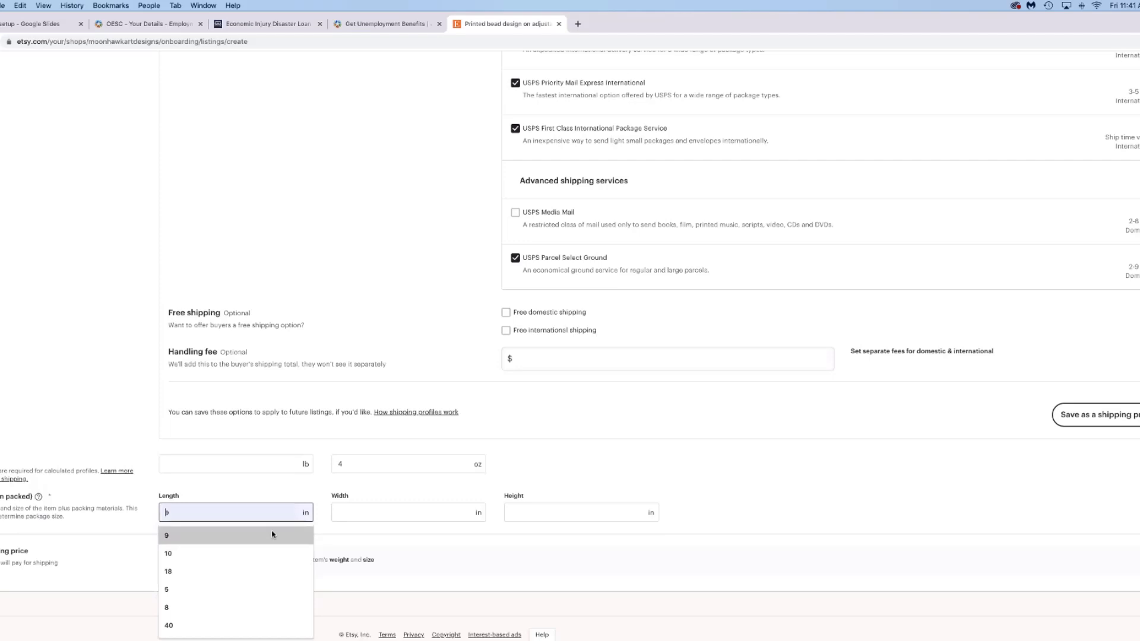
pyautogui.click(272, 535)
pyautogui.click(357, 512)
pyautogui.click(357, 535)
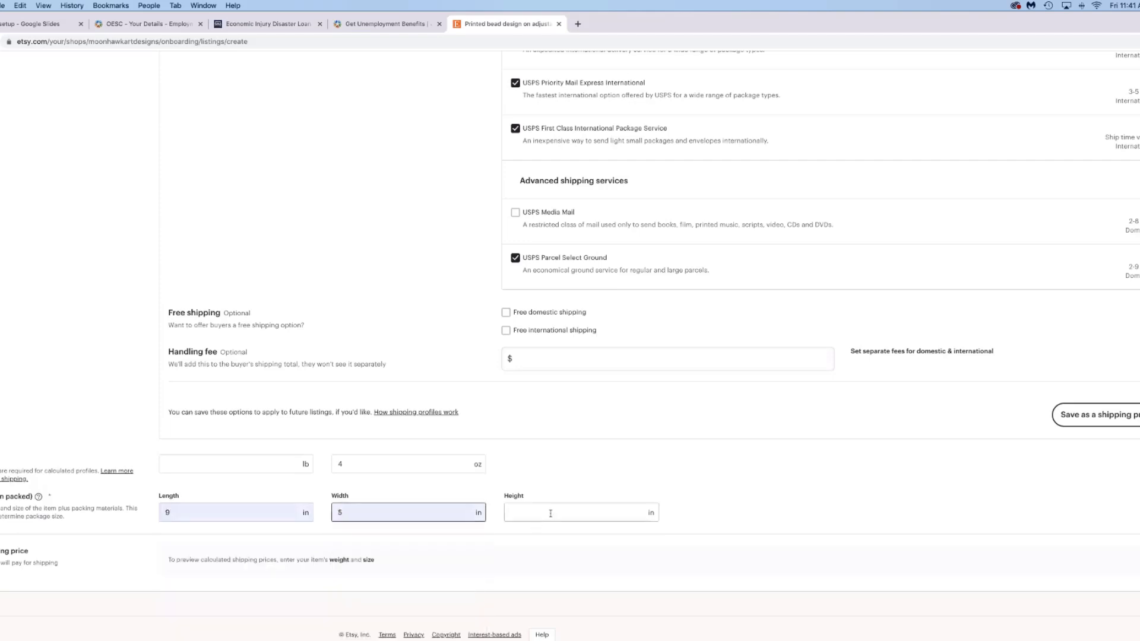
pyautogui.click(551, 514)
pyautogui.click(530, 606)
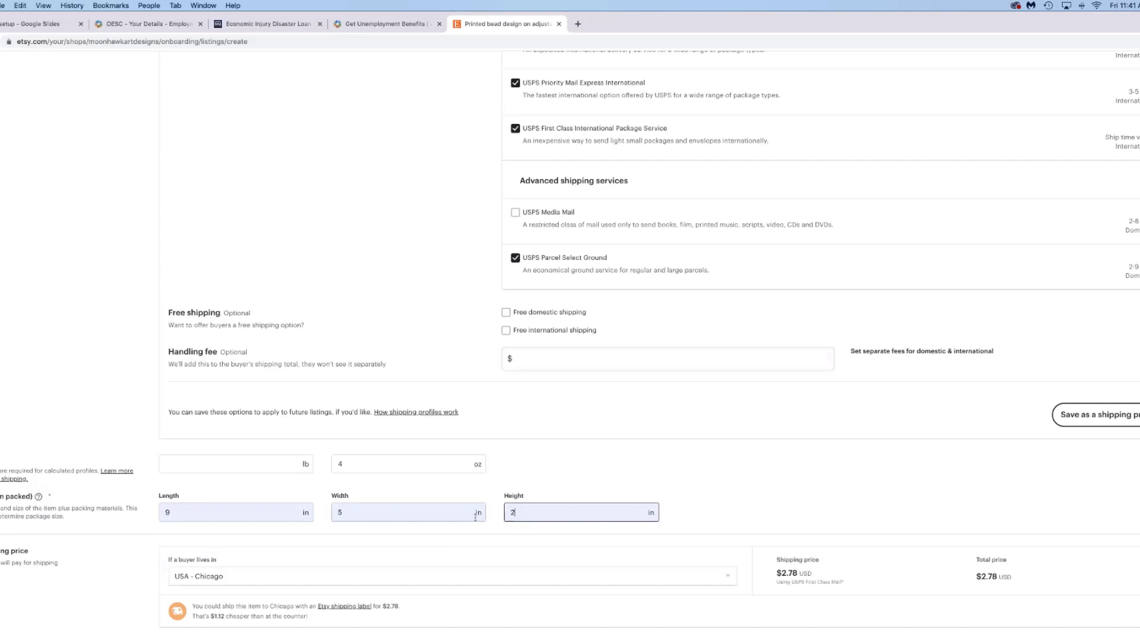
pyautogui.write('3')
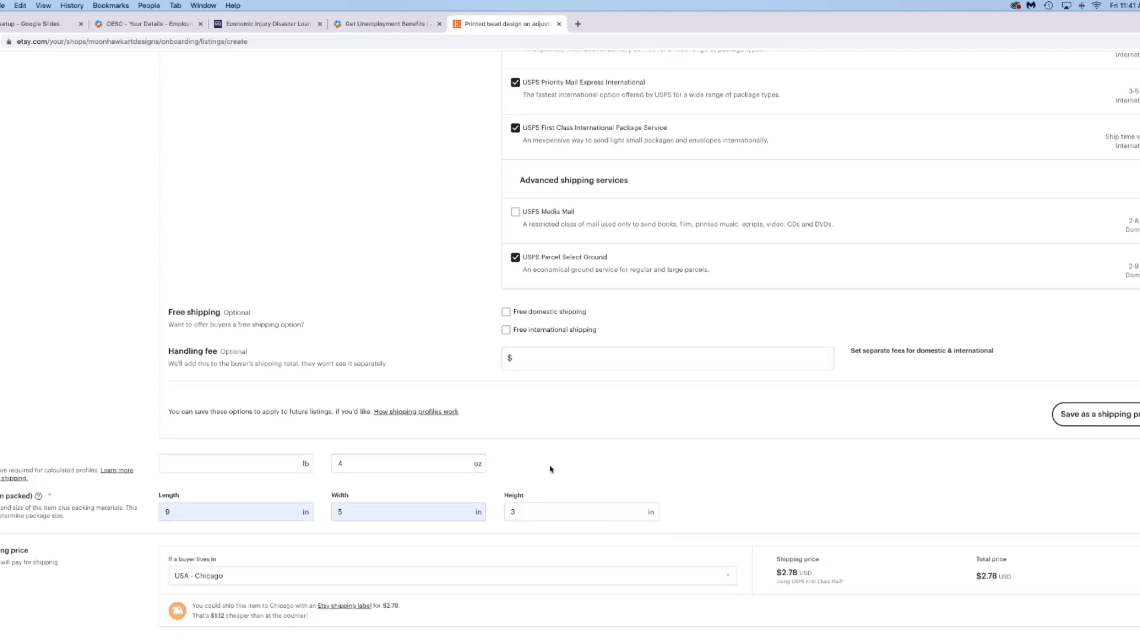
pyautogui.scroll(-2, 568, 469)
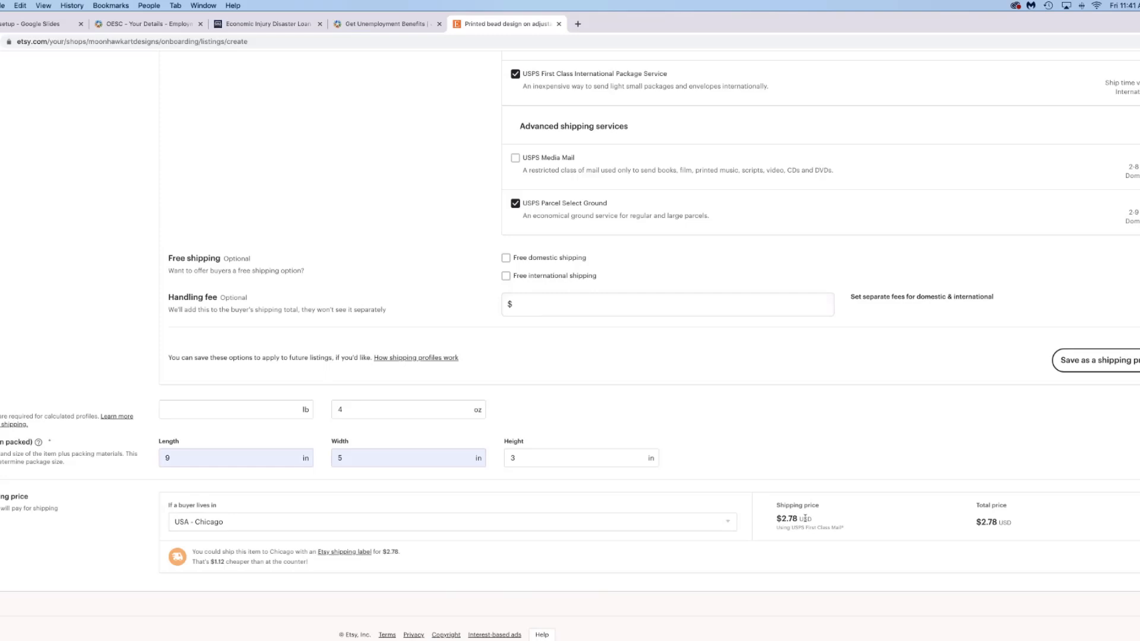
# - Set the shipping preview destination to France, estimating $13.78 via USPS First Class International
pyautogui.click(728, 523)
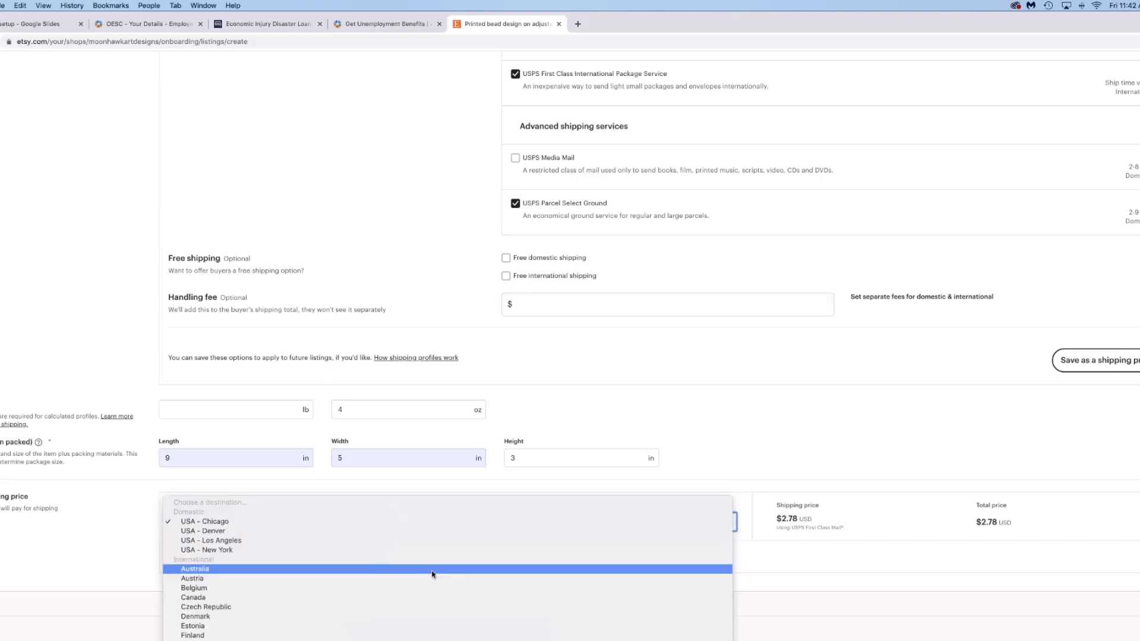
pyautogui.scroll(-3, 432, 575)
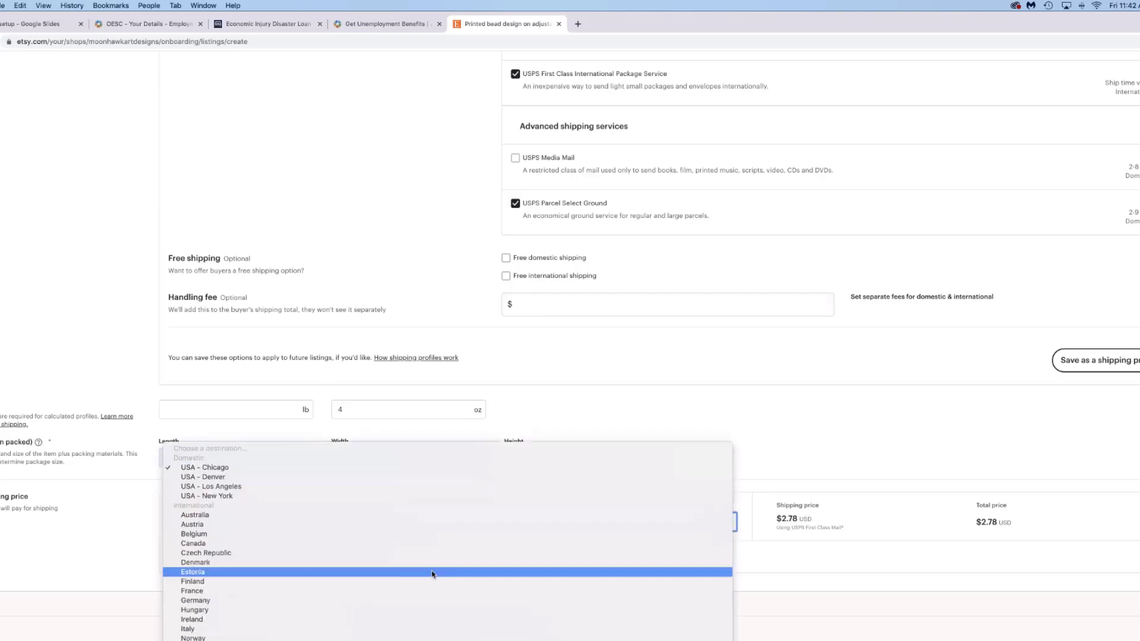
pyautogui.click(392, 592)
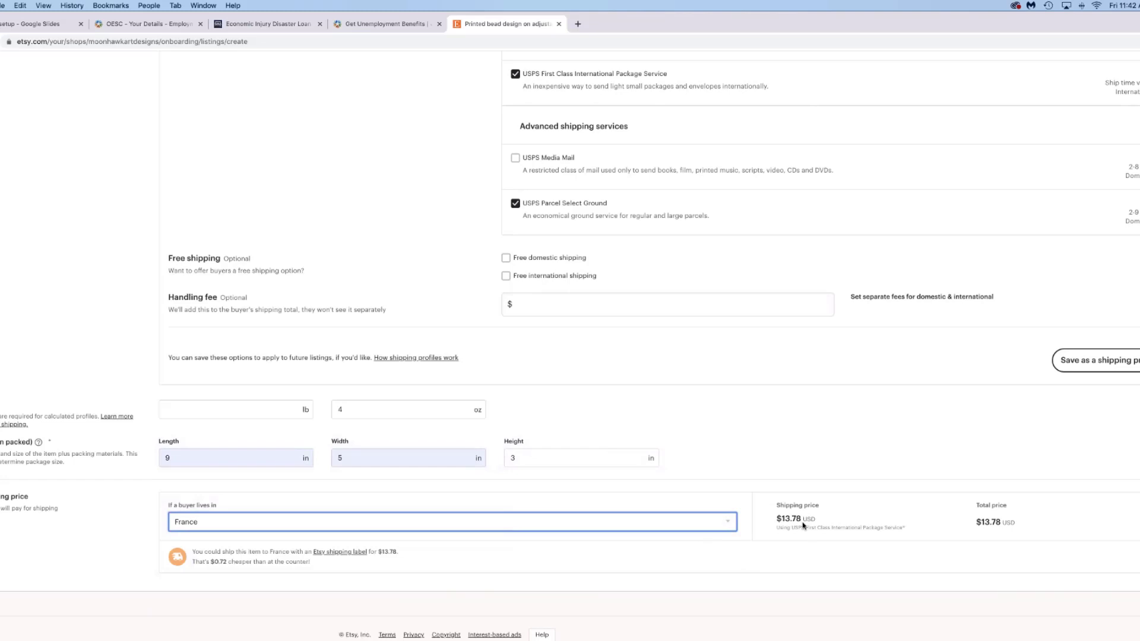
# - Price the .75 inch width at $8.00 and the 1.625 inch width at $15.00
pyautogui.scroll(8, 583, 451)
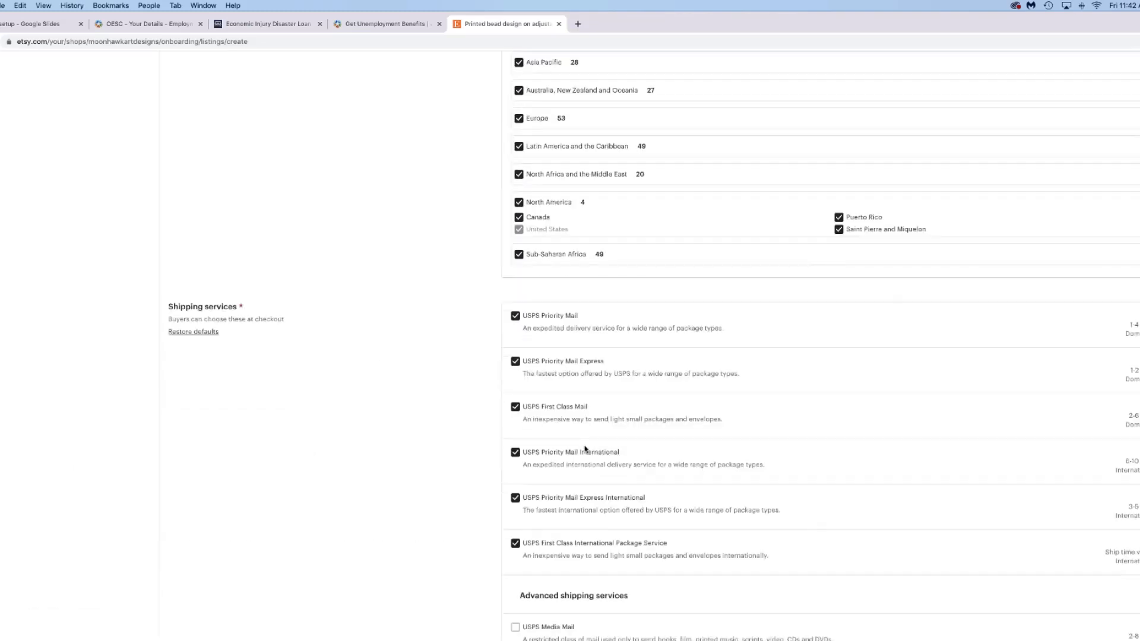
pyautogui.scroll(15, 585, 450)
pyautogui.scroll(-2, 582, 445)
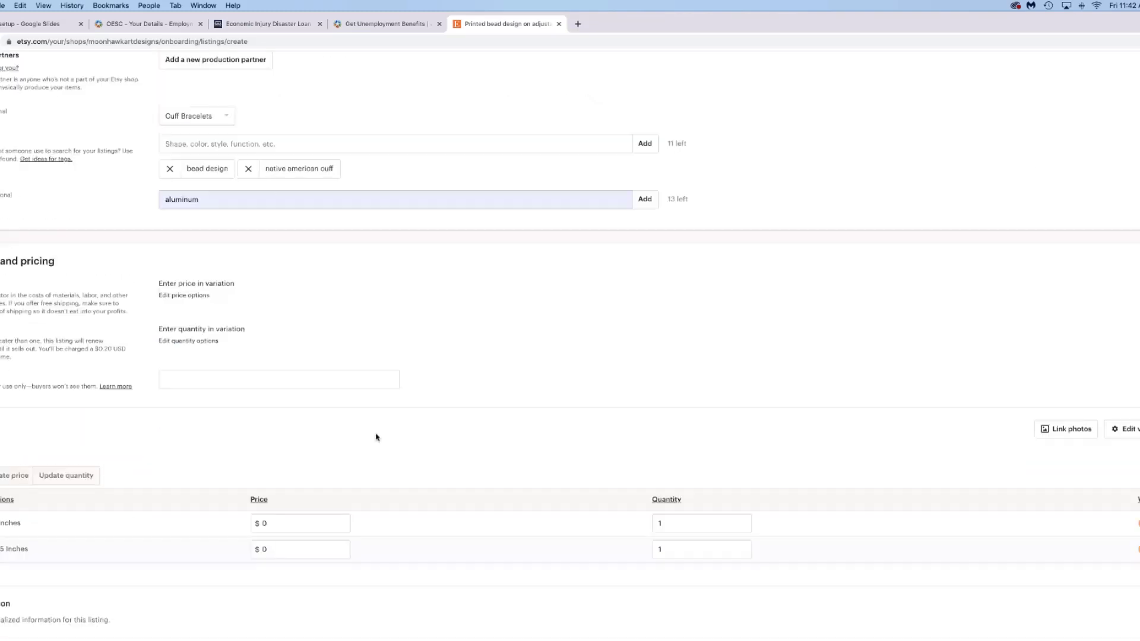
pyautogui.scroll(-3, 376, 438)
pyautogui.doubleClick(270, 401)
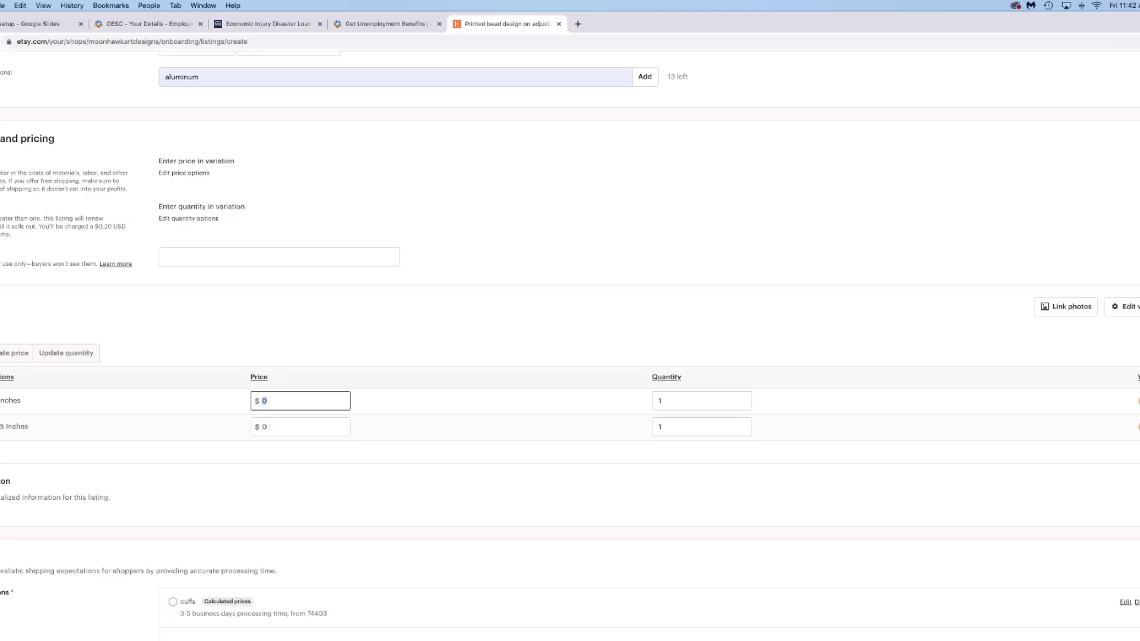
pyautogui.write('8')
pyautogui.click(265, 427)
pyautogui.write('15')
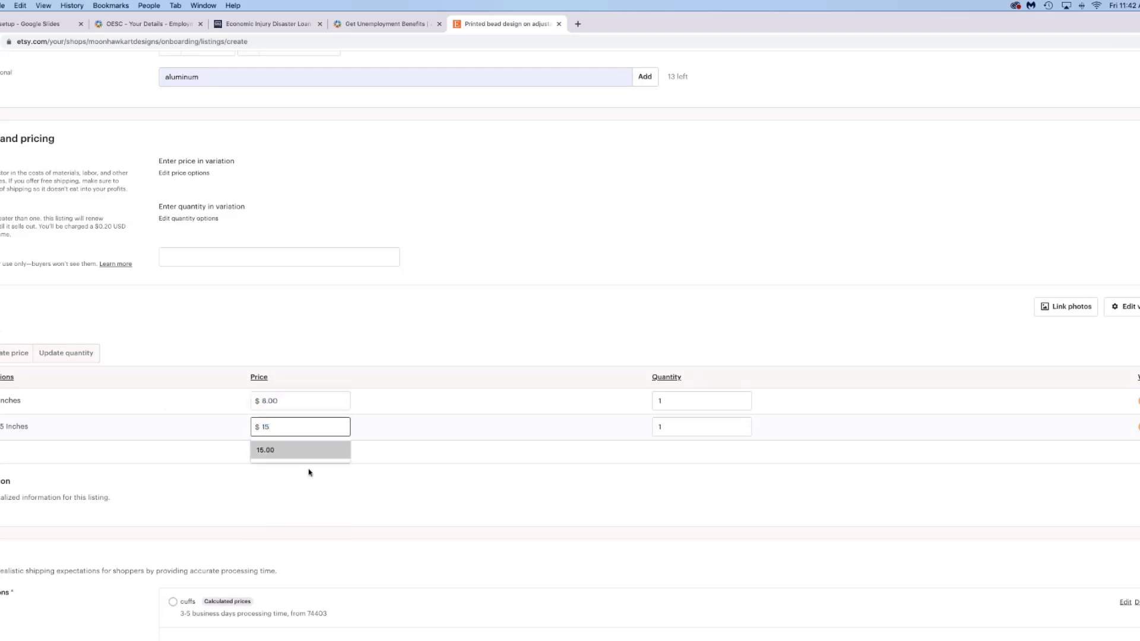
pyautogui.click(339, 454)
pyautogui.scroll(-15, 343, 458)
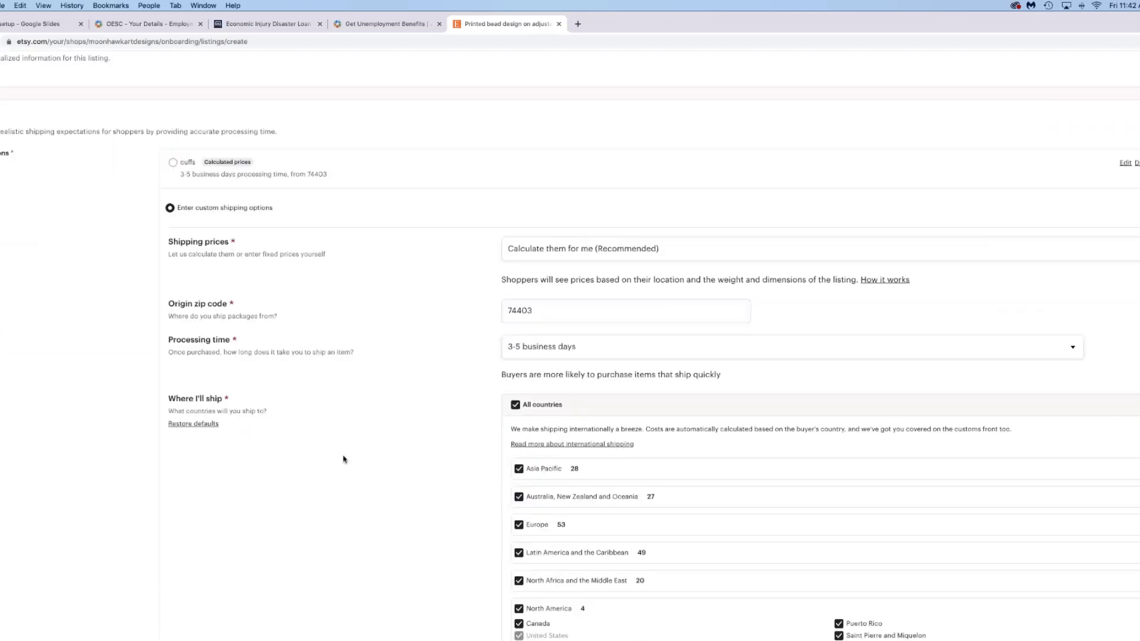
pyautogui.scroll(-3, 343, 456)
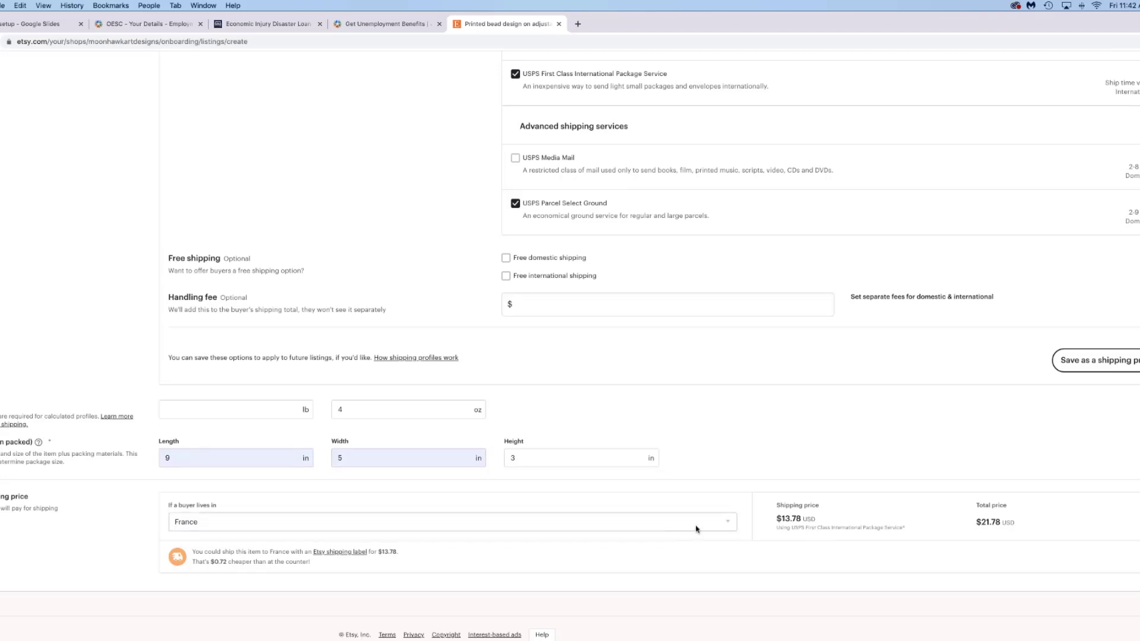
# - Switch the shipping preview destination to USA - Chicago, showing a $10.78 total
pyautogui.click(729, 523)
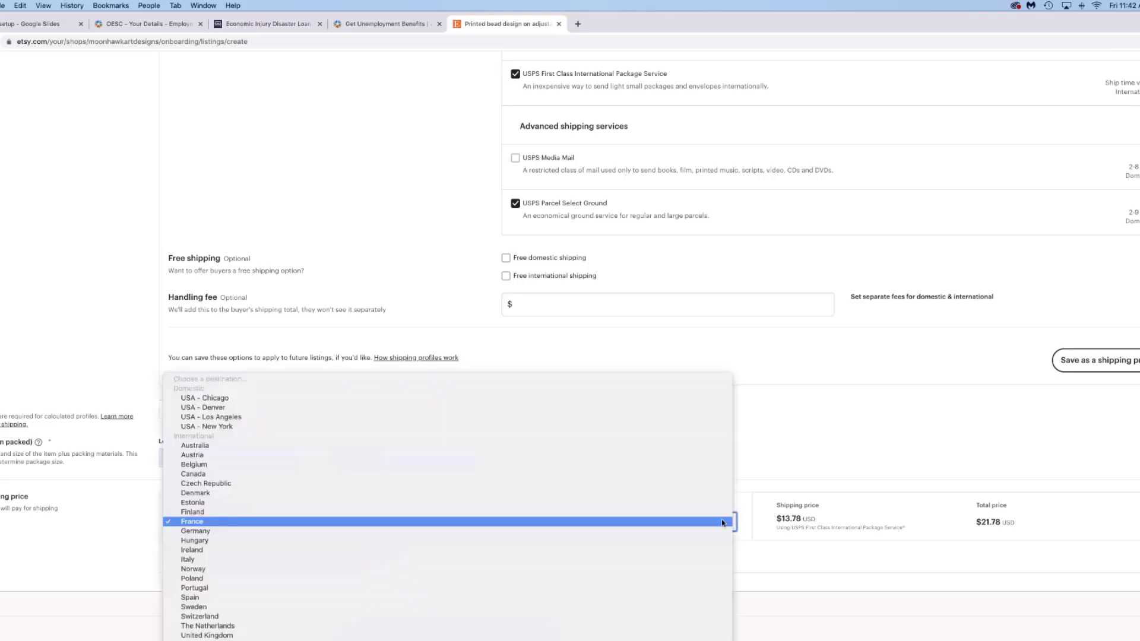
pyautogui.click(334, 399)
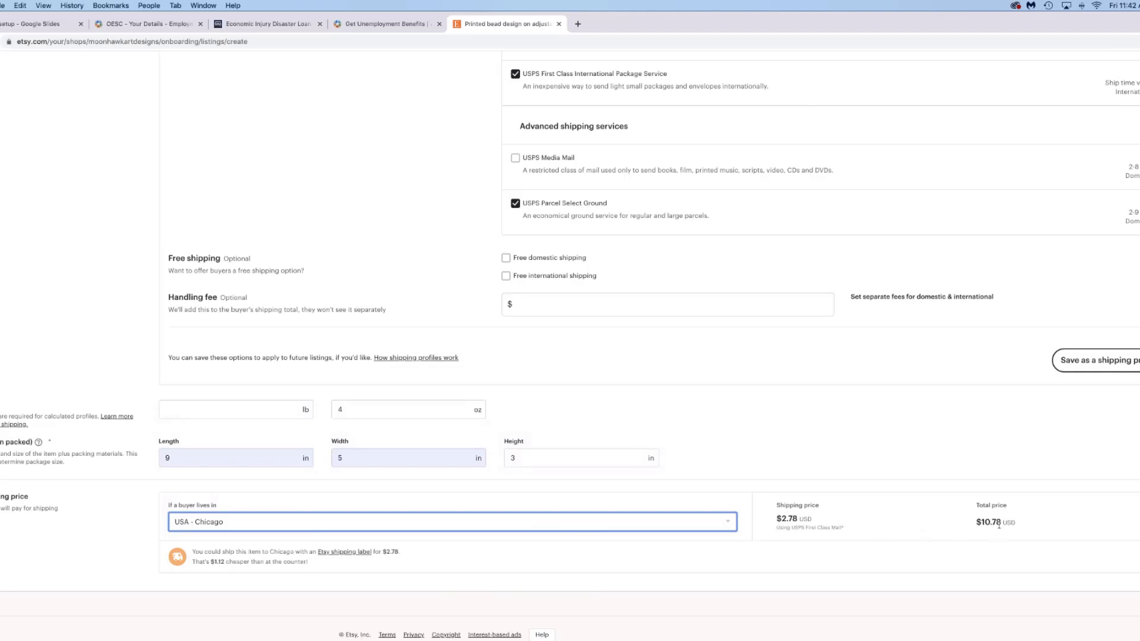
pyautogui.scroll(-1, 903, 559)
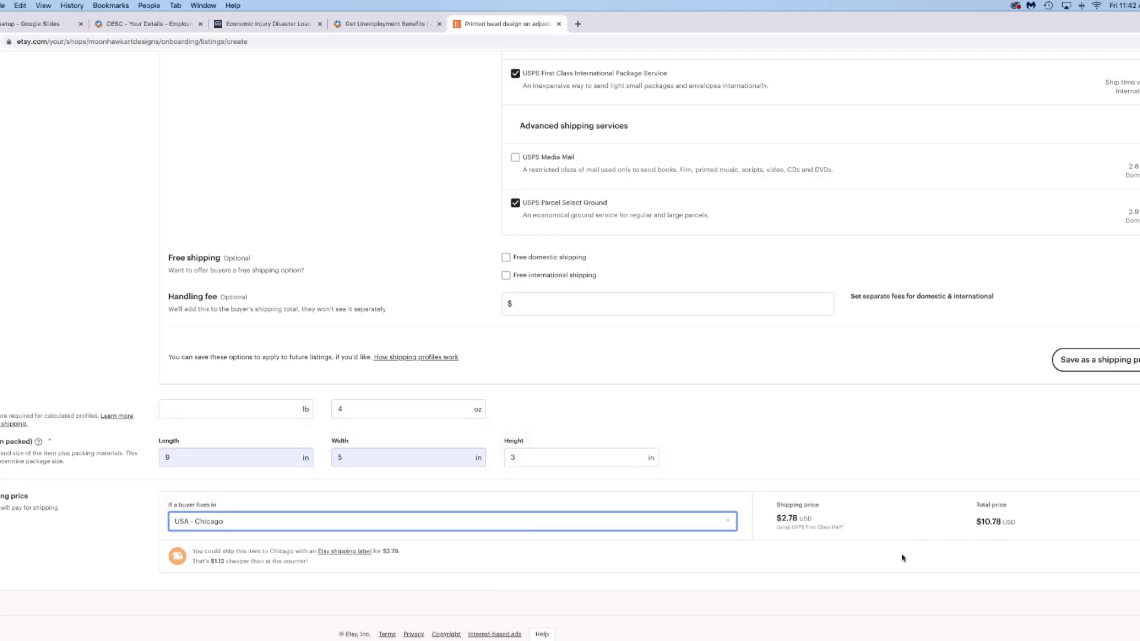
pyautogui.scroll(1, 903, 559)
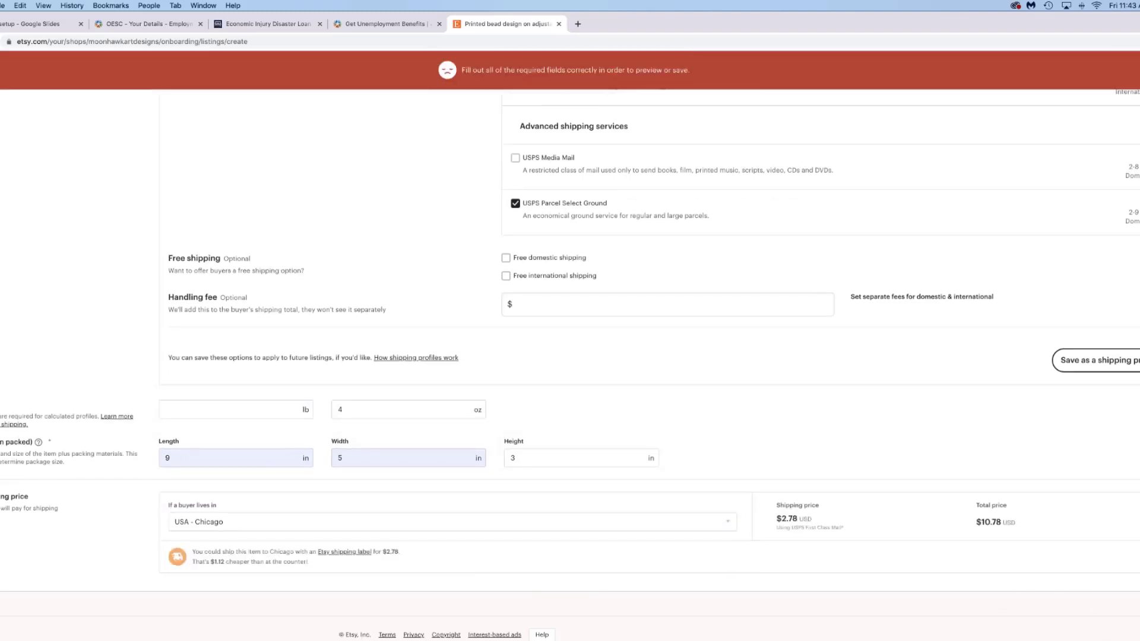
# - Scroll up past shipping and variations to the bracelet length field flagged 'Choose a unit'
pyautogui.scroll(6, 802, 457)
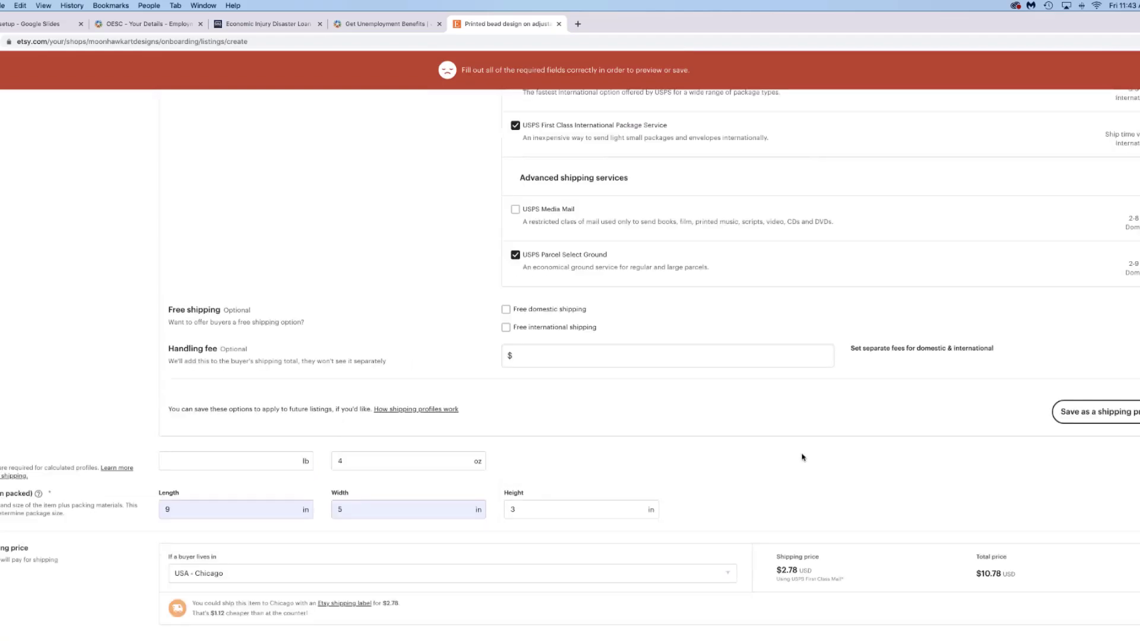
pyautogui.scroll(10, 803, 457)
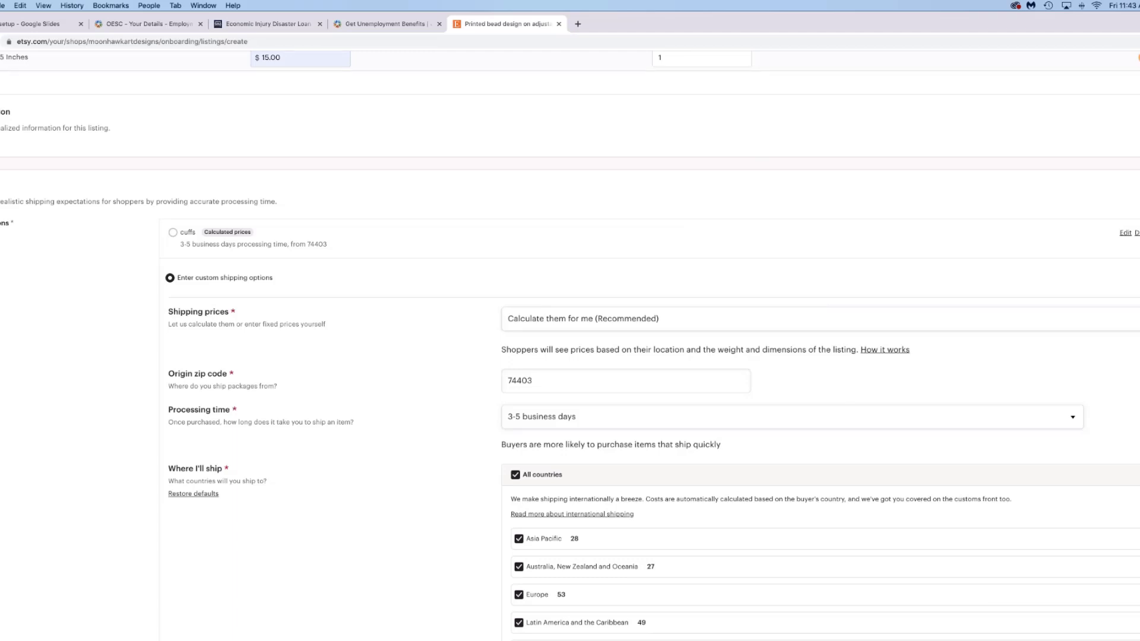
pyautogui.scroll(5, 826, 508)
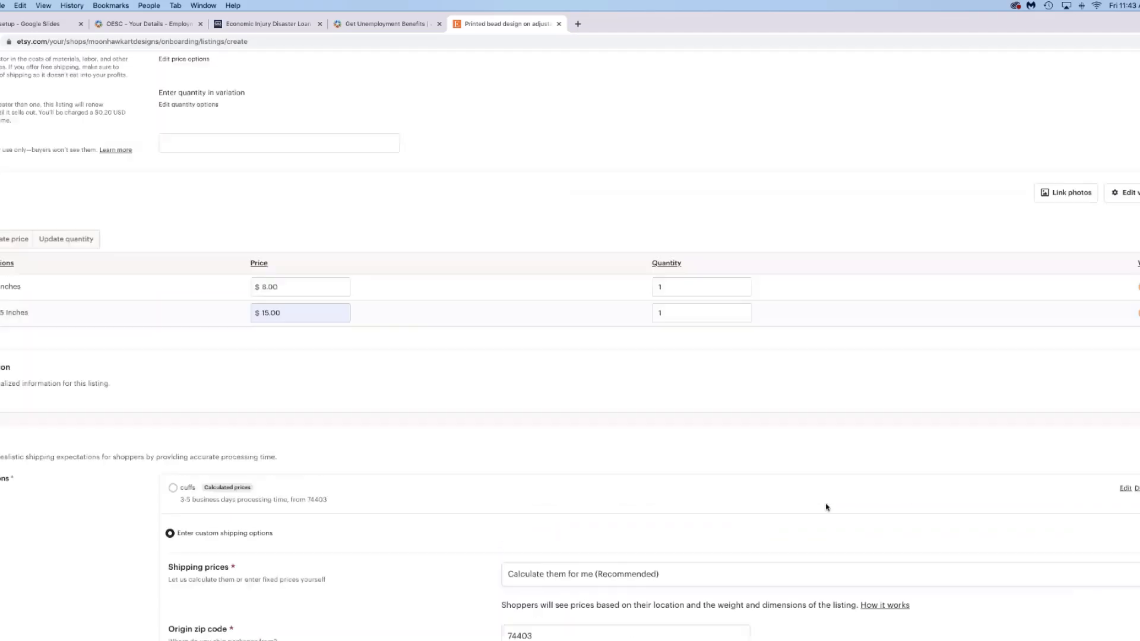
pyautogui.scroll(15, 826, 507)
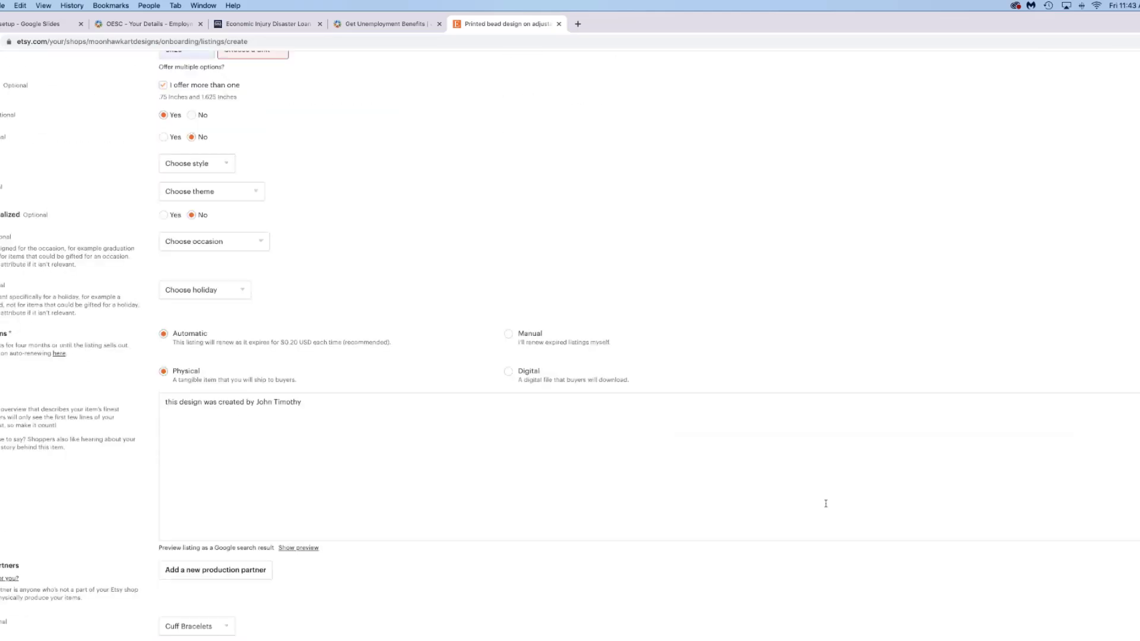
pyautogui.scroll(6, 825, 504)
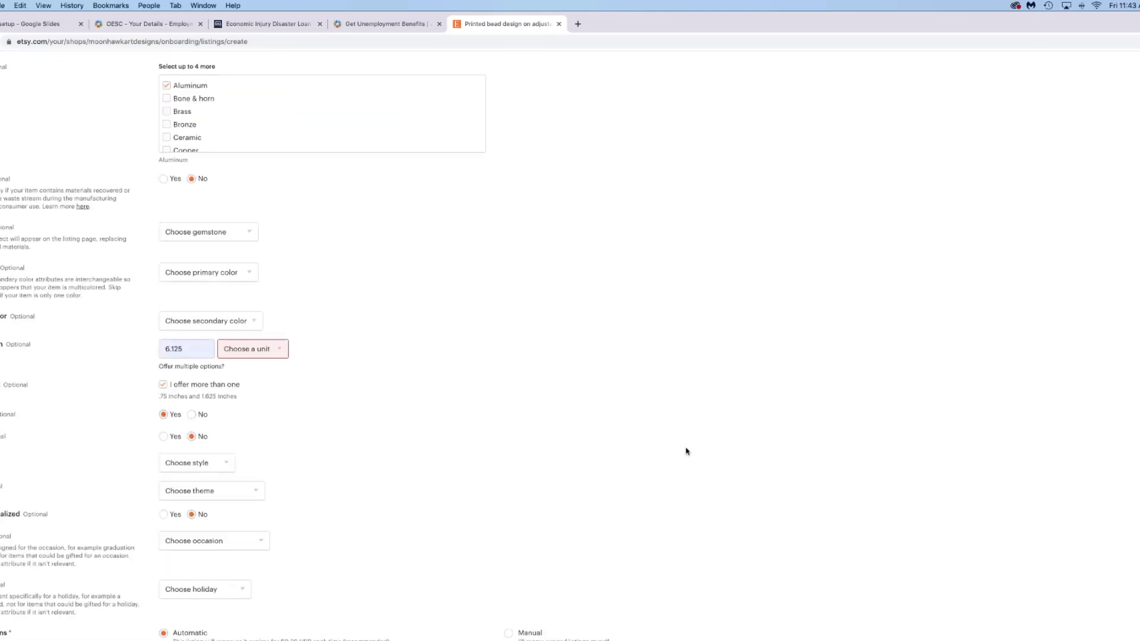
# - Give the 6.125 bracelet length the unit Inches, clearing the missing-unit error
pyautogui.moveTo(280, 351)
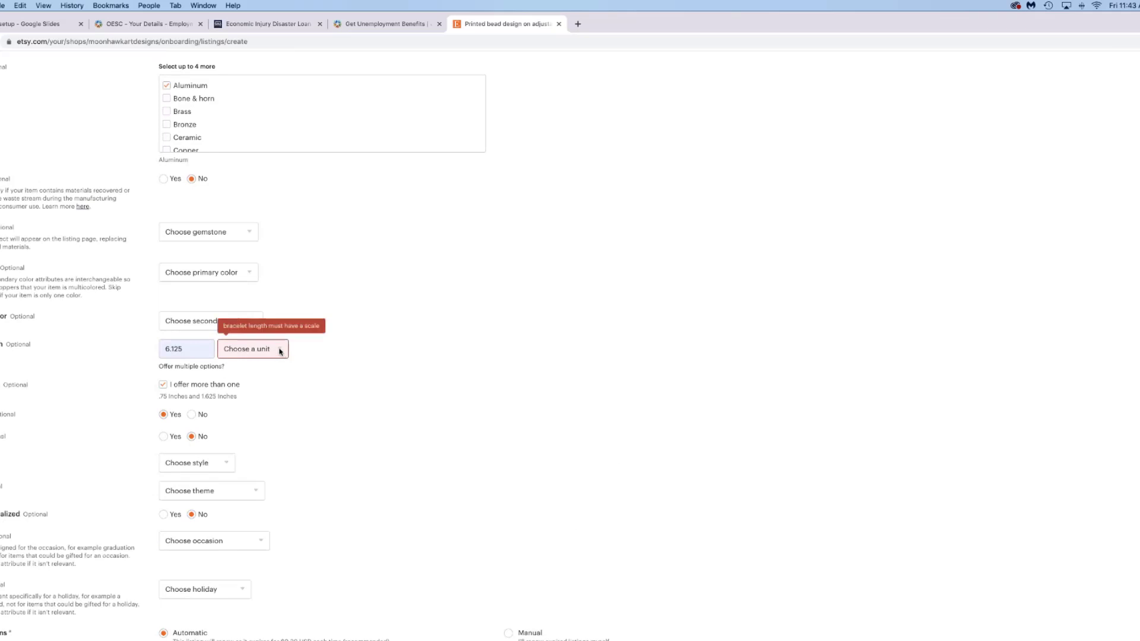
pyautogui.press('space')
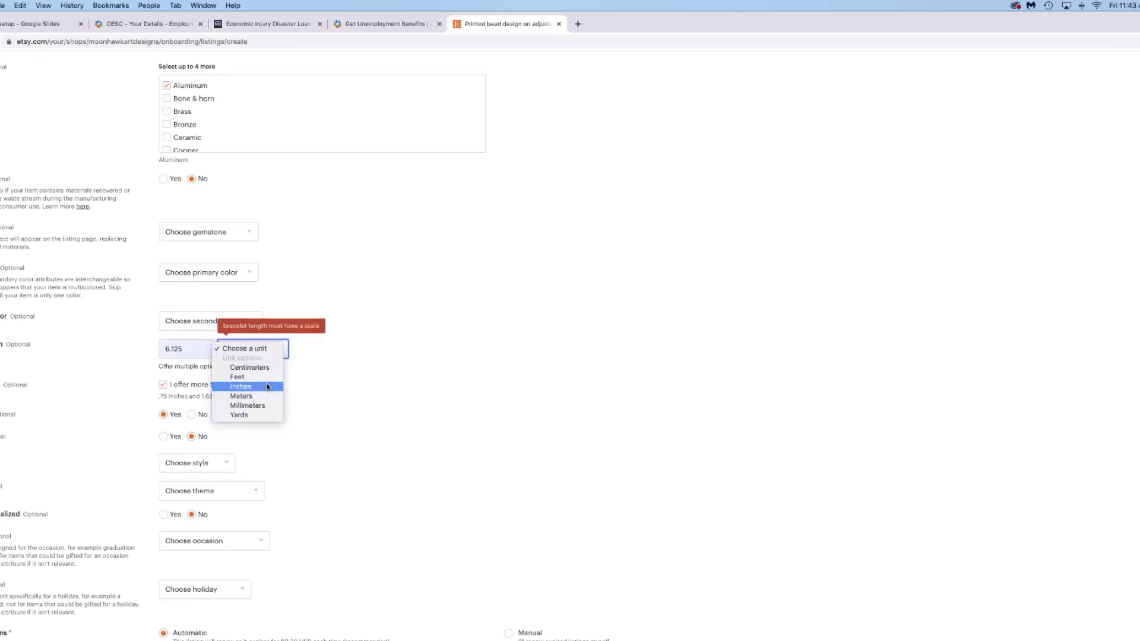
pyautogui.press('Escape')
pyautogui.press('i')
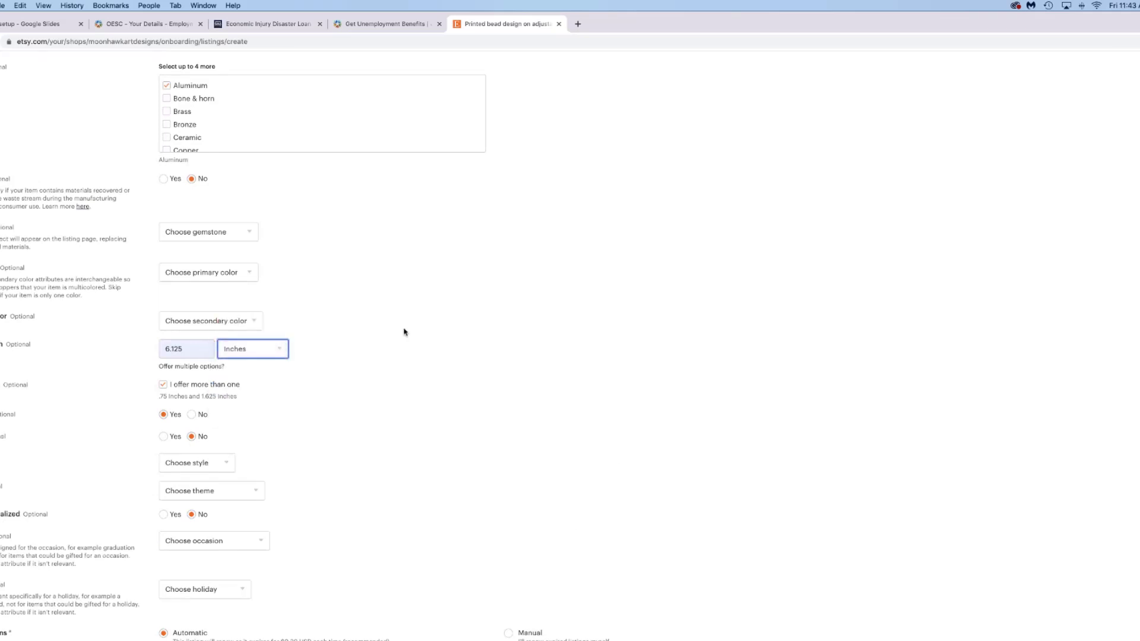
pyautogui.scroll(-10, 404, 332)
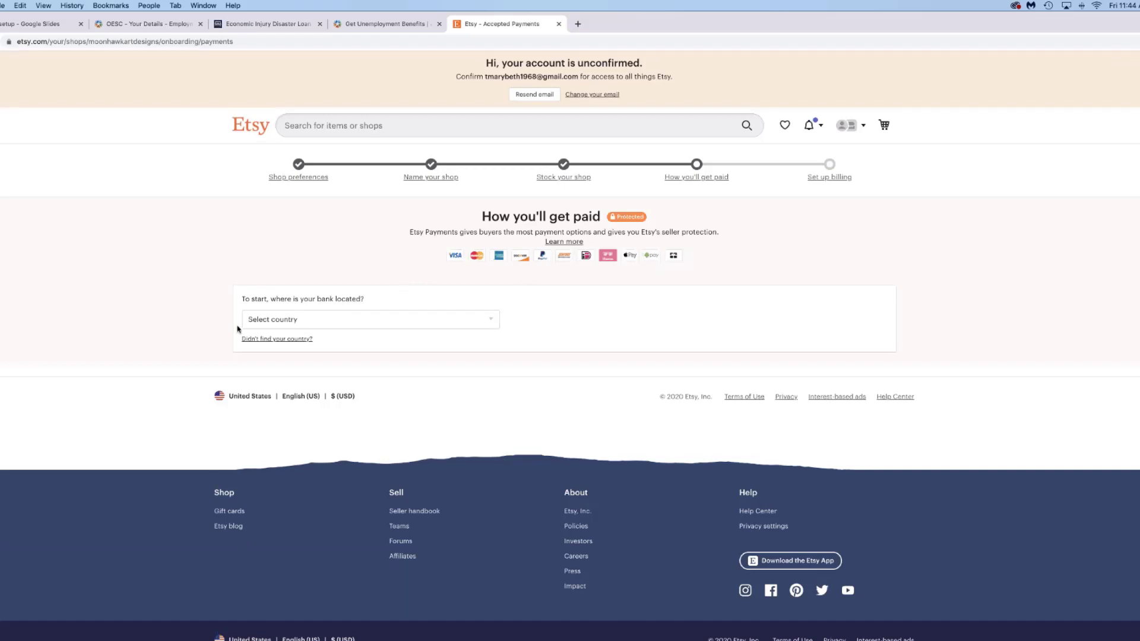
# - Choose United States as the bank's country, revealing USD deposit and account fields
pyautogui.click(493, 322)
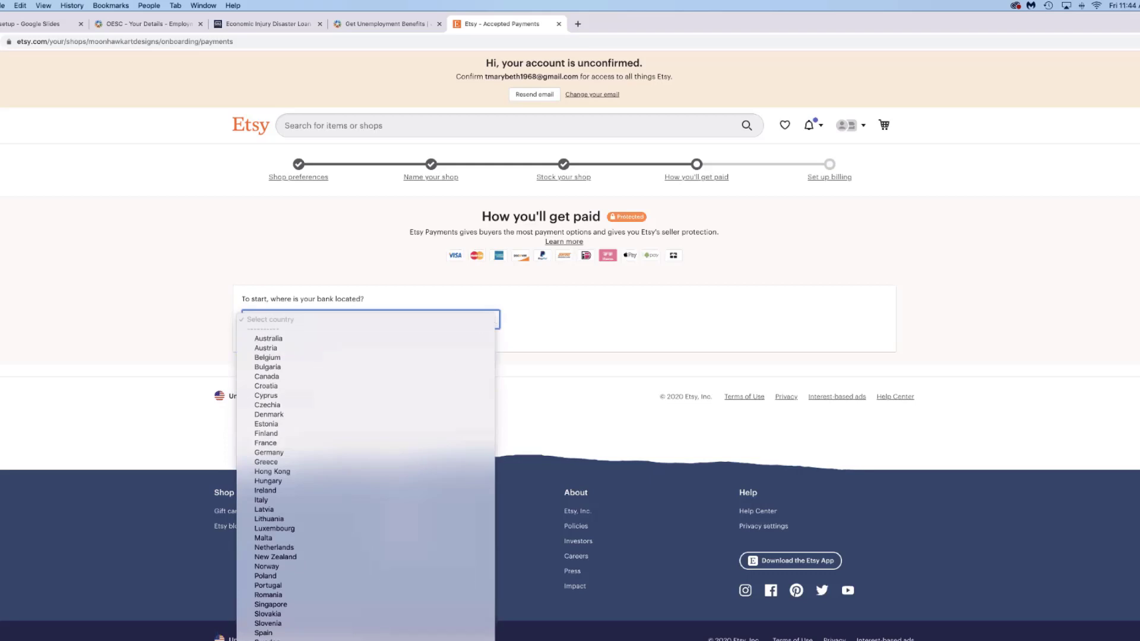
pyautogui.click(356, 629)
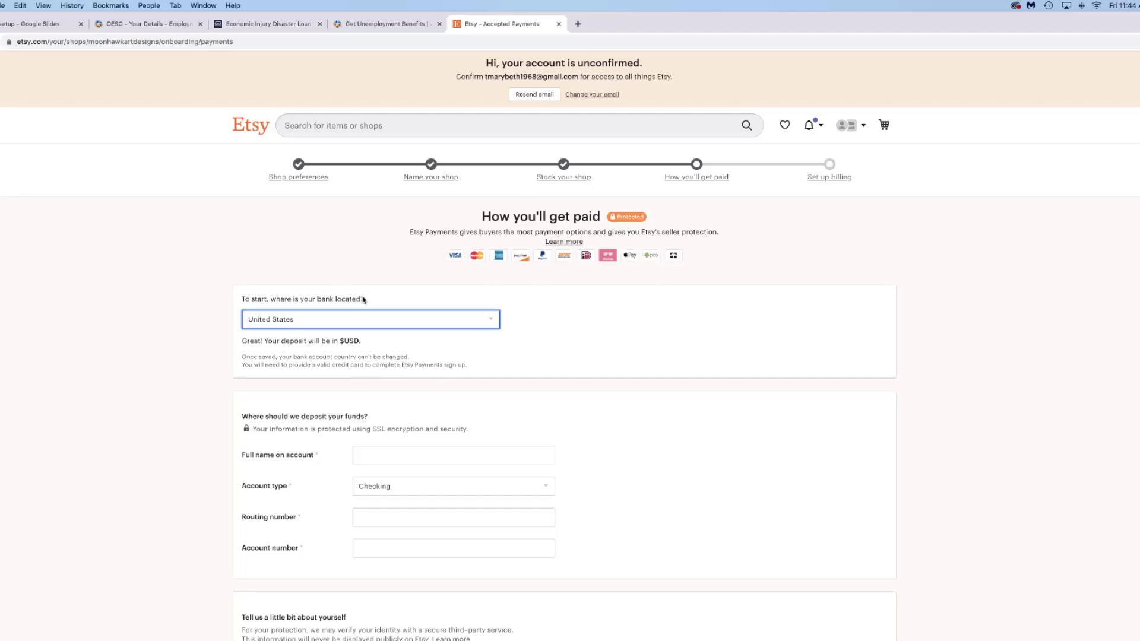
pyautogui.scroll(-1, 489, 393)
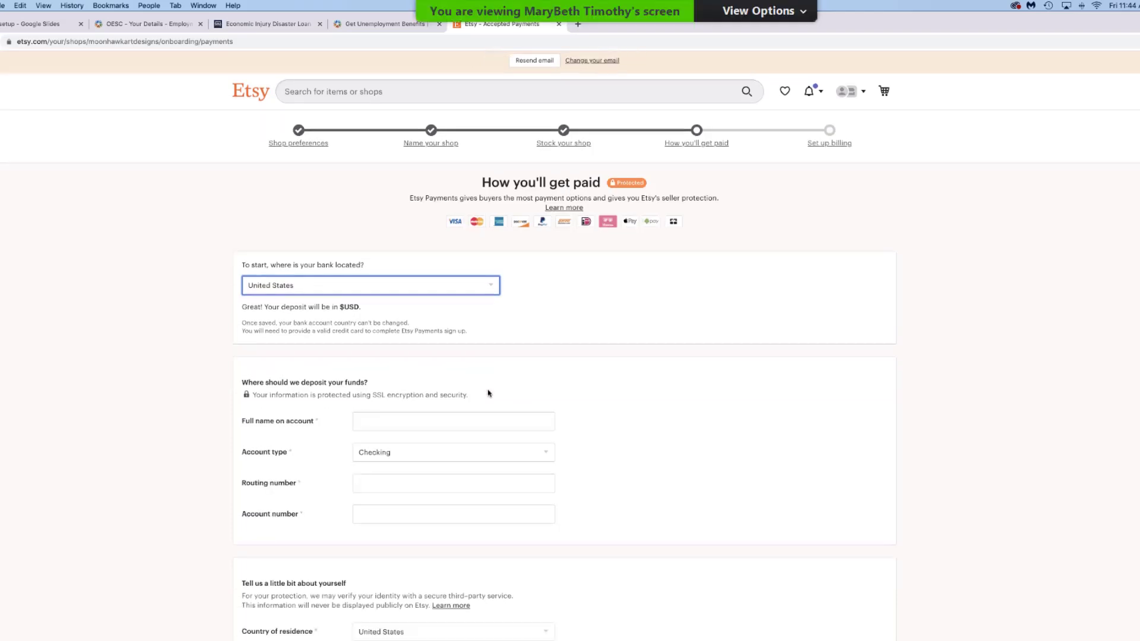
pyautogui.scroll(-1, 489, 394)
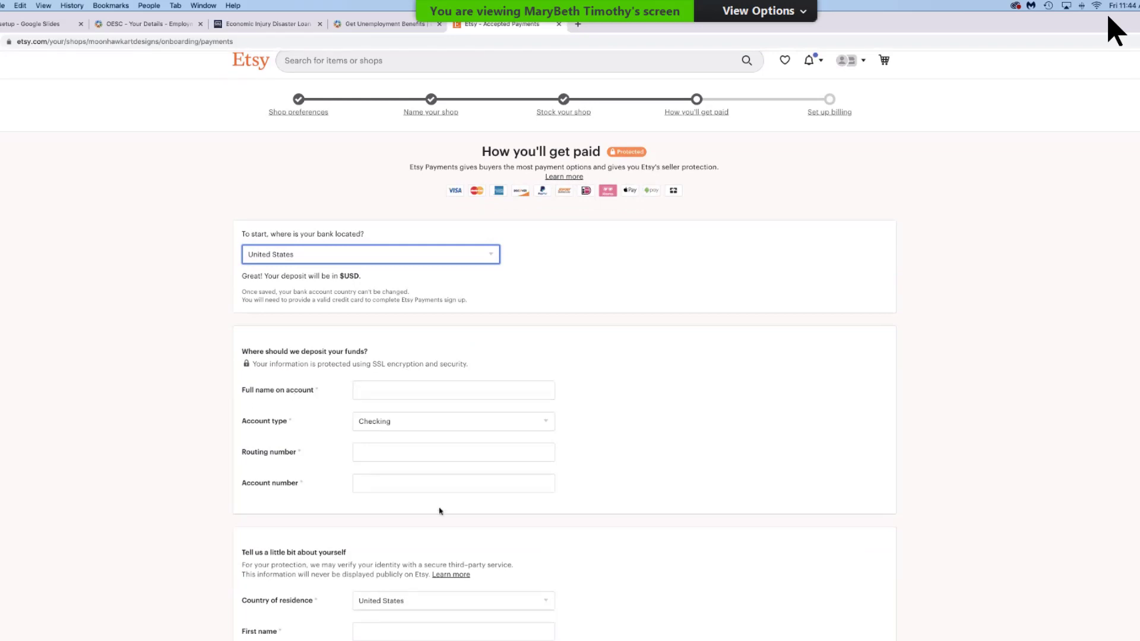
pyautogui.scroll(-3, 500, 471)
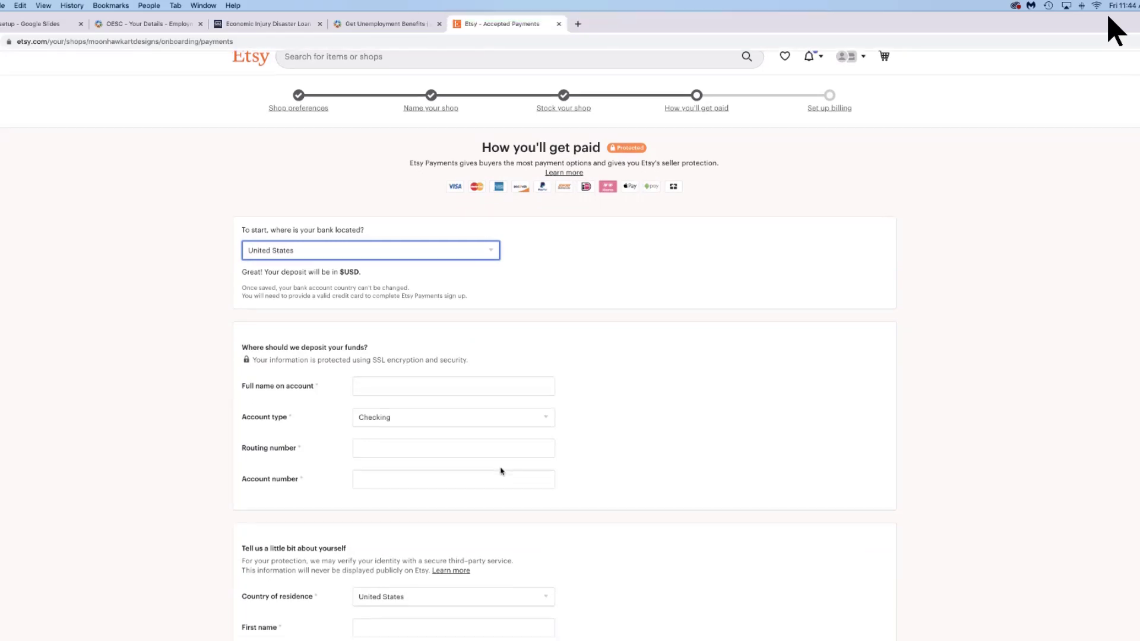
pyautogui.scroll(-5, 500, 471)
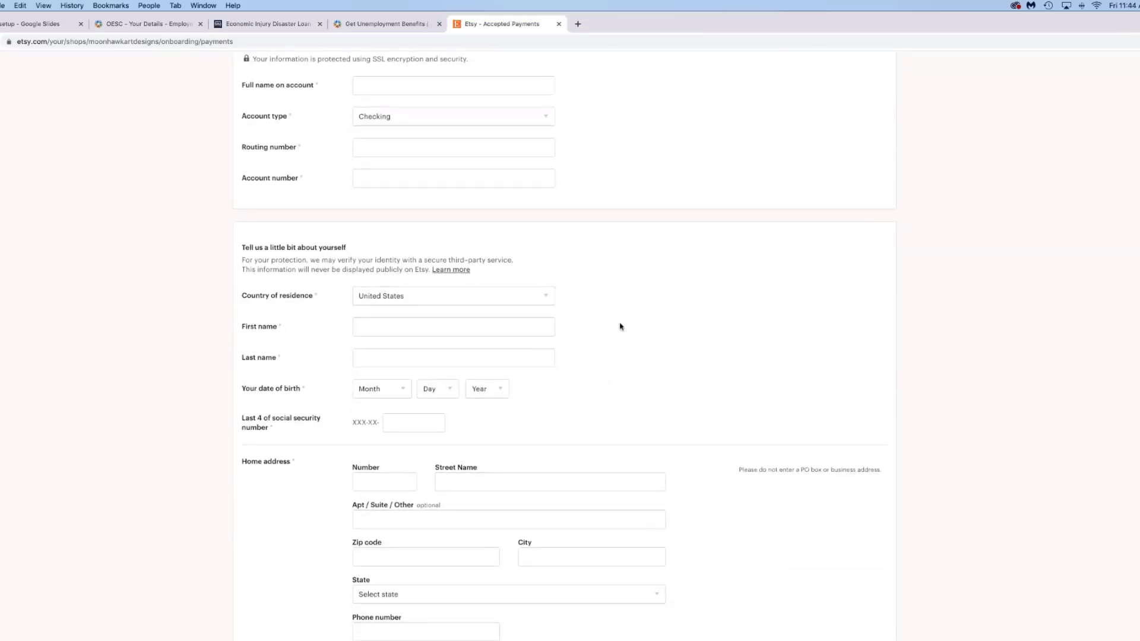
pyautogui.scroll(-3, 621, 327)
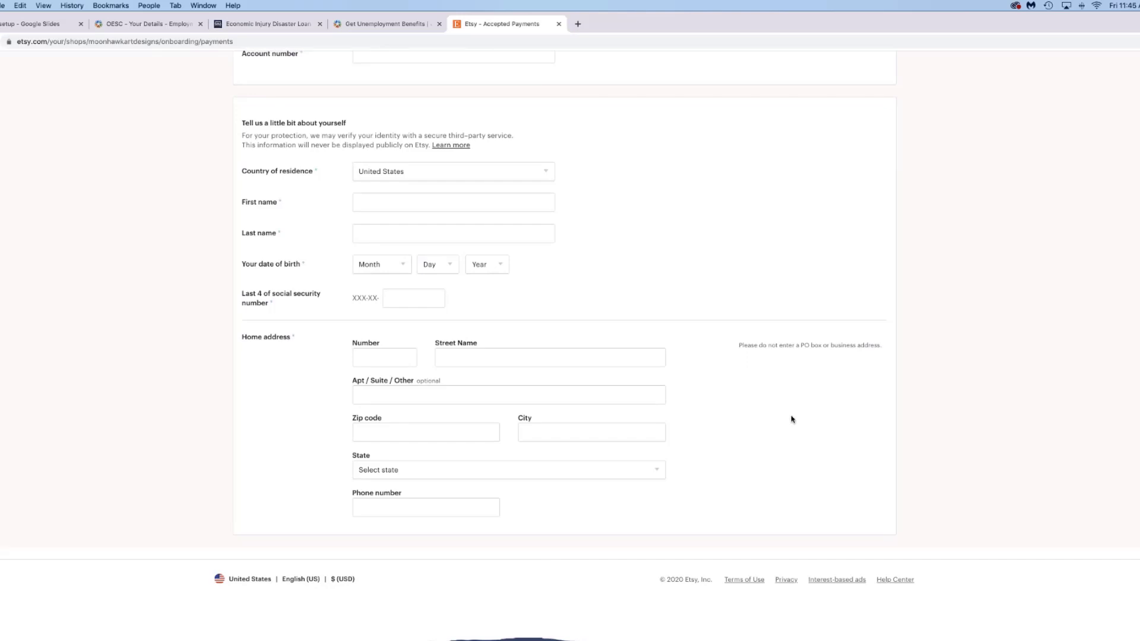
pyautogui.scroll(1, 742, 406)
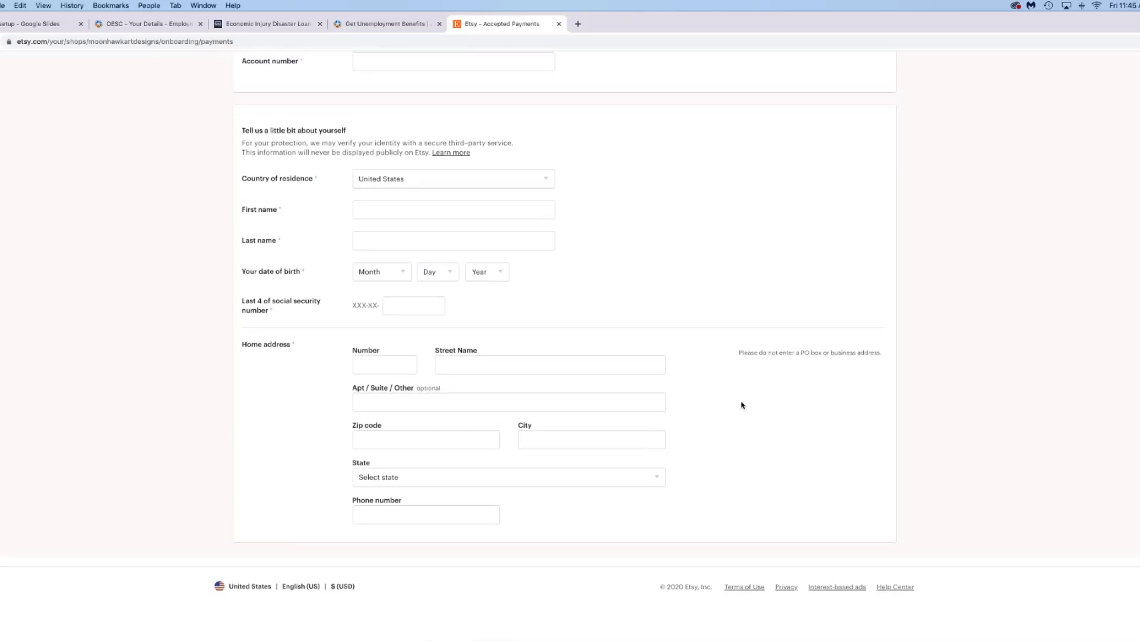
pyautogui.scroll(10, 742, 406)
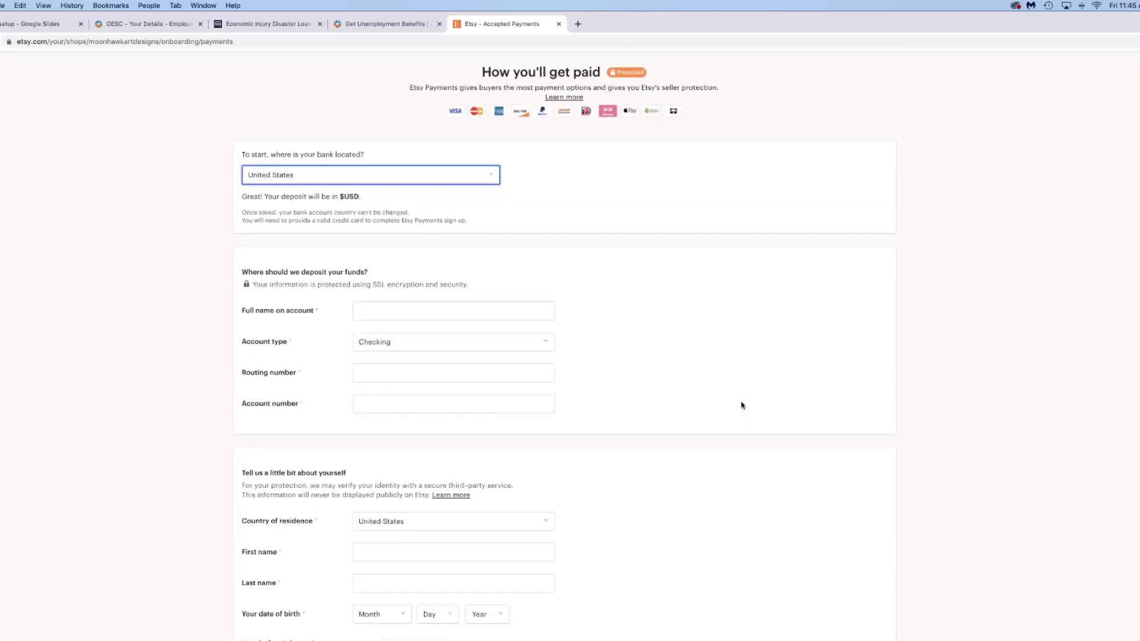
pyautogui.scroll(-2, 742, 406)
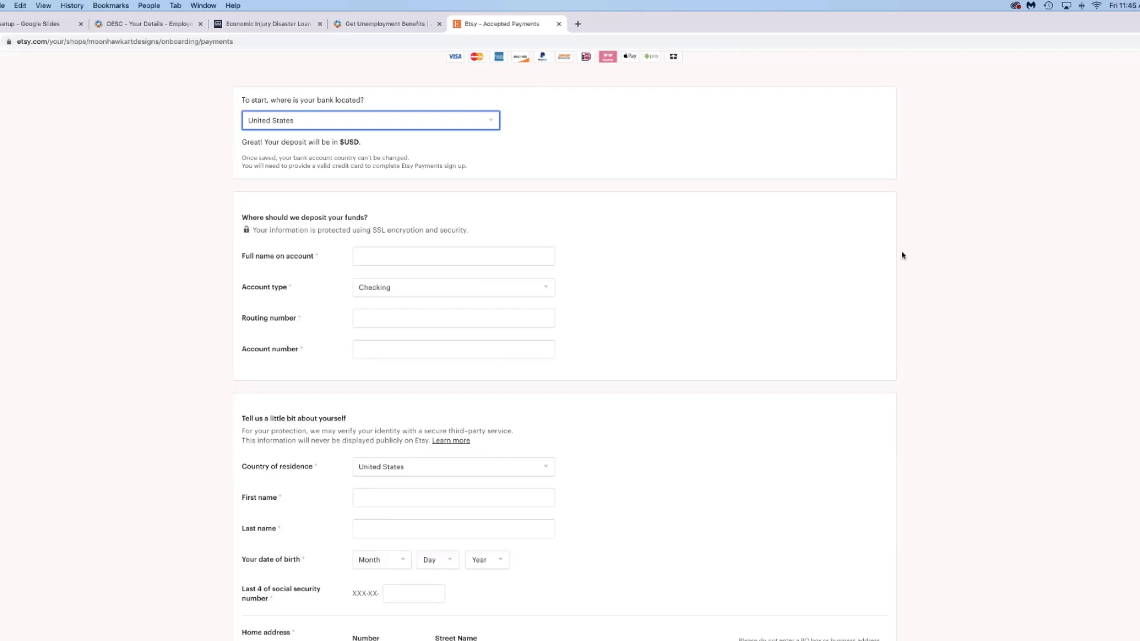
pyautogui.scroll(2, 746, 144)
pyautogui.scroll(2, 746, 144)
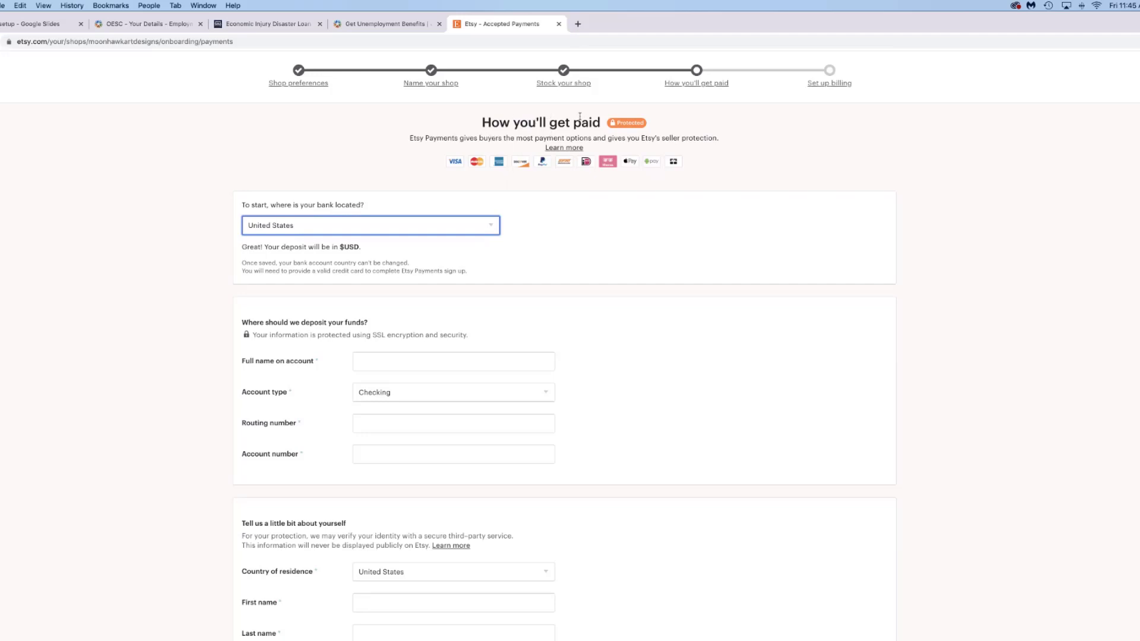
pyautogui.moveTo(623, 124)
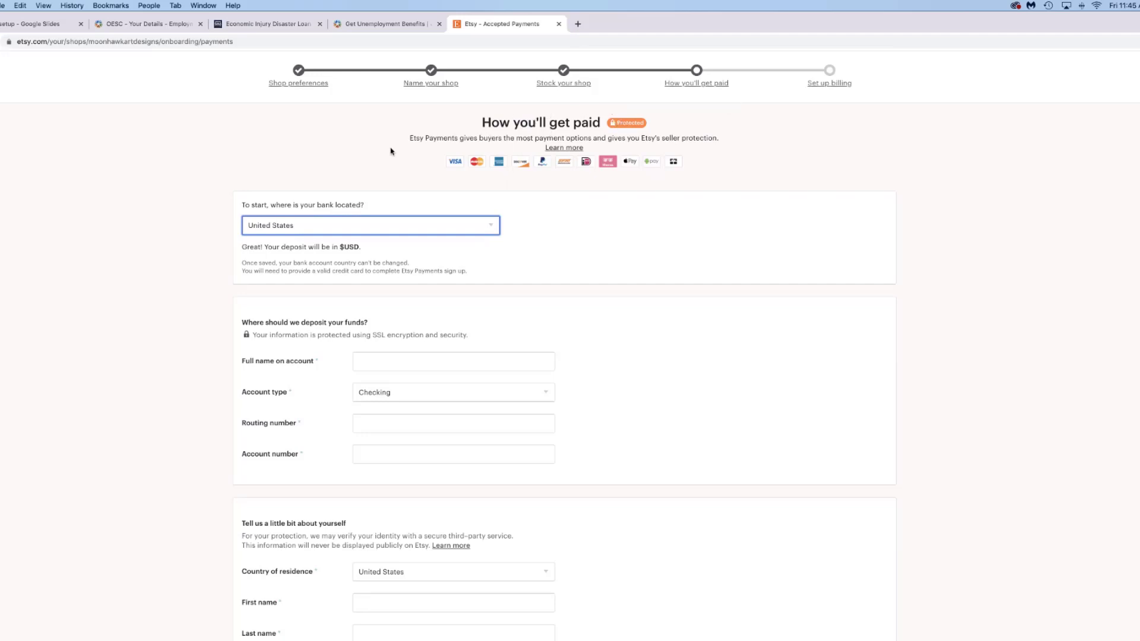
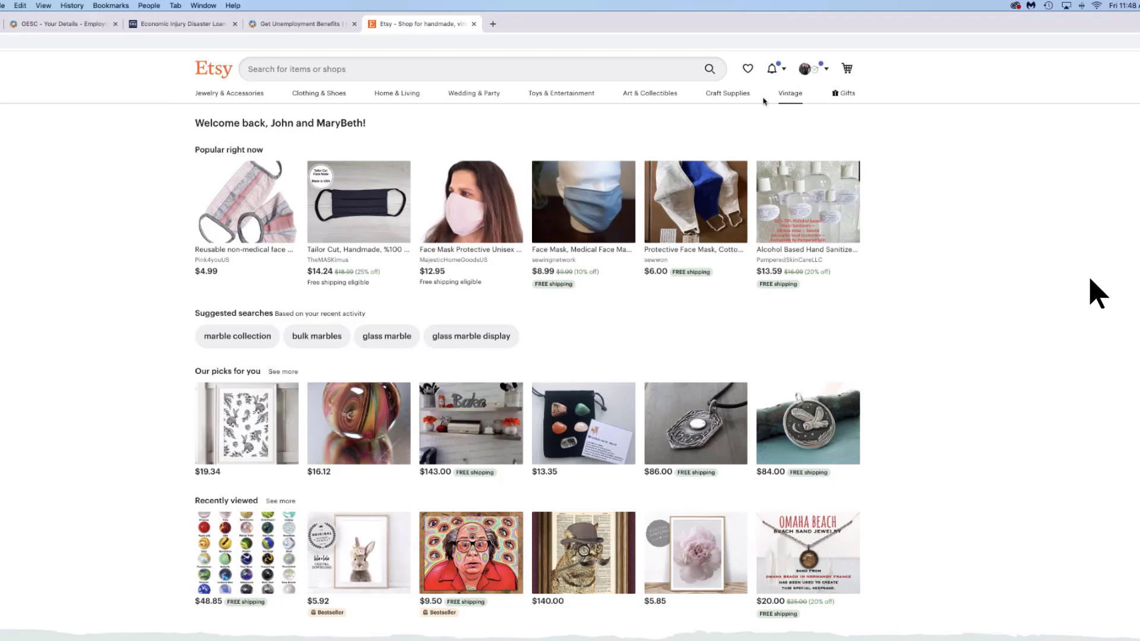
# - Go from the account menu to View your profile, then open Edit profile
pyautogui.click(807, 72)
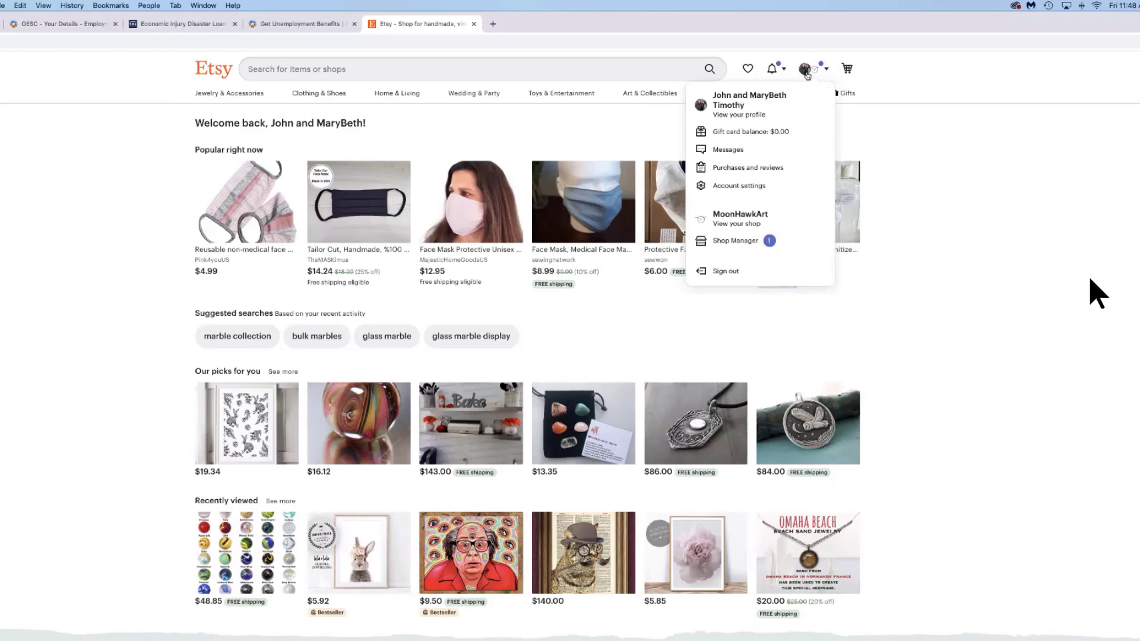
pyautogui.click(723, 107)
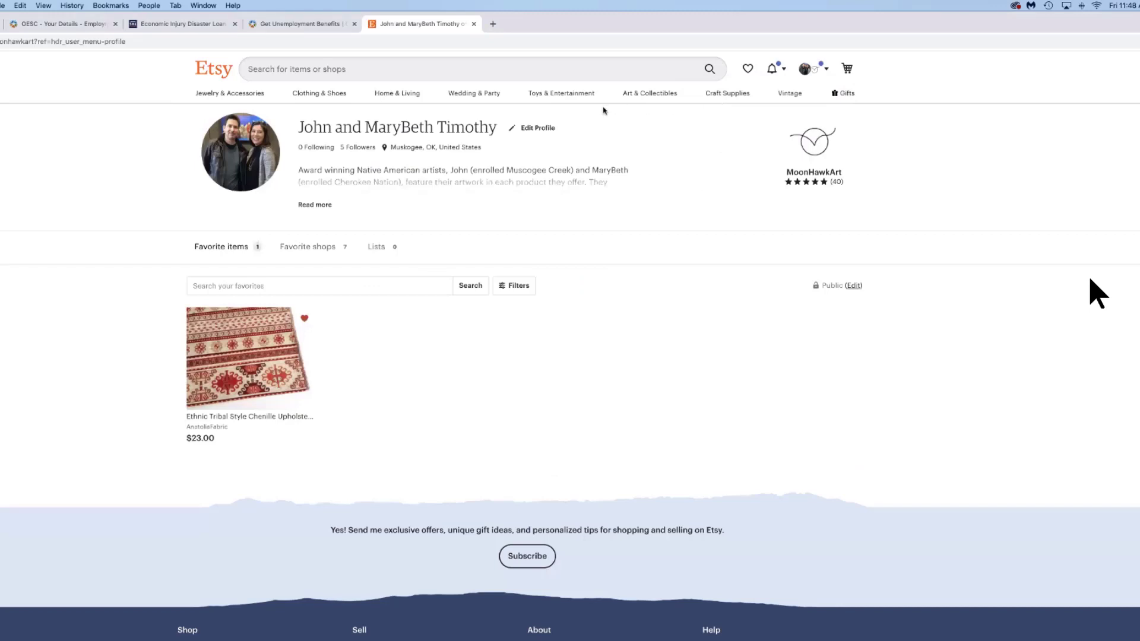
pyautogui.click(537, 129)
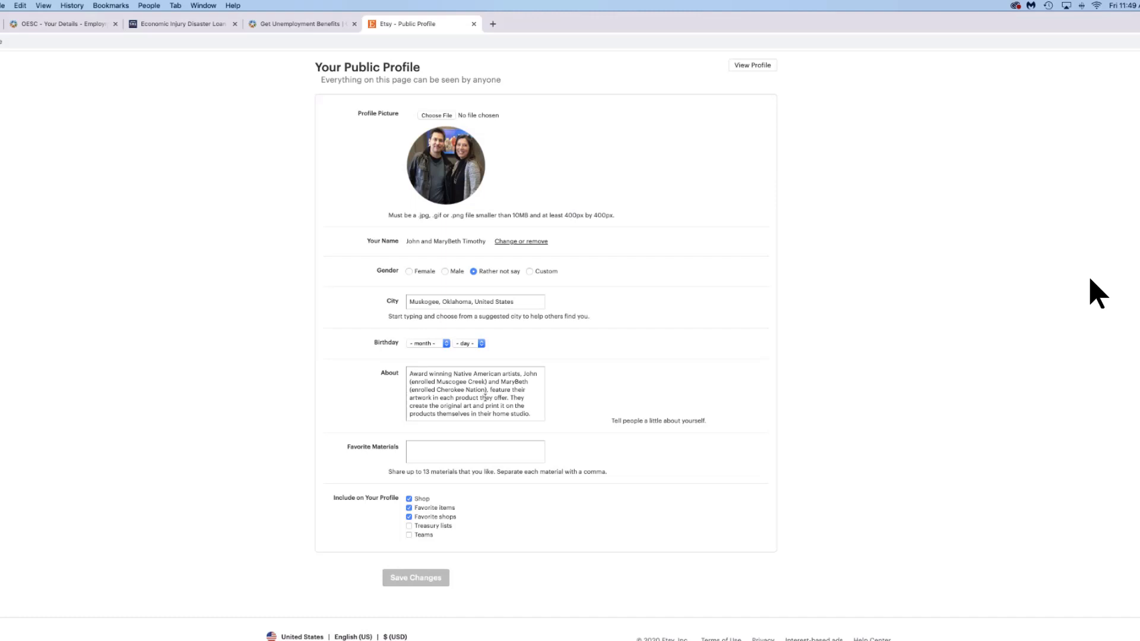
# - Leave the profile form and go to the Shop Manager Dashboard's all-time stats
pyautogui.scroll(-1, 487, 394)
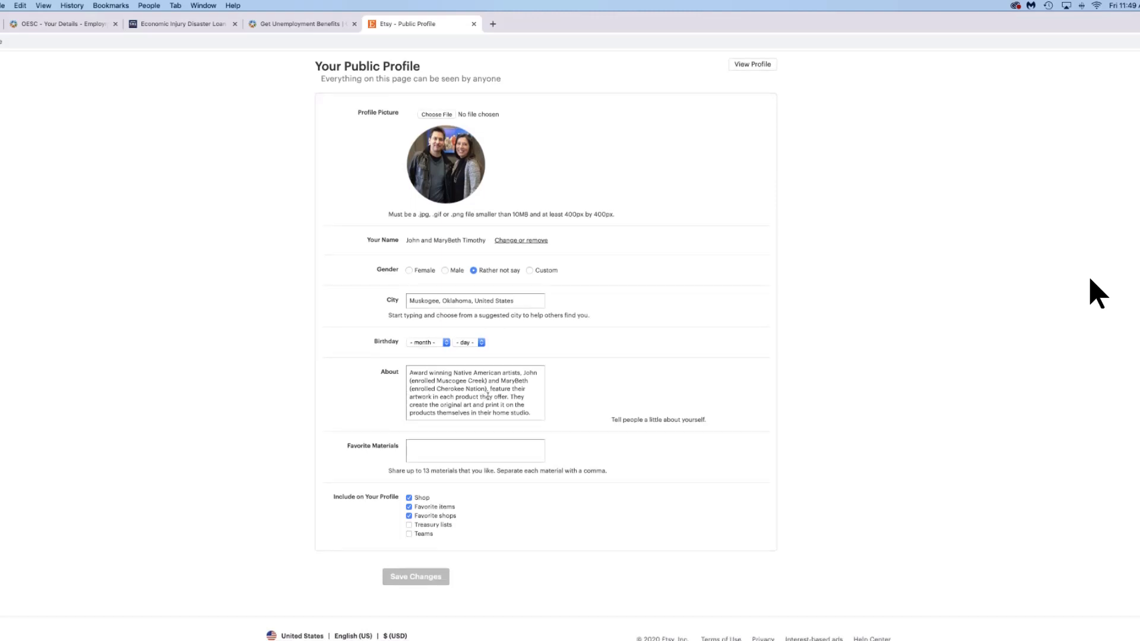
pyautogui.scroll(1, 487, 397)
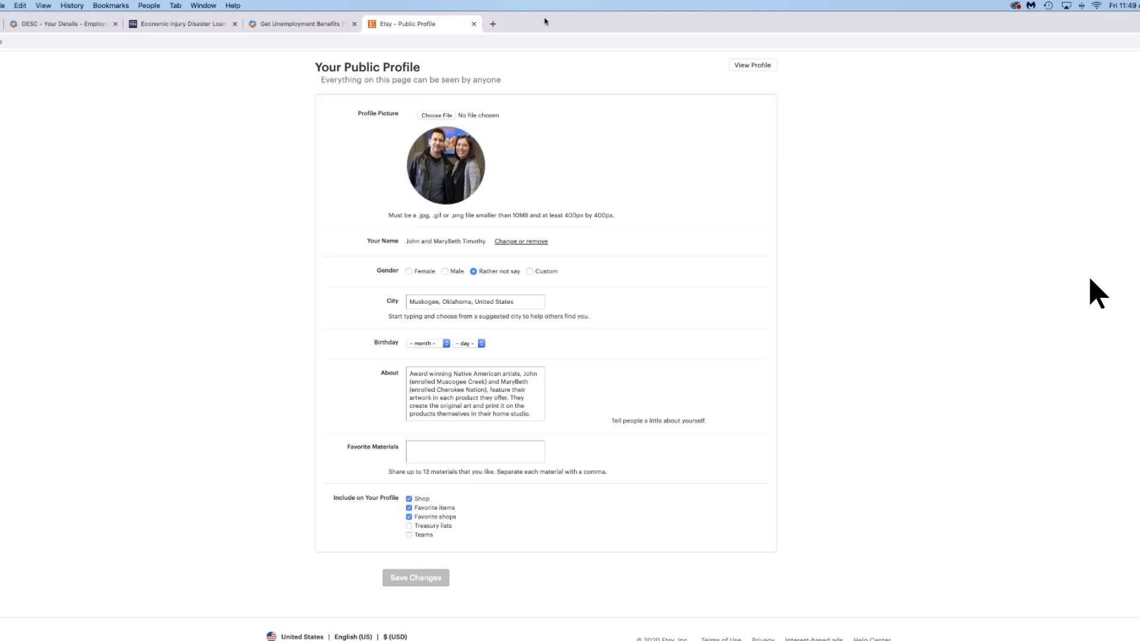
pyautogui.moveTo(546, 22); pyautogui.dragTo(636, 23)
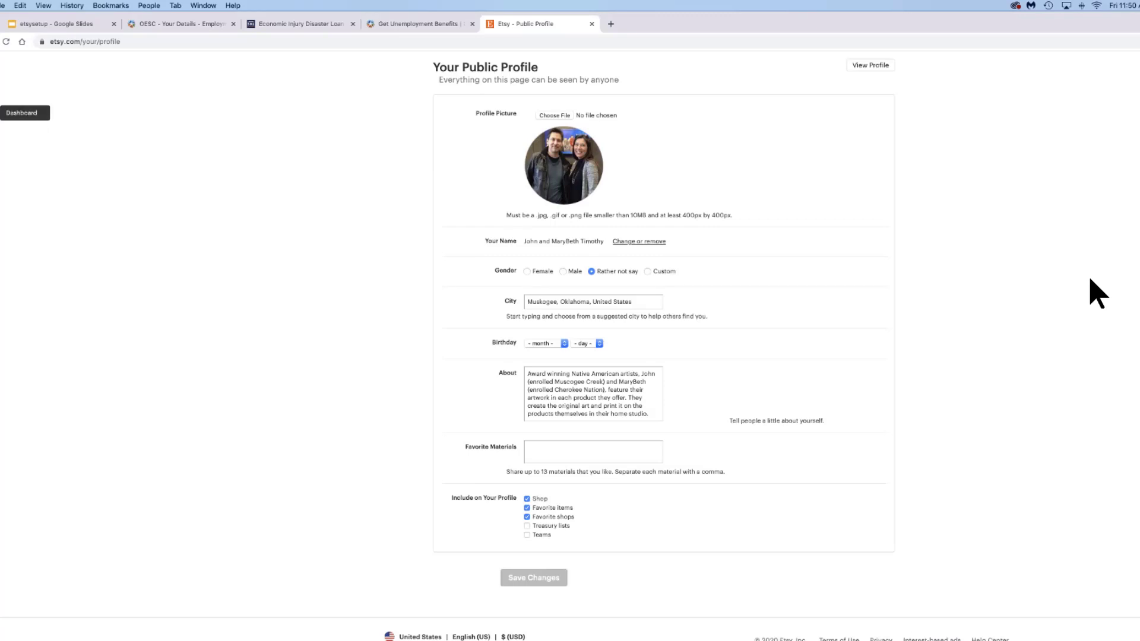
pyautogui.click(3, 113)
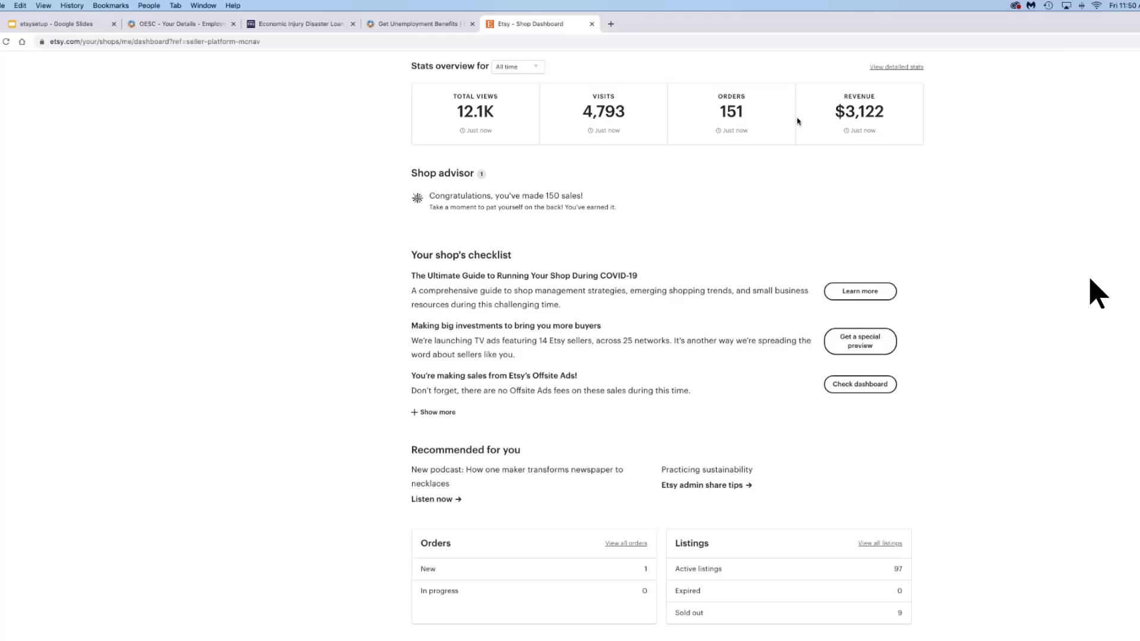
# - Zoom into detailed Jan–Apr 2020 stats compared to the previous period, then go to Listings
pyautogui.click(897, 68)
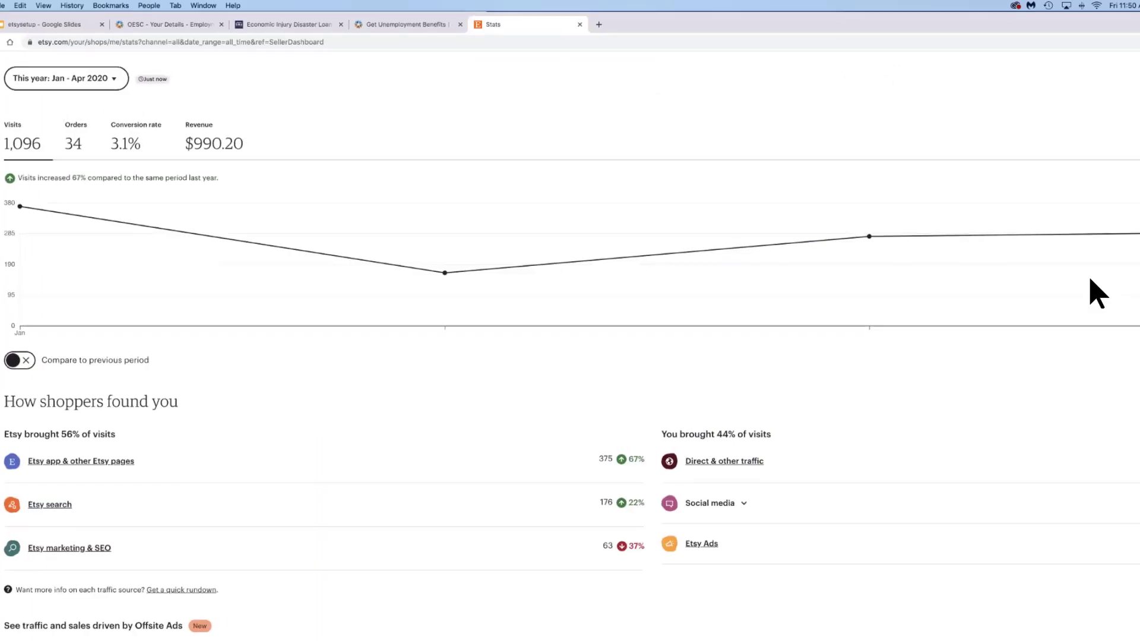
pyautogui.moveTo(730, 27); pyautogui.dragTo(762, 27)
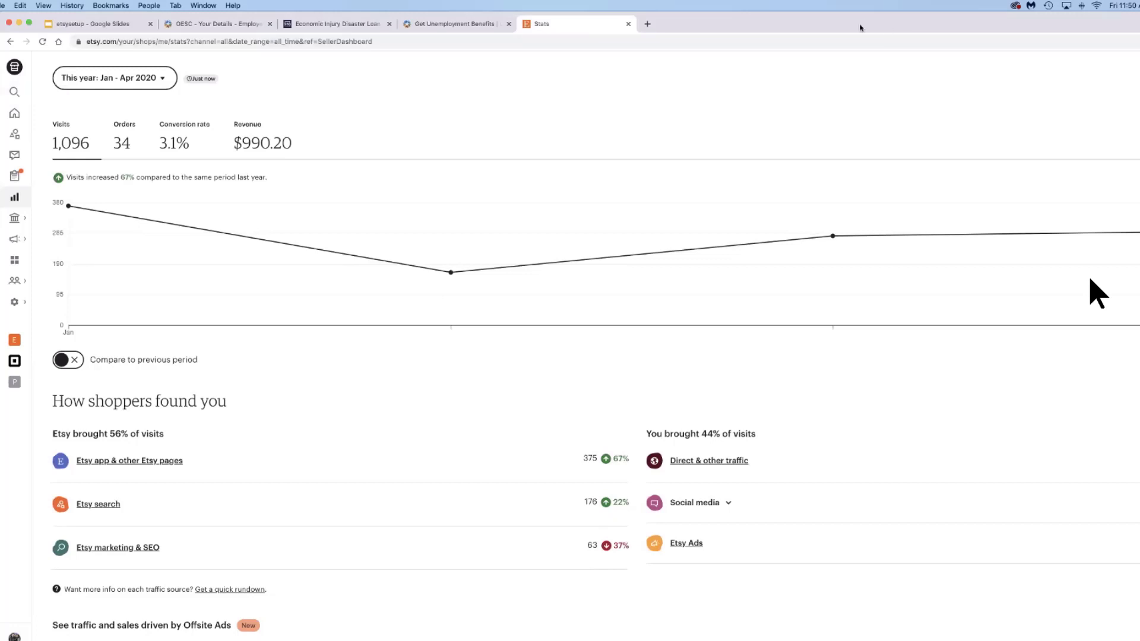
pyautogui.moveTo(875, 29); pyautogui.dragTo(871, 27)
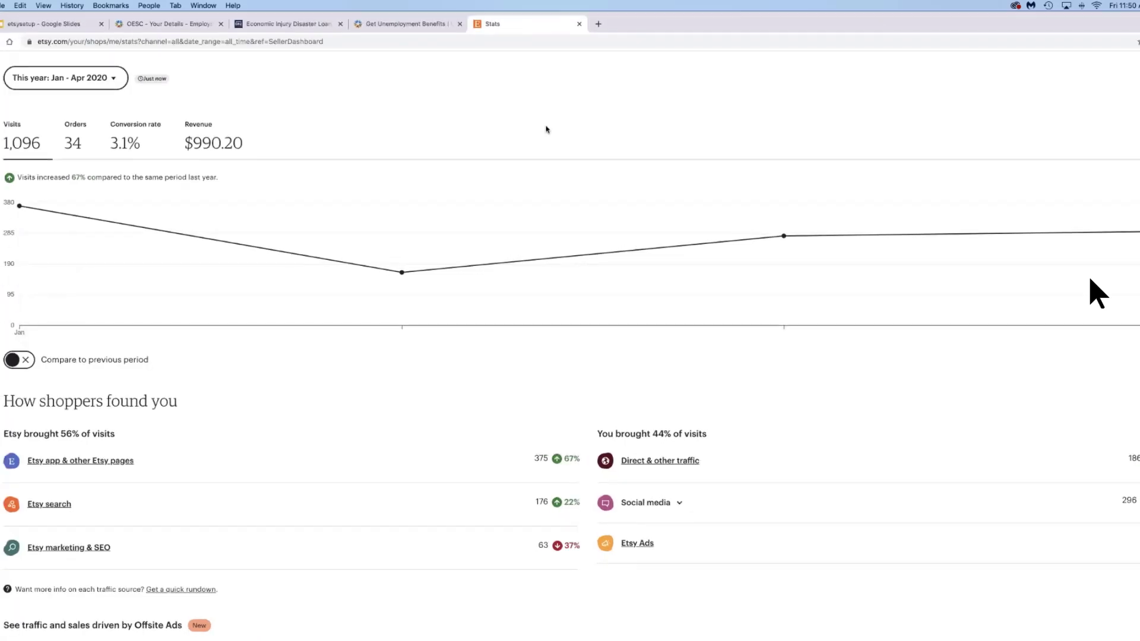
pyautogui.press('super+equal')
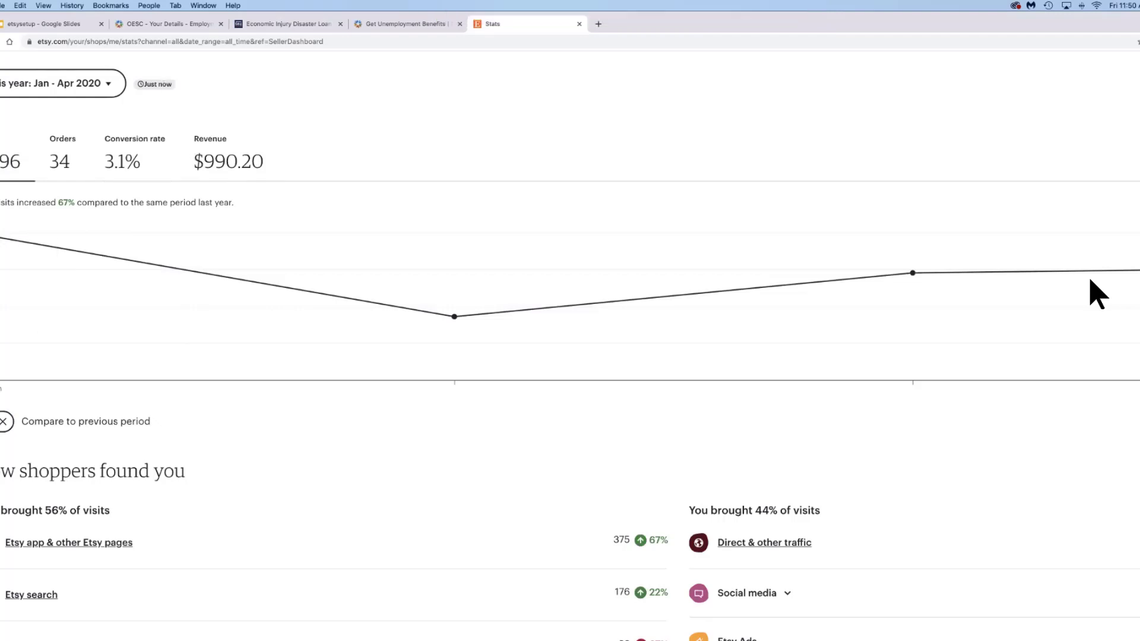
pyautogui.hscroll(-2, 59, 416)
pyautogui.click(33, 422)
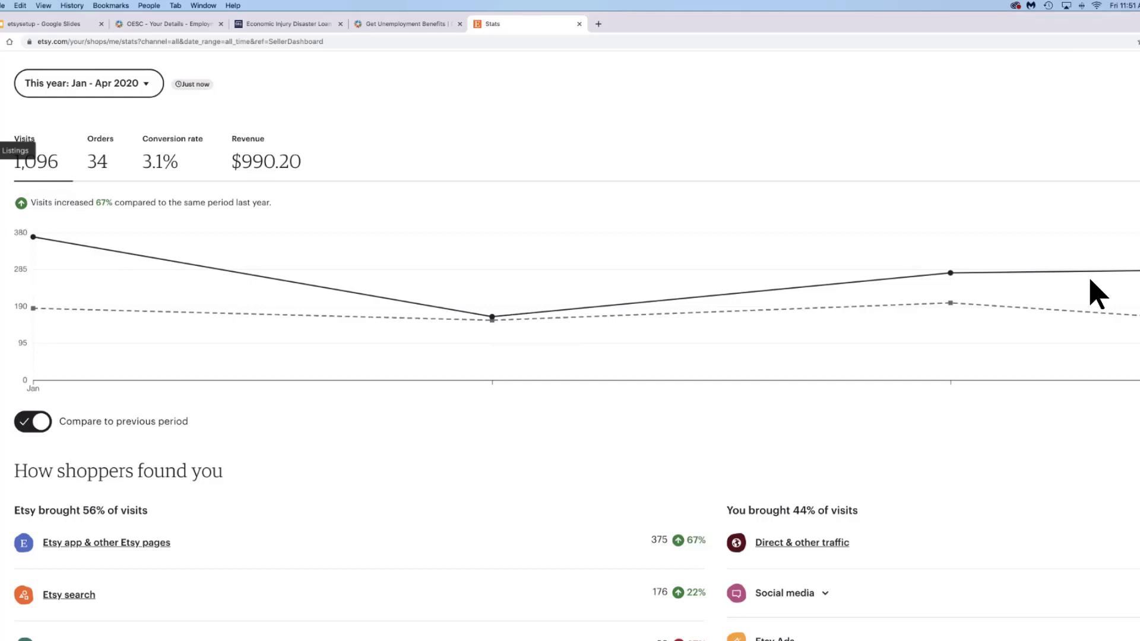
pyautogui.click(6, 150)
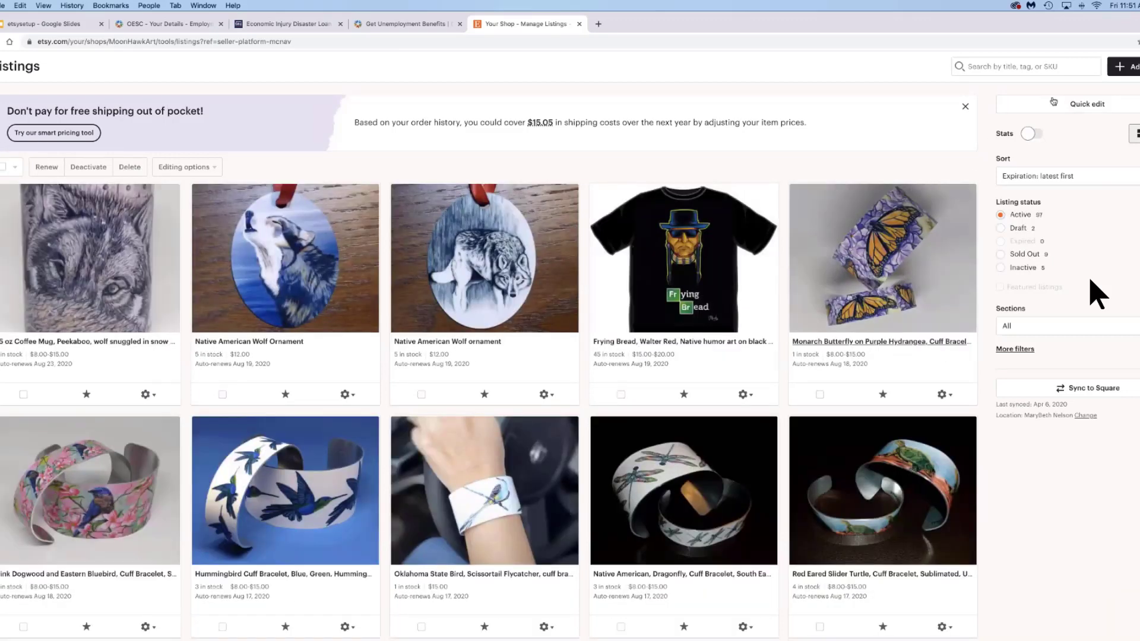
# - Turn on listing stats, check Draft, Sold Out and Inactive, then return to Active listings
pyautogui.click(1036, 135)
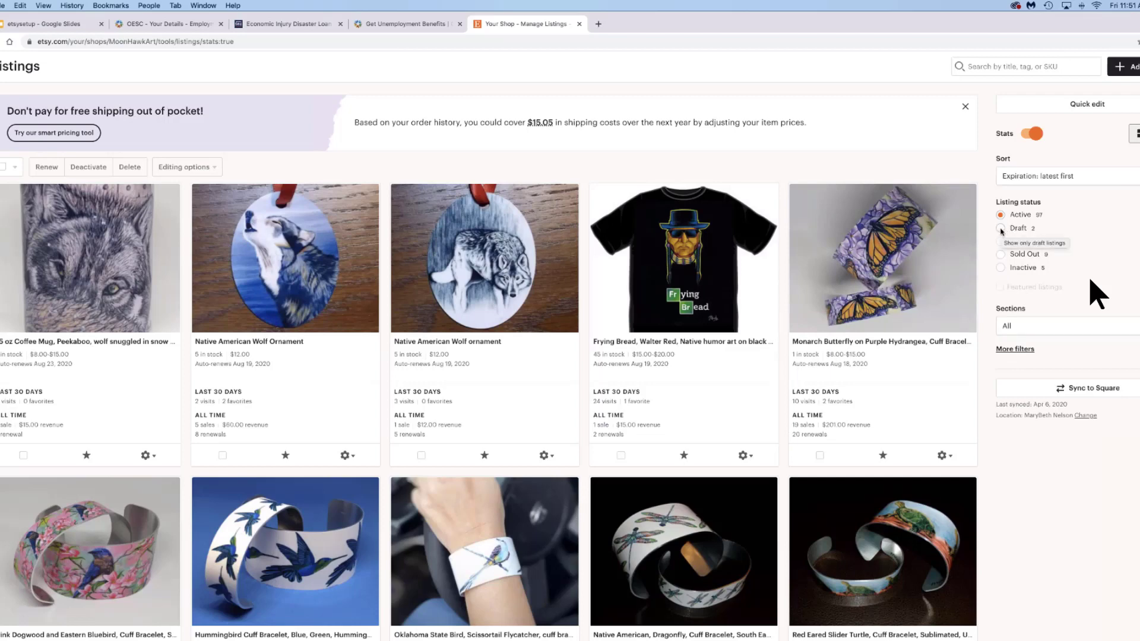
pyautogui.click(1001, 229)
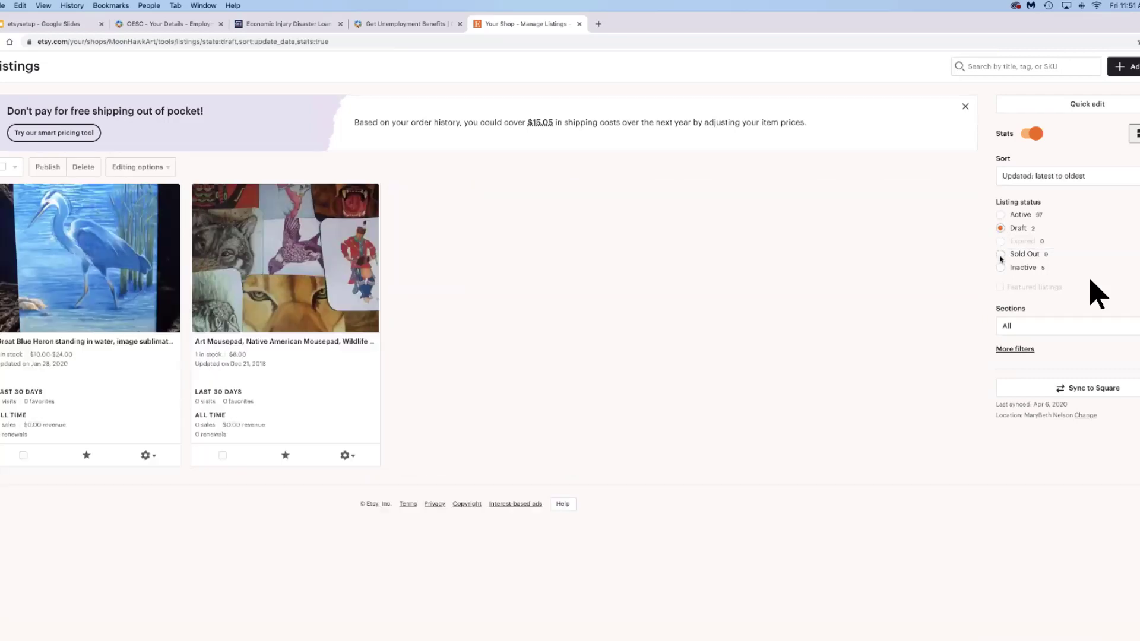
pyautogui.click(1000, 255)
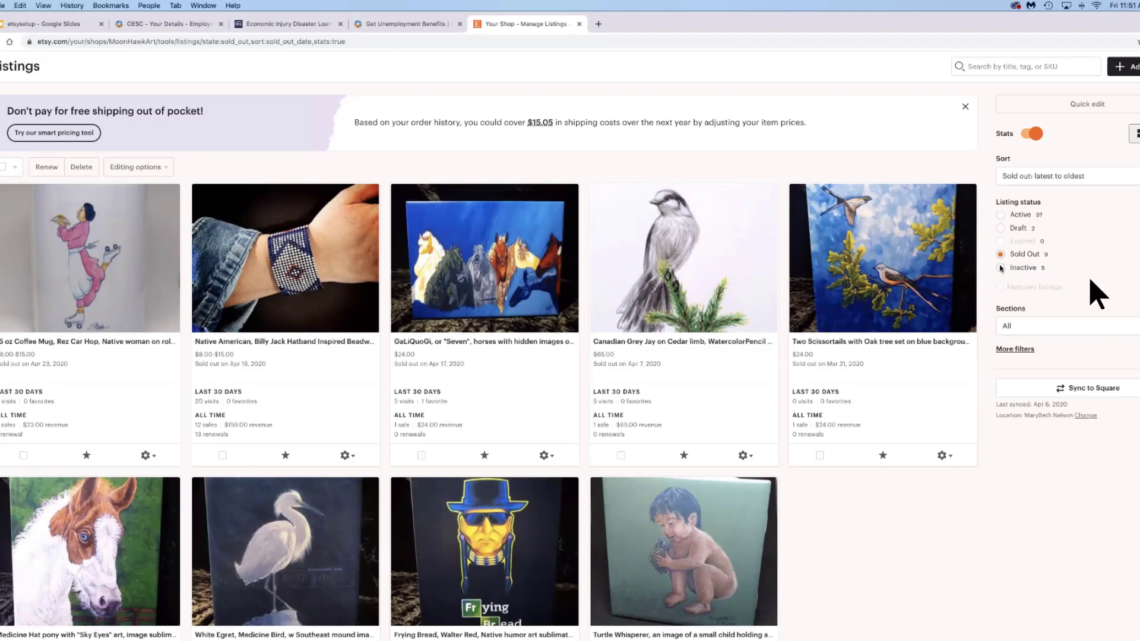
pyautogui.click(1001, 269)
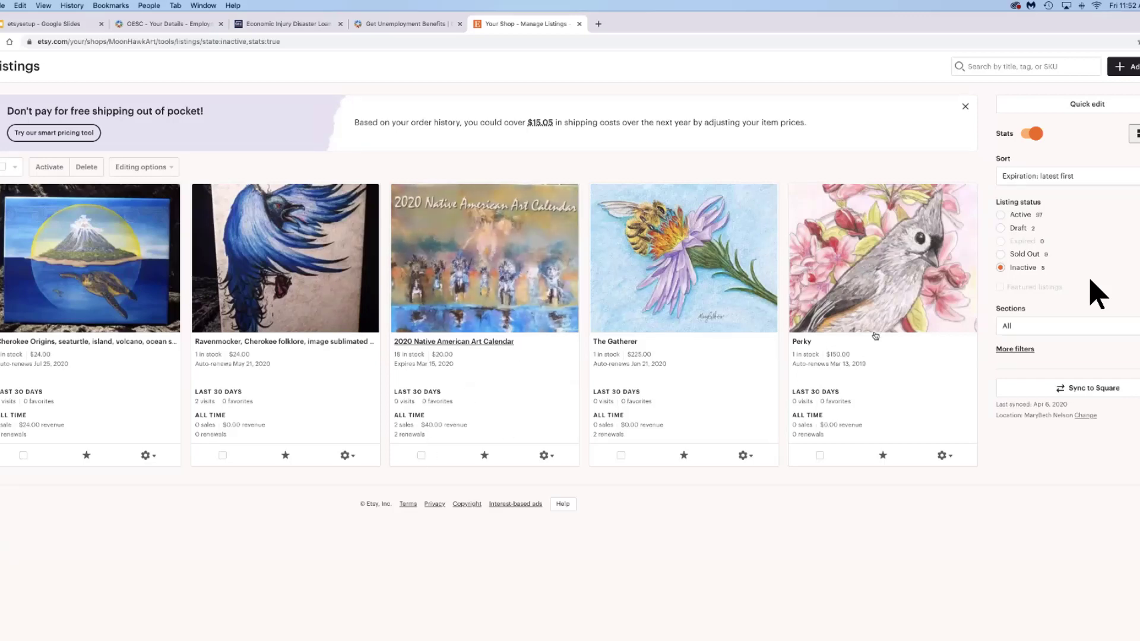
pyautogui.click(1000, 215)
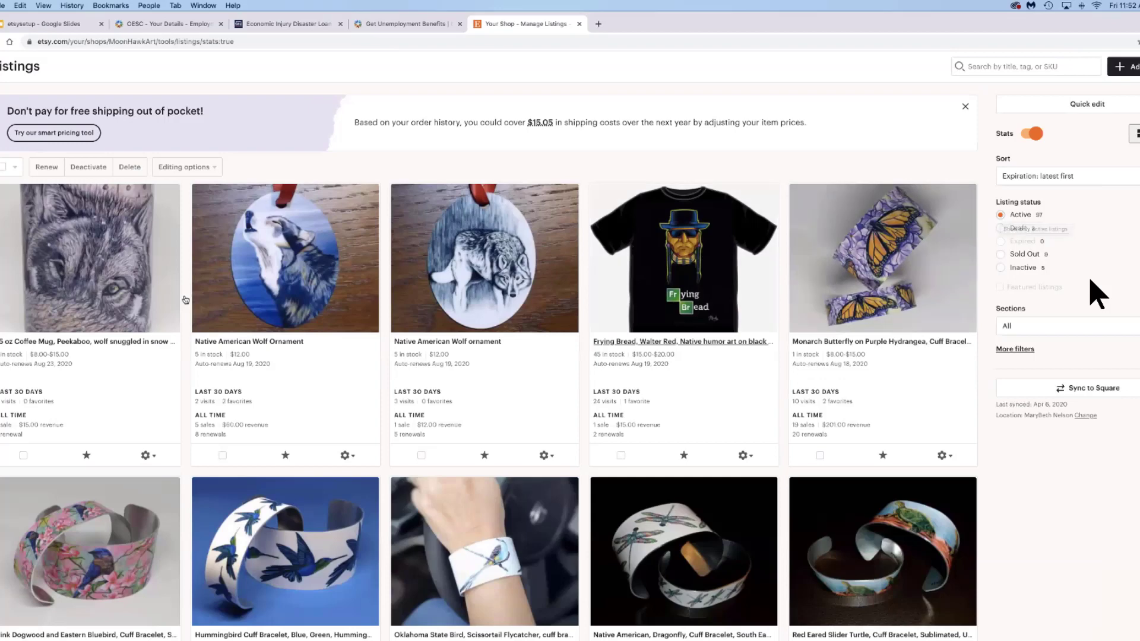
# - Open the gear dropdown on the Peekaboo wolf coffee mug listing card
pyautogui.click(148, 456)
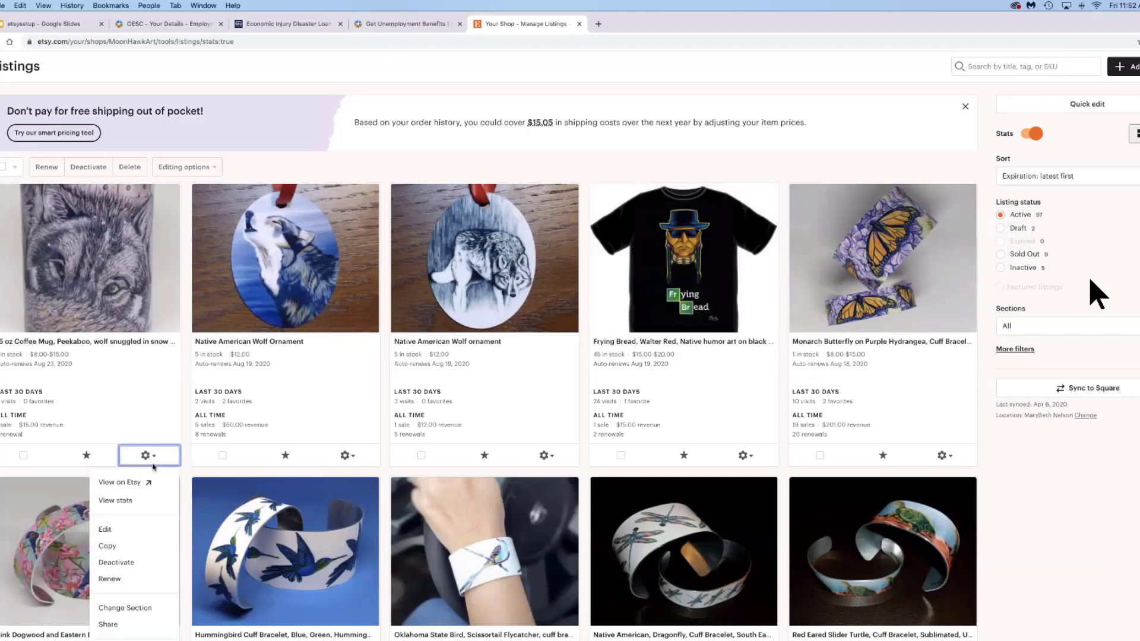
pyautogui.scroll(-1, 153, 468)
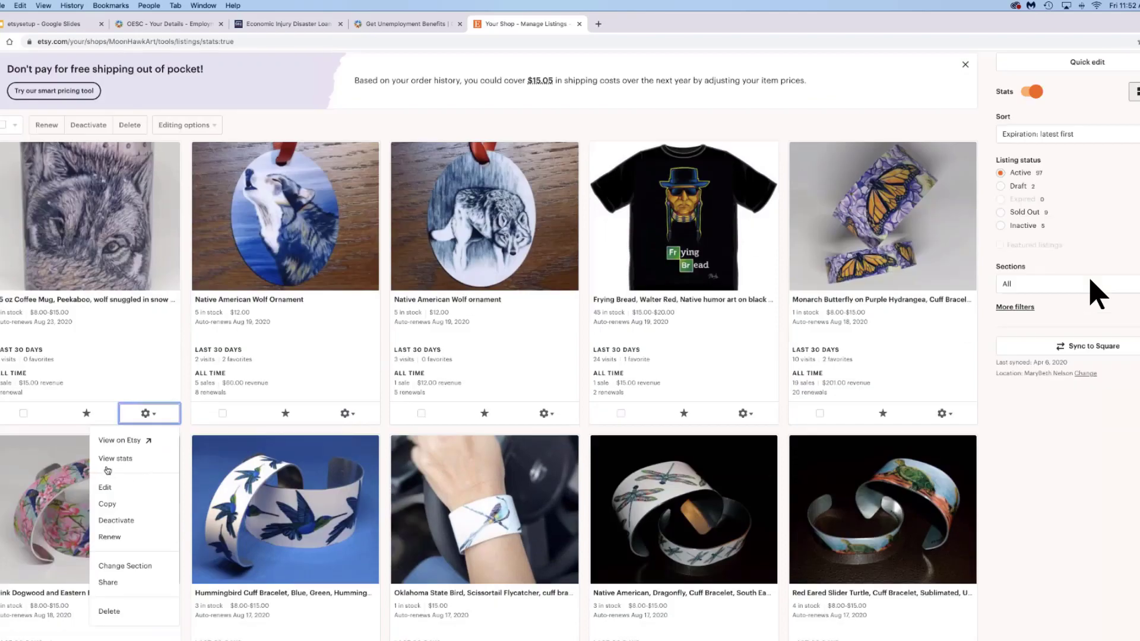
pyautogui.scroll(-1, 108, 470)
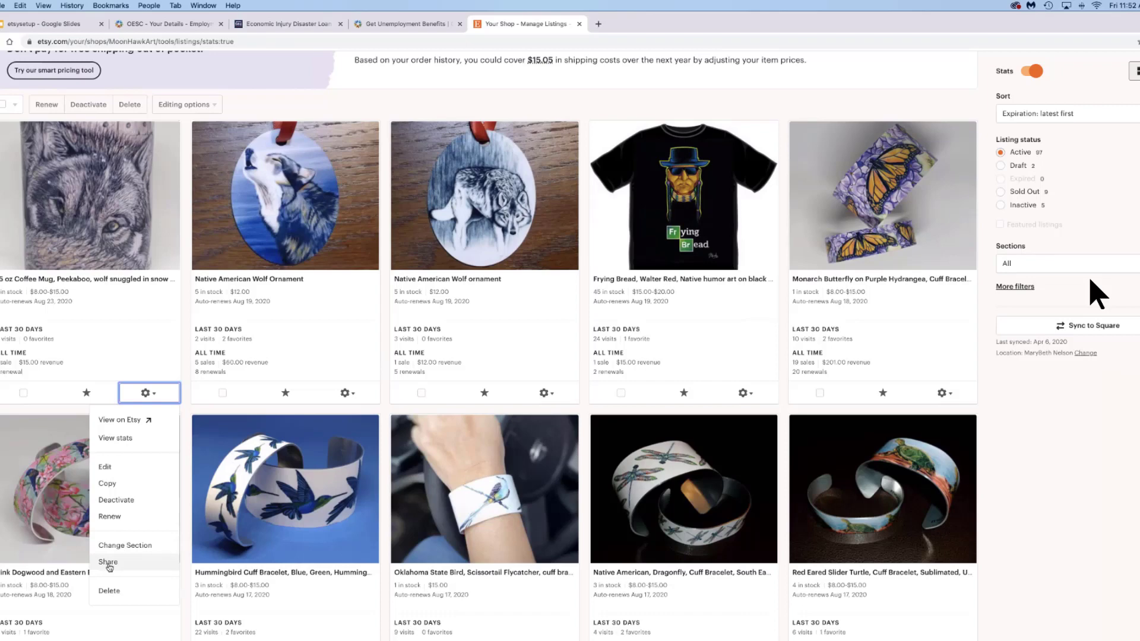
# - Review the Share this listing dialog for the wolf mug, then close it
pyautogui.click(109, 563)
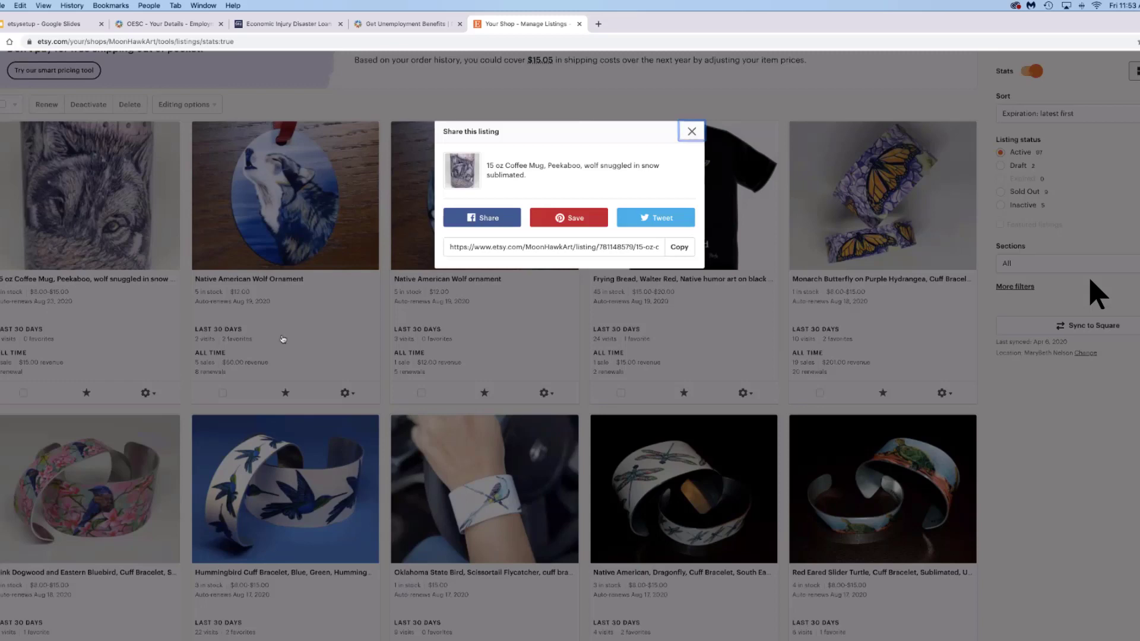
pyautogui.click(86, 397)
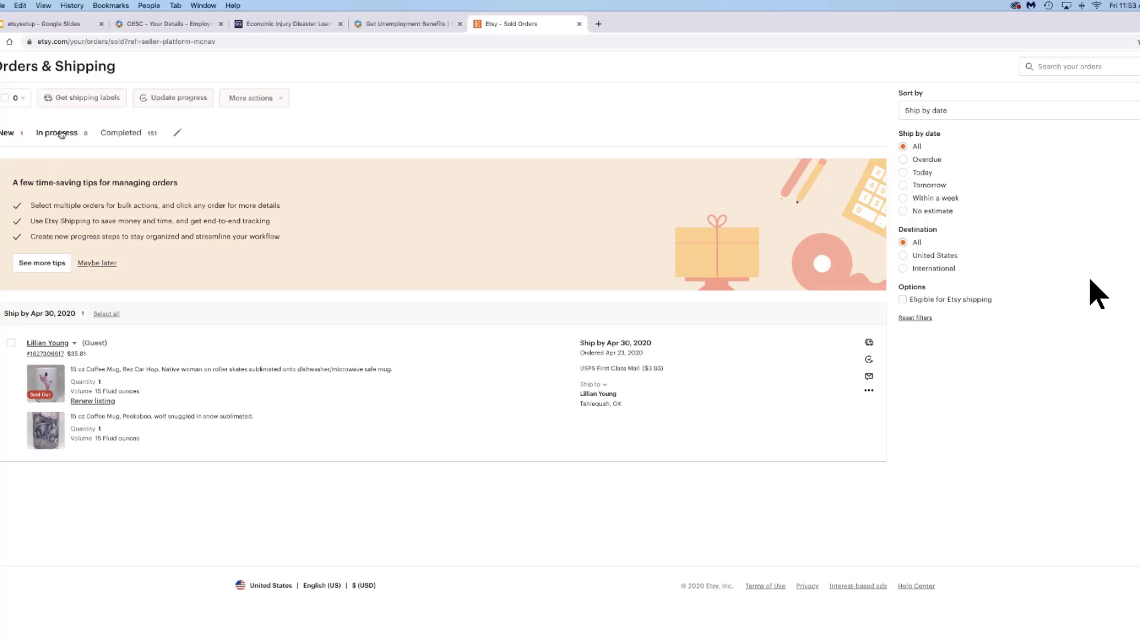
# - View the Completed orders tab, then return to the shop's Stats page
pyautogui.click(118, 134)
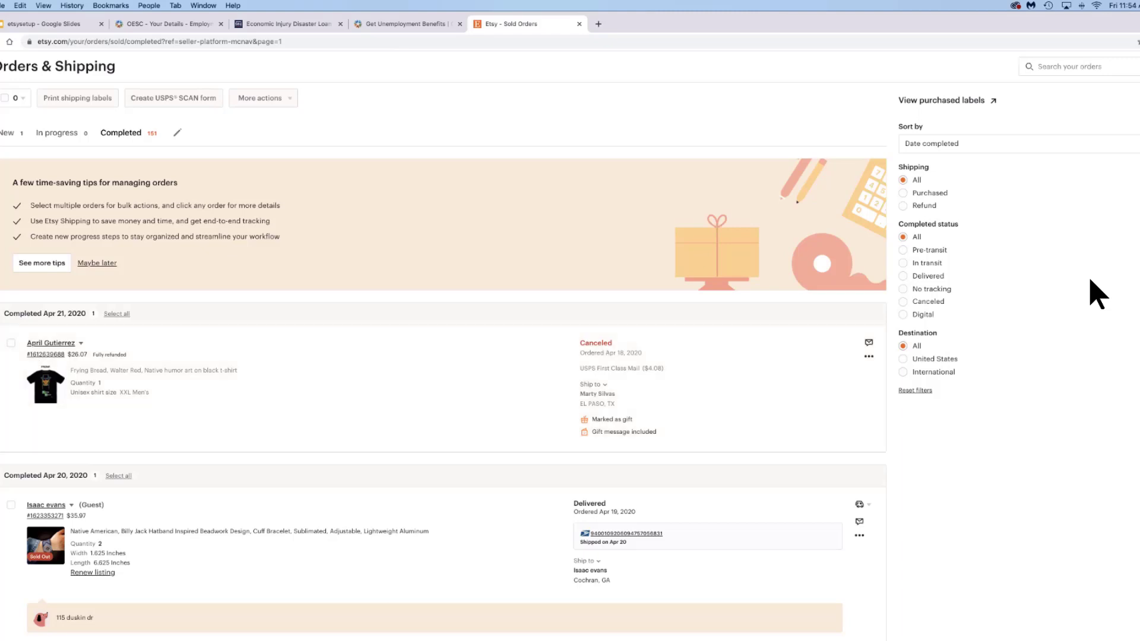
pyautogui.click(5, 197)
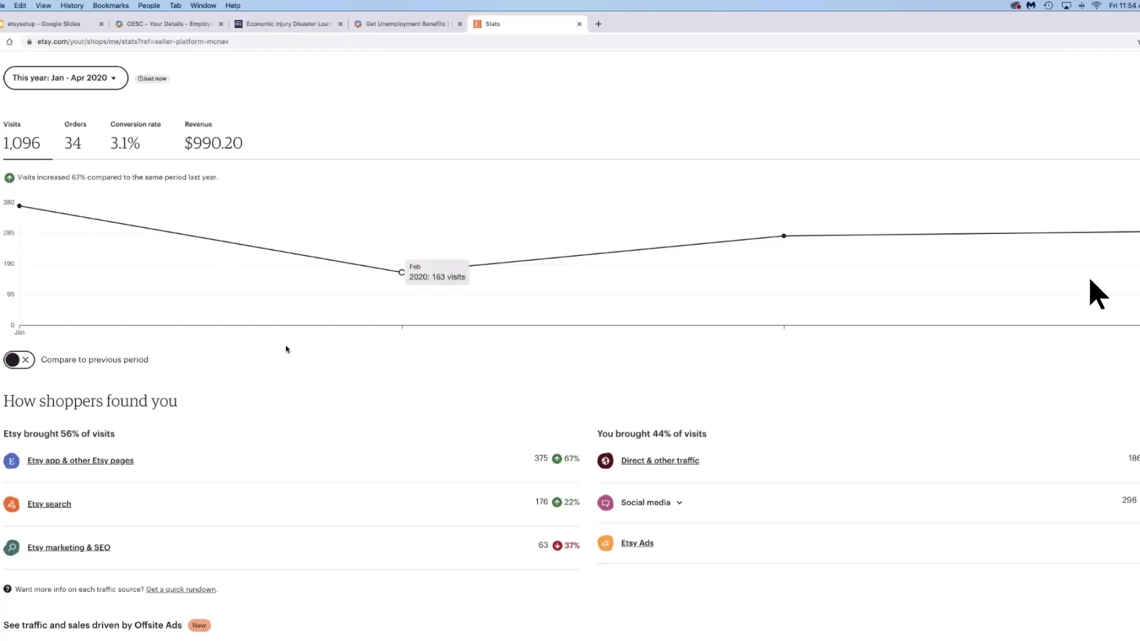
pyautogui.scroll(-5, 286, 349)
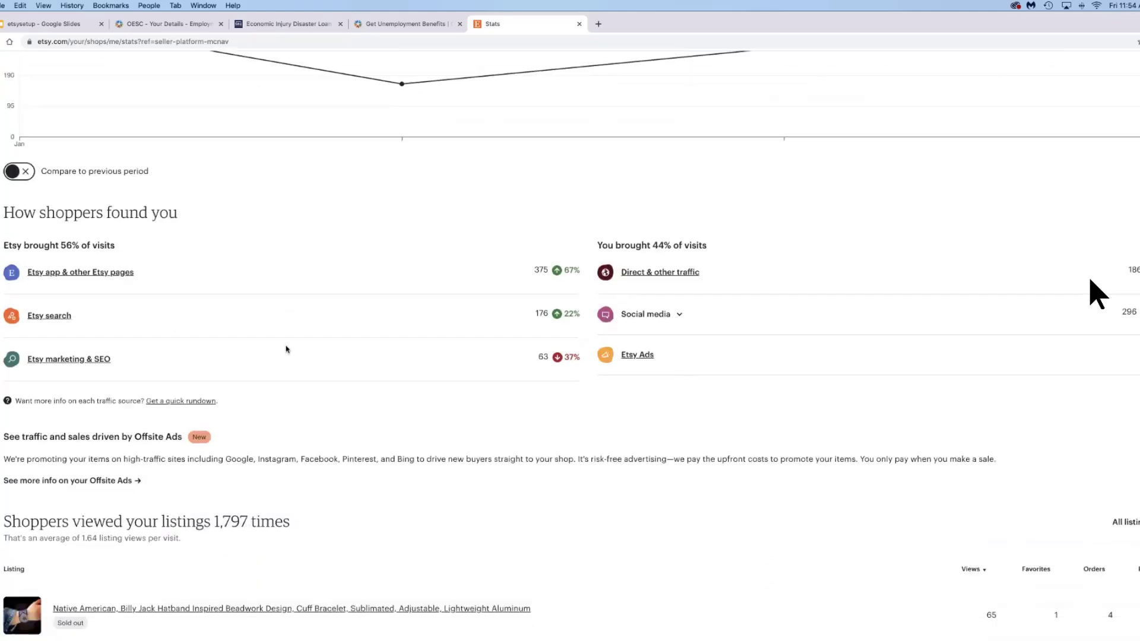
pyautogui.scroll(-3, 286, 349)
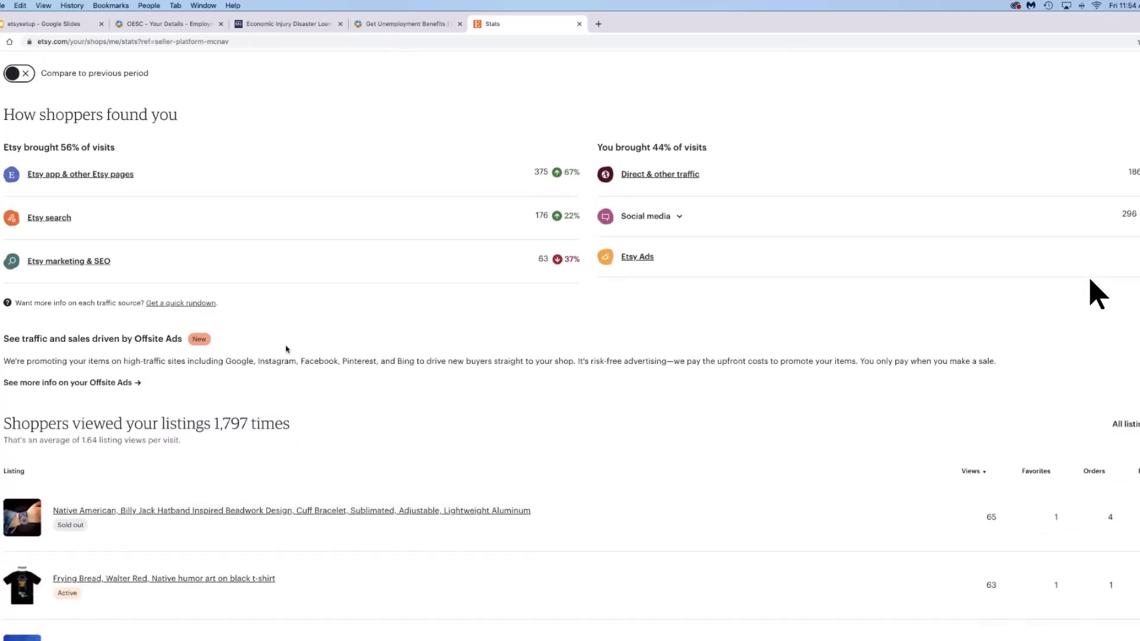
pyautogui.scroll(-1, 286, 349)
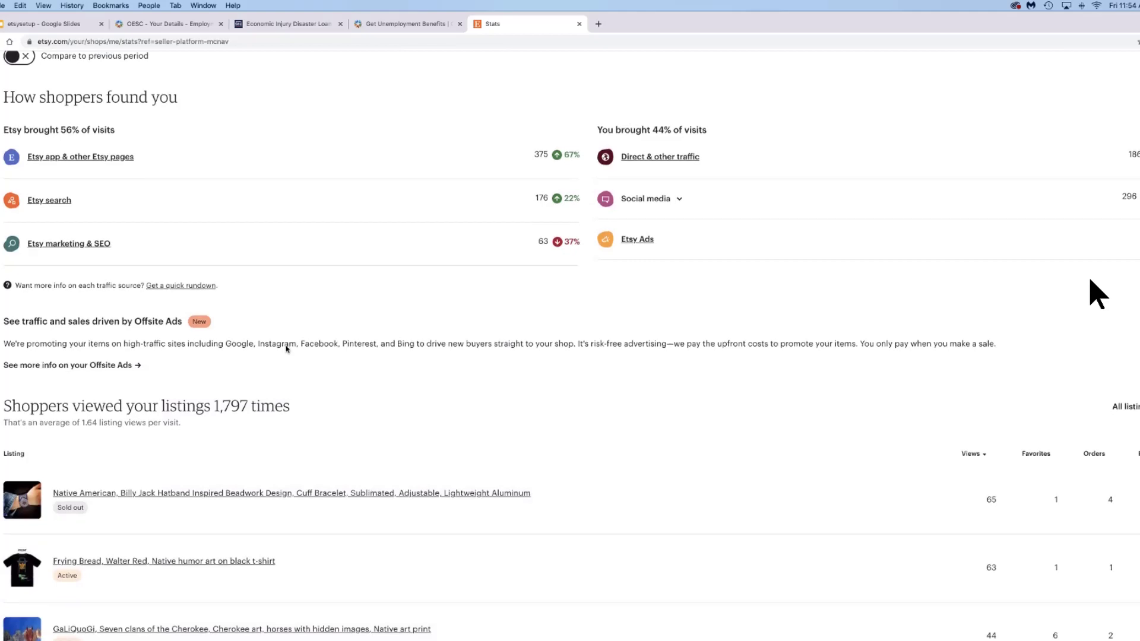
pyautogui.scroll(-3, 286, 349)
pyautogui.scroll(-2, 286, 349)
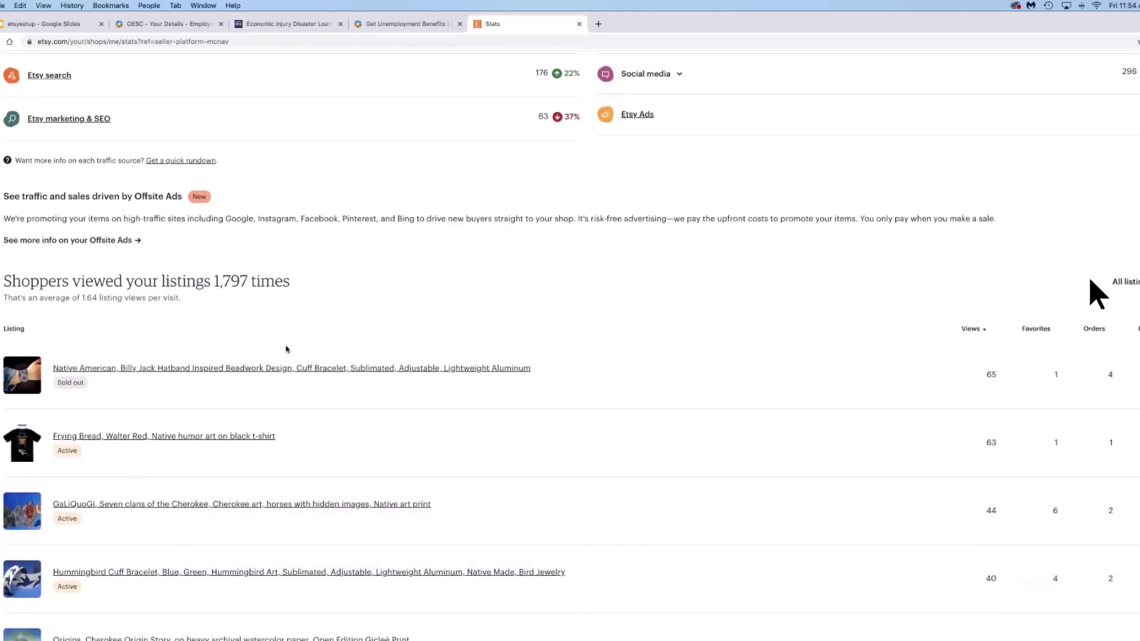
pyautogui.scroll(-2, 286, 350)
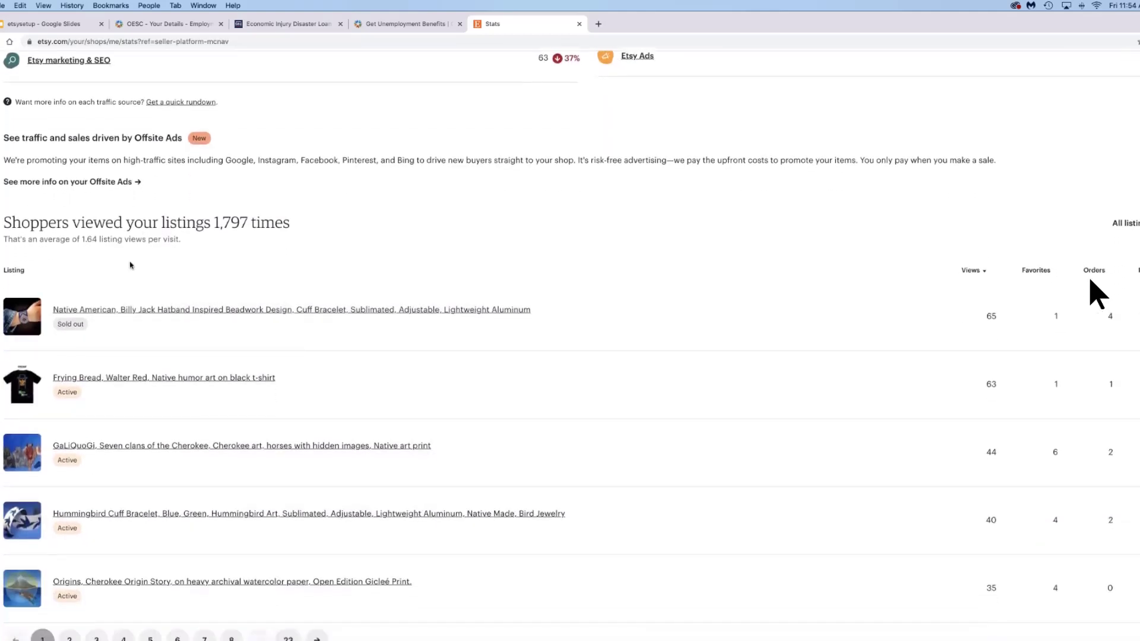
pyautogui.scroll(-1, 298, 294)
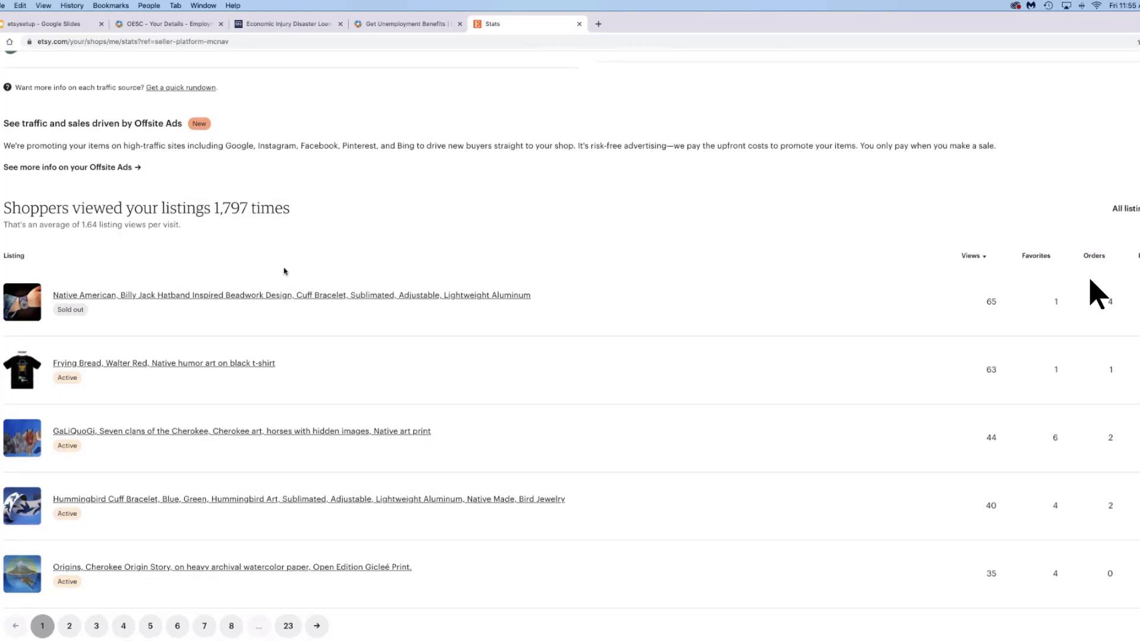
pyautogui.scroll(3, 285, 271)
pyautogui.scroll(5, 284, 271)
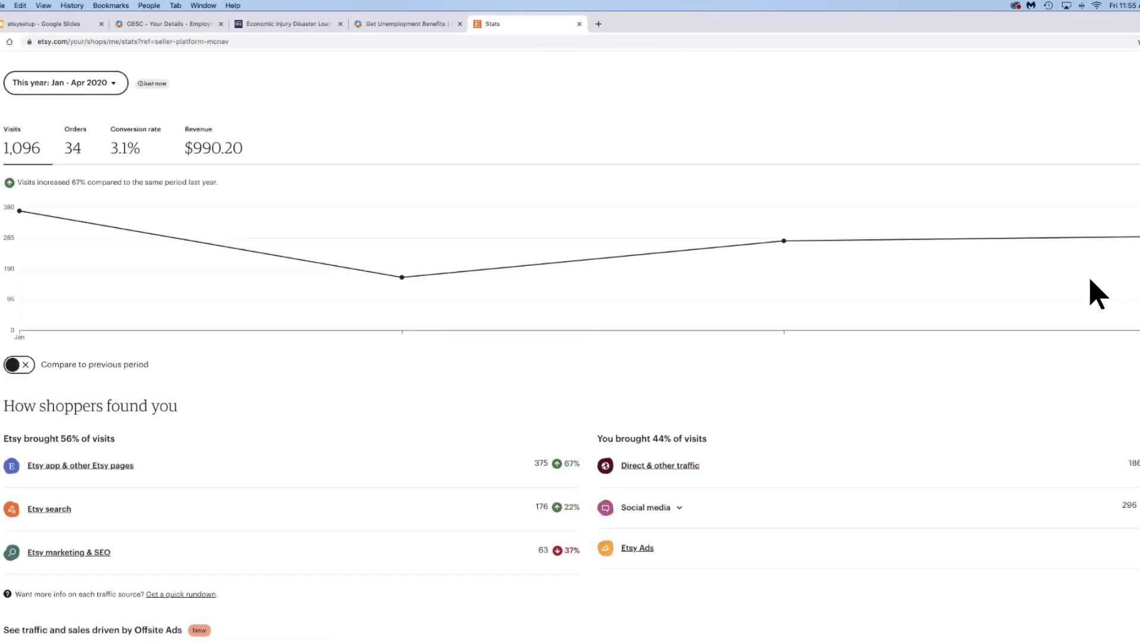
# - Go to Finances > Payment account to see amount due and deposits
pyautogui.moveTo(5, 217)
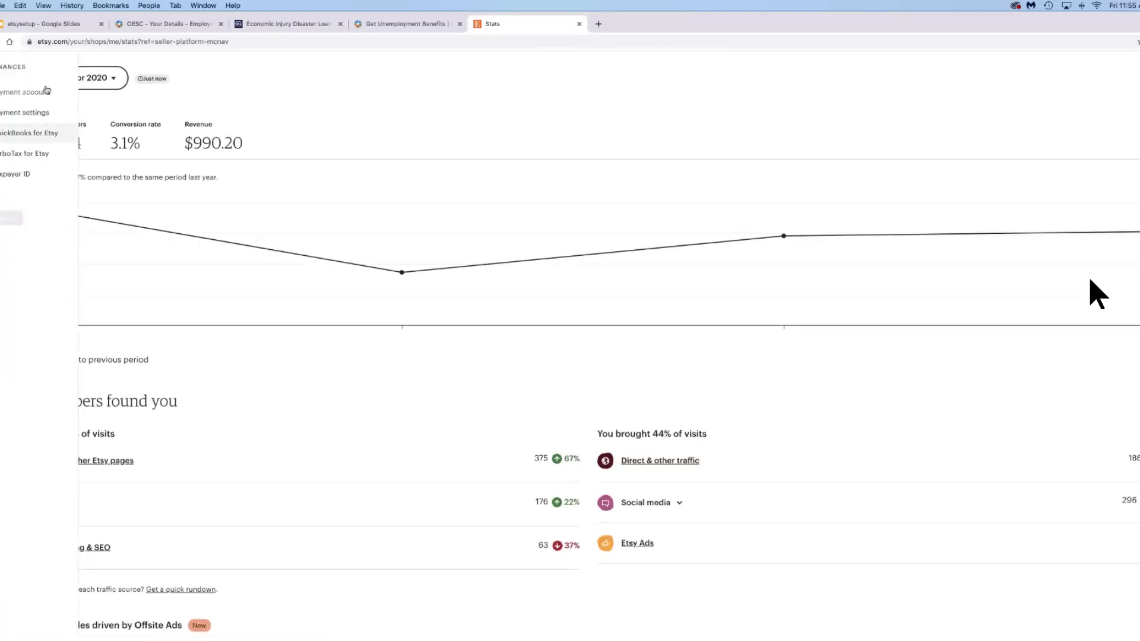
pyautogui.click(26, 93)
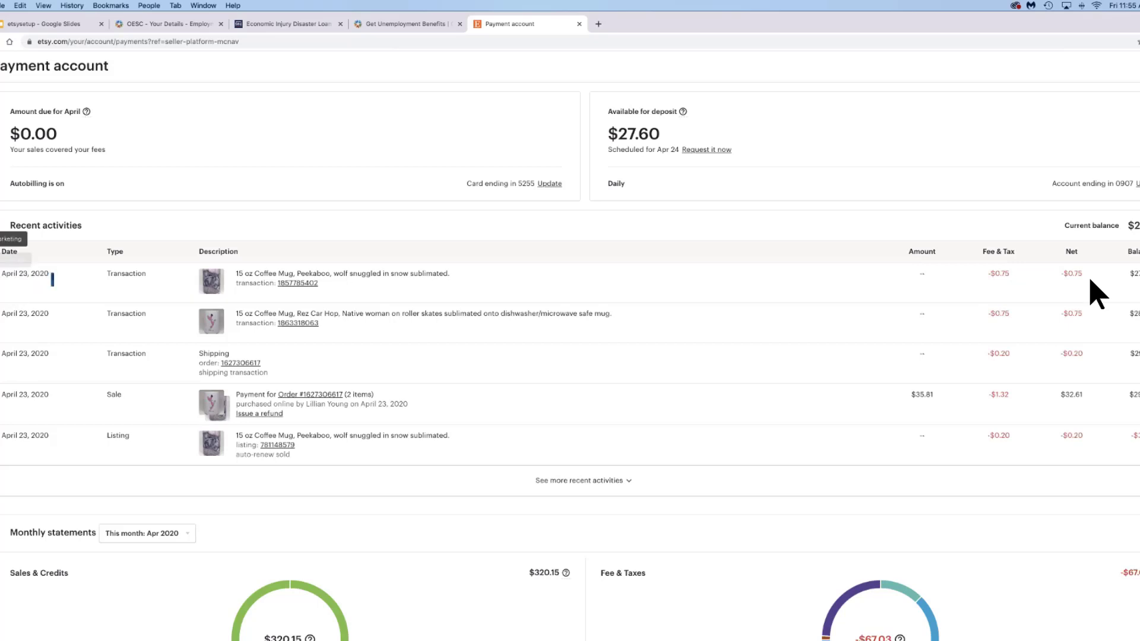
pyautogui.scroll(-3, 78, 443)
pyautogui.scroll(-2, 78, 442)
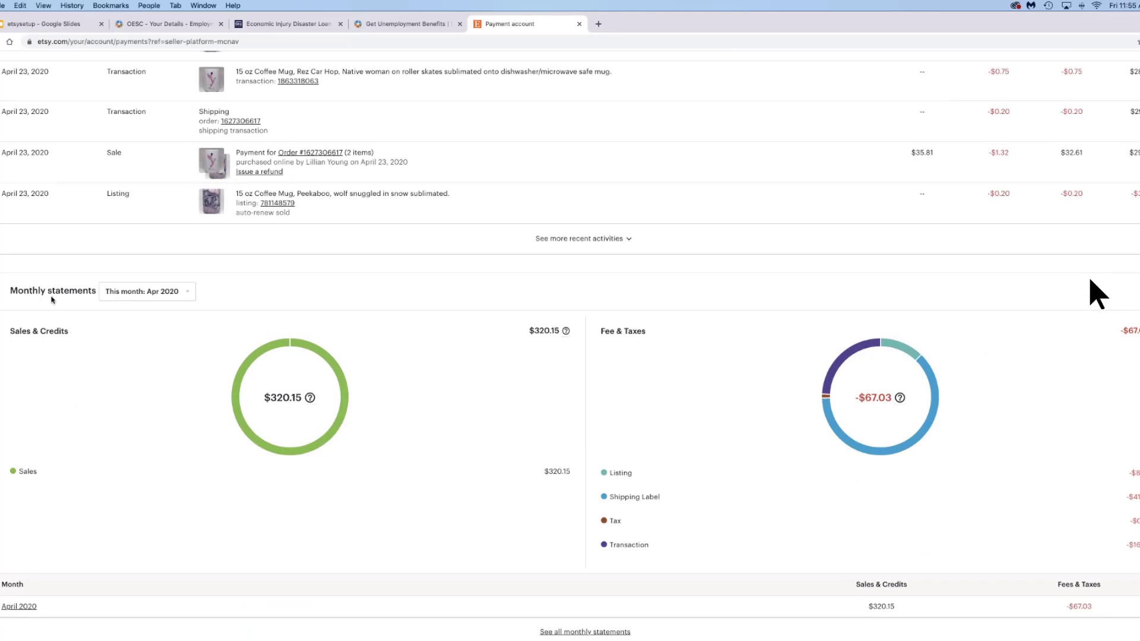
pyautogui.moveTo(9, 239)
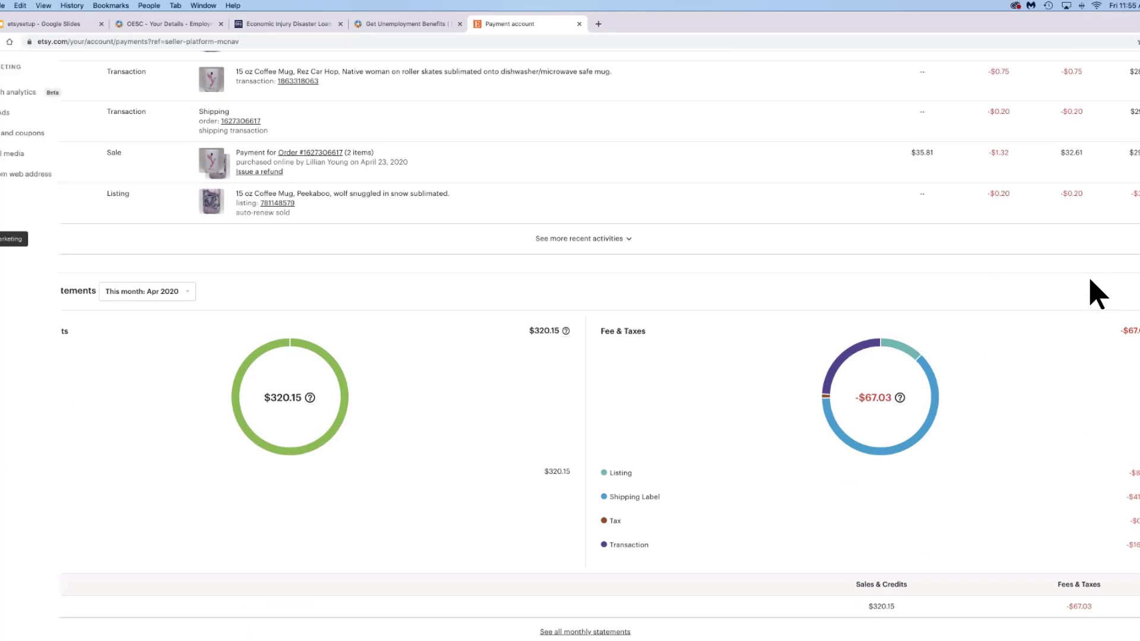
pyautogui.moveTo(9, 218)
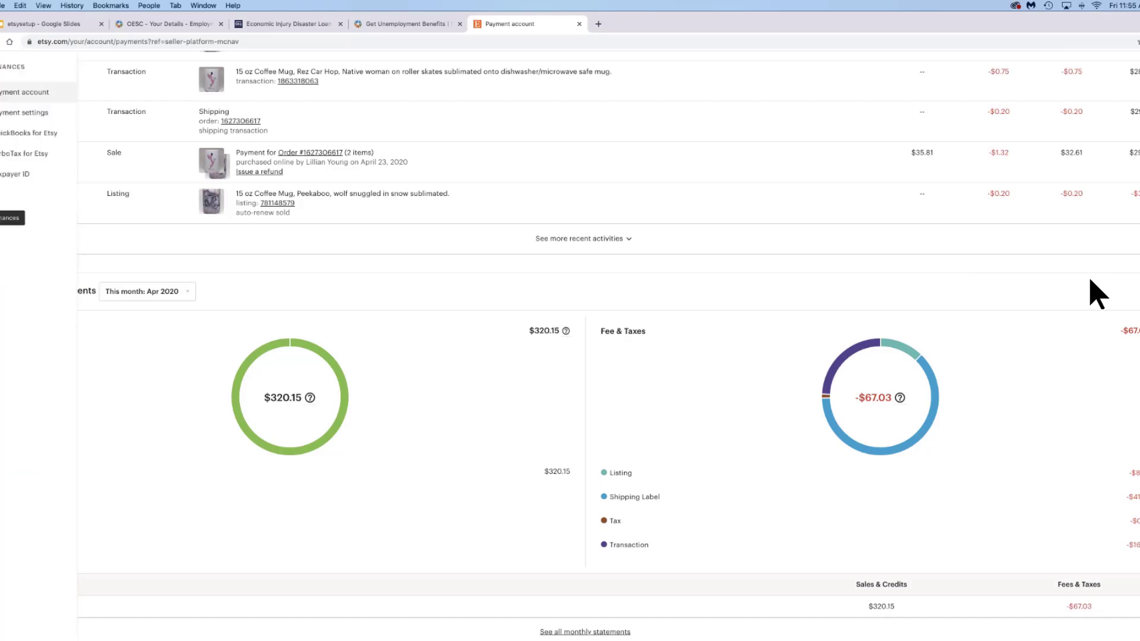
# - Open Payment settings and leave the deposit schedule set to Every day
pyautogui.click(13, 118)
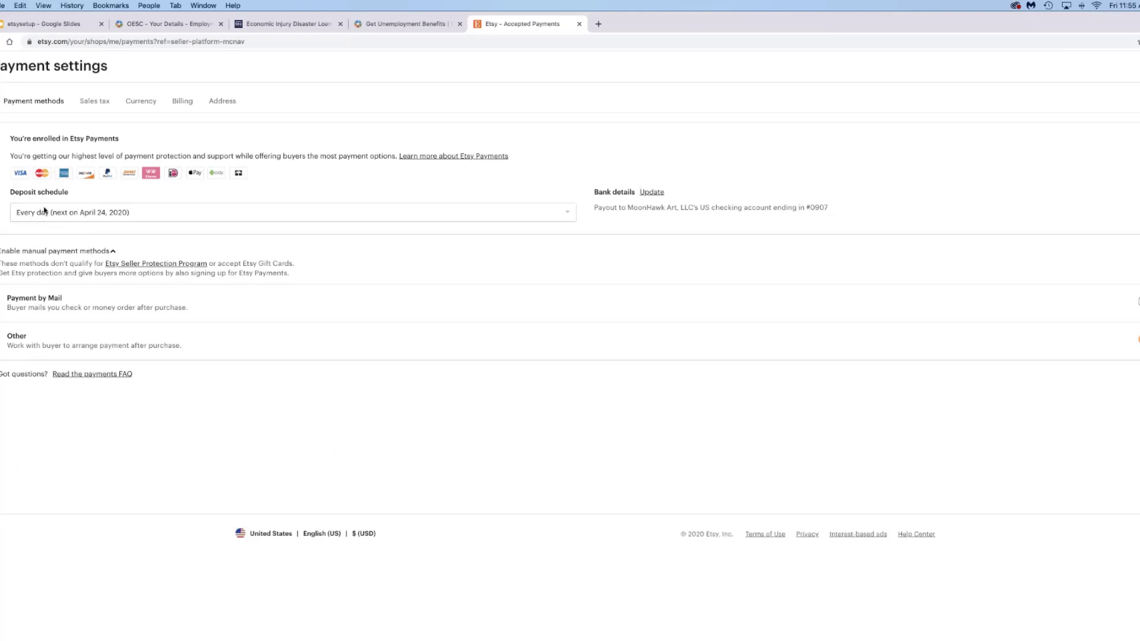
pyautogui.click(569, 214)
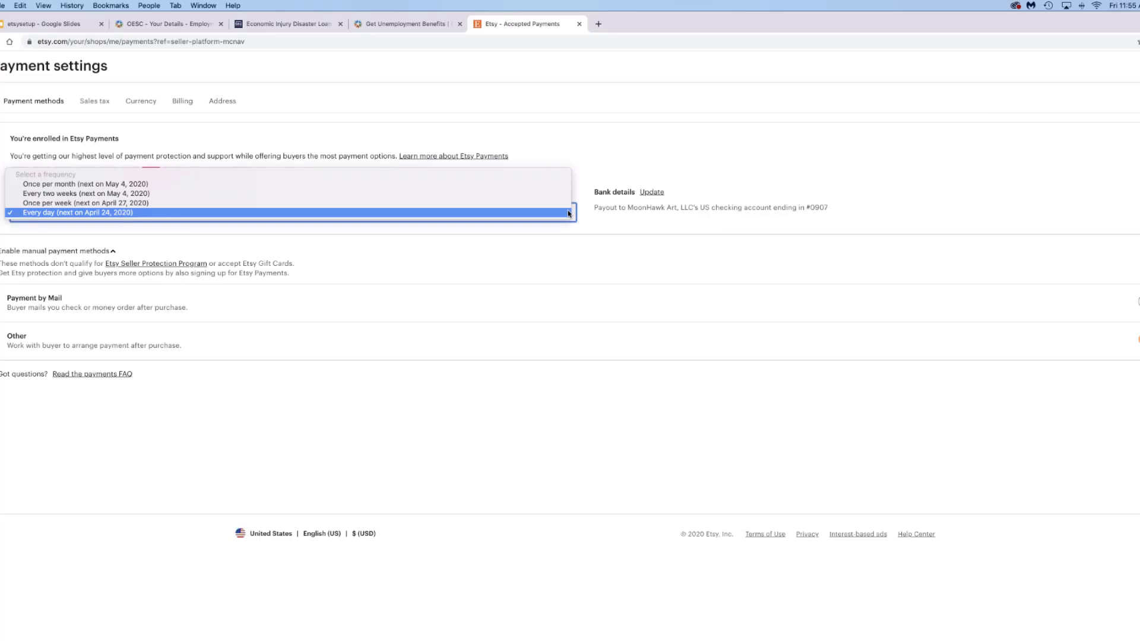
pyautogui.click(569, 213)
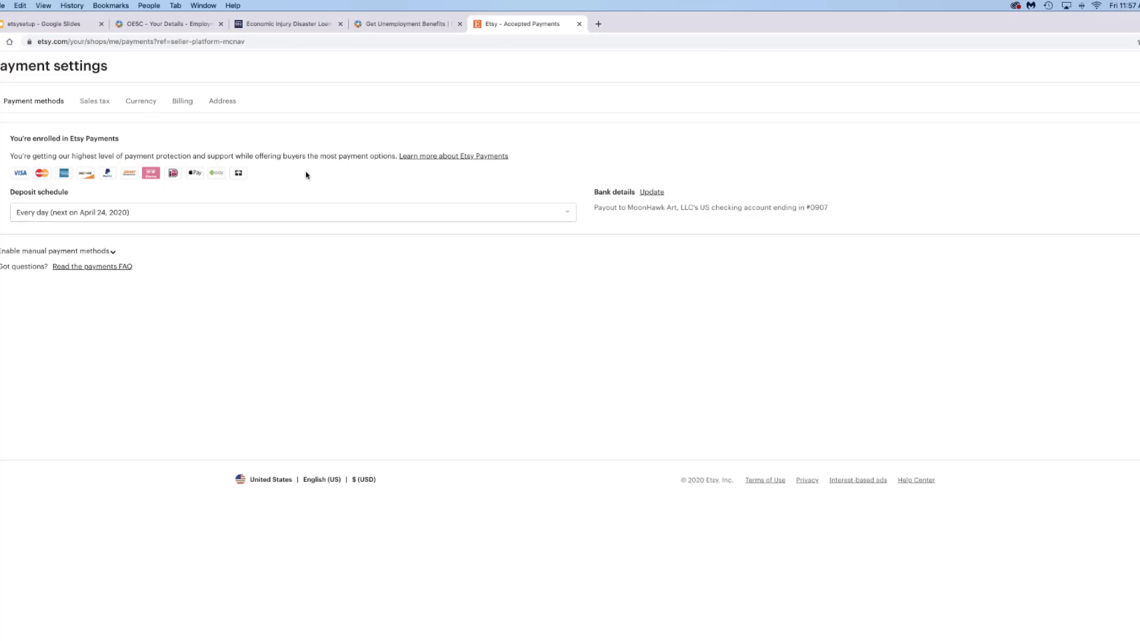
# - Expand and collapse Enable manual payment methods, then go to the Sales tax tab
pyautogui.click(113, 253)
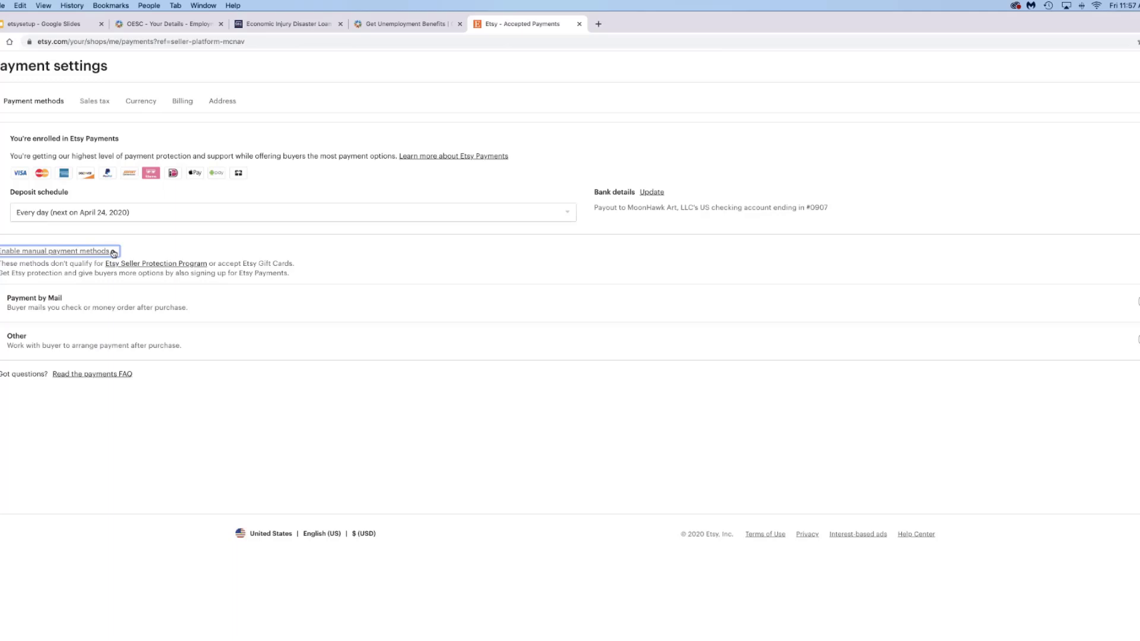
pyautogui.click(114, 253)
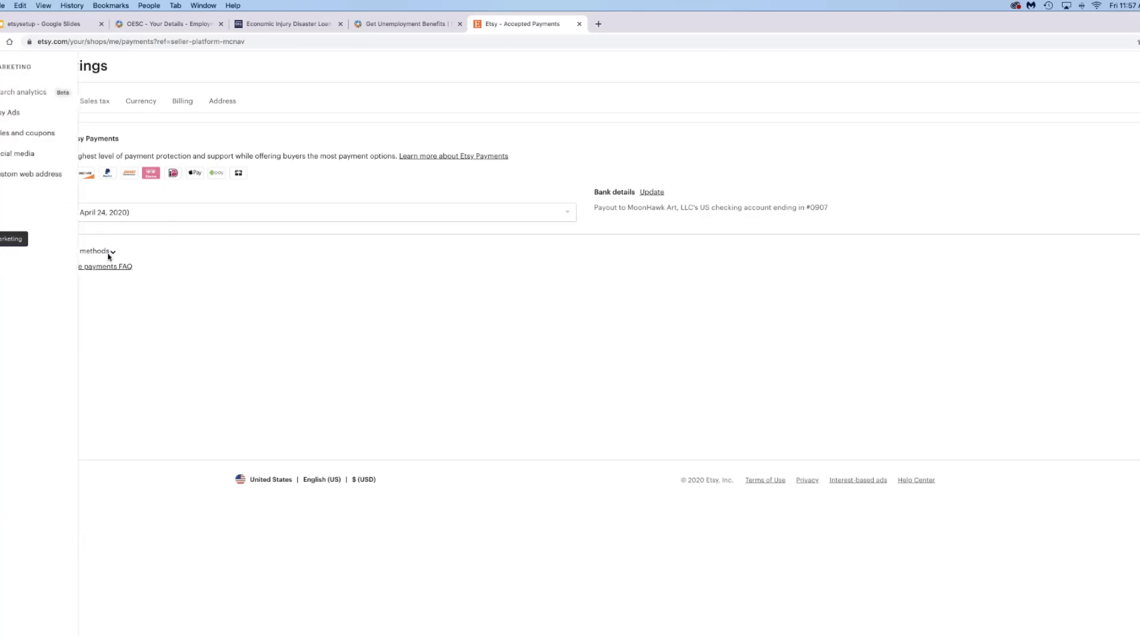
pyautogui.click(93, 103)
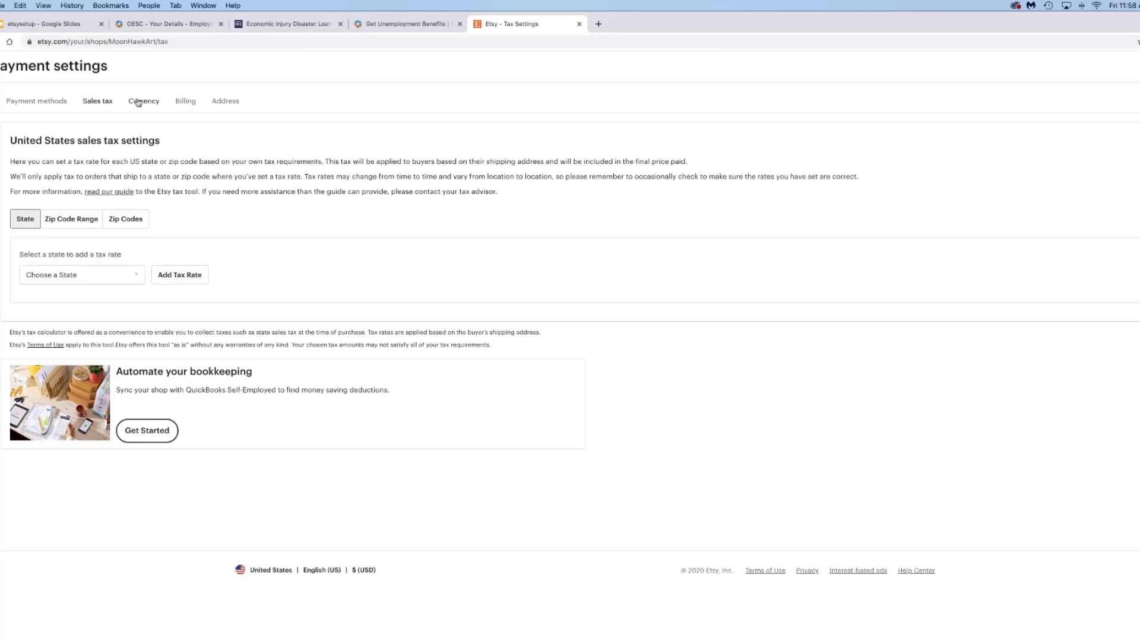
# - Review the USD shop currency, saved billing cards and mailing address settings, then reveal the Marketing pages
pyautogui.click(138, 103)
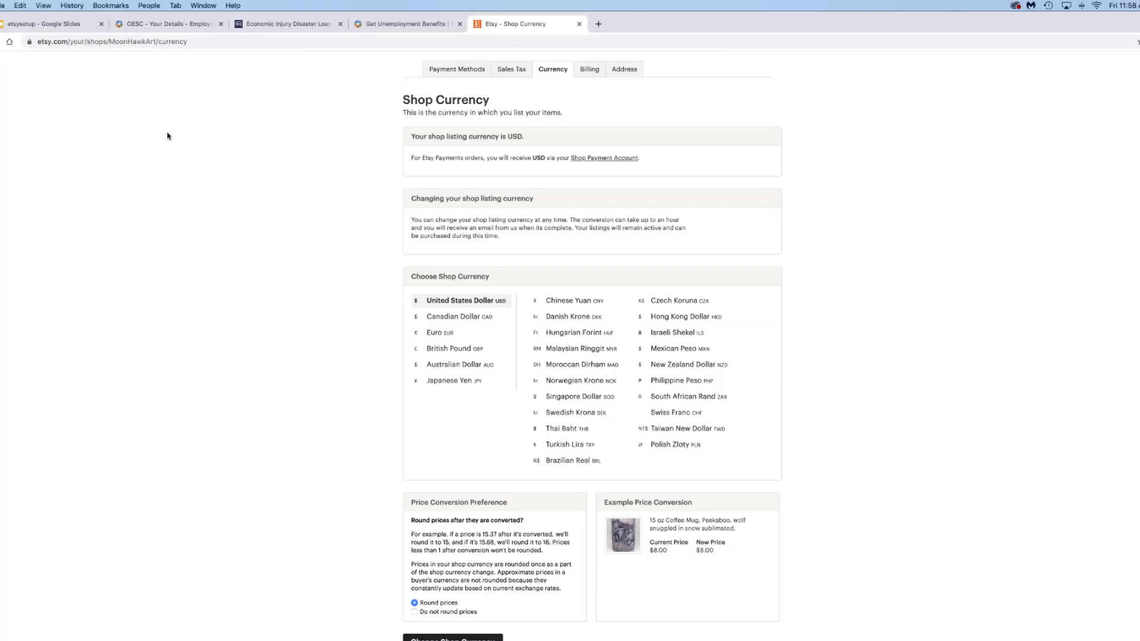
pyautogui.click(588, 70)
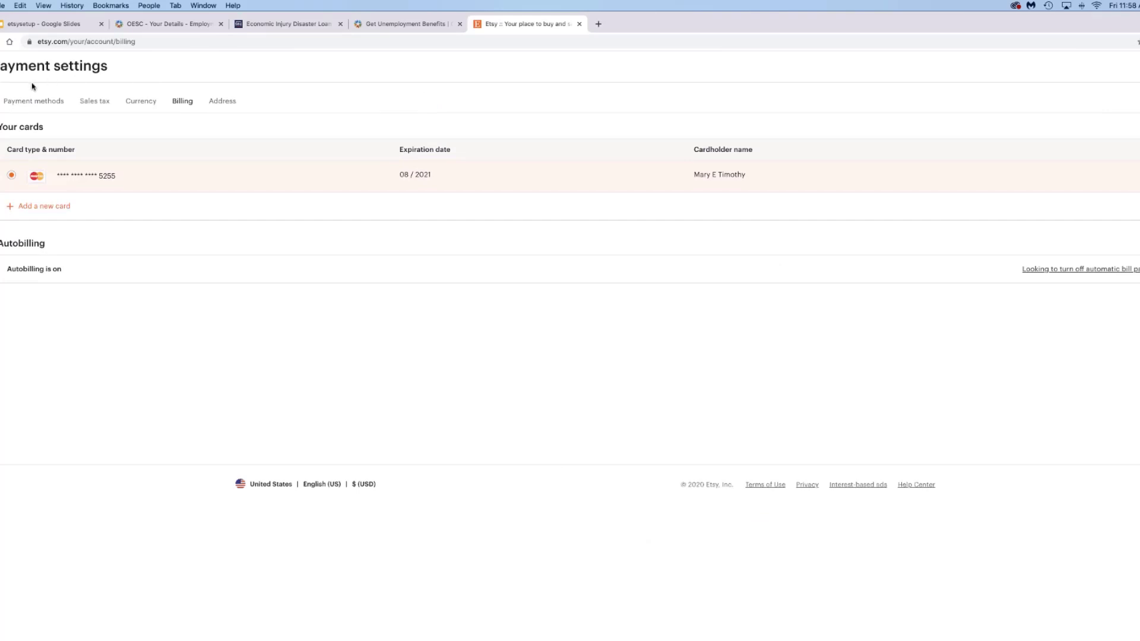
pyautogui.click(223, 105)
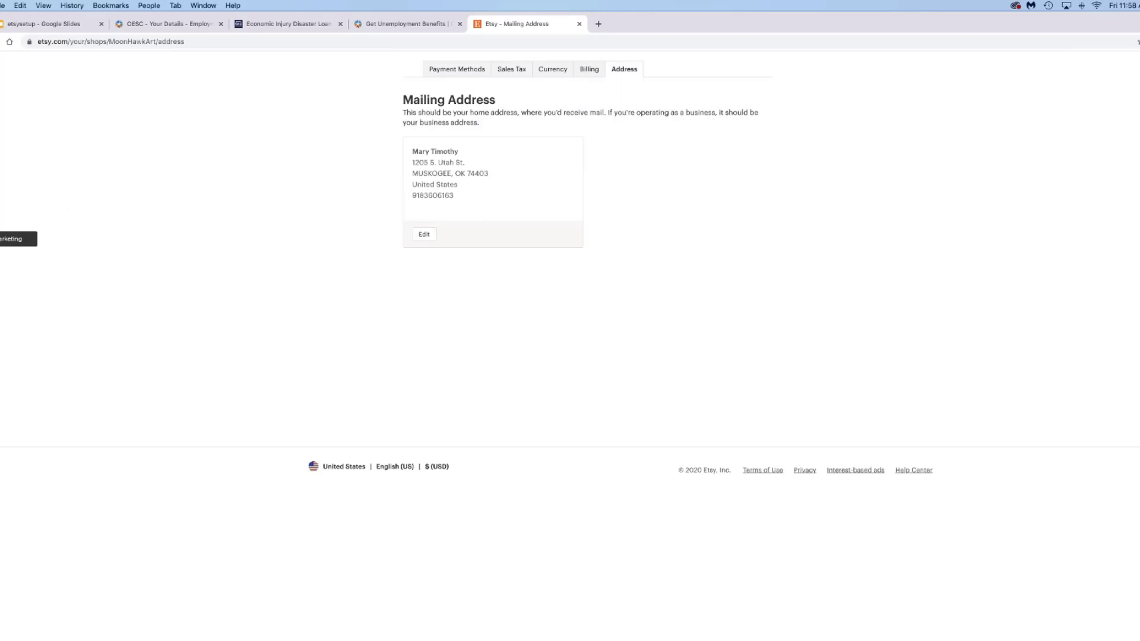
pyautogui.click(2, 239)
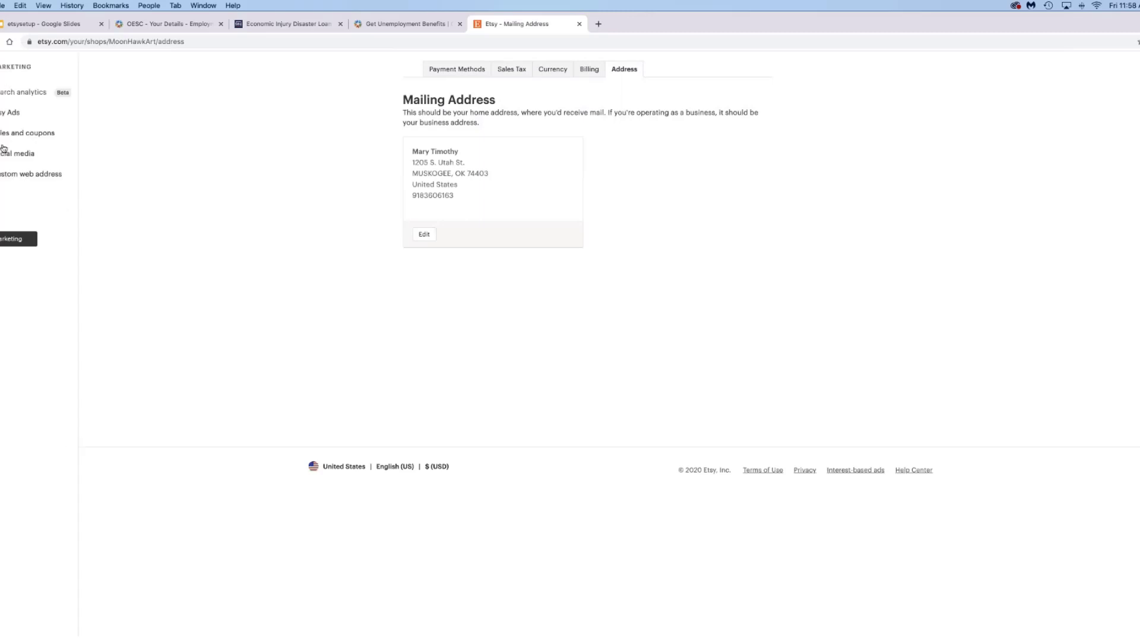
# - Open Search analytics and browse the queries table: 110 search visits across 3,660 queries
pyautogui.click(14, 94)
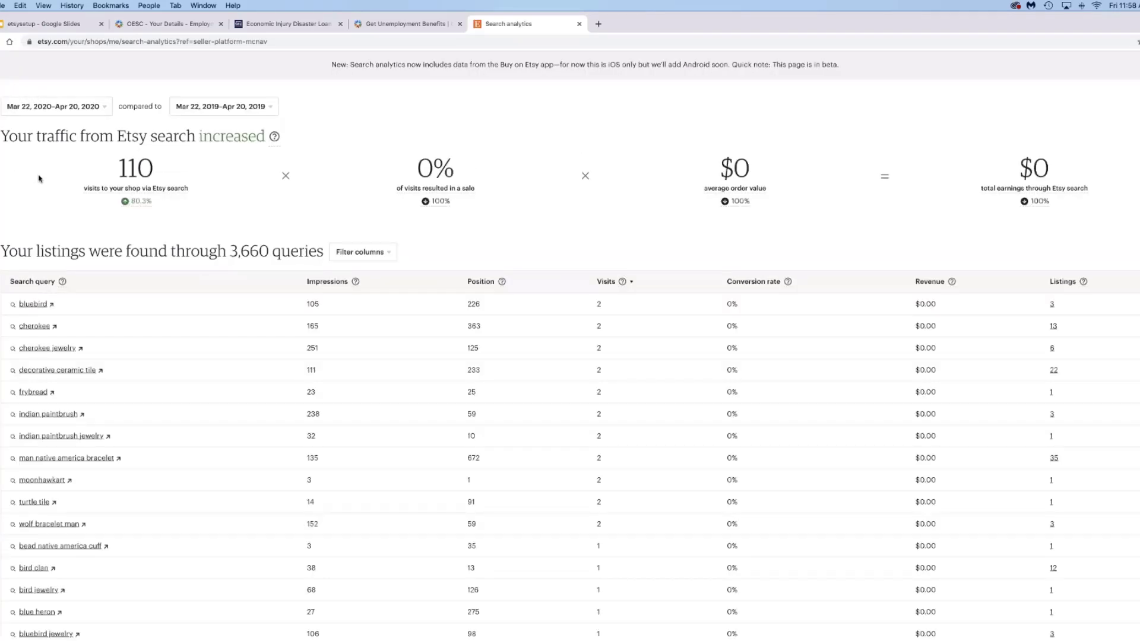
pyautogui.scroll(-3, 39, 178)
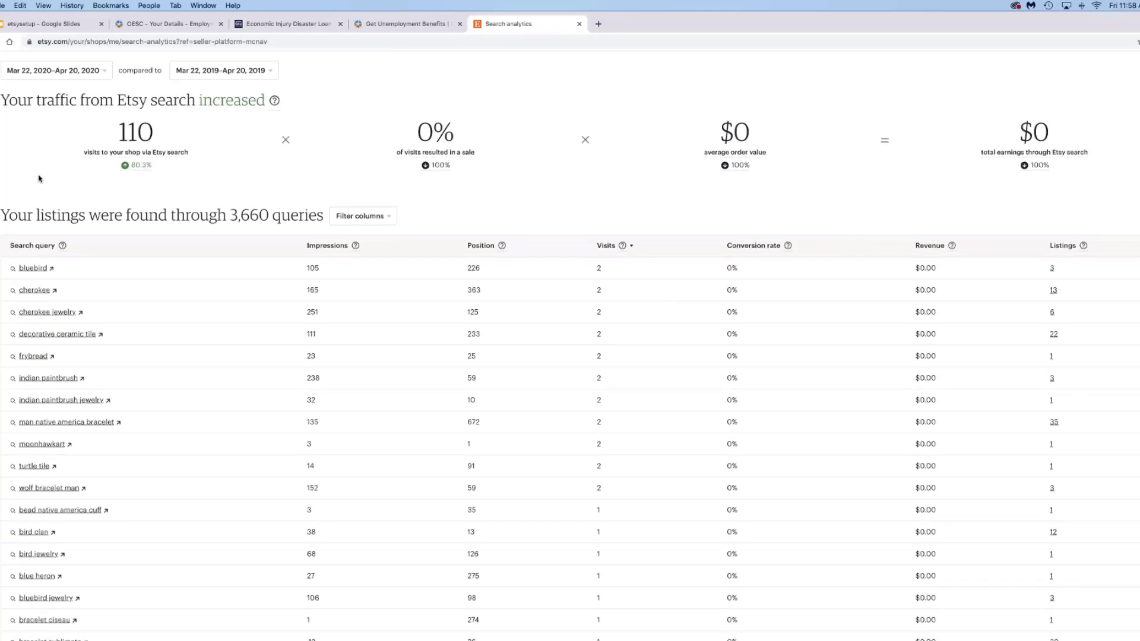
pyautogui.scroll(-1, 38, 178)
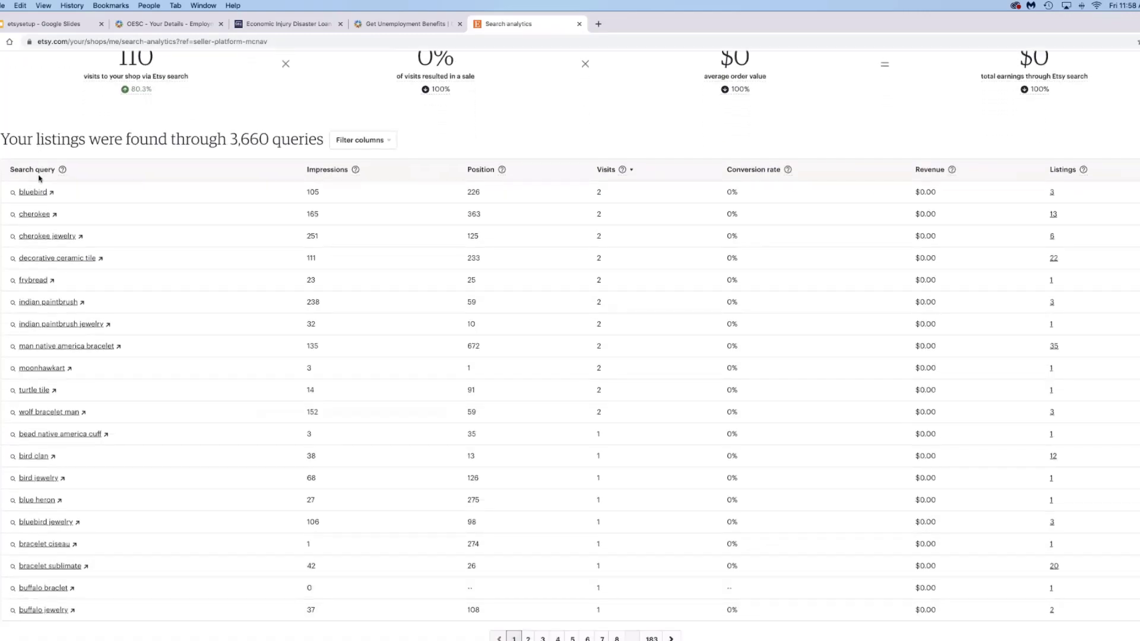
pyautogui.scroll(-2, 39, 178)
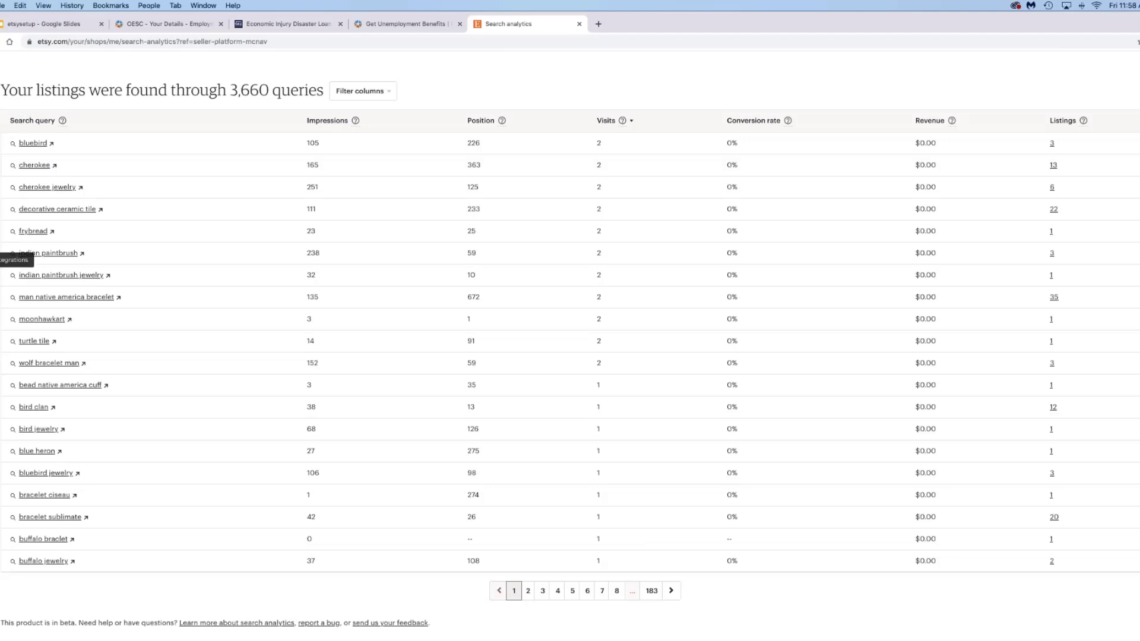
pyautogui.scroll(5, 6, 255)
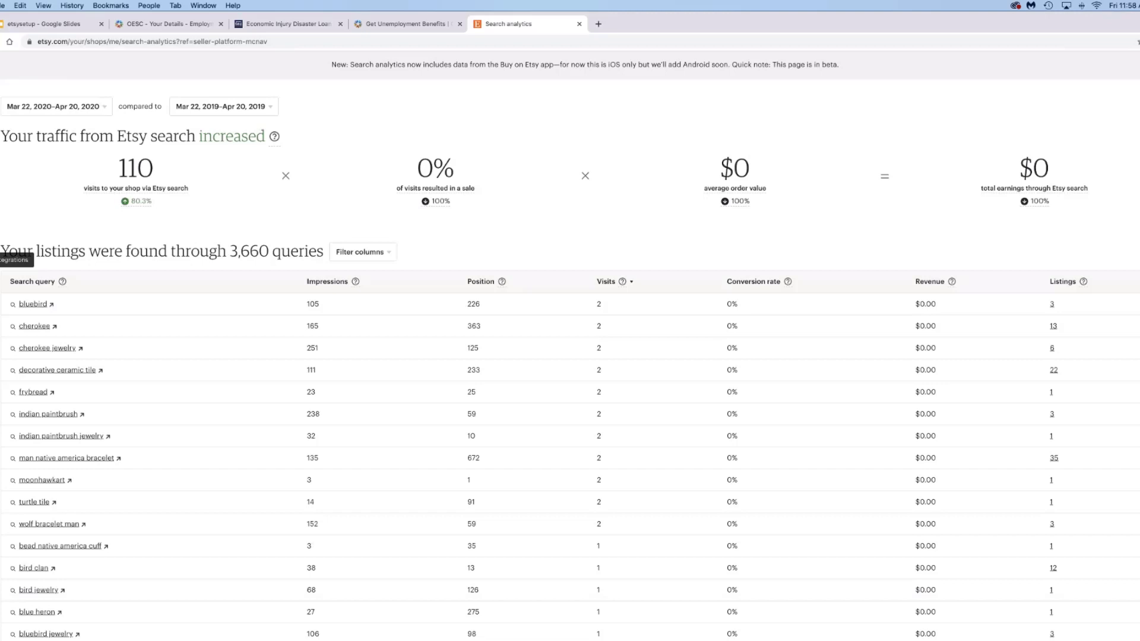
# - Open the Integrations page and expand all listing and buyer-trend tools
pyautogui.click(1, 259)
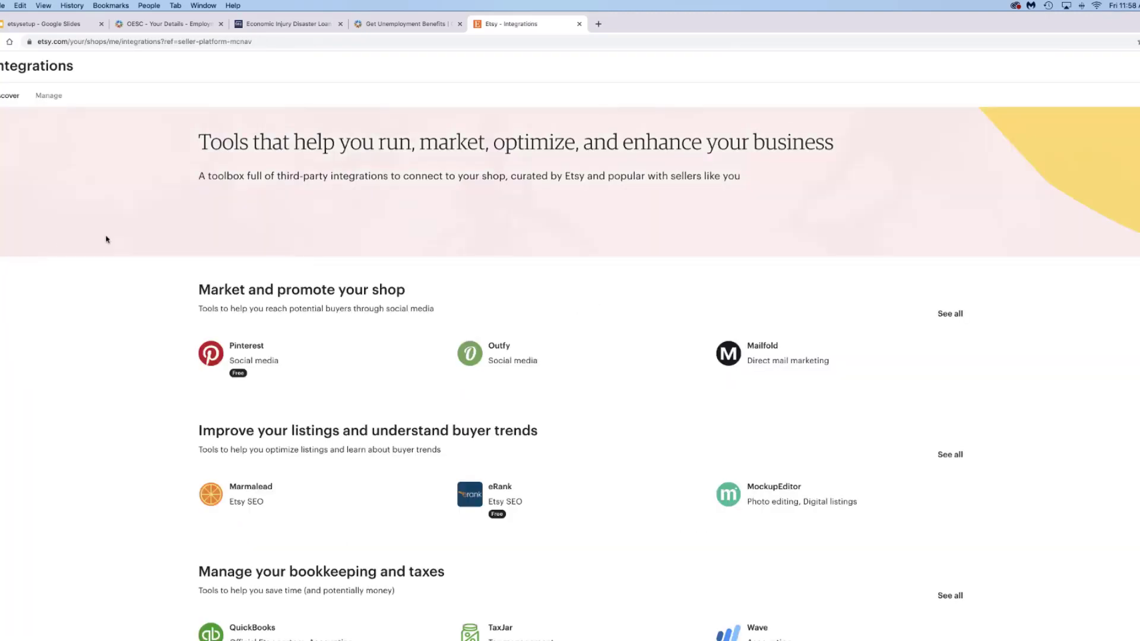
pyautogui.scroll(-4, 202, 240)
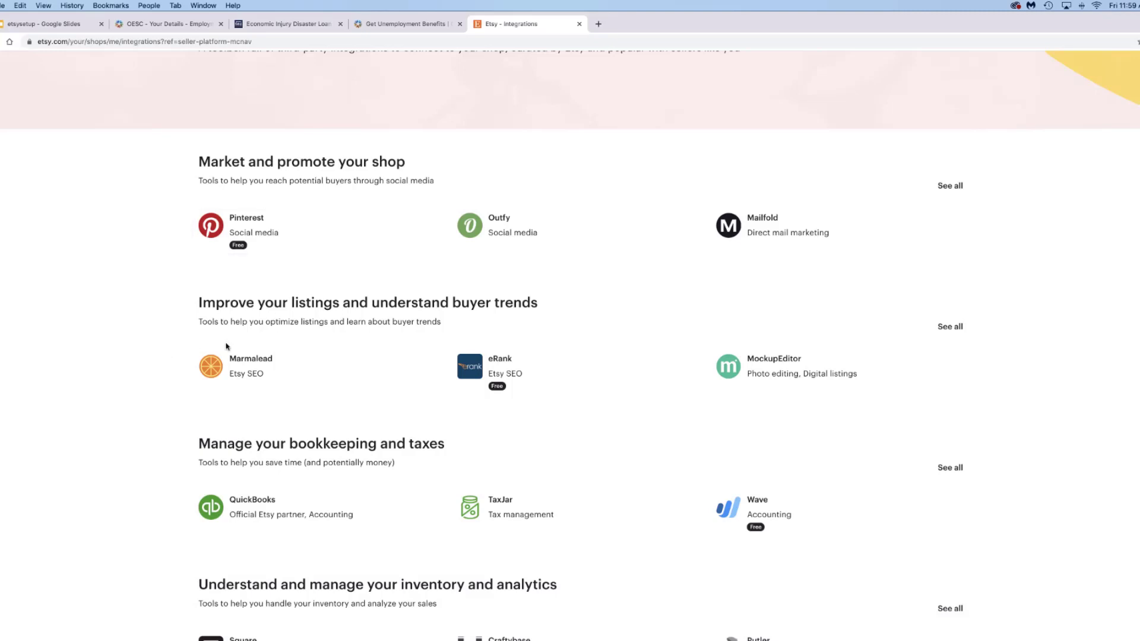
pyautogui.scroll(-3, 174, 330)
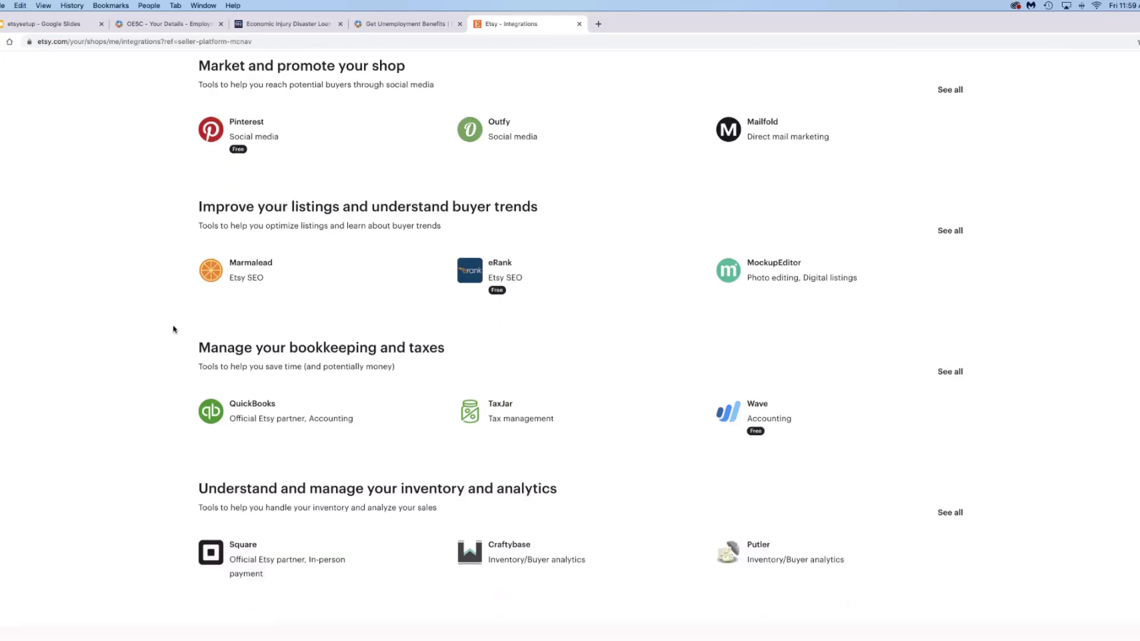
pyautogui.scroll(-1, 174, 329)
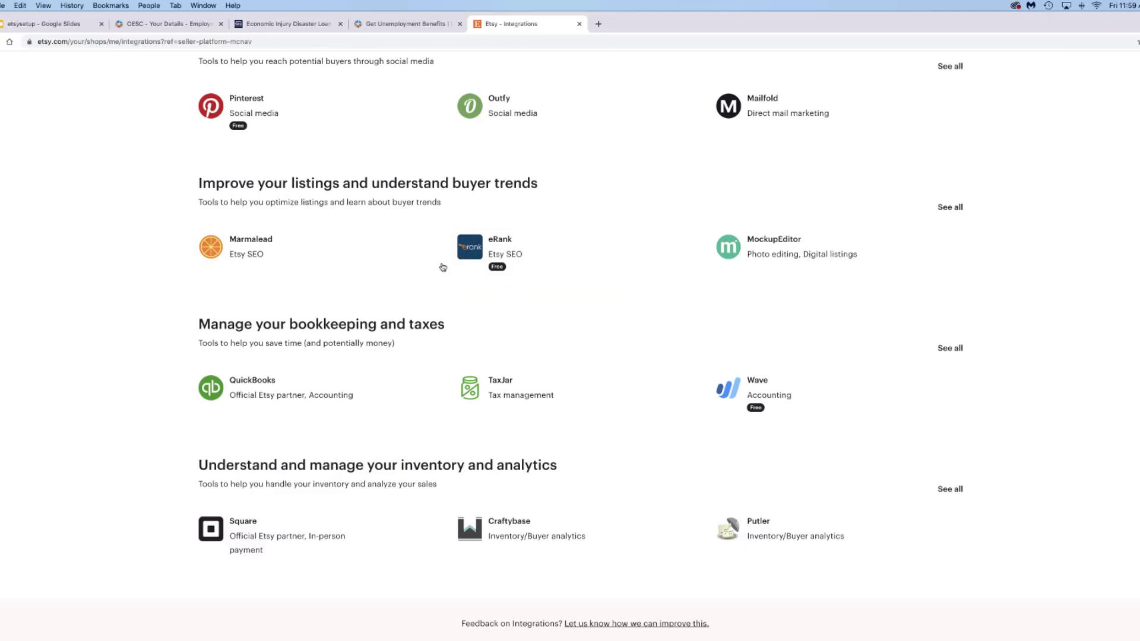
pyautogui.click(952, 209)
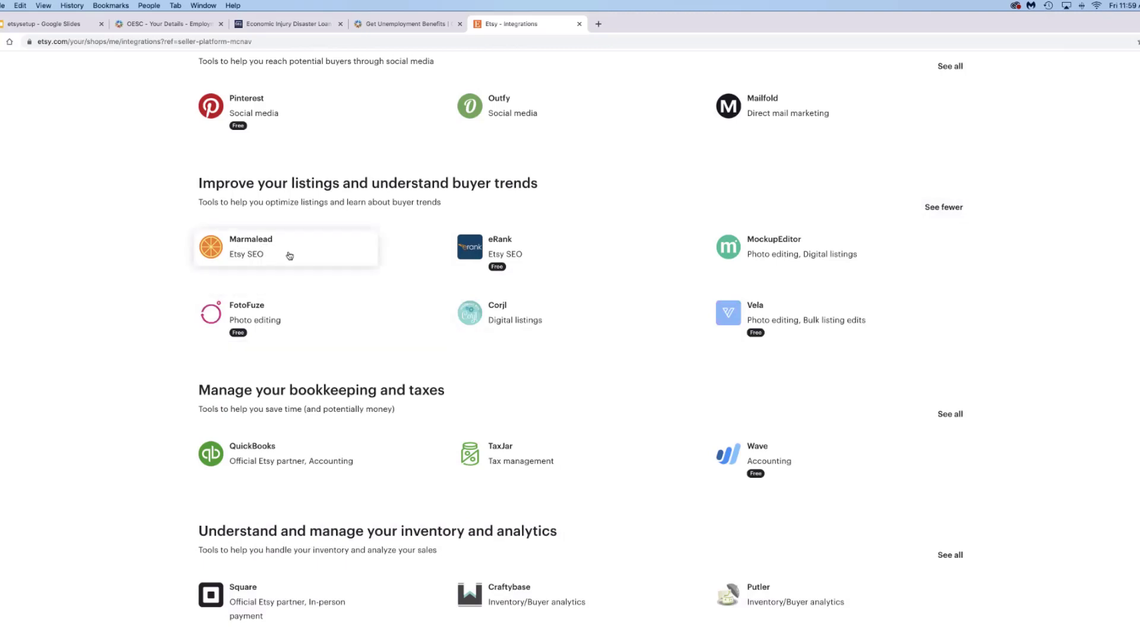
# - Expand all bookkeeping, tax, inventory and analytics tools, then bring up the Community & Help links
pyautogui.scroll(-2, 199, 271)
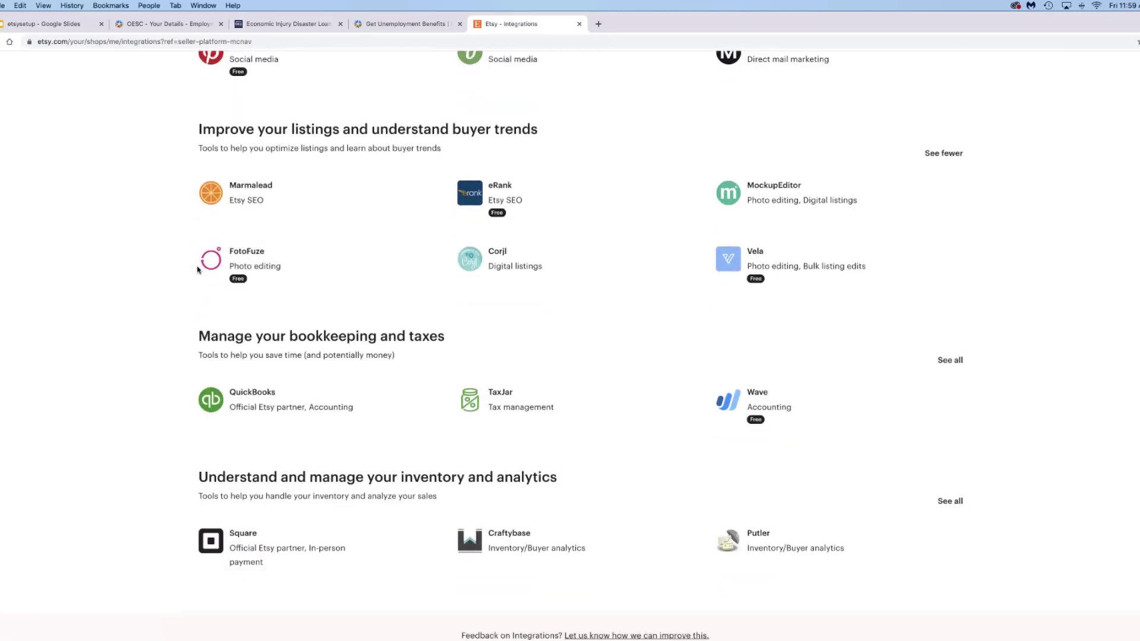
pyautogui.scroll(-1, 198, 270)
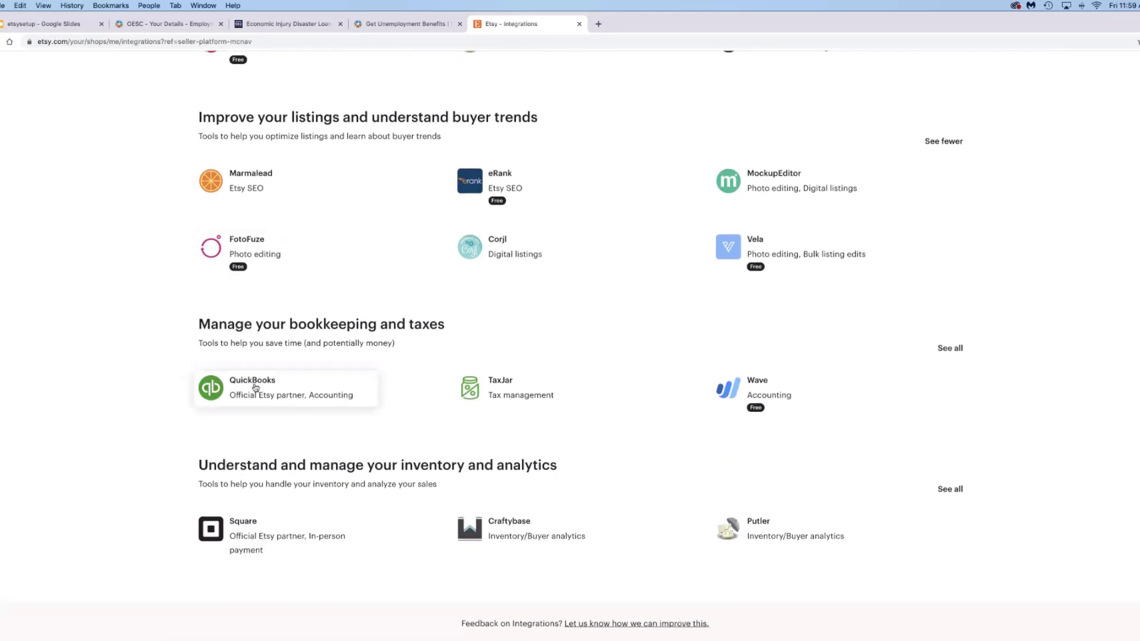
pyautogui.click(950, 348)
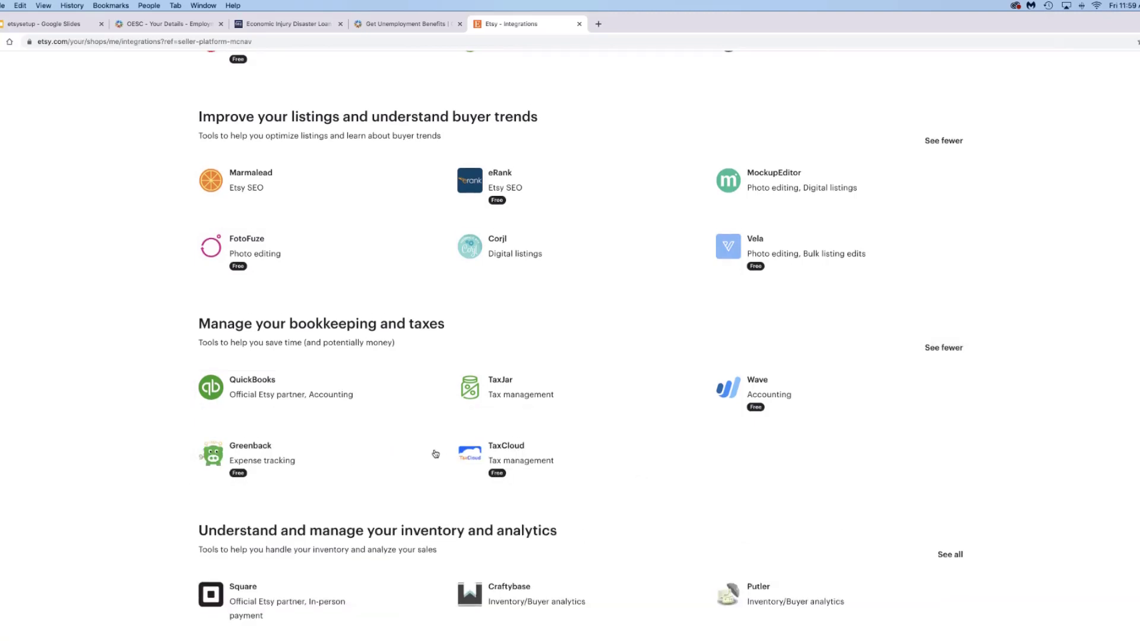
pyautogui.scroll(-2, 436, 453)
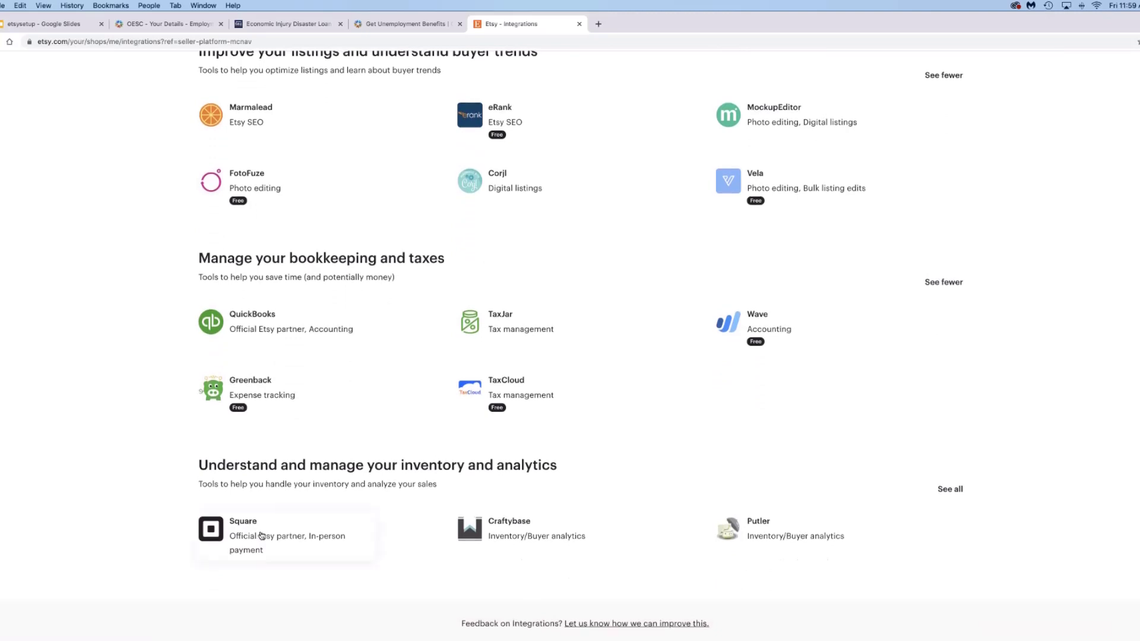
pyautogui.click(949, 489)
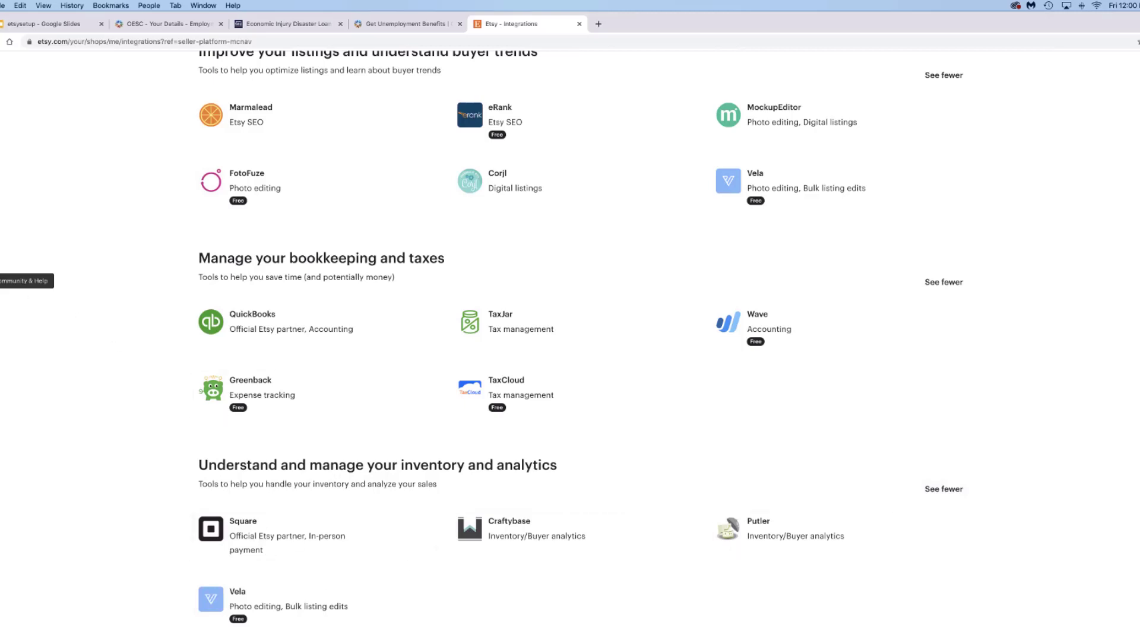
pyautogui.click(1, 281)
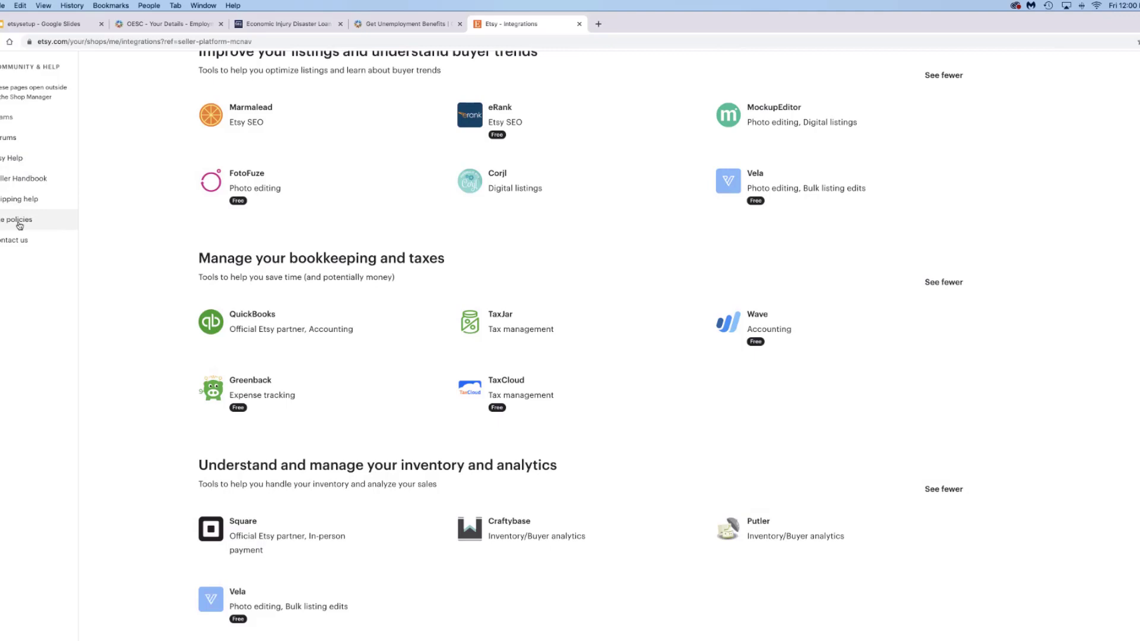
pyautogui.click(21, 223)
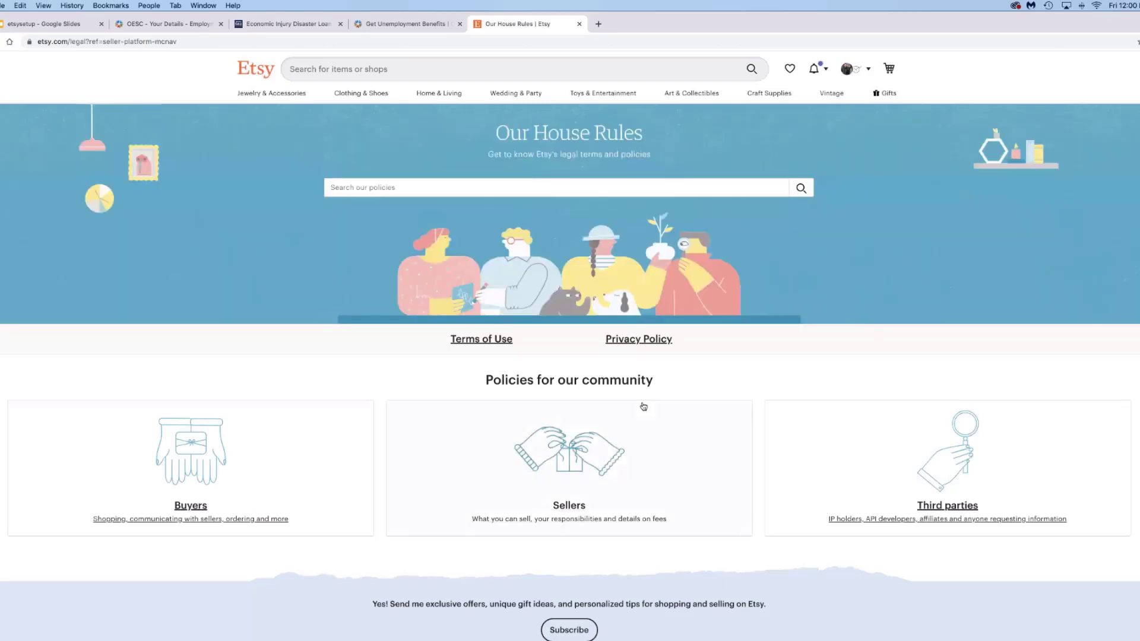
pyautogui.scroll(-1, 641, 403)
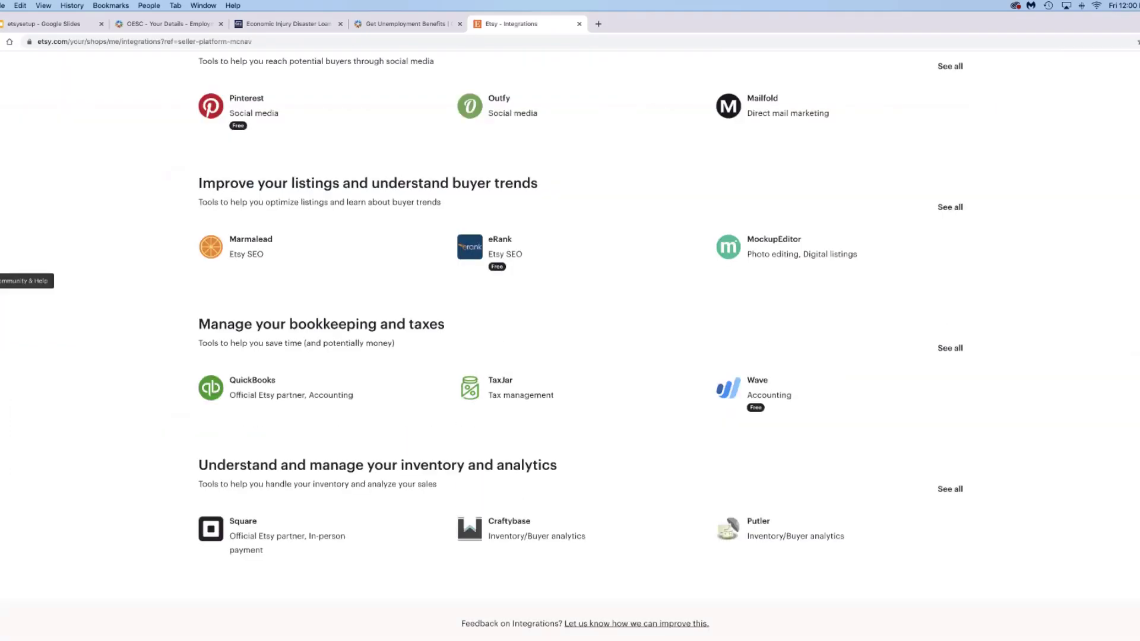
# - Browse the Seller Handbook's categories and recent articles, then return to the Integrations page
pyautogui.click(2, 281)
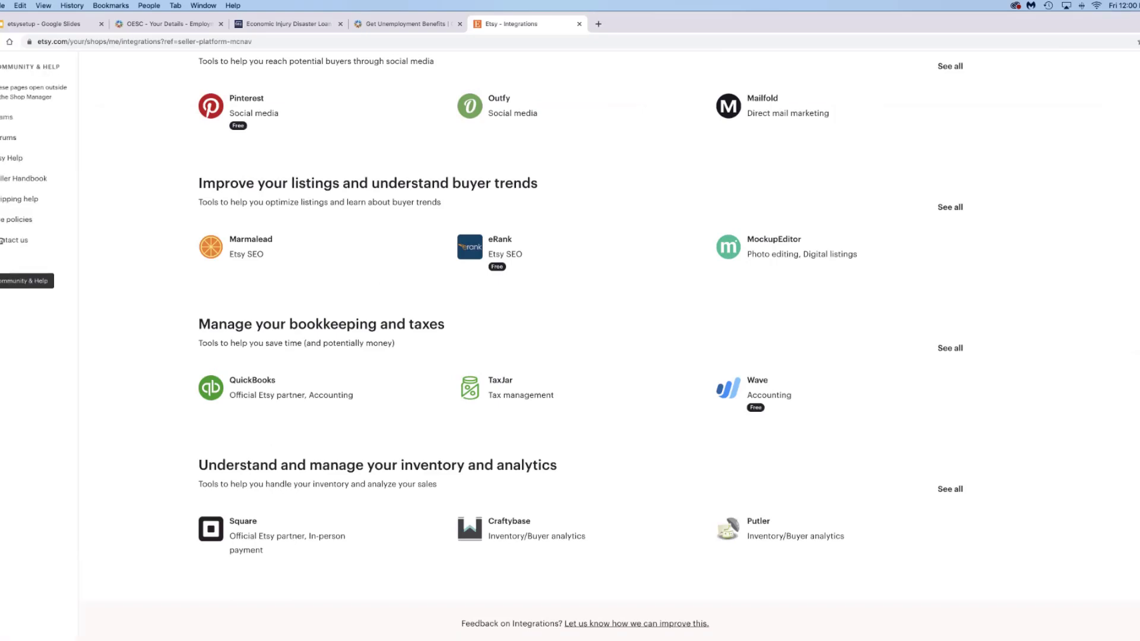
pyautogui.click(8, 183)
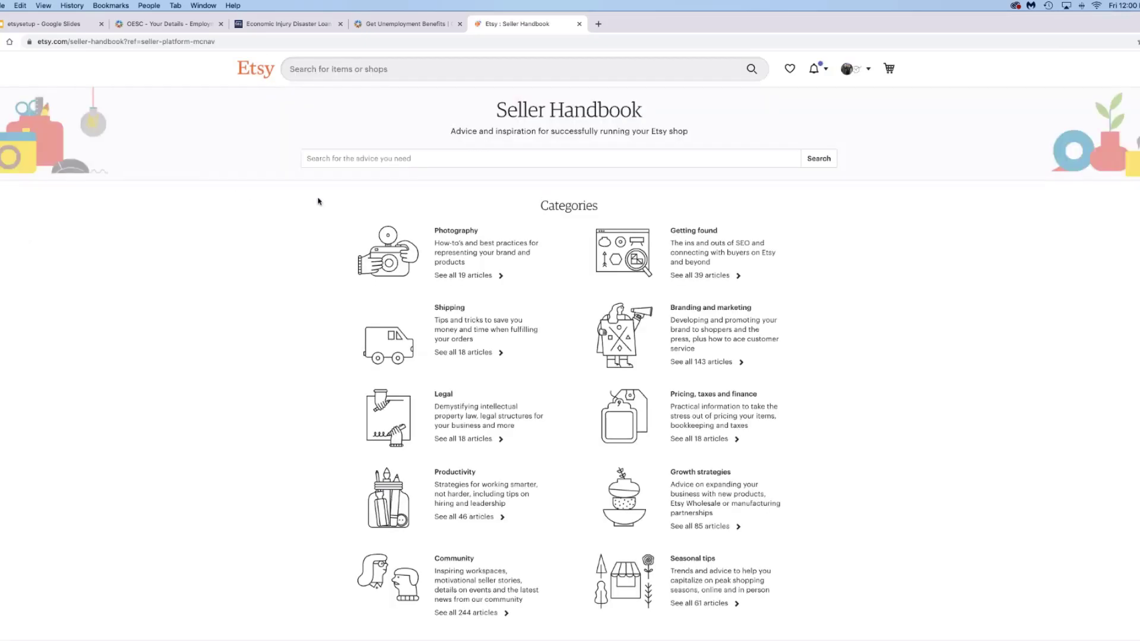
pyautogui.scroll(-2, 514, 224)
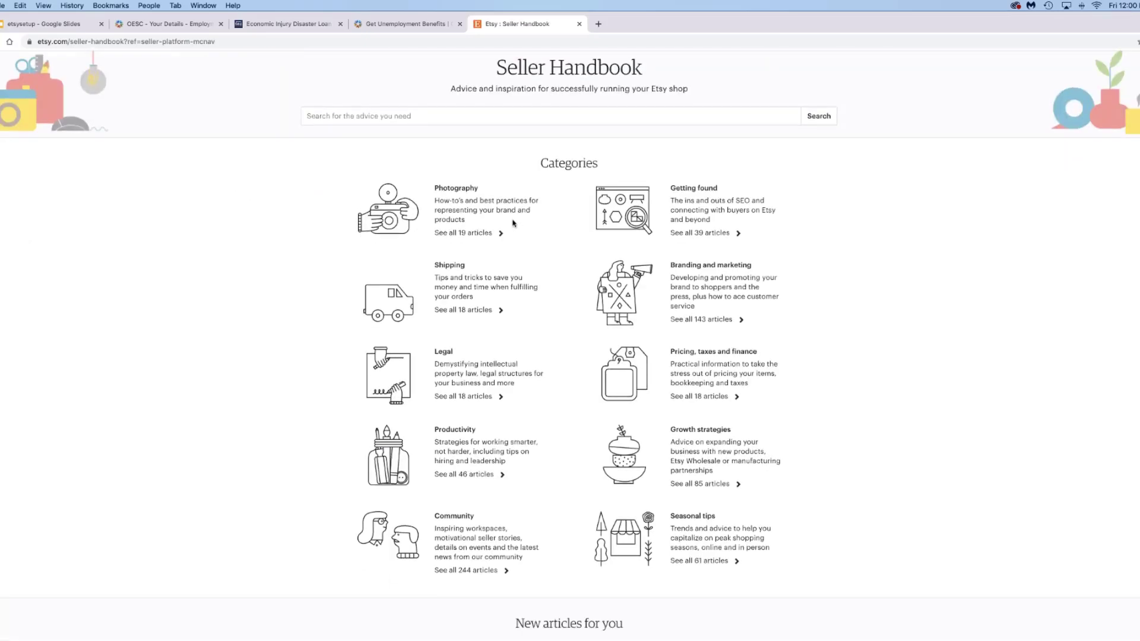
pyautogui.scroll(1, 514, 224)
pyautogui.scroll(-1, 514, 224)
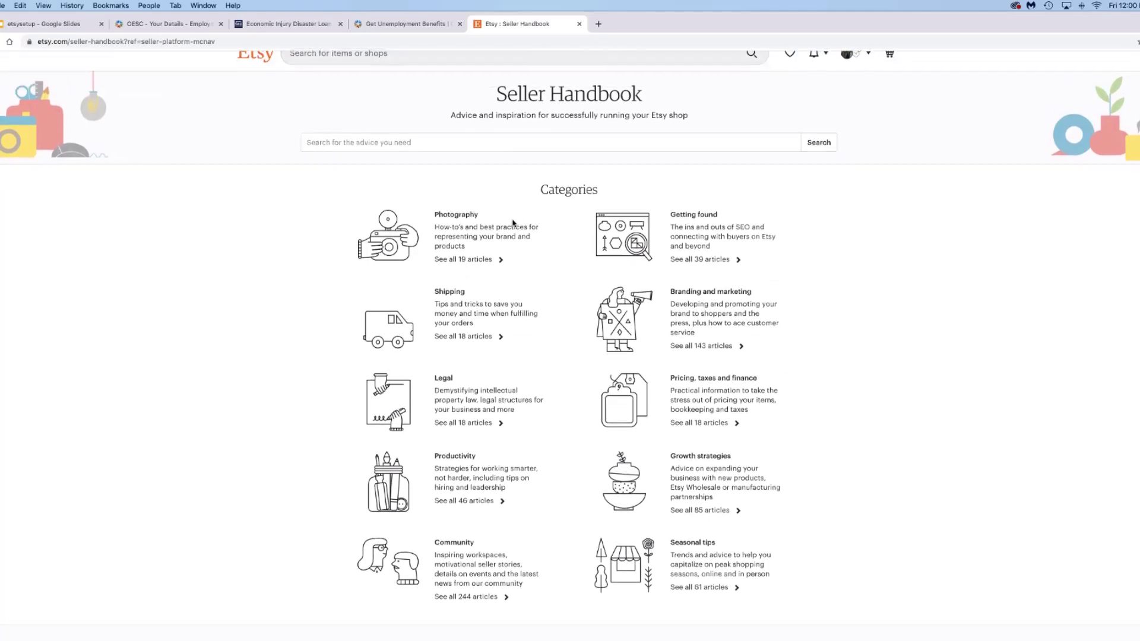
pyautogui.scroll(-2, 514, 224)
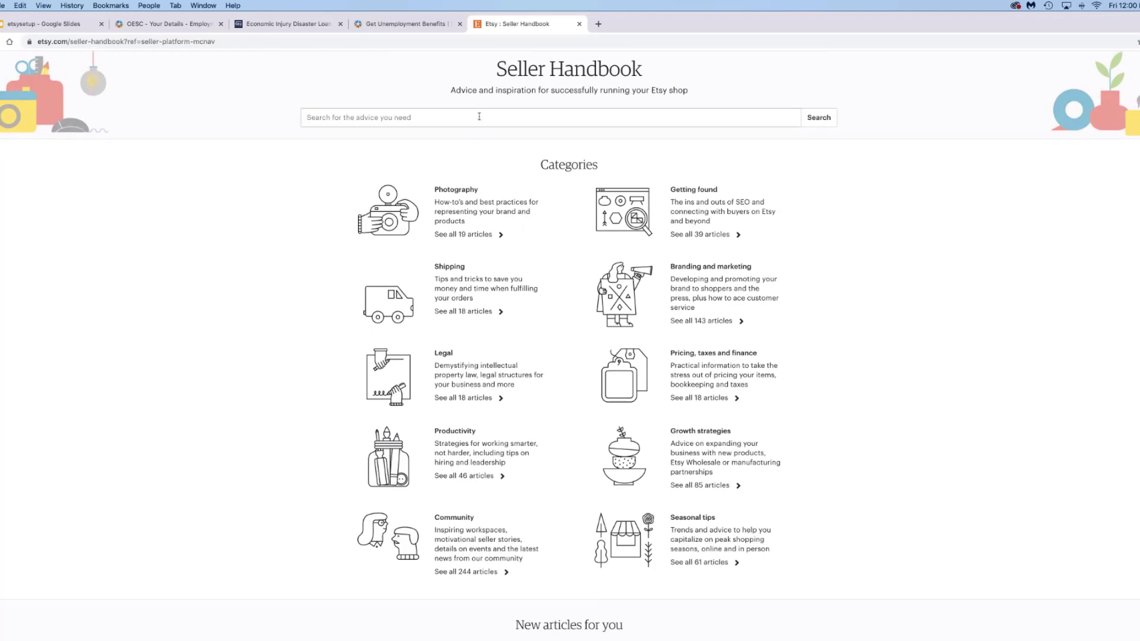
pyautogui.scroll(-3, 502, 240)
pyautogui.scroll(-8, 501, 245)
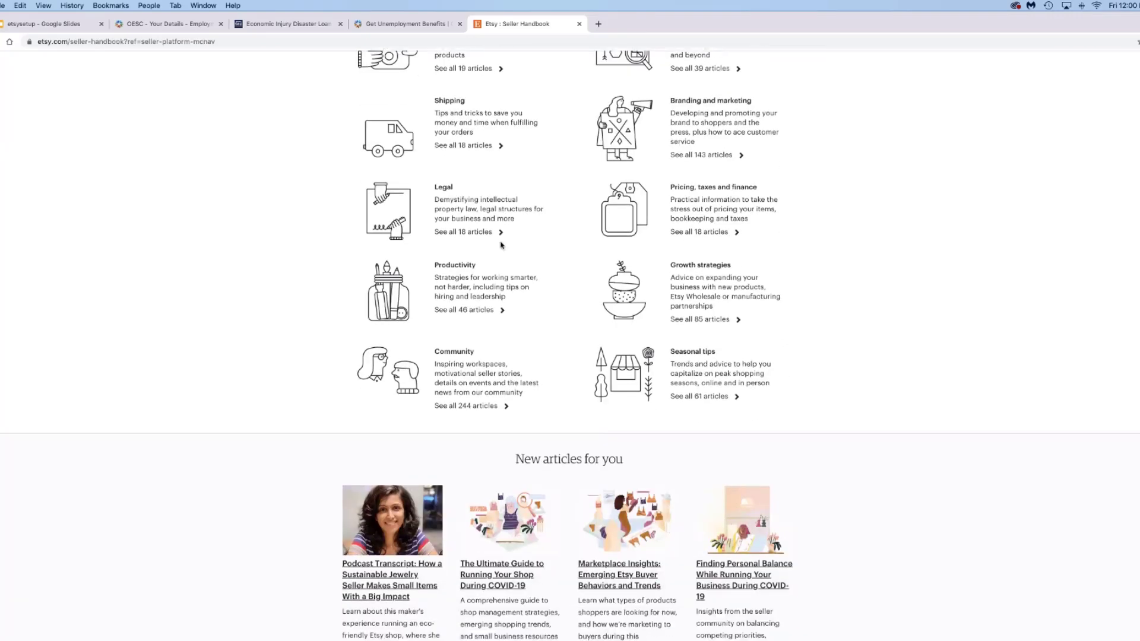
pyautogui.scroll(-10, 501, 245)
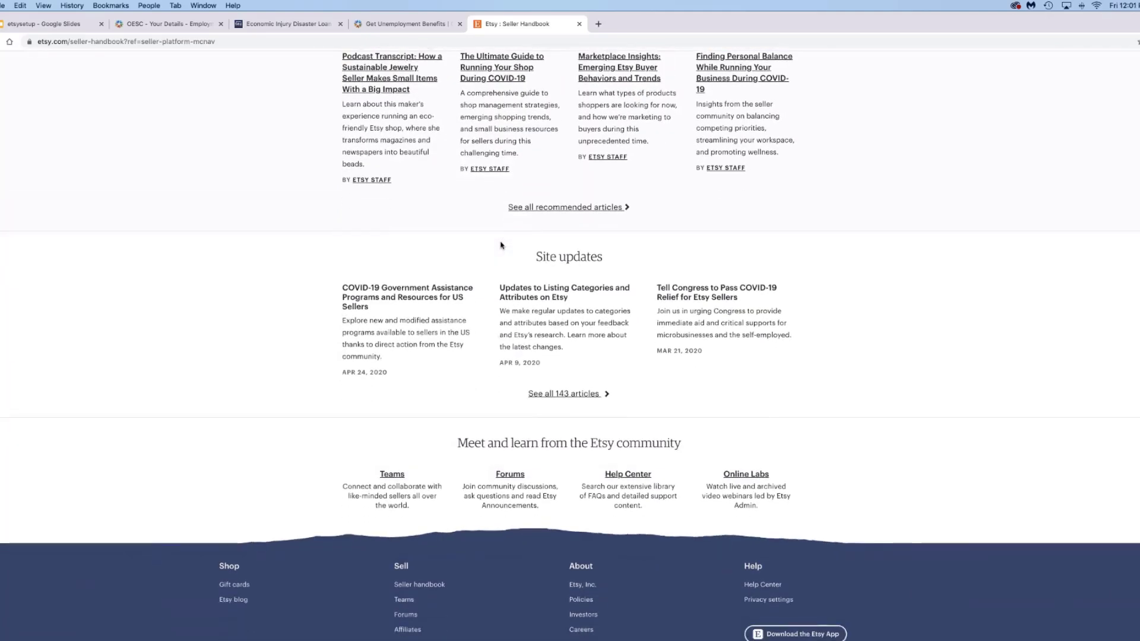
pyautogui.scroll(-2, 535, 416)
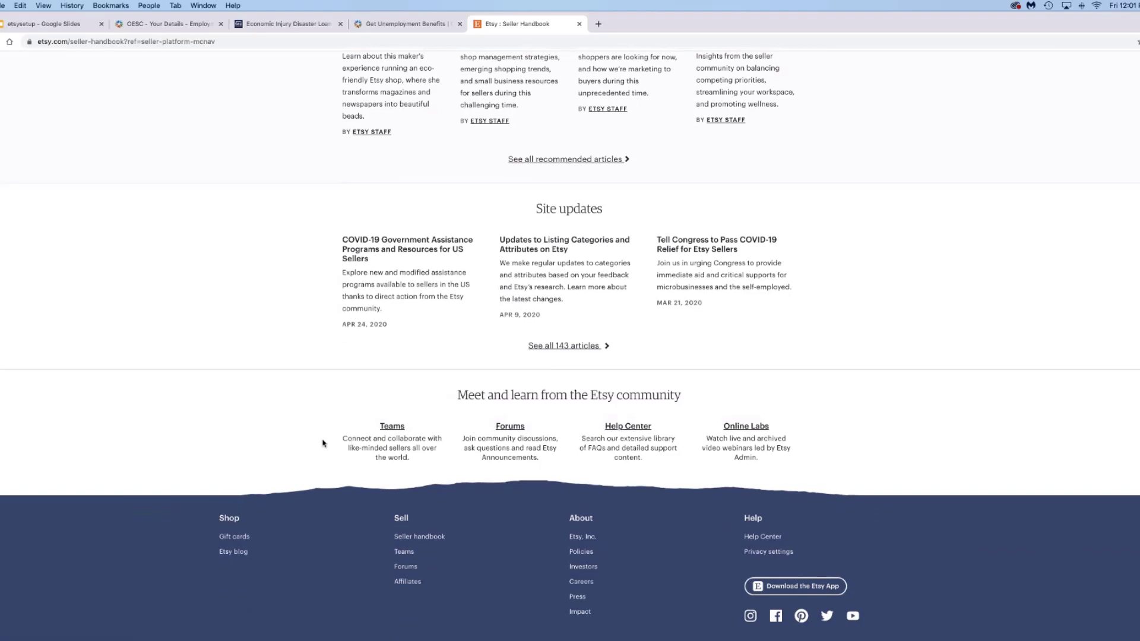
pyautogui.scroll(6, 324, 442)
pyautogui.scroll(15, 570, 345)
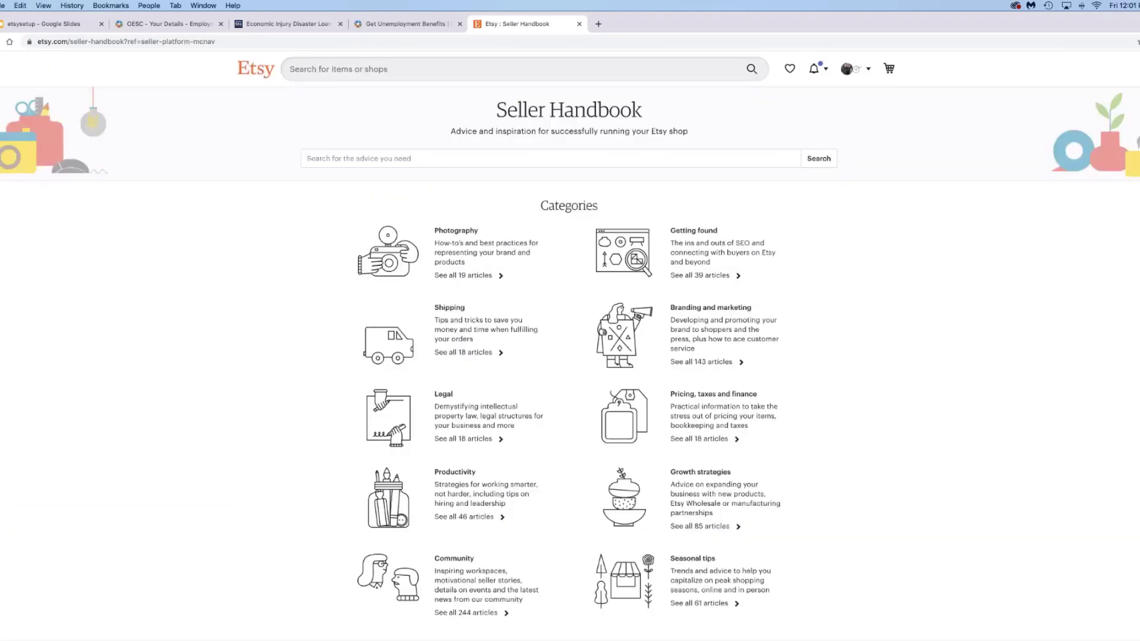
pyautogui.press('super+bracketleft')
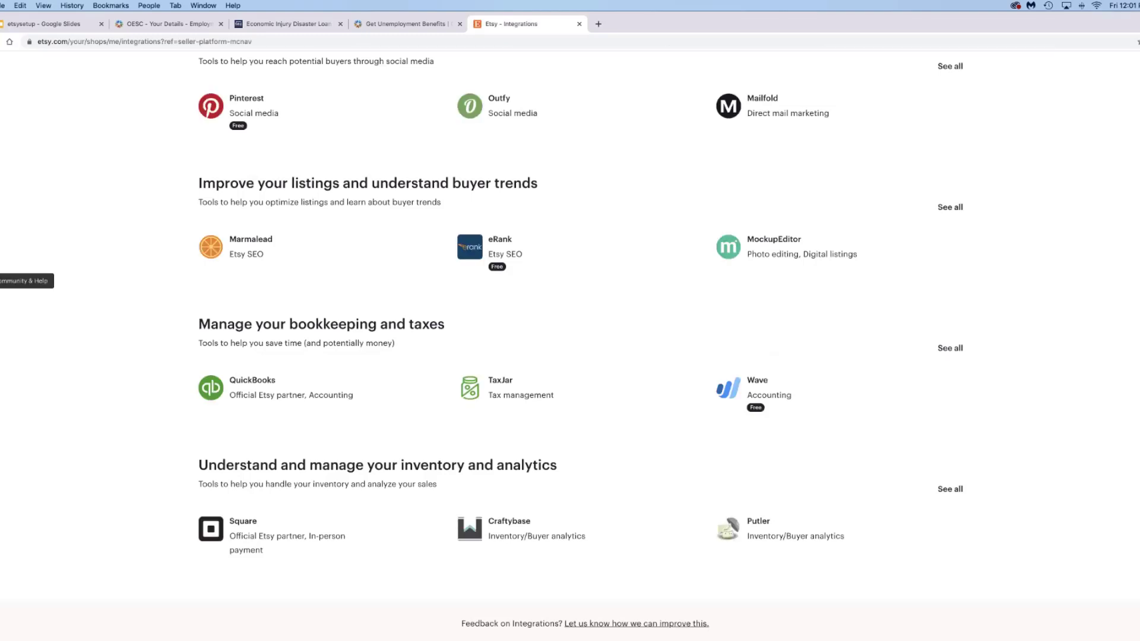
# - Go to the shop's Info & Appearance settings via the sidebar Settings flyout
pyautogui.click(3, 281)
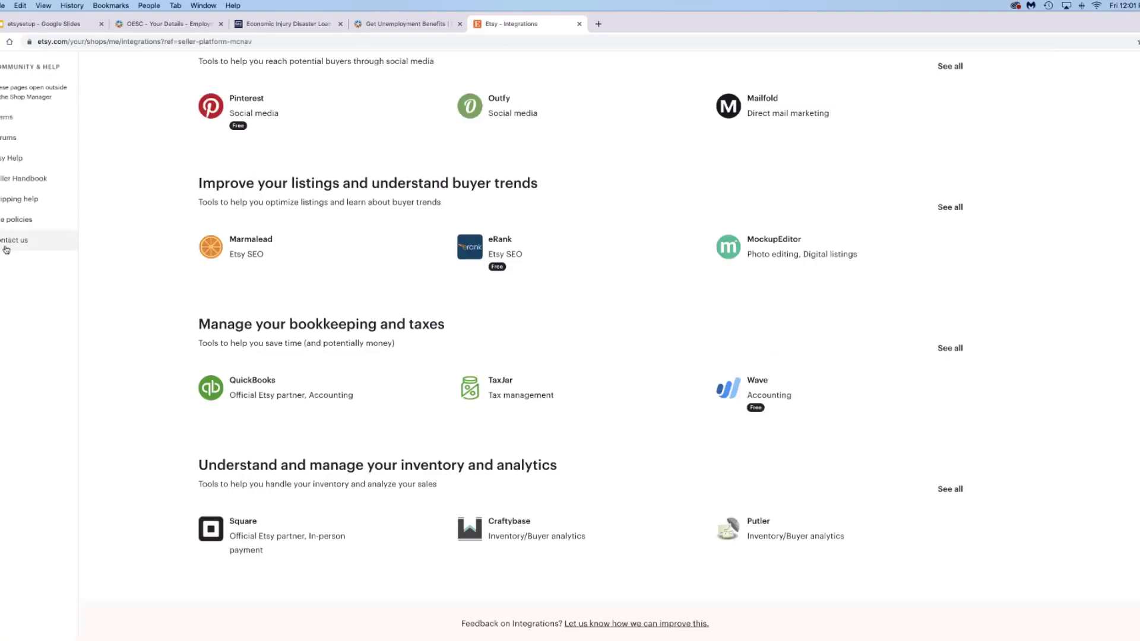
pyautogui.click(3, 302)
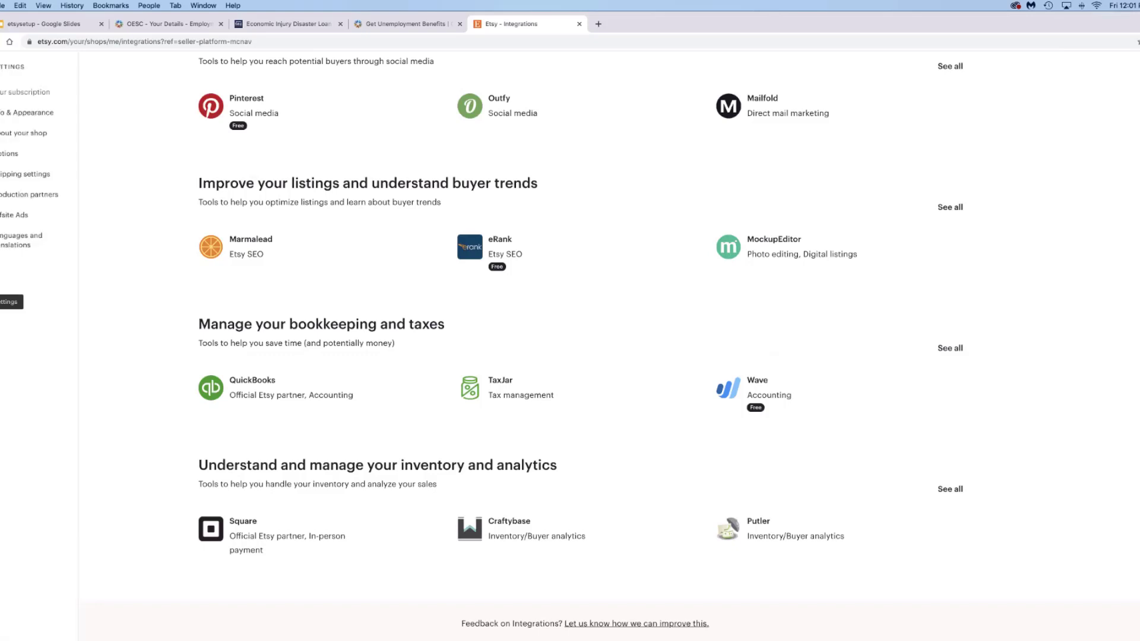
pyautogui.click(39, 114)
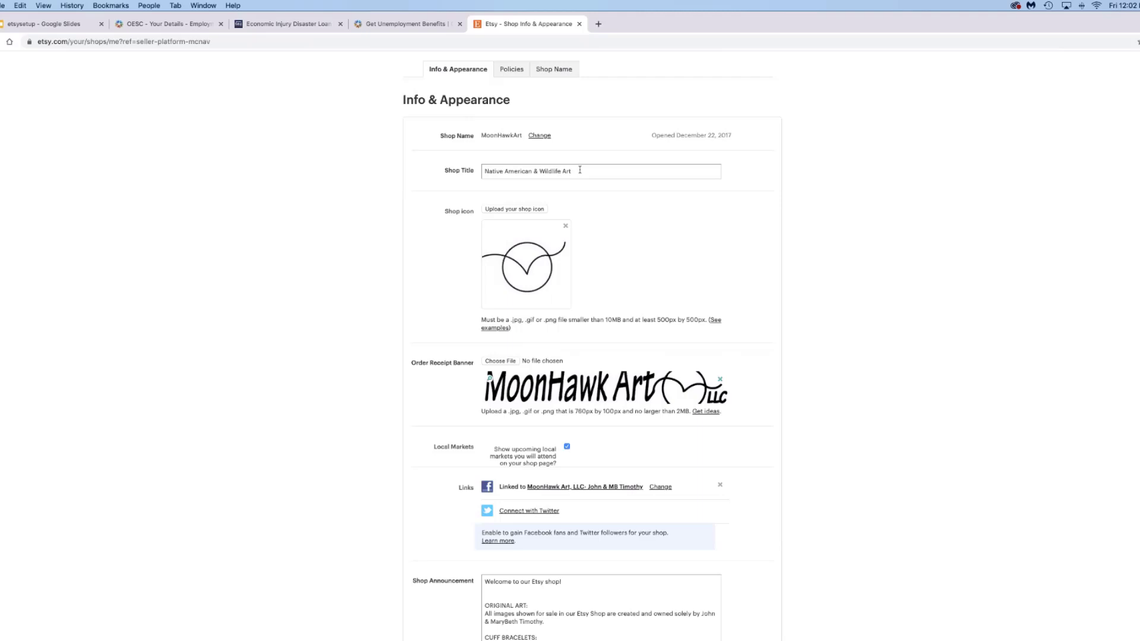
pyautogui.scroll(-5, 671, 337)
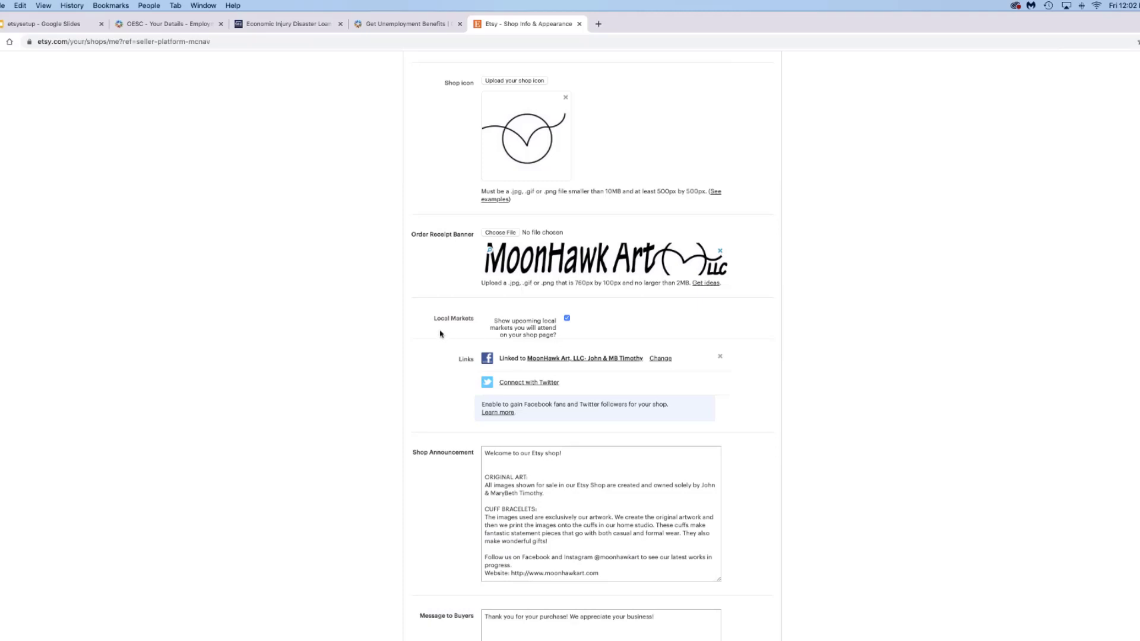
pyautogui.scroll(-3, 440, 333)
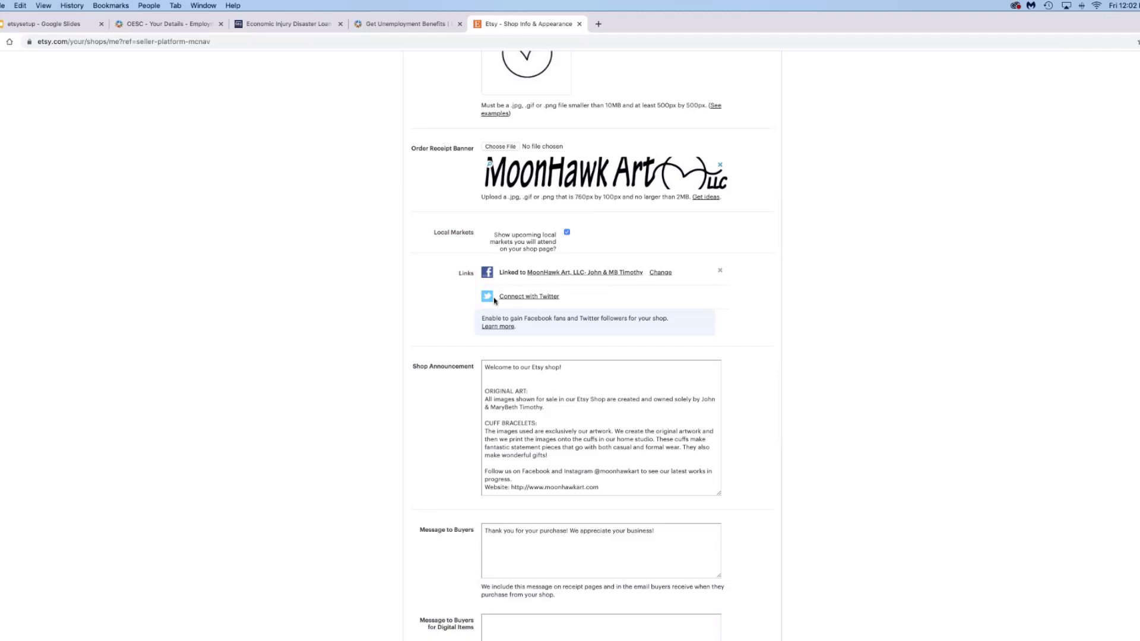
pyautogui.scroll(-3, 448, 321)
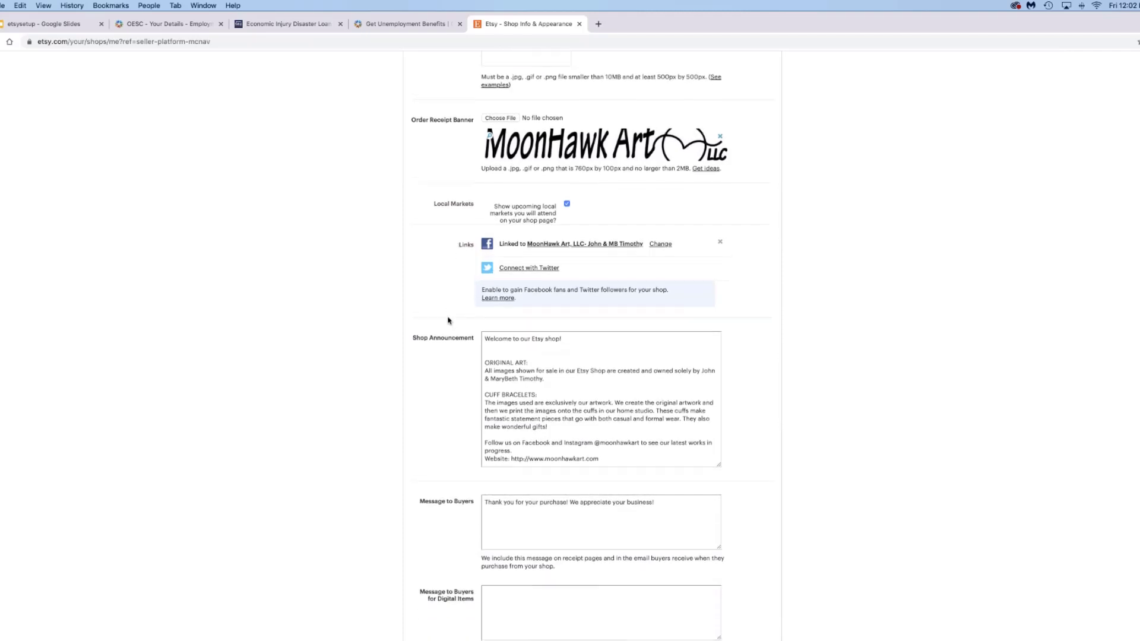
pyautogui.scroll(-2, 448, 321)
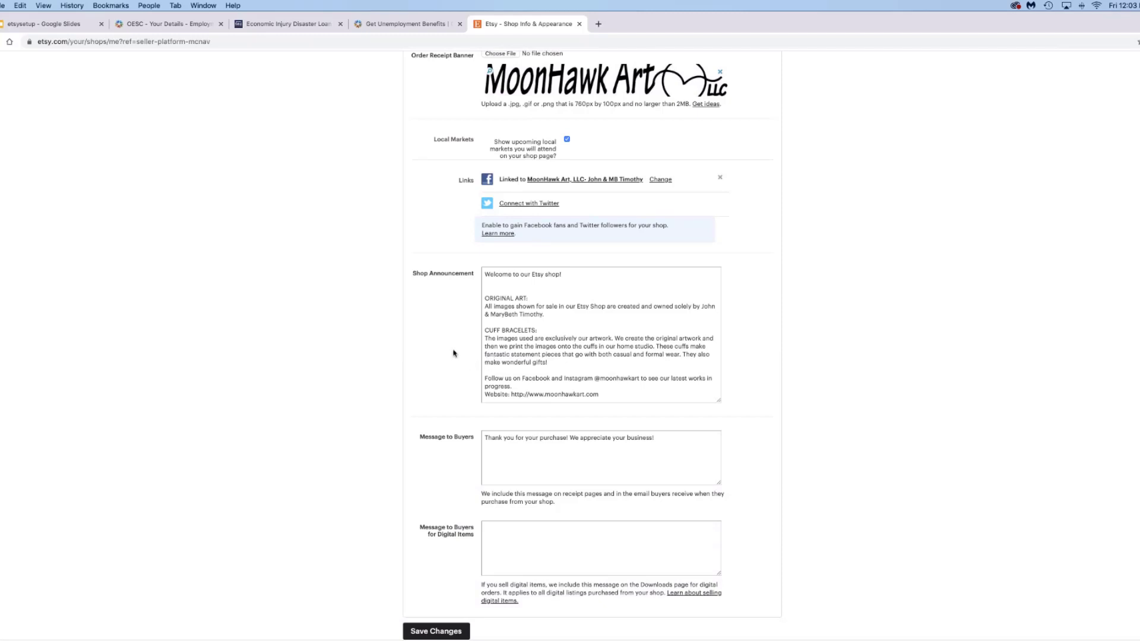
pyautogui.scroll(-1, 453, 354)
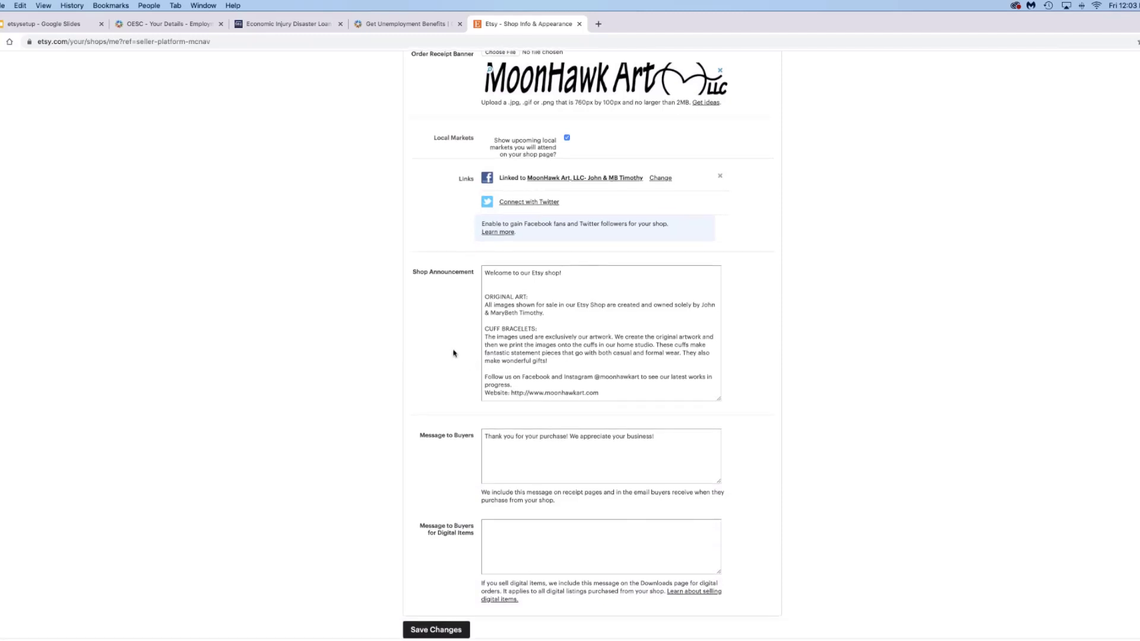
pyautogui.scroll(1, 434, 430)
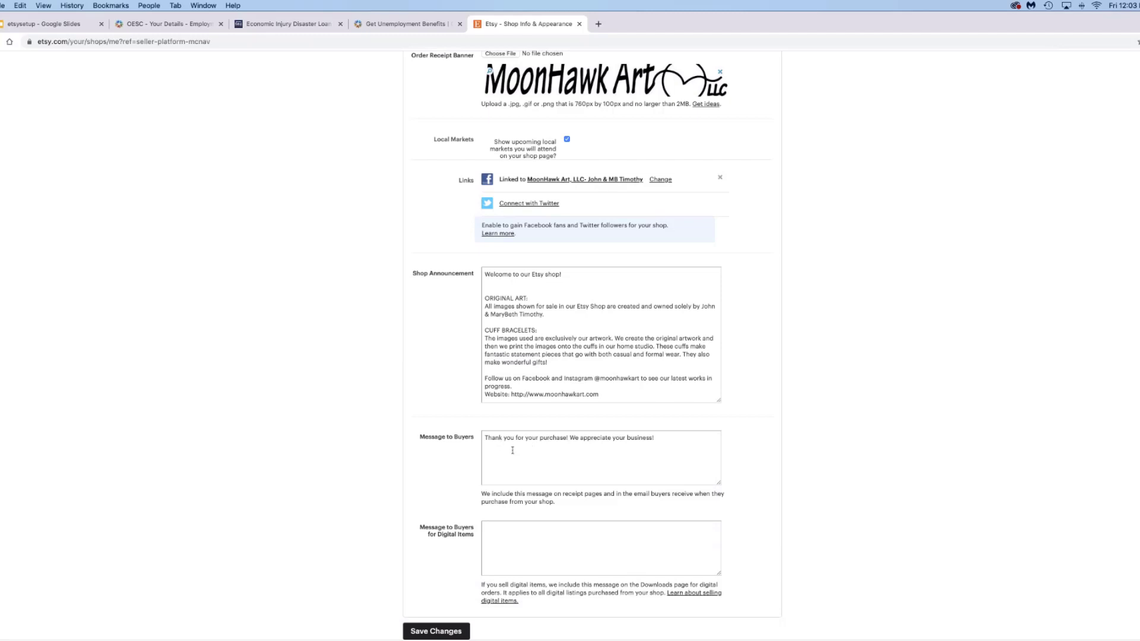
pyautogui.scroll(2, 534, 457)
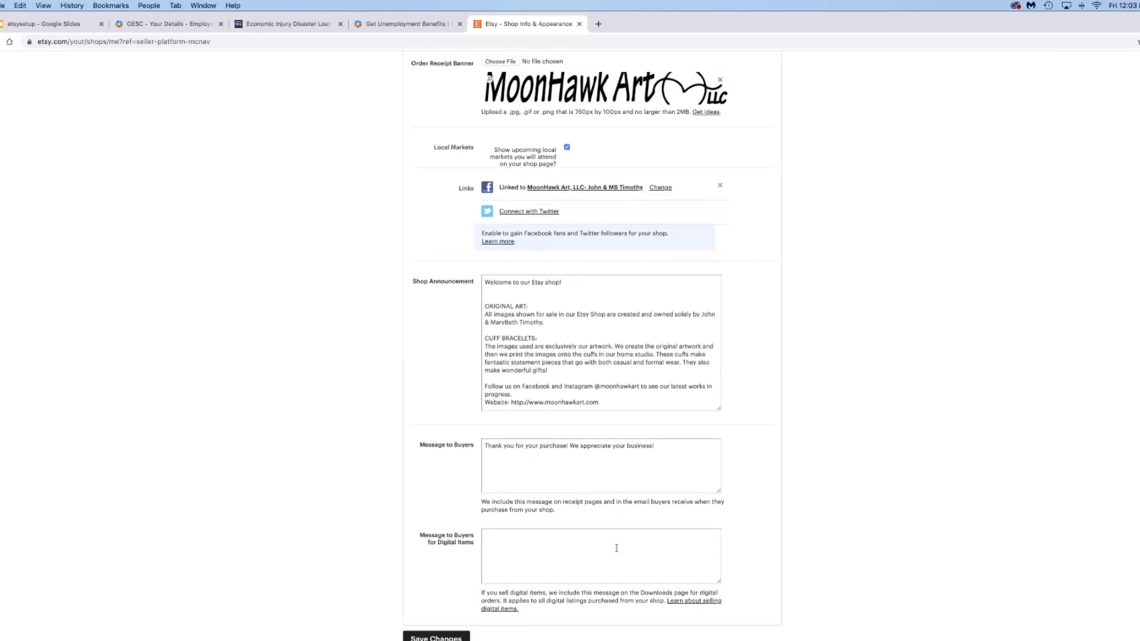
pyautogui.scroll(1, 616, 547)
pyautogui.scroll(1, 199, 461)
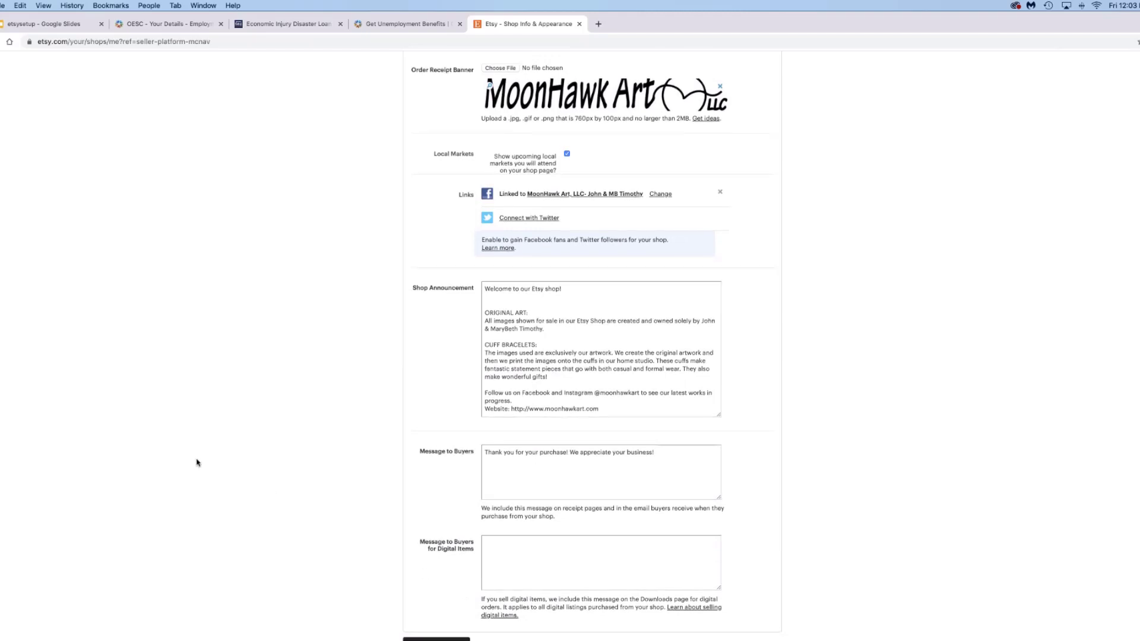
pyautogui.scroll(10, 200, 452)
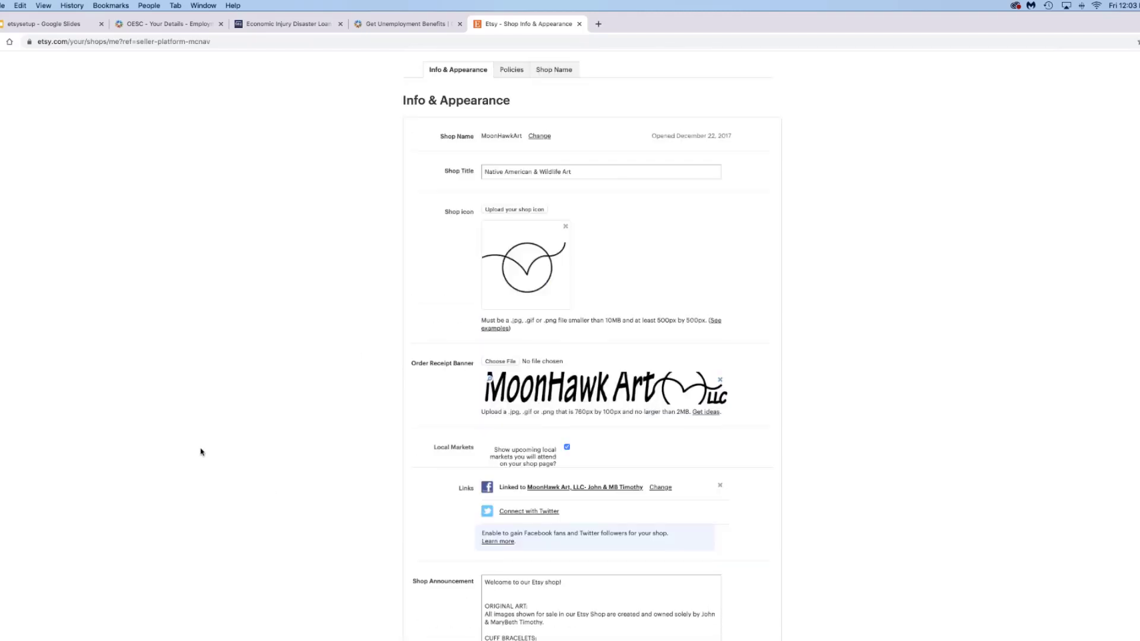
# - Edit the shipping, payment and 14-day returns policies from the Policies tab on shop home
pyautogui.click(506, 70)
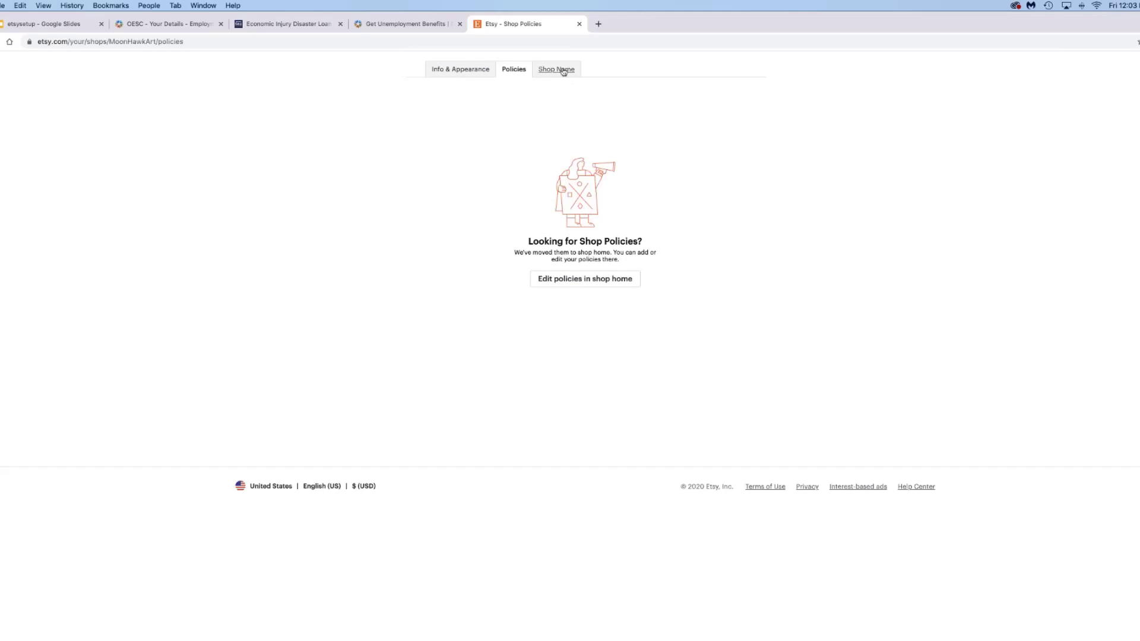
pyautogui.click(590, 277)
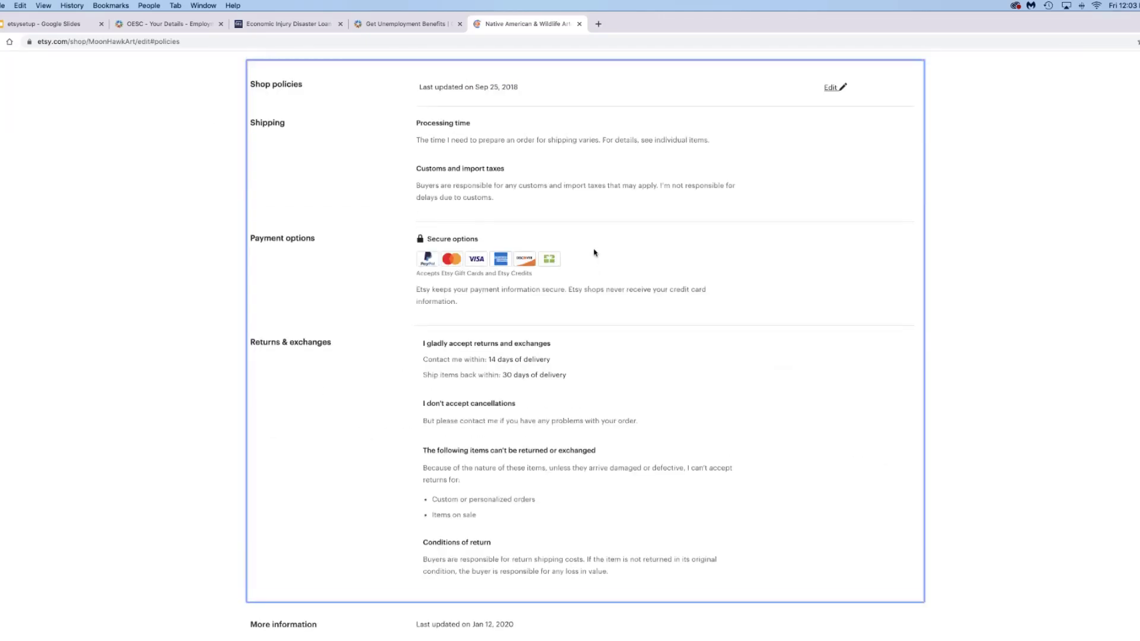
pyautogui.scroll(5, 594, 252)
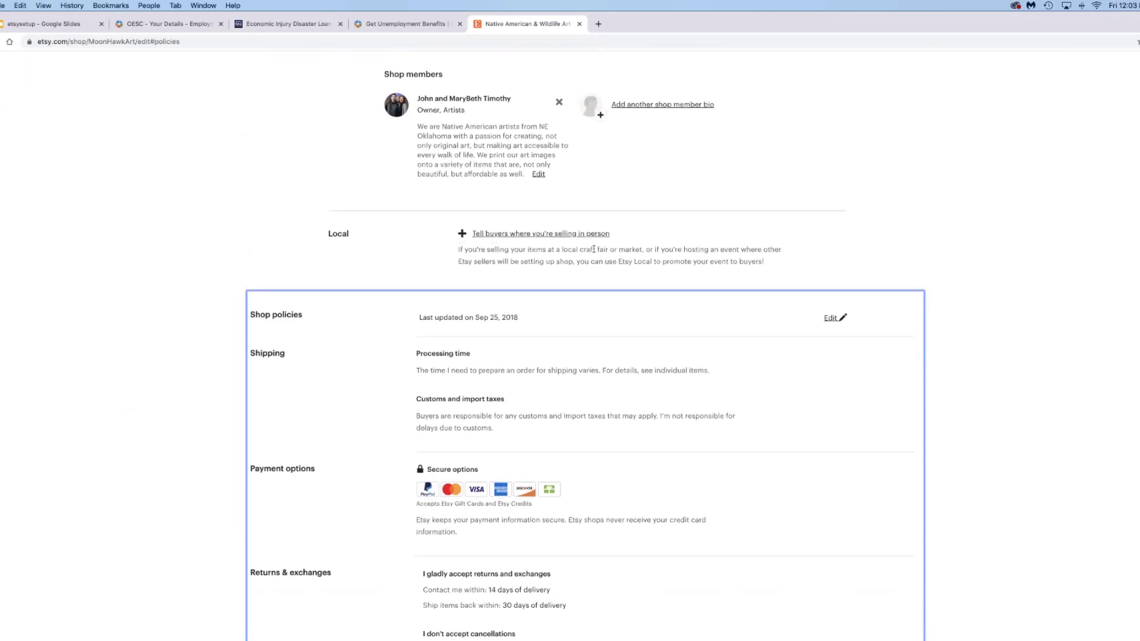
pyautogui.scroll(-2, 594, 249)
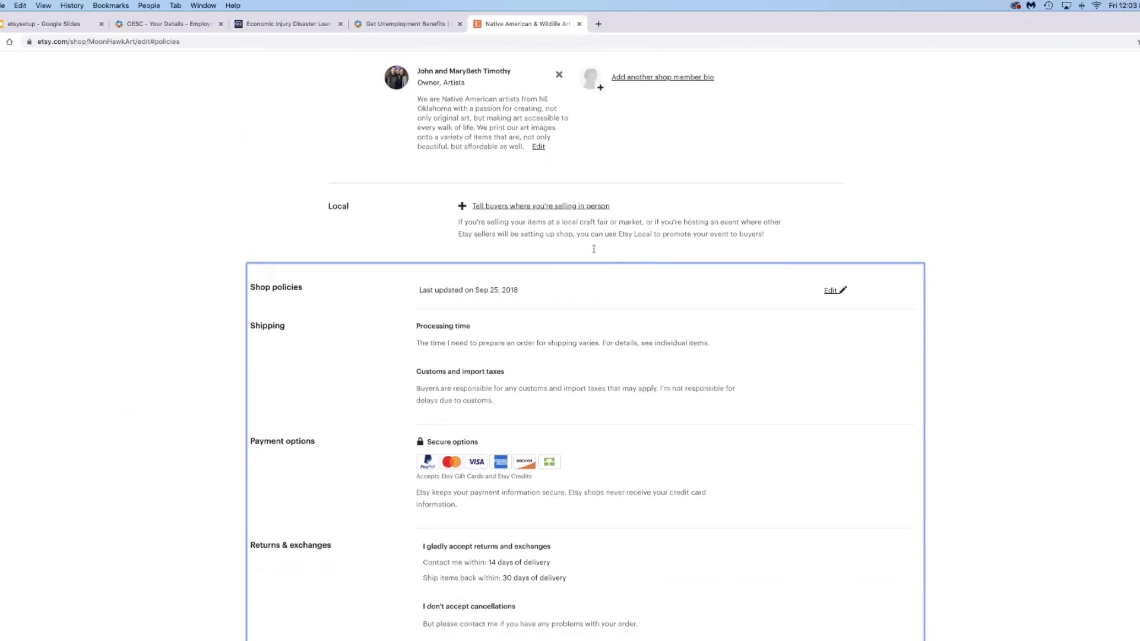
pyautogui.scroll(-4, 594, 249)
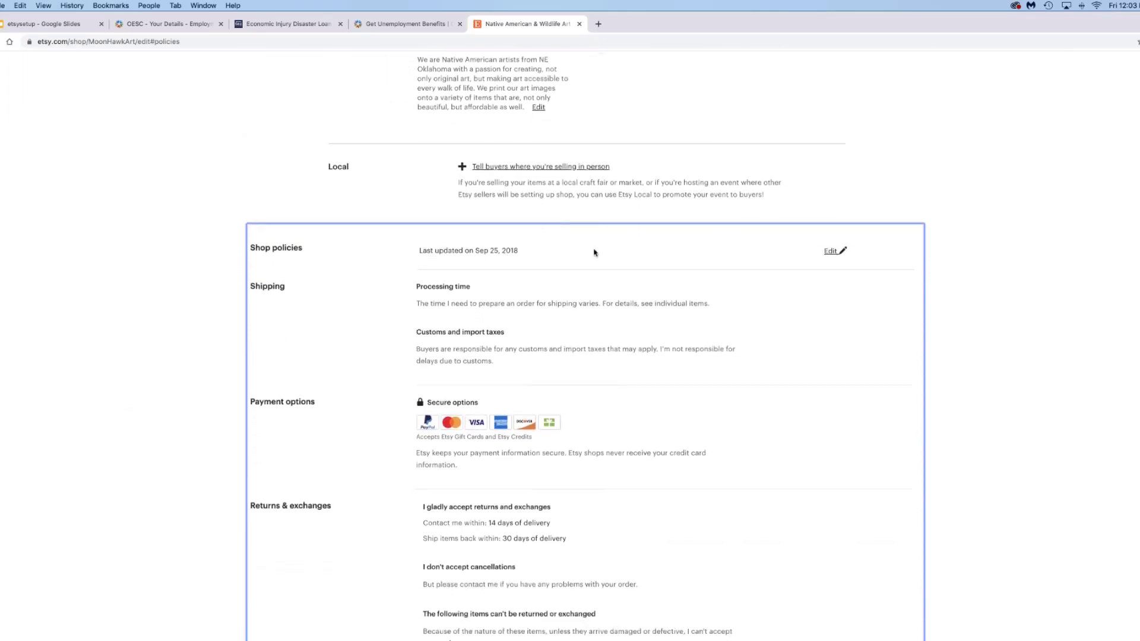
pyautogui.scroll(-3, 594, 252)
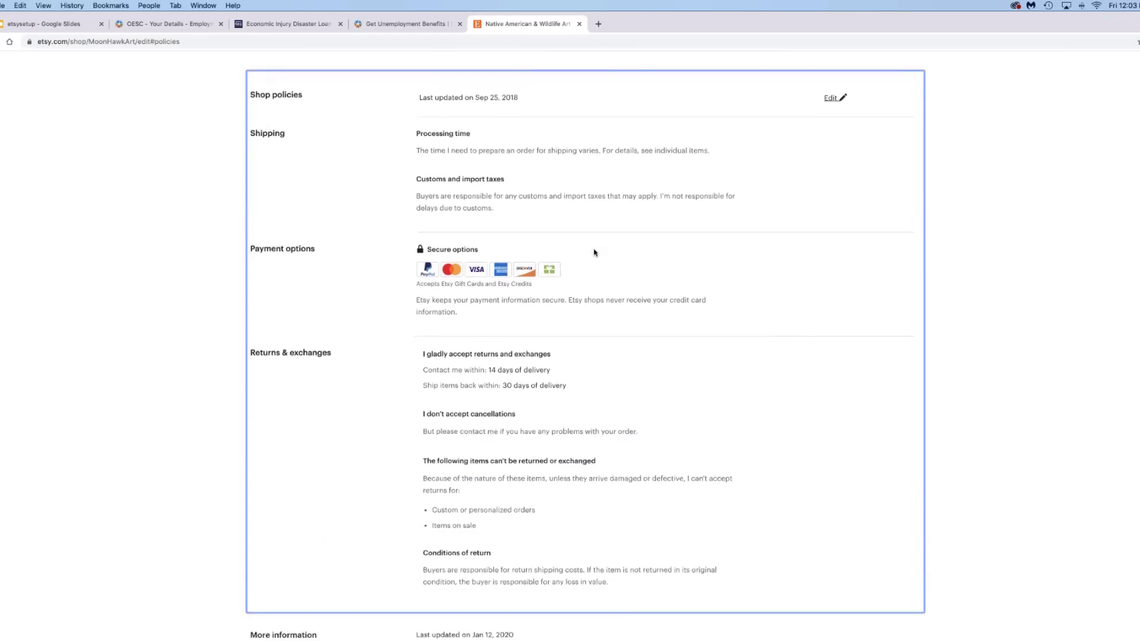
pyautogui.scroll(1, 451, 116)
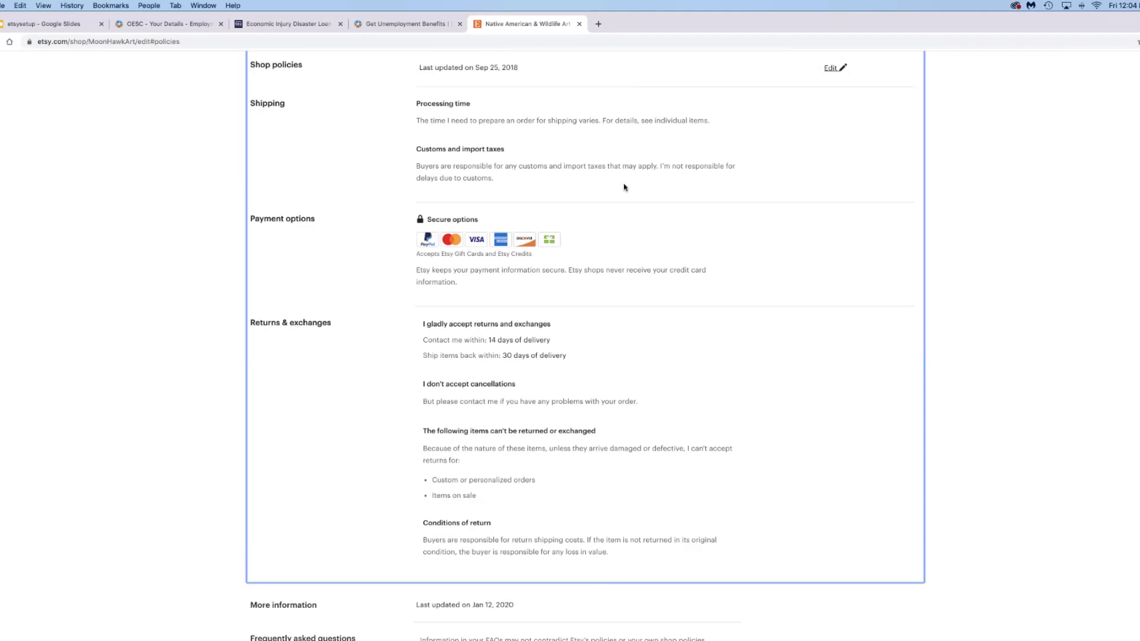
pyautogui.scroll(-2, 624, 187)
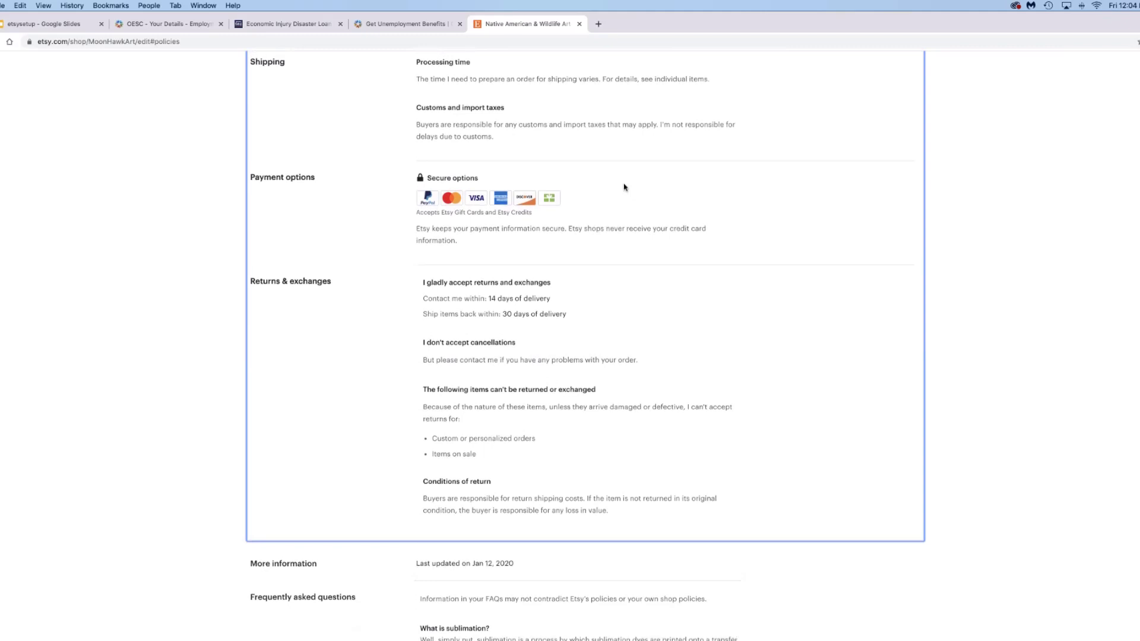
pyautogui.scroll(1, 623, 188)
pyautogui.scroll(1, 624, 188)
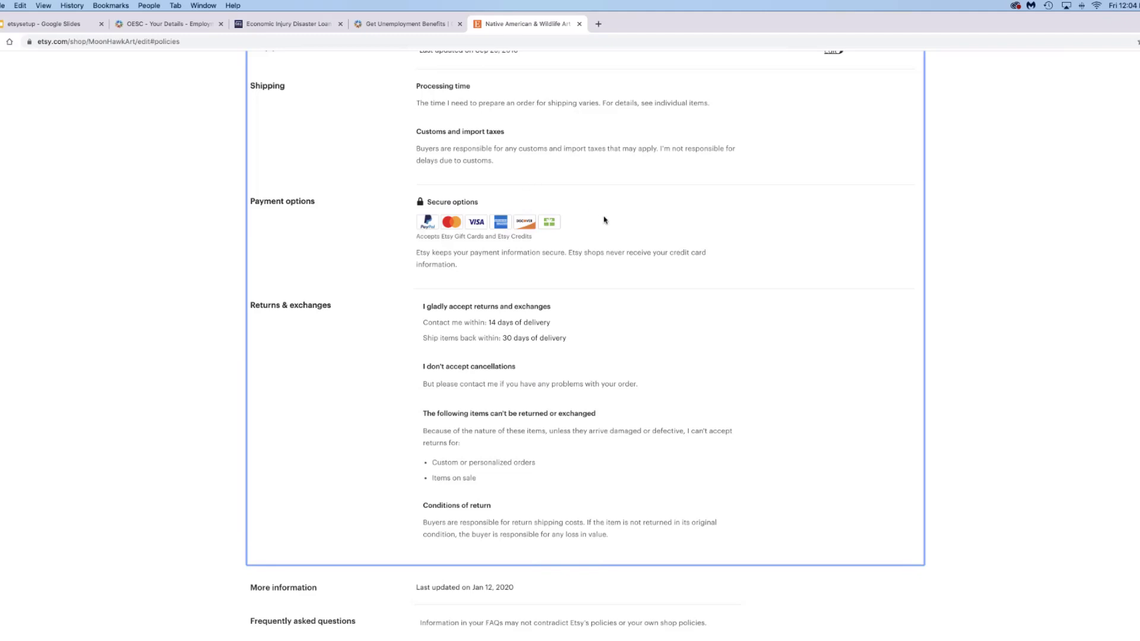
pyautogui.scroll(-1, 604, 221)
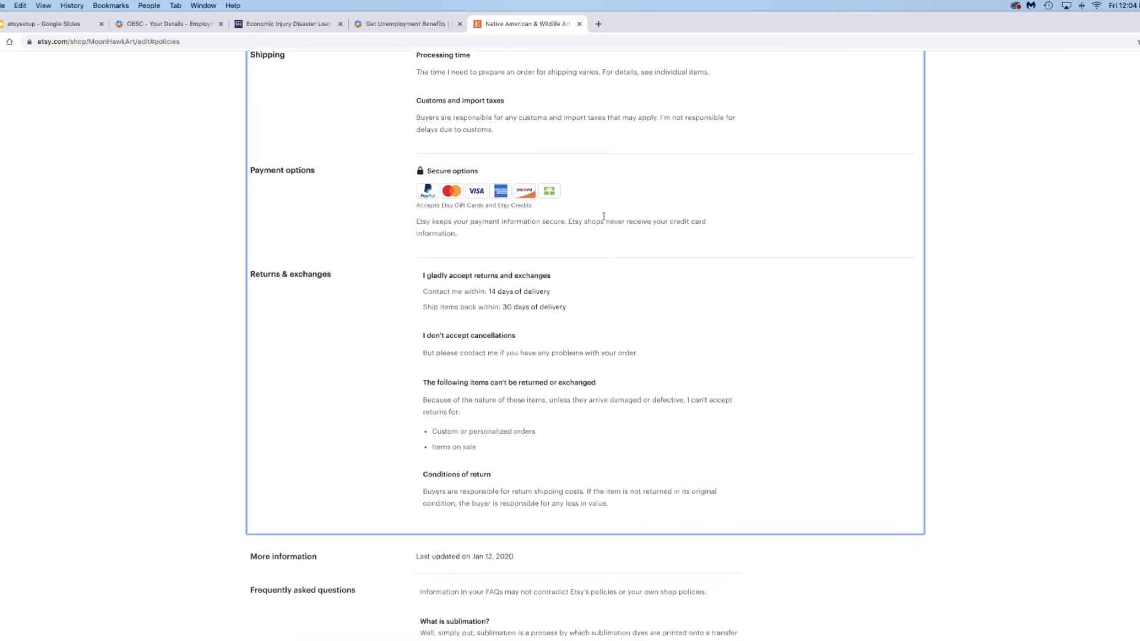
pyautogui.scroll(-1, 604, 216)
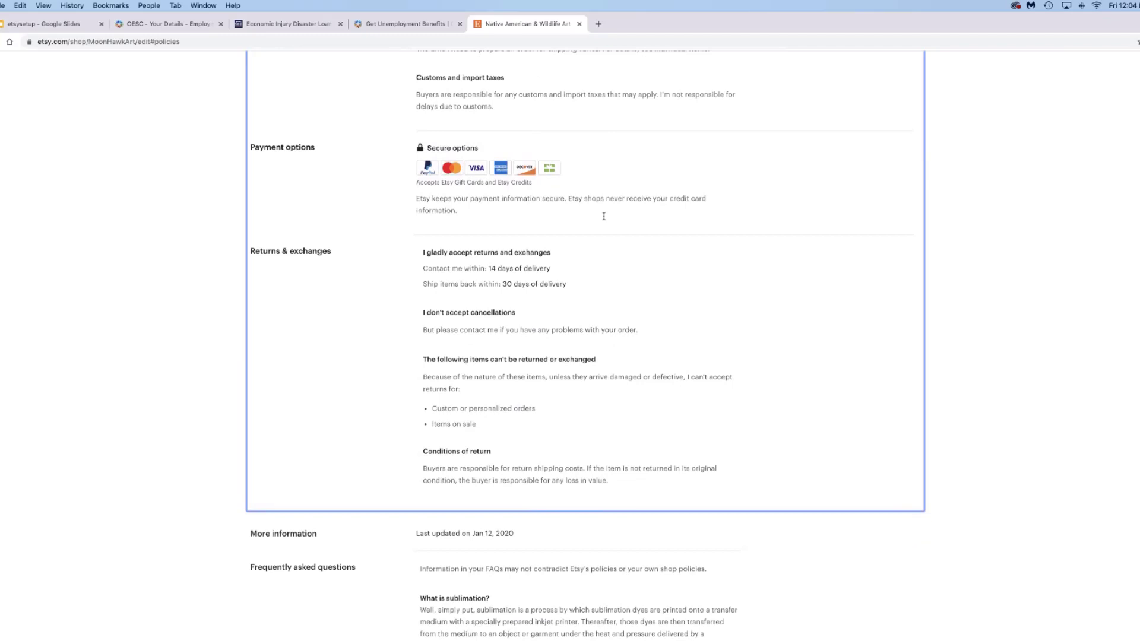
pyautogui.scroll(-2, 604, 216)
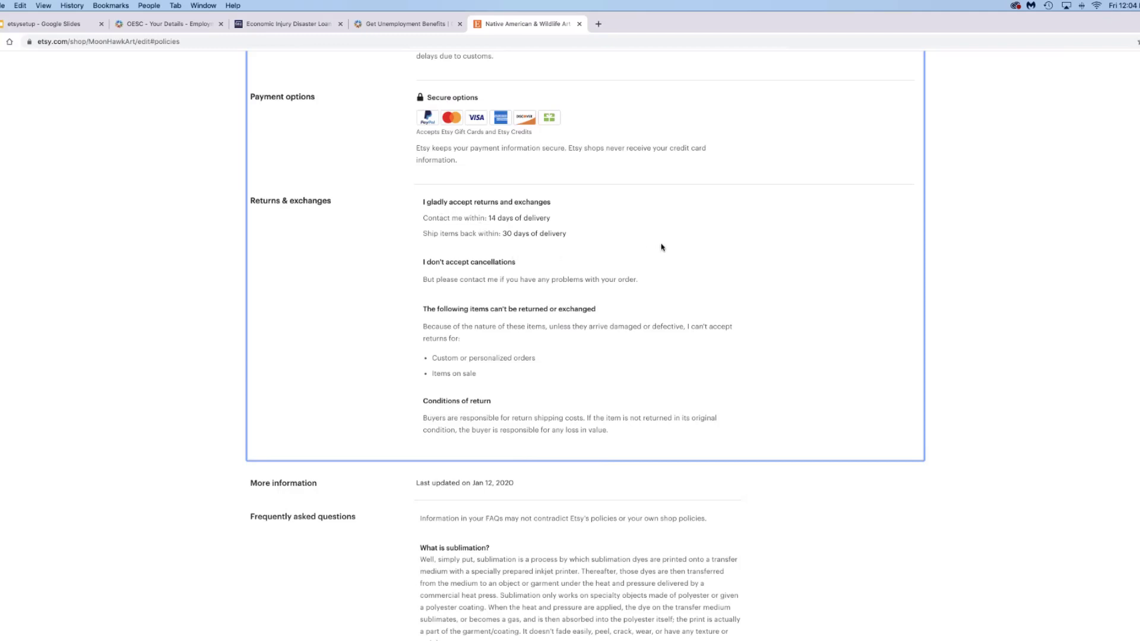
pyautogui.scroll(-3, 662, 248)
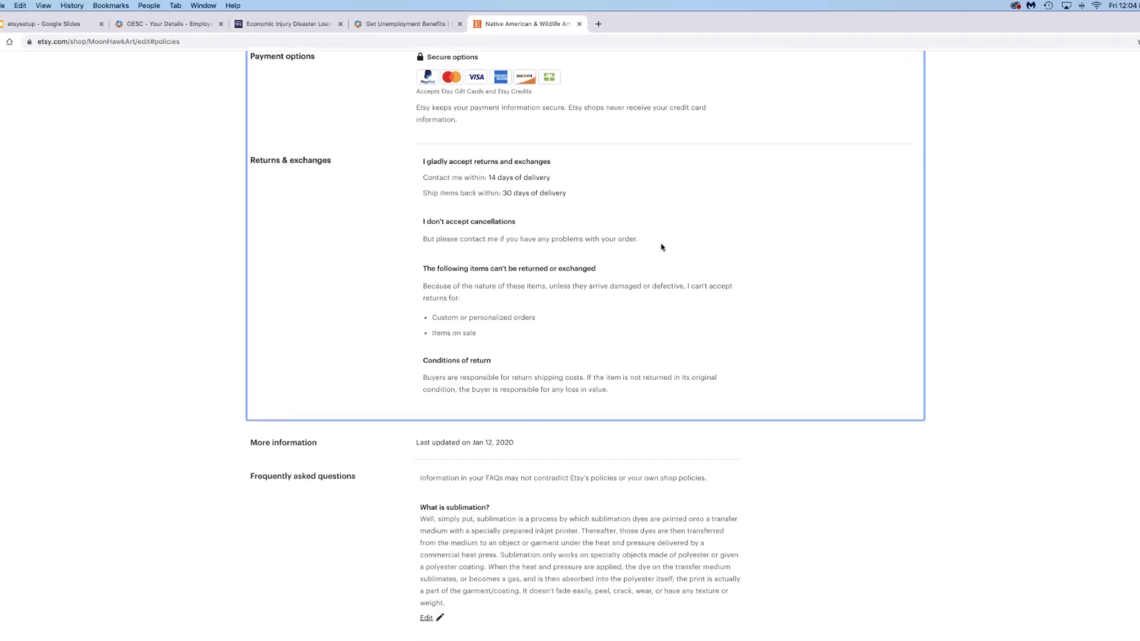
pyautogui.scroll(-1, 662, 247)
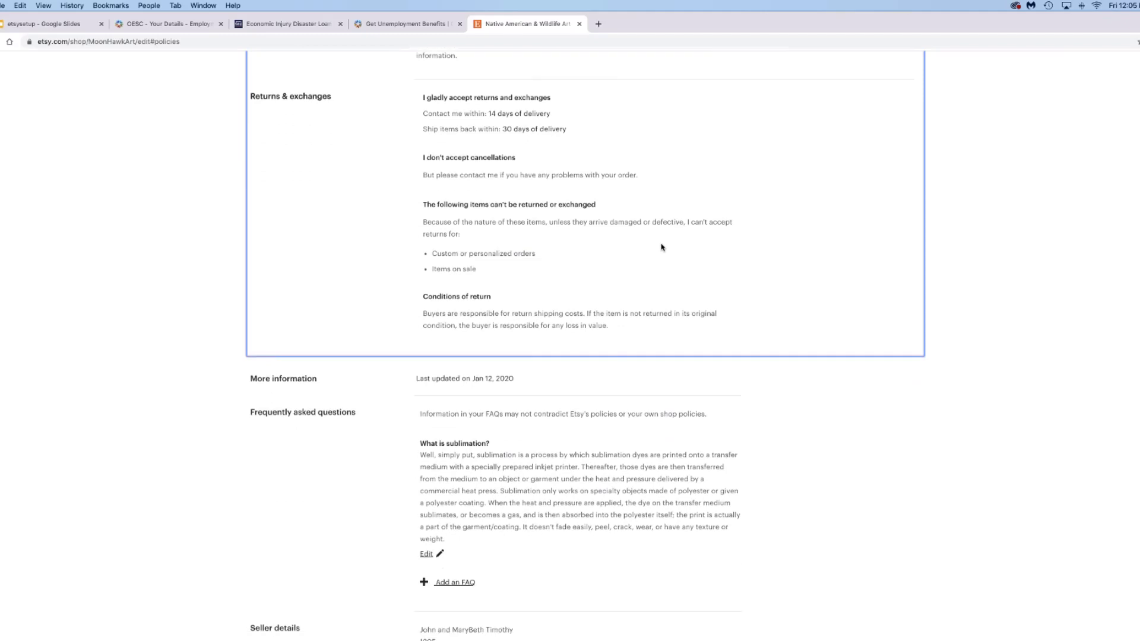
pyautogui.scroll(-4, 662, 247)
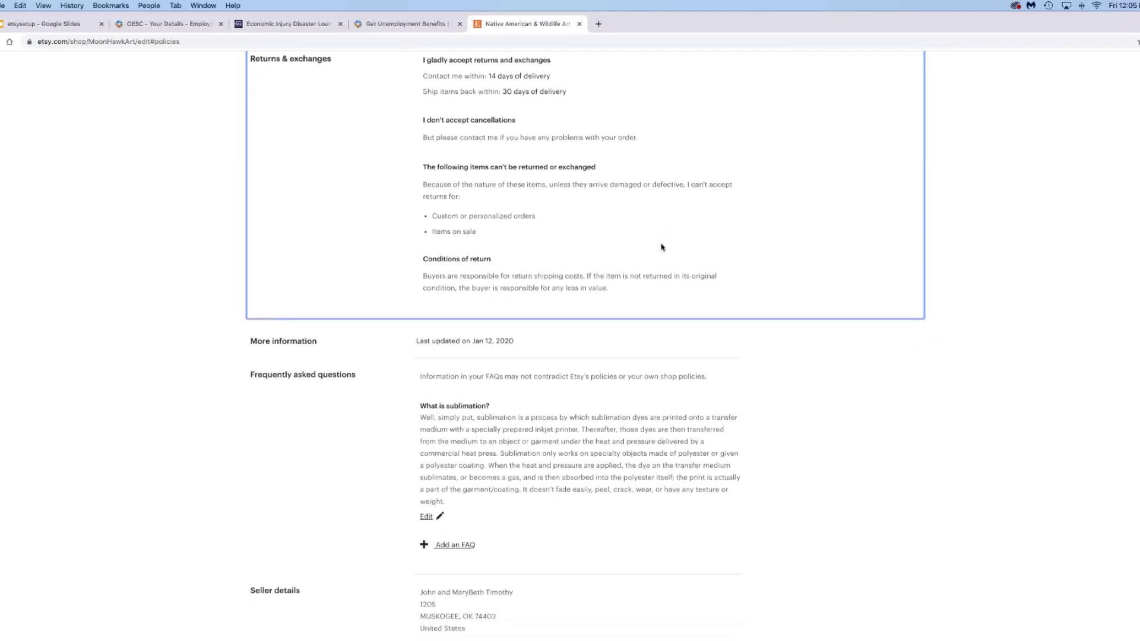
pyautogui.scroll(-2, 662, 247)
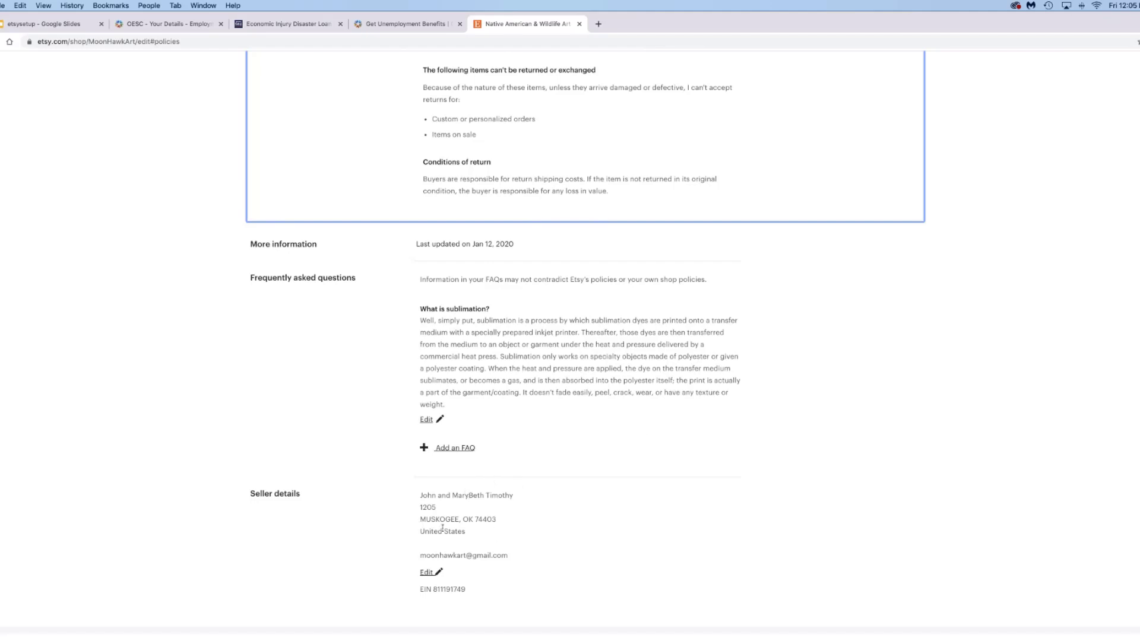
pyautogui.scroll(-1, 496, 548)
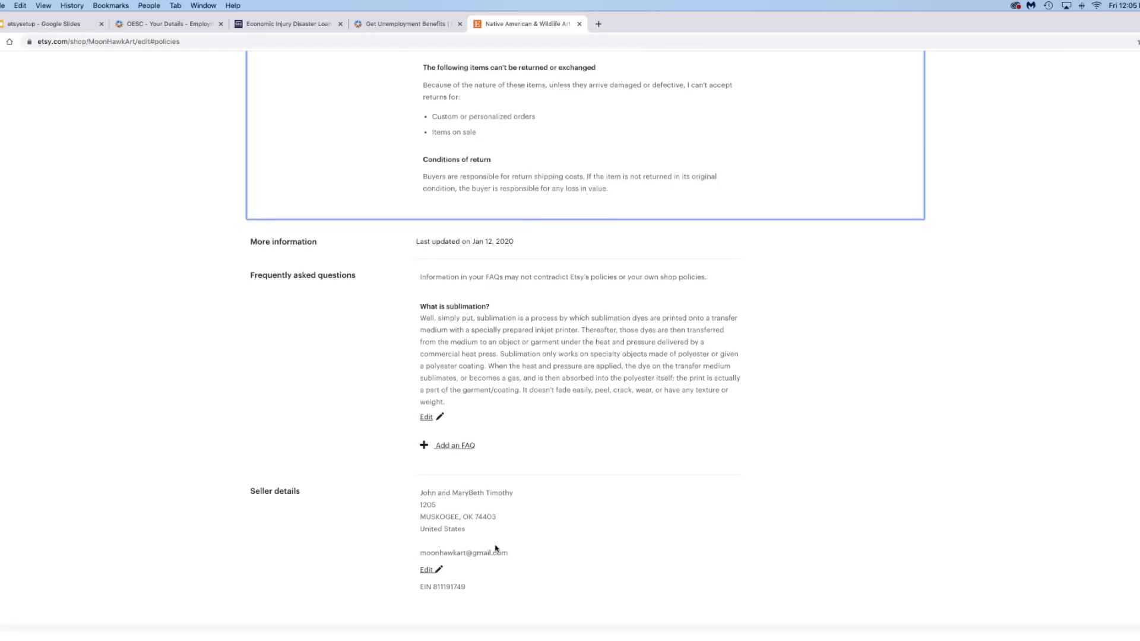
pyautogui.scroll(2, 496, 548)
pyautogui.scroll(20, 496, 548)
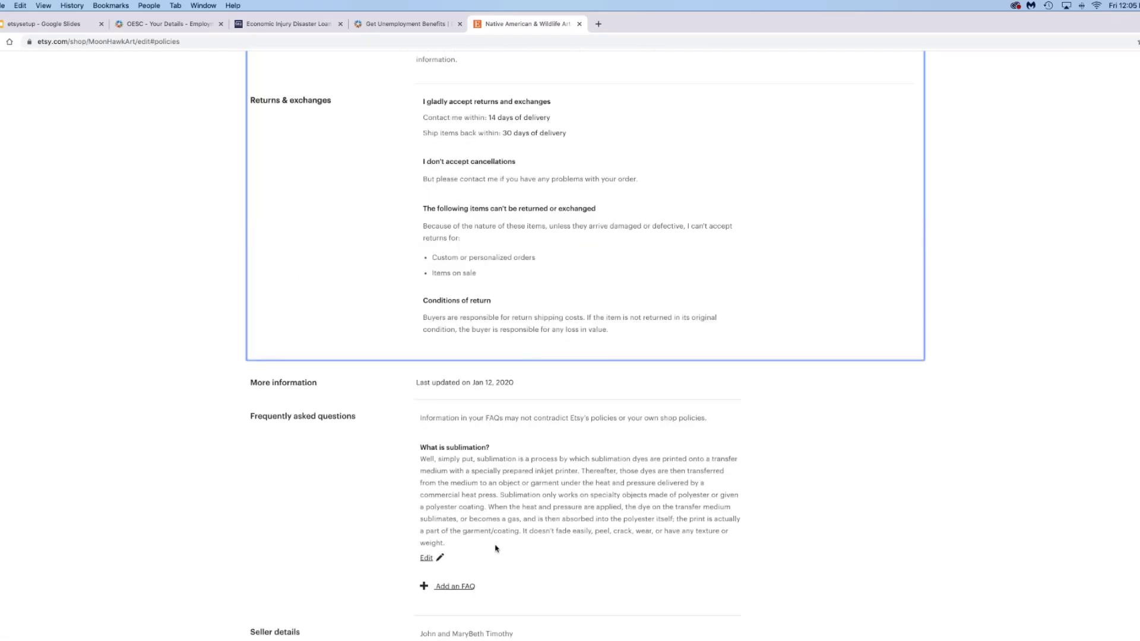
# - Scroll to the About section's booth photos from Norman, Sulphur and Cahokia, down to Why Etsy?
pyautogui.scroll(10, 495, 548)
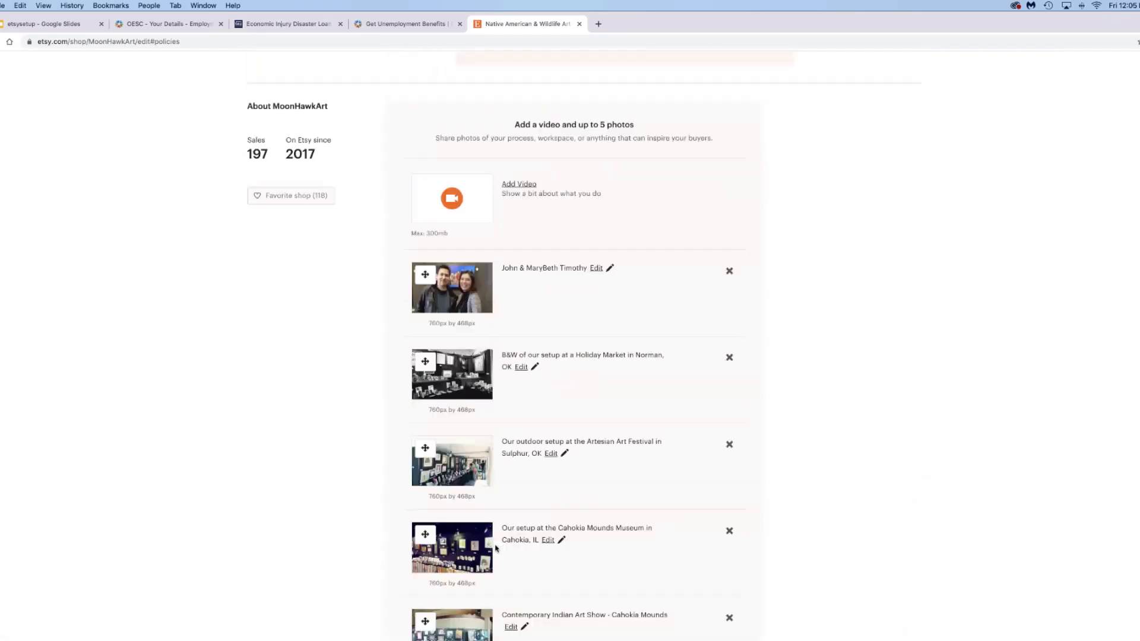
pyautogui.scroll(10, 496, 549)
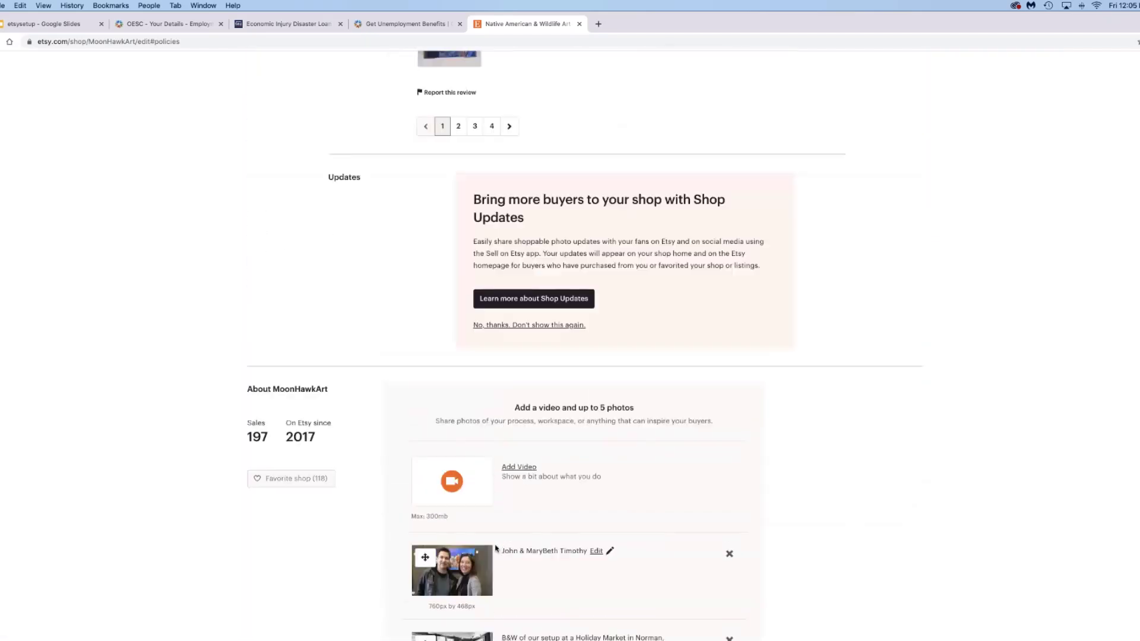
pyautogui.scroll(-5, 496, 549)
pyautogui.scroll(-5, 496, 549)
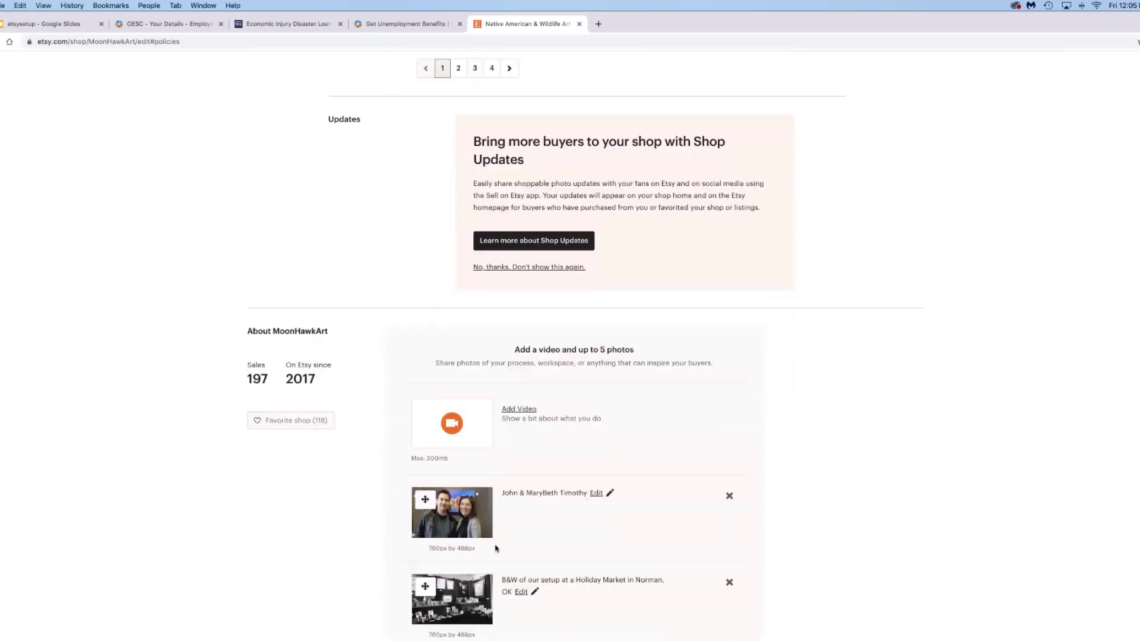
pyautogui.scroll(-1, 496, 549)
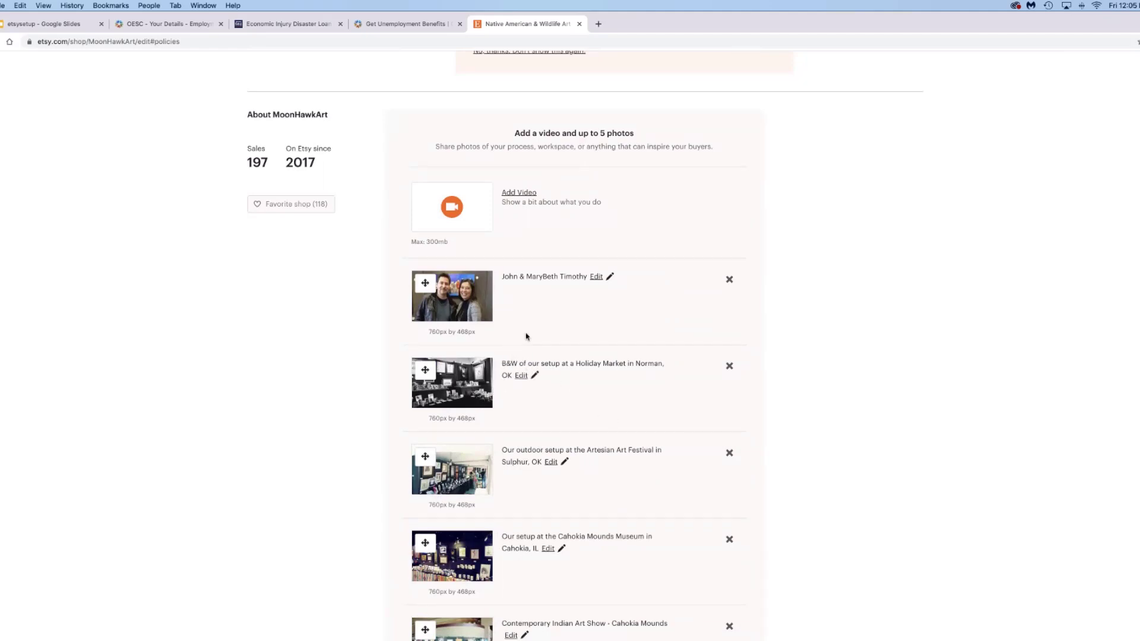
pyautogui.scroll(-3, 573, 333)
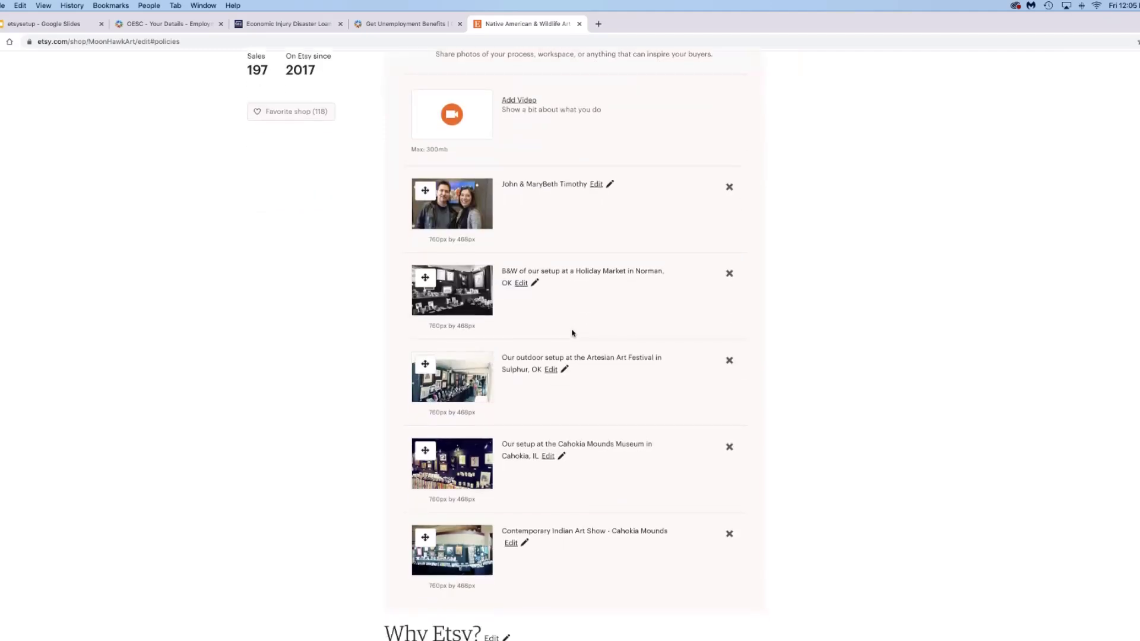
pyautogui.scroll(4, 528, 305)
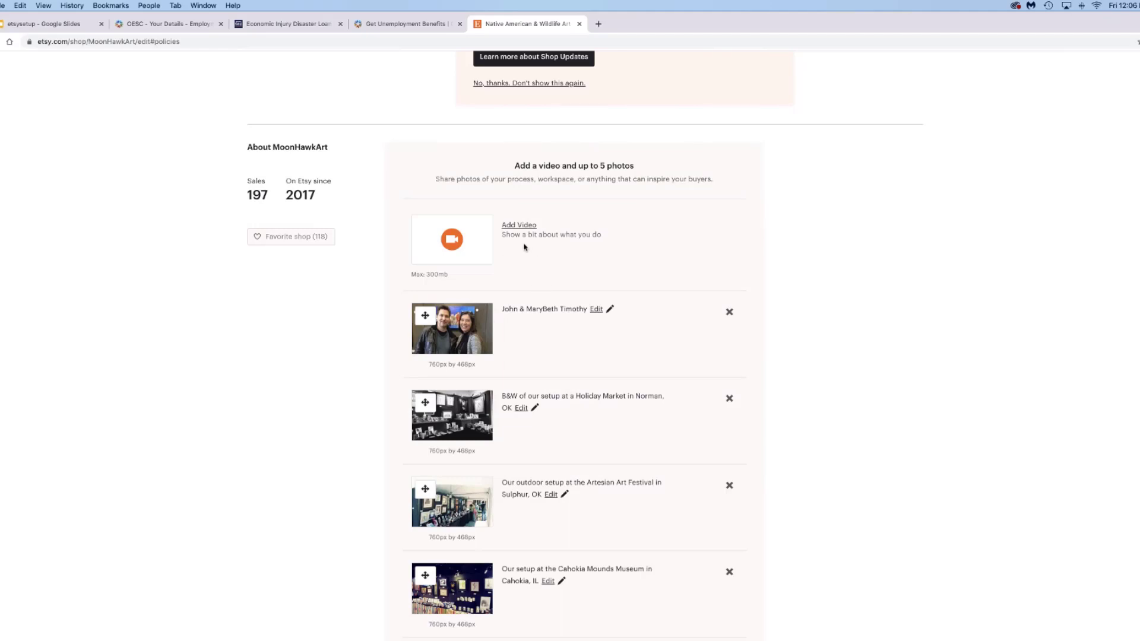
pyautogui.scroll(-2, 524, 247)
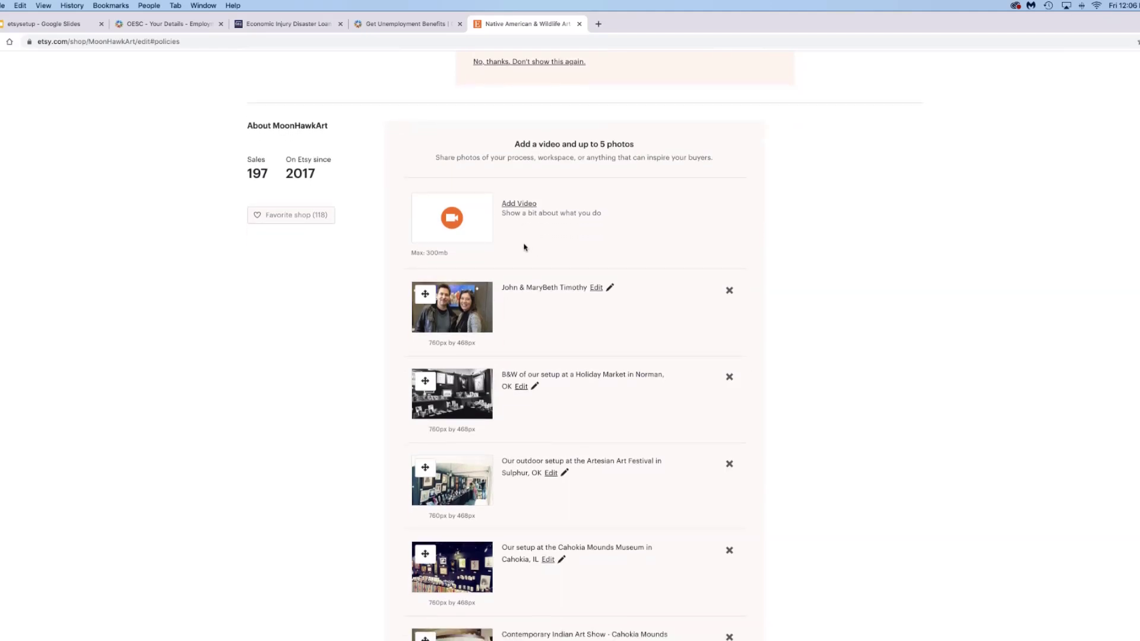
pyautogui.scroll(-1, 524, 244)
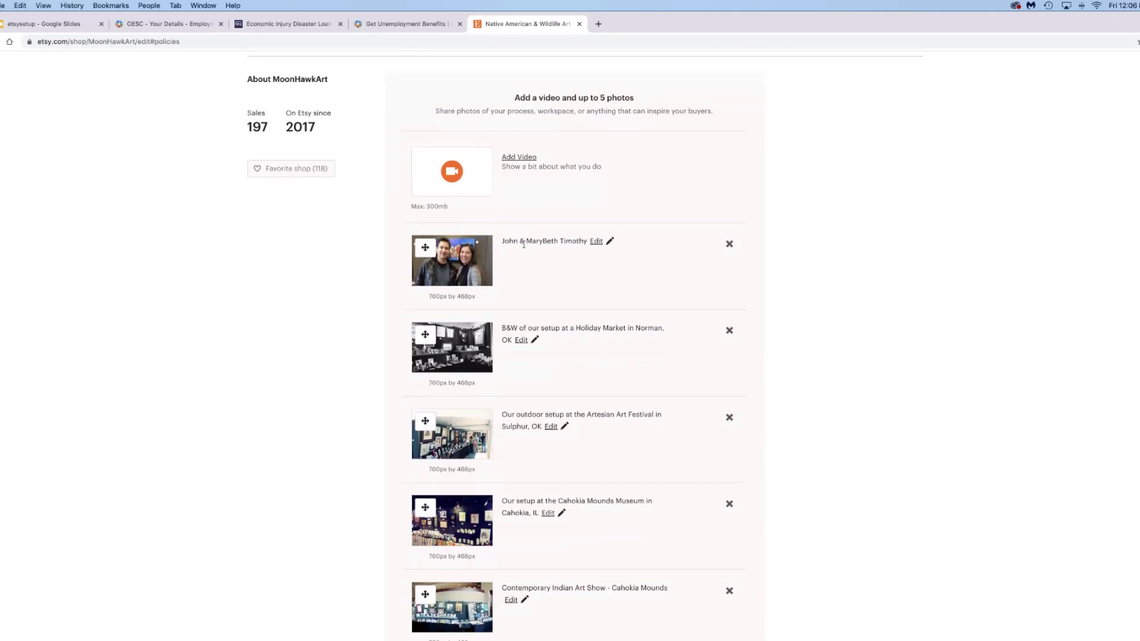
pyautogui.scroll(-1, 523, 244)
pyautogui.scroll(2, 524, 247)
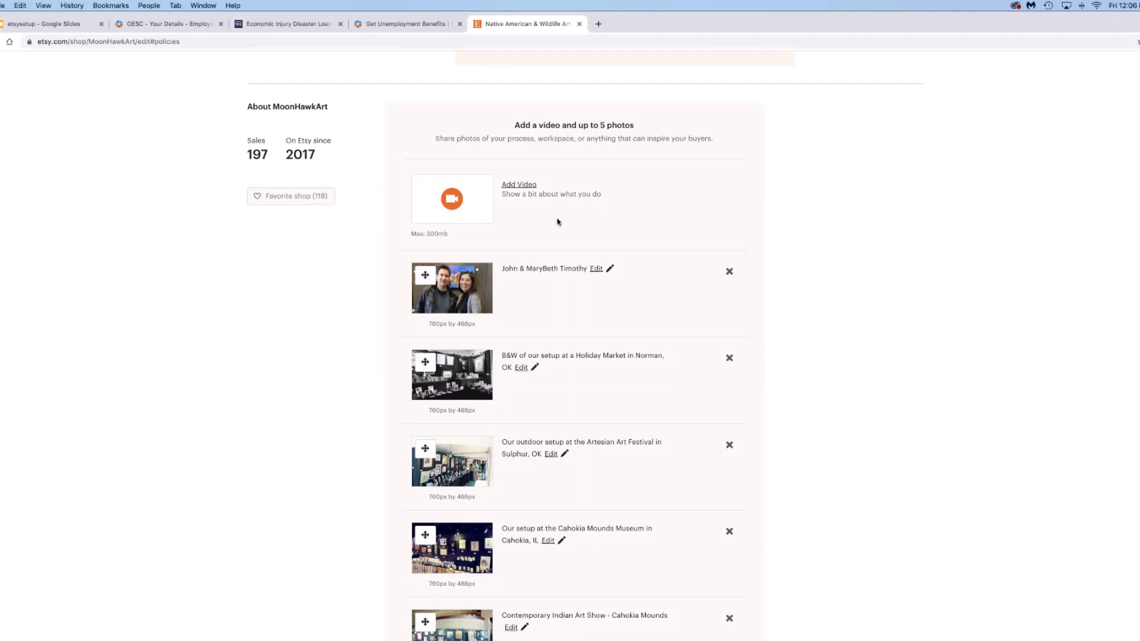
pyautogui.scroll(-5, 558, 222)
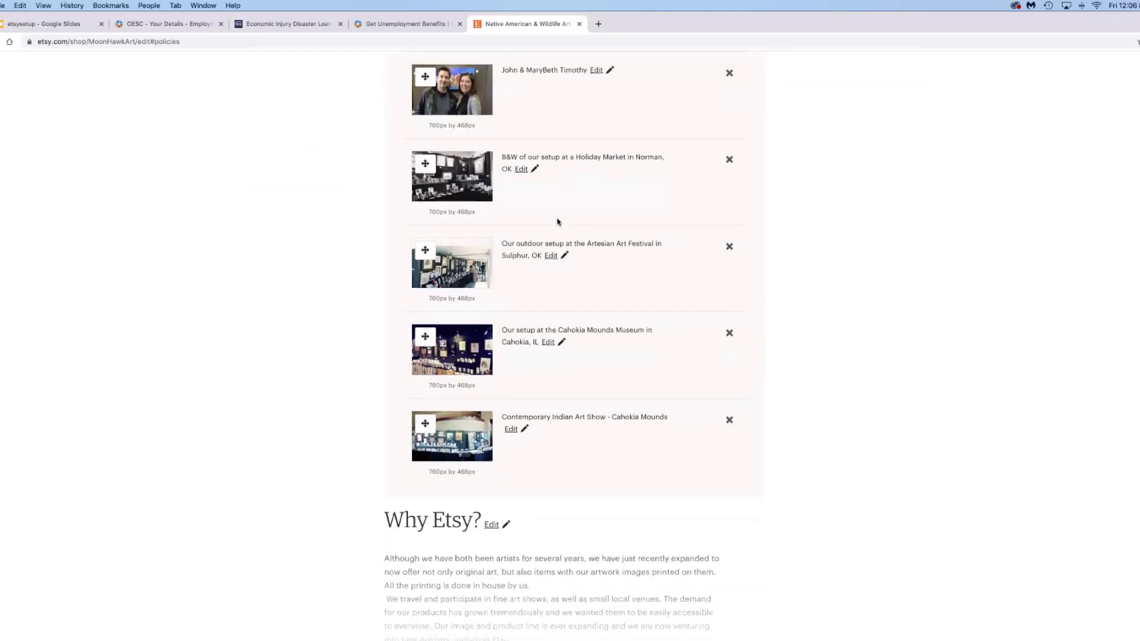
# - Scroll past Why Etsy?, the Facebook, Website, Instagram and Blog links, and Shop members to Shop policies
pyautogui.scroll(-3, 558, 222)
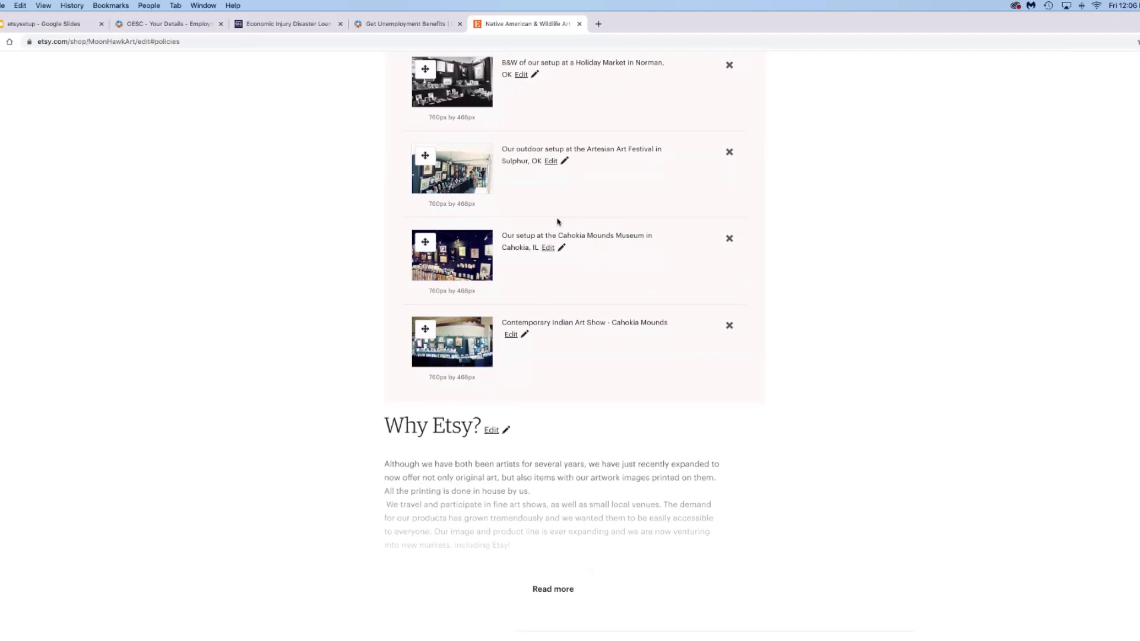
pyautogui.scroll(-1, 557, 222)
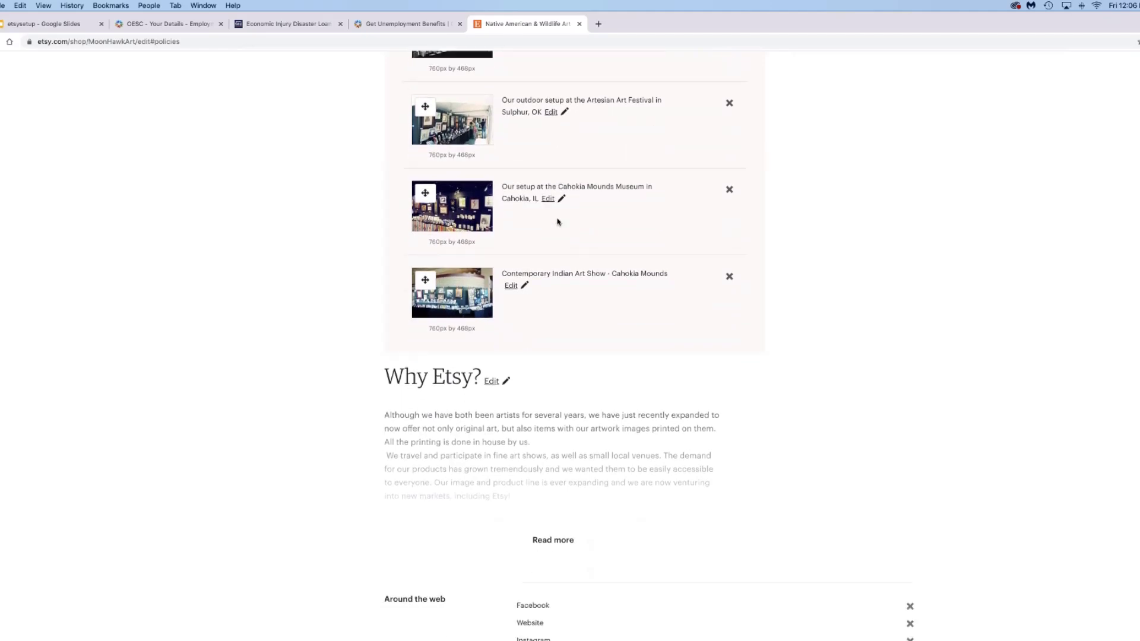
pyautogui.scroll(-2, 558, 222)
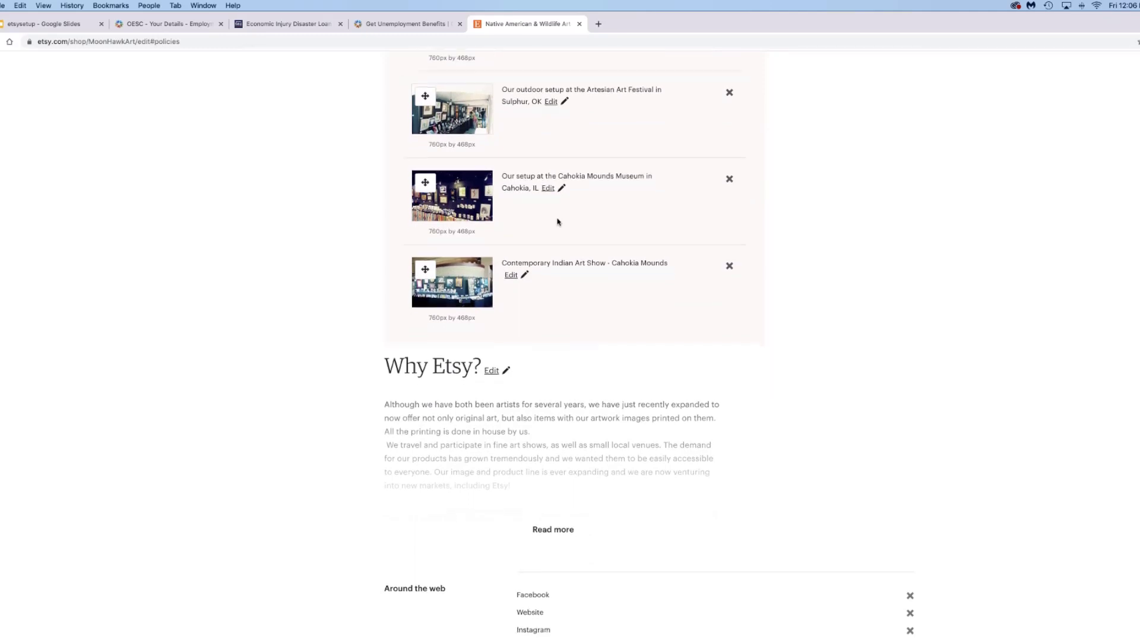
pyautogui.scroll(-1, 558, 222)
pyautogui.scroll(-1, 557, 222)
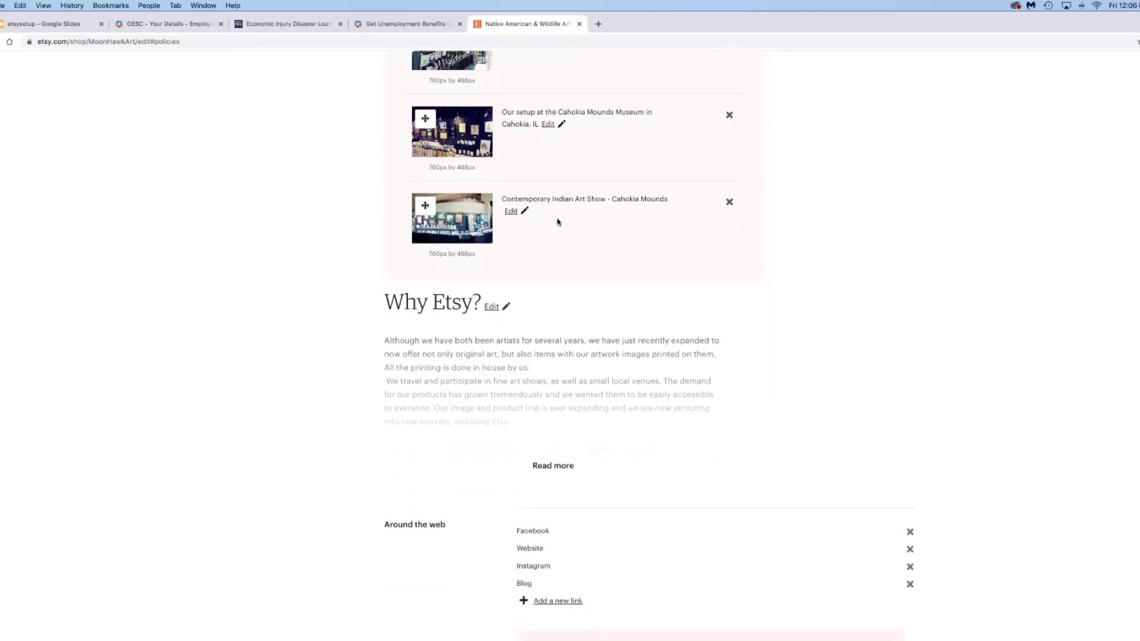
pyautogui.scroll(-2, 558, 222)
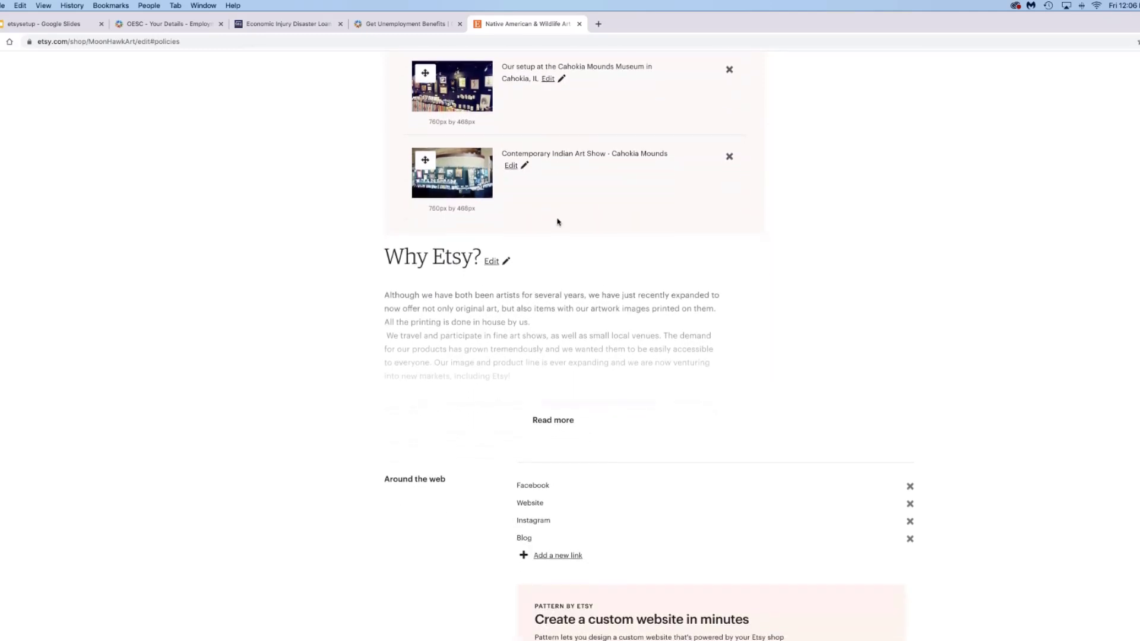
pyautogui.scroll(-1, 558, 222)
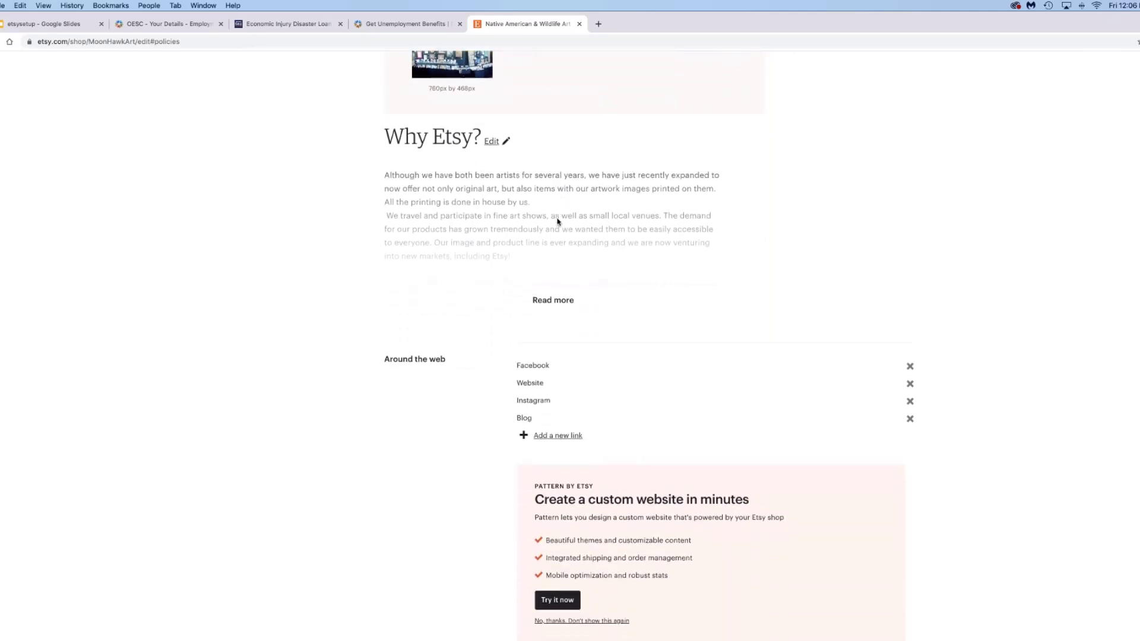
pyautogui.scroll(-1, 558, 222)
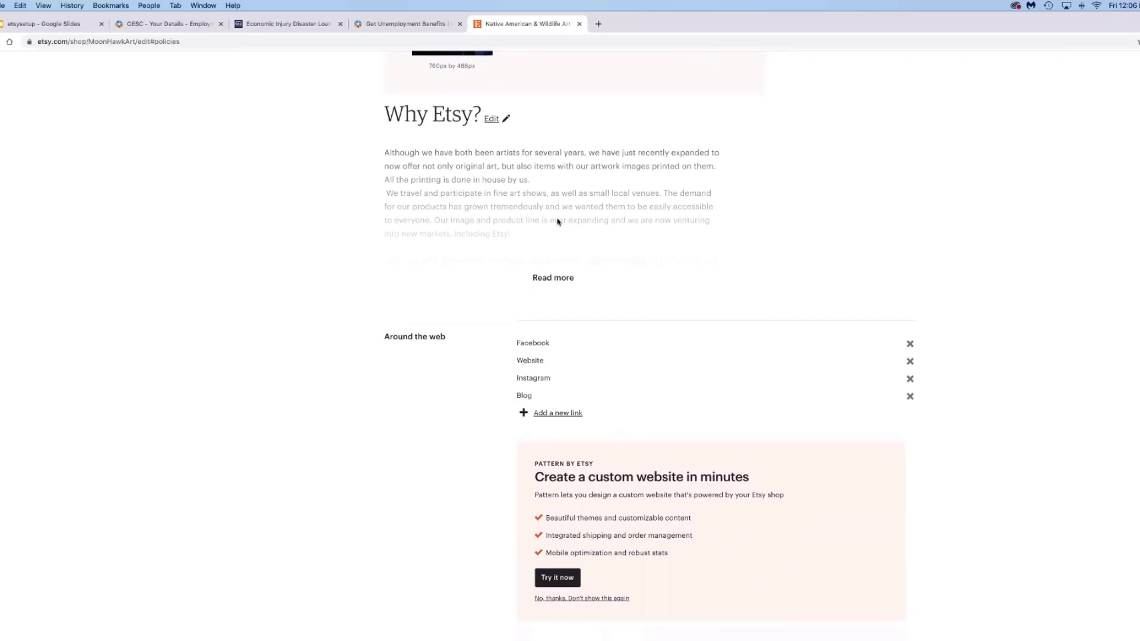
pyautogui.scroll(-3, 558, 222)
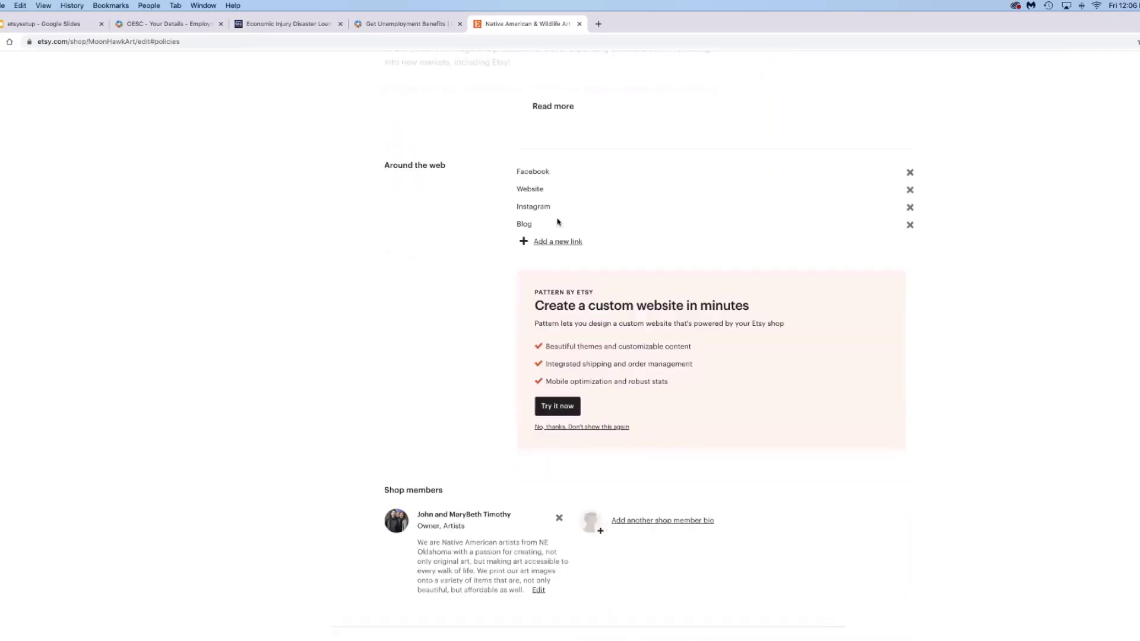
pyautogui.scroll(-1, 558, 222)
pyautogui.scroll(-2, 558, 222)
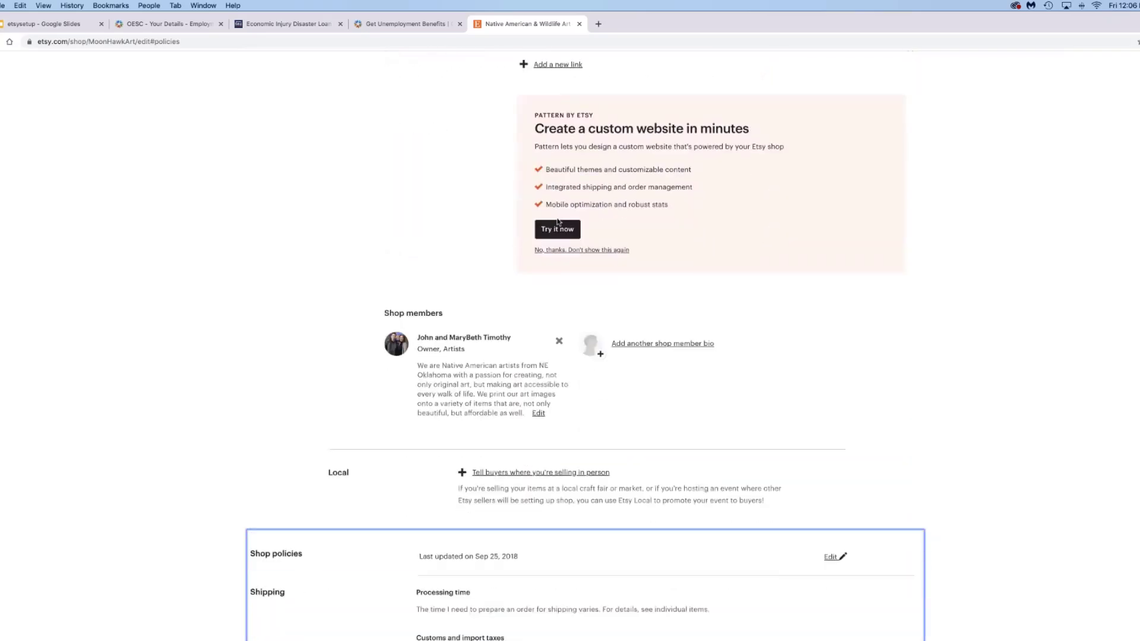
pyautogui.scroll(6, 558, 222)
# - Scroll back up to the horse banner, MoonHawkArt header and 97-item listings
pyautogui.scroll(15, 558, 222)
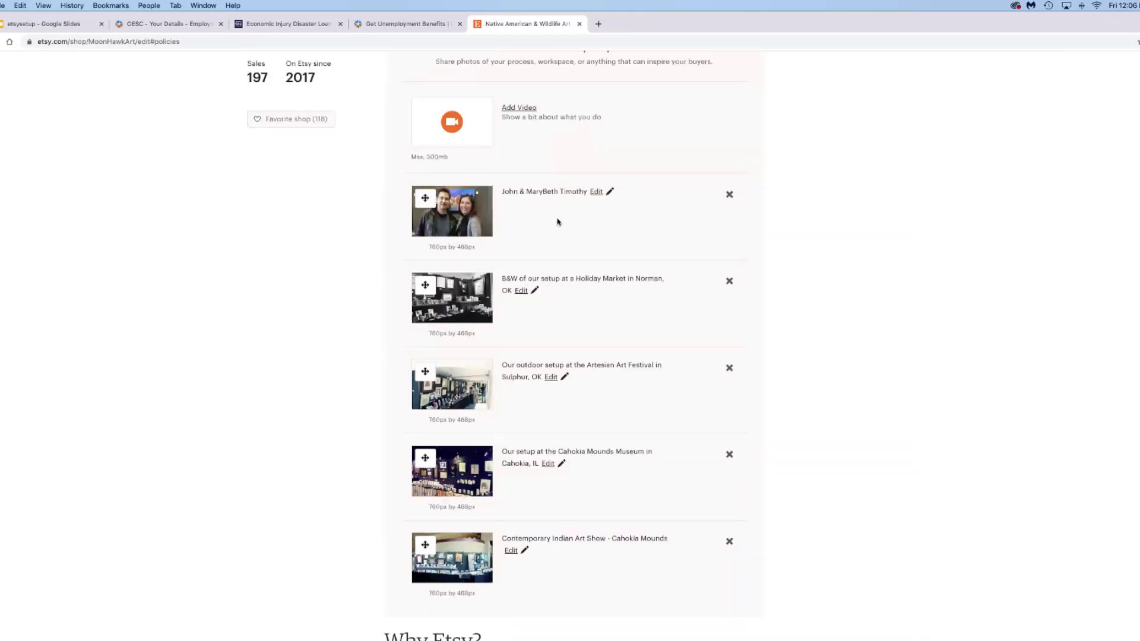
pyautogui.scroll(6, 558, 222)
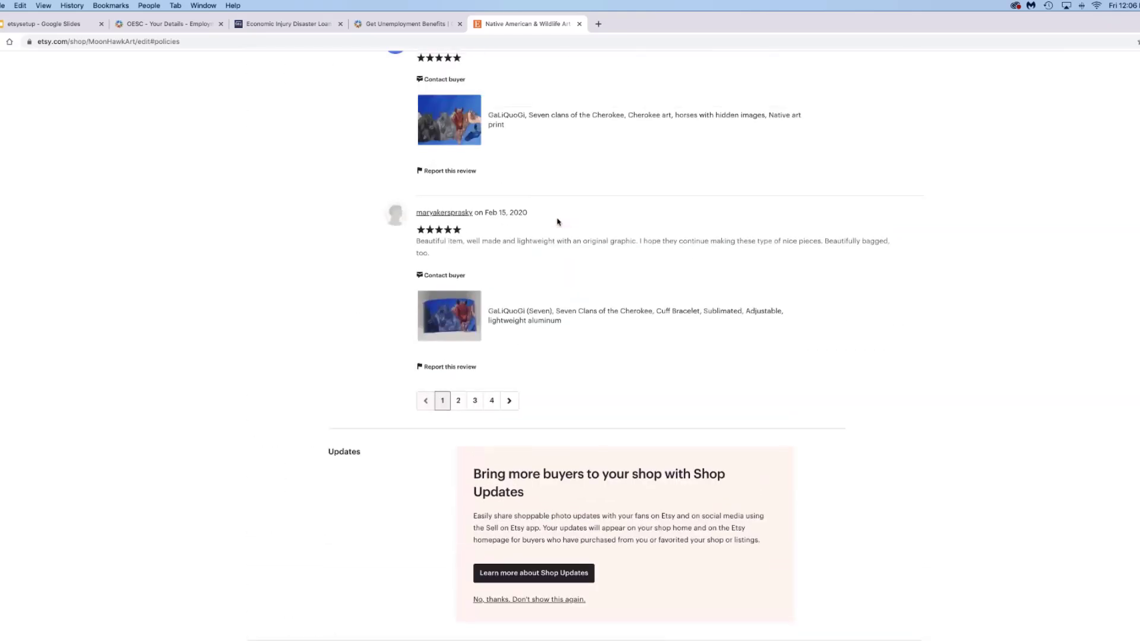
pyautogui.scroll(9, 558, 222)
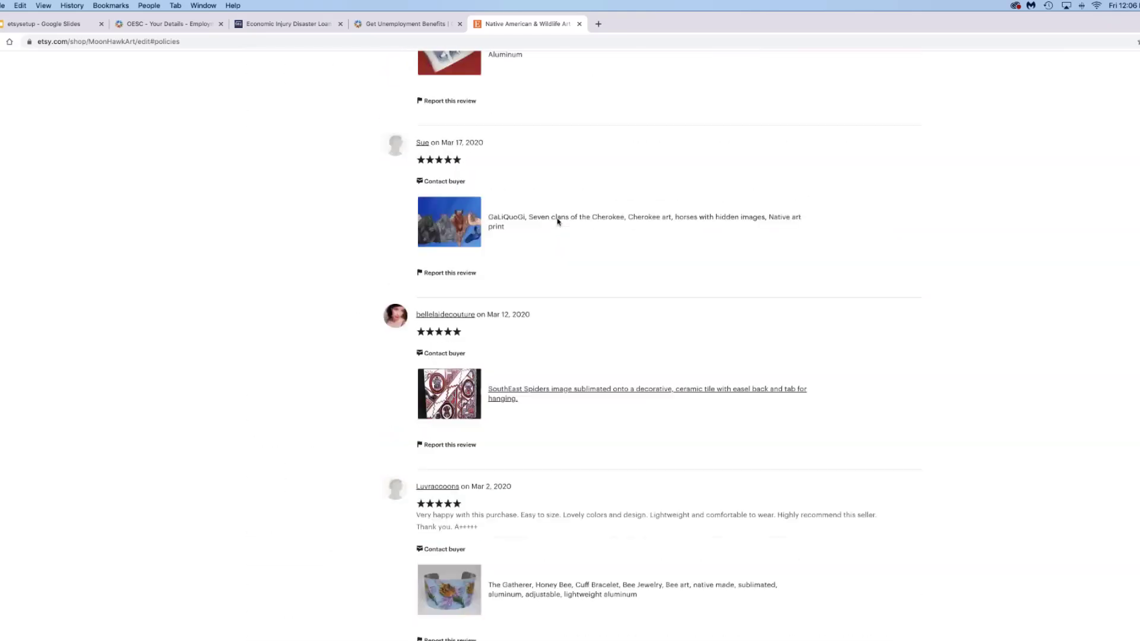
pyautogui.scroll(7, 558, 222)
pyautogui.scroll(15, 557, 222)
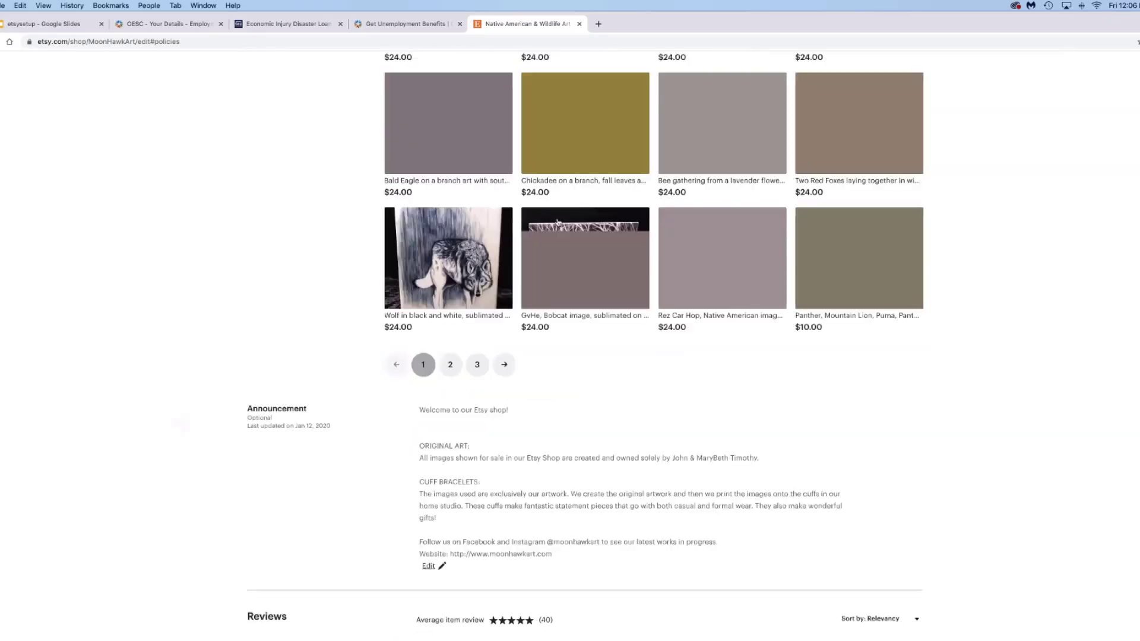
pyautogui.scroll(7, 558, 222)
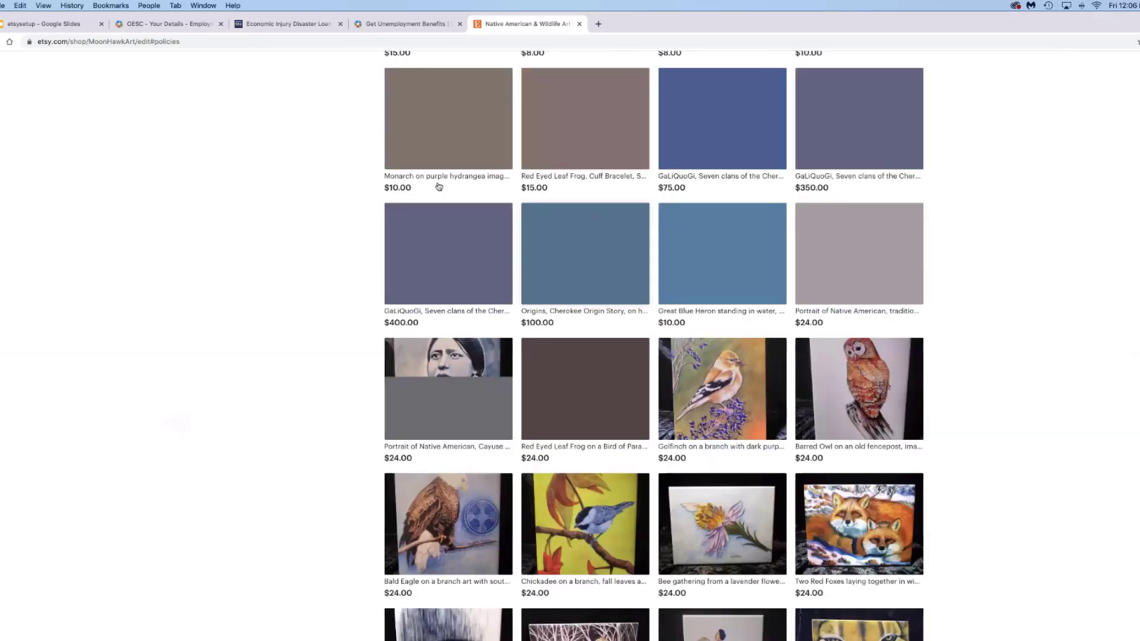
pyautogui.scroll(15, 716, 267)
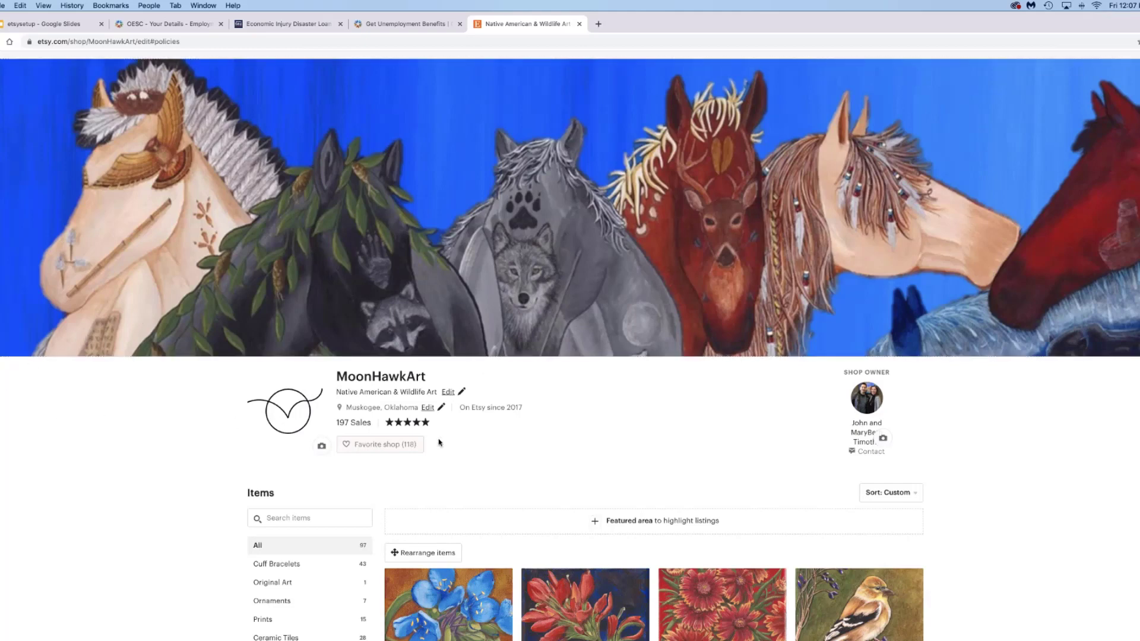
pyautogui.scroll(-1, 524, 447)
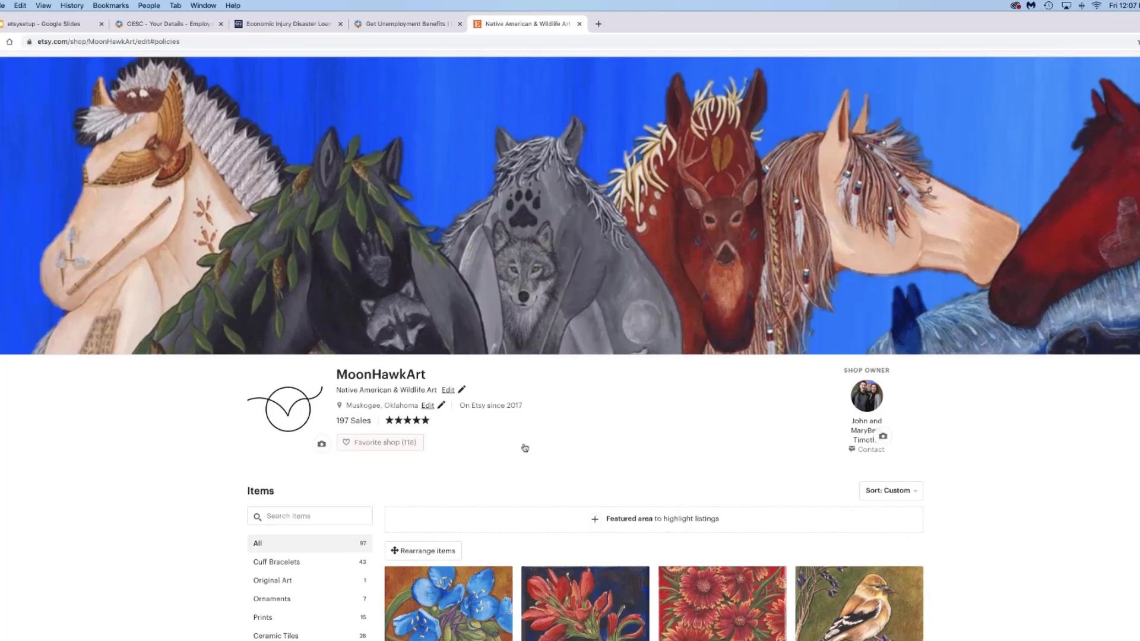
pyautogui.scroll(-5, 525, 447)
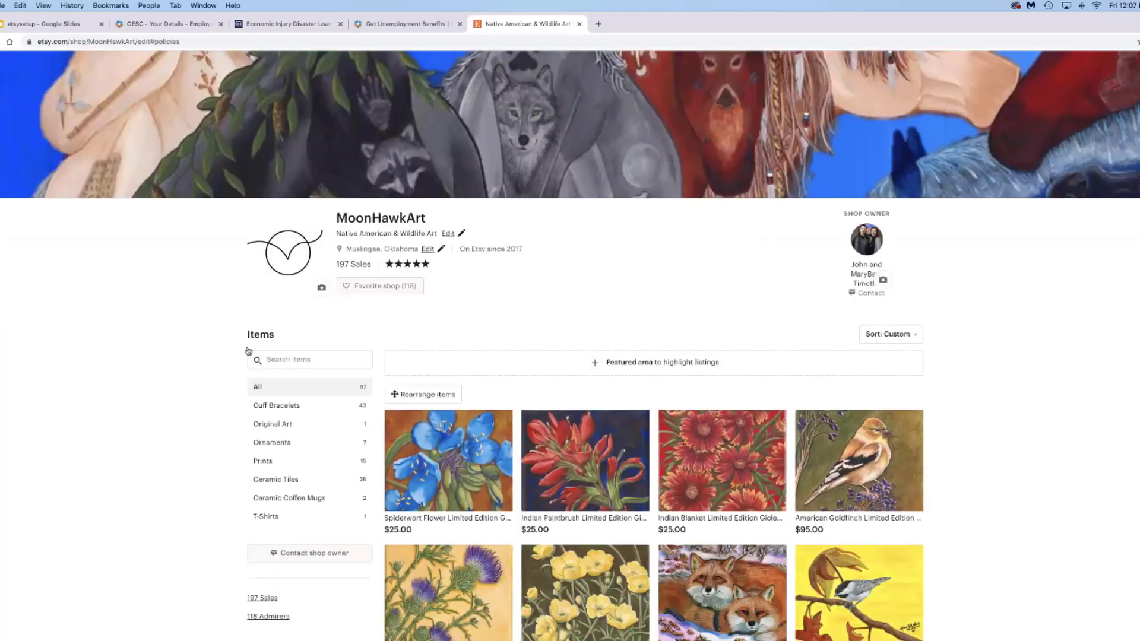
pyautogui.scroll(-1, 249, 369)
pyautogui.scroll(-2, 257, 355)
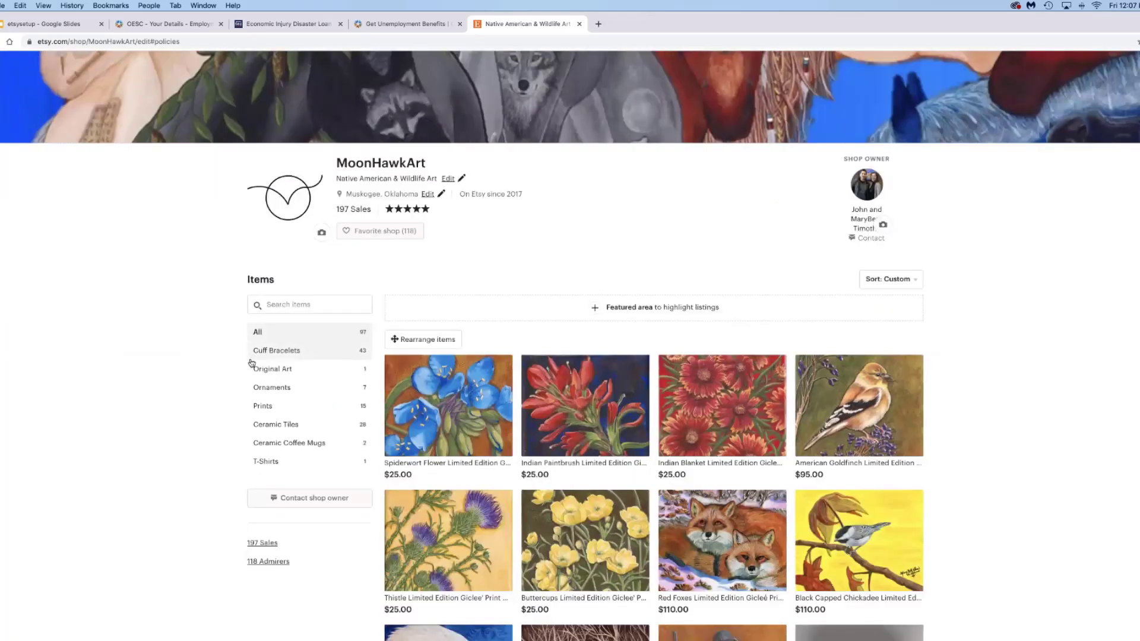